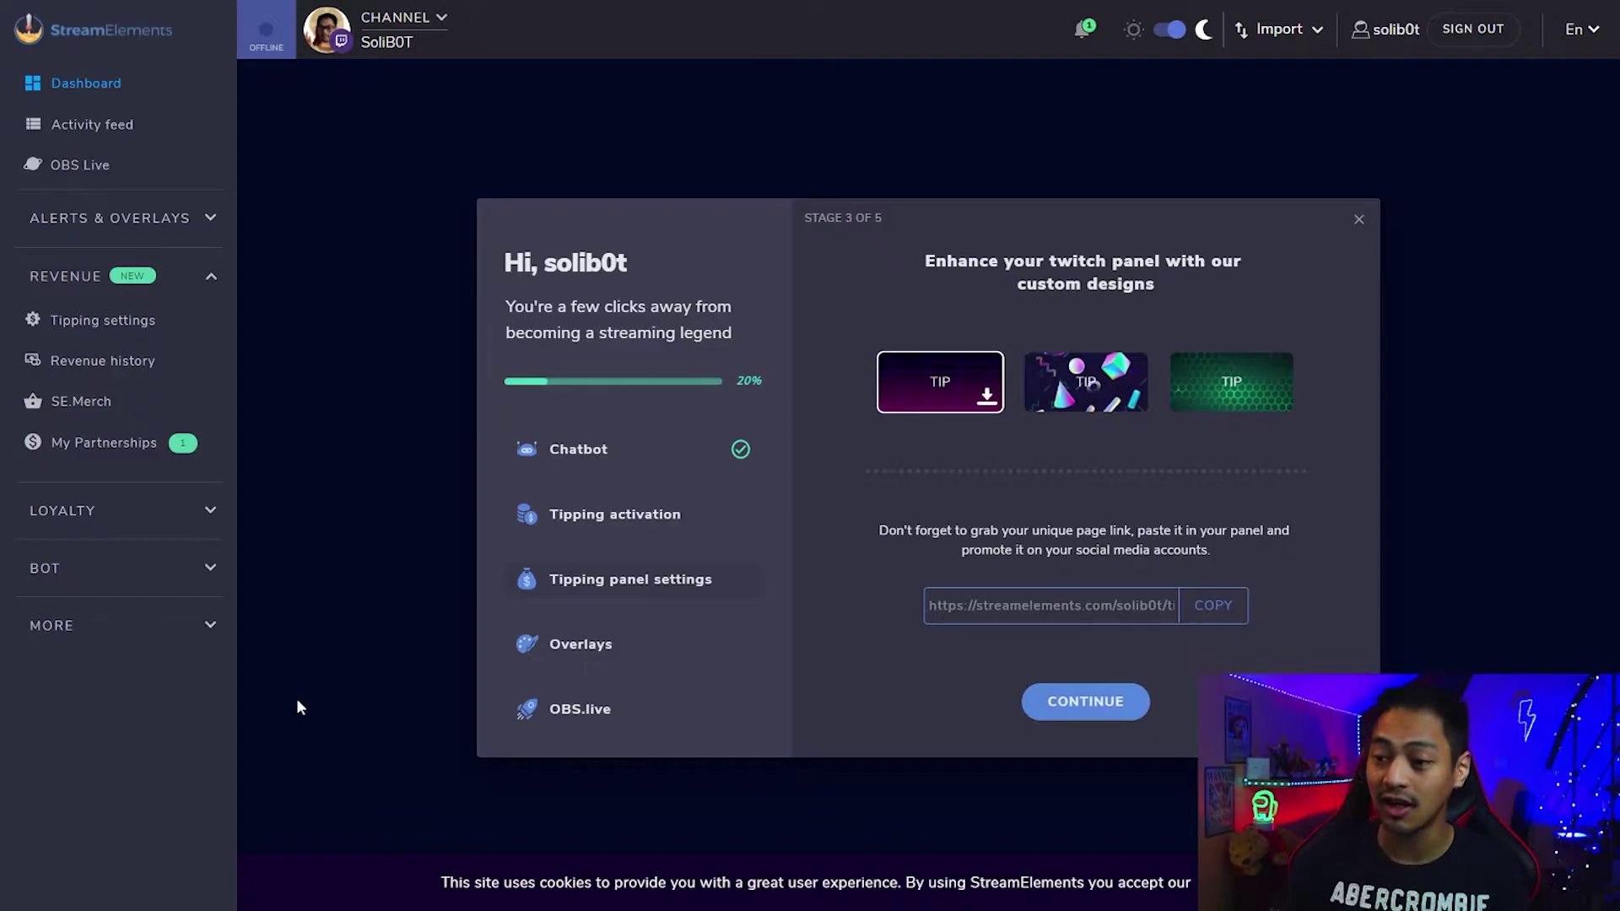
# Step through the Overlays and OBS.live wizard stages and return to the dashboard.
pyautogui.click(593, 648)
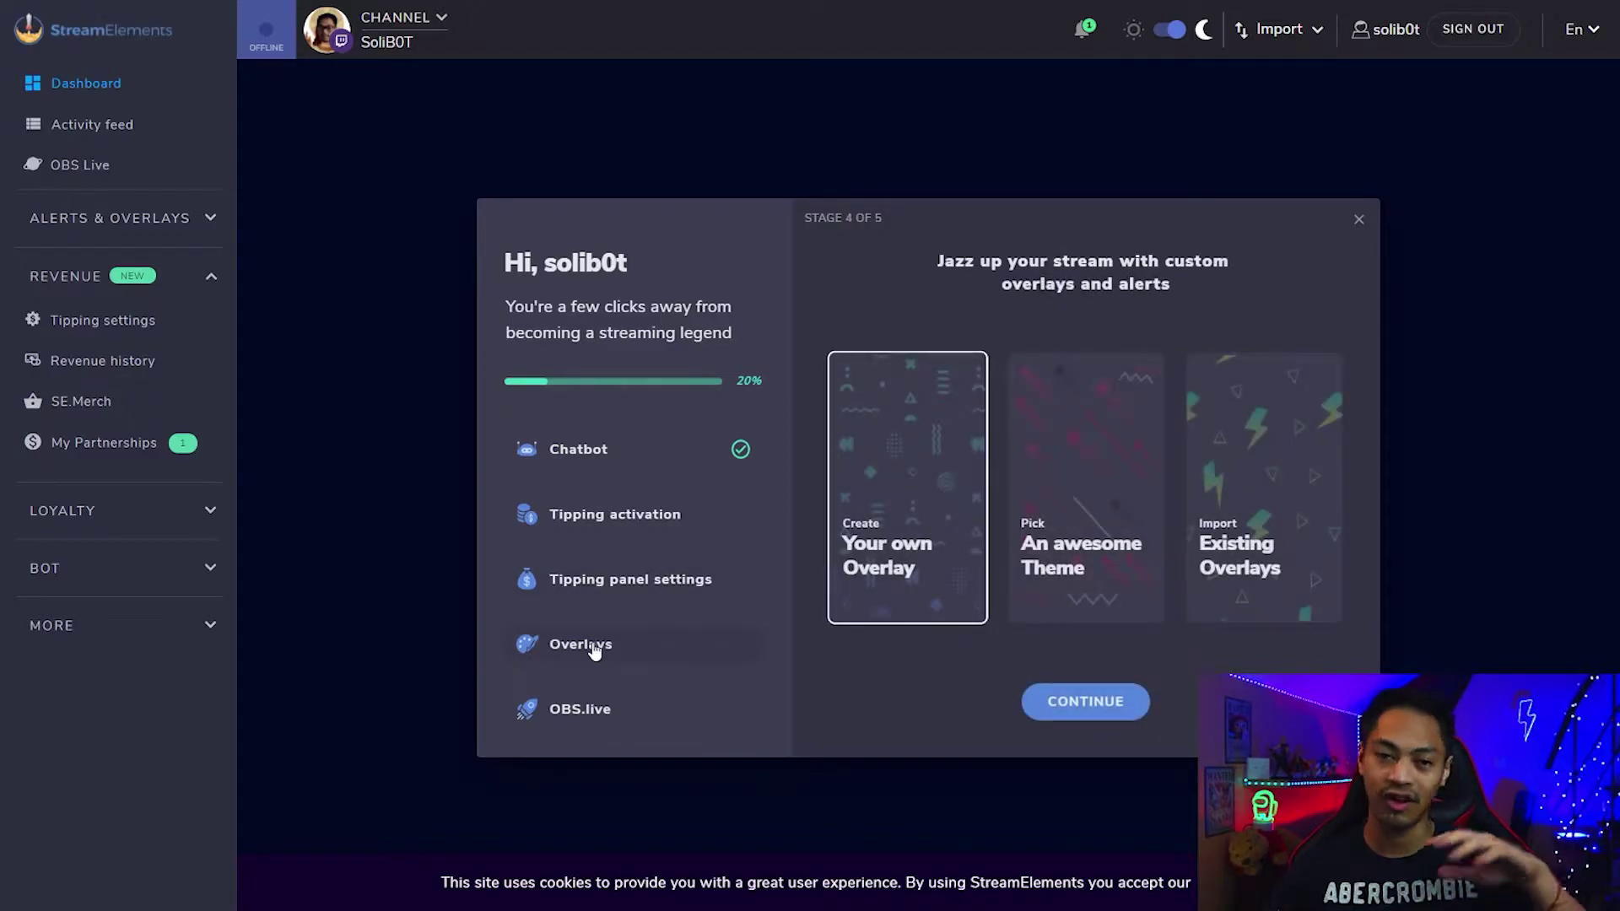
pyautogui.click(588, 709)
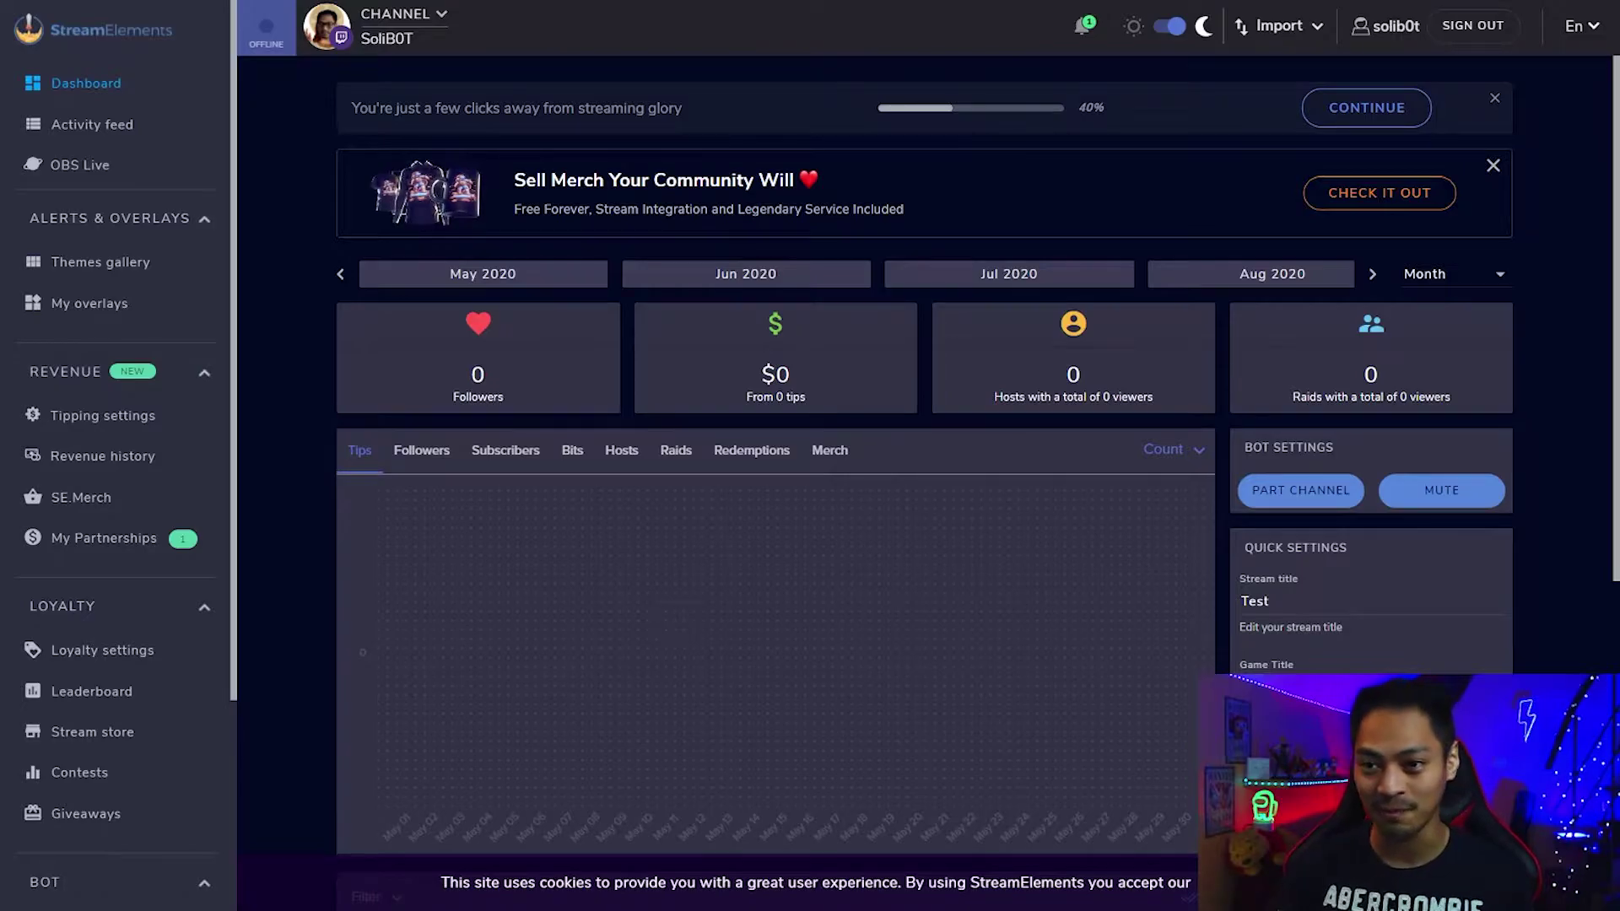
# Visit the Activity feed, then go to My overlays under Alerts & Overlays.
pyautogui.click(166, 125)
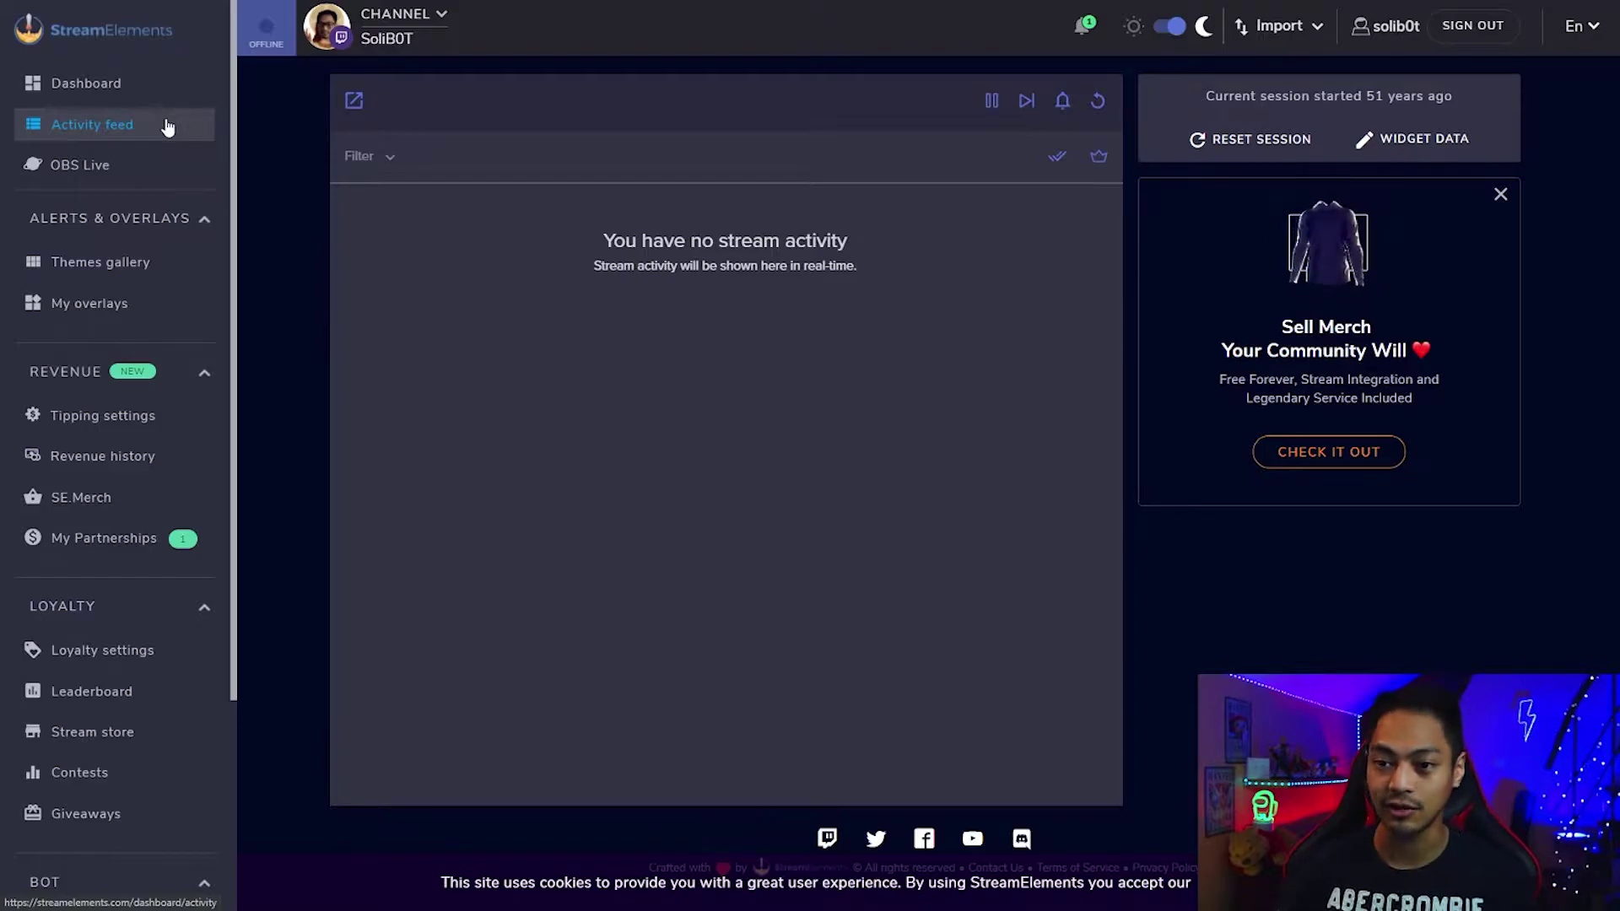
pyautogui.click(81, 304)
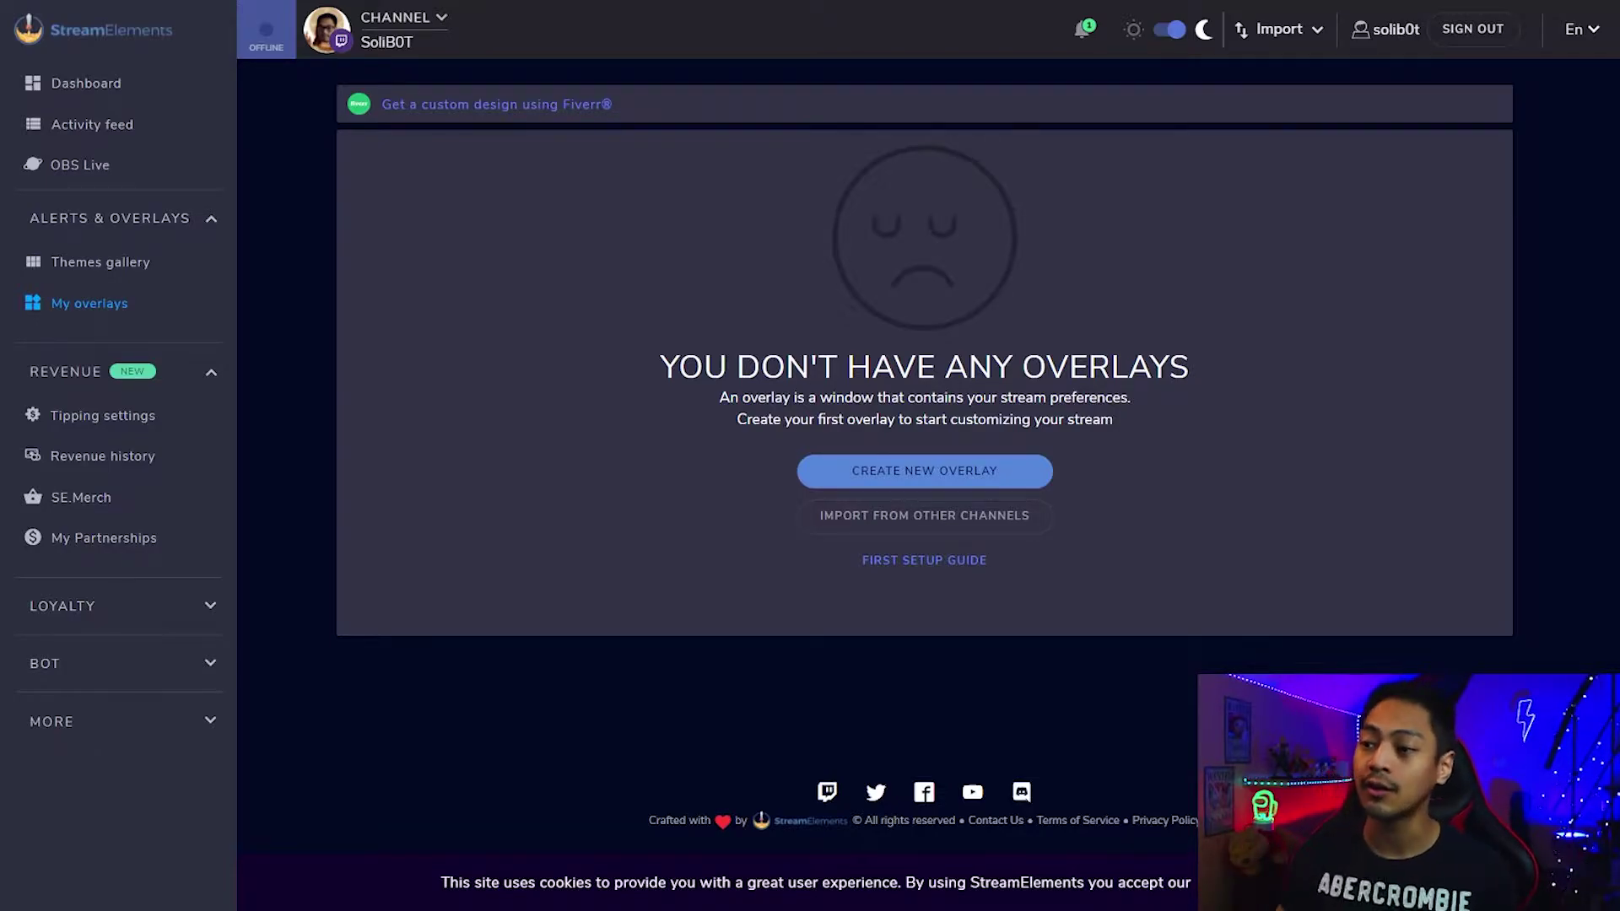
# Create a new overlay at 1080p resolution and start editing it.
pyautogui.click(1048, 479)
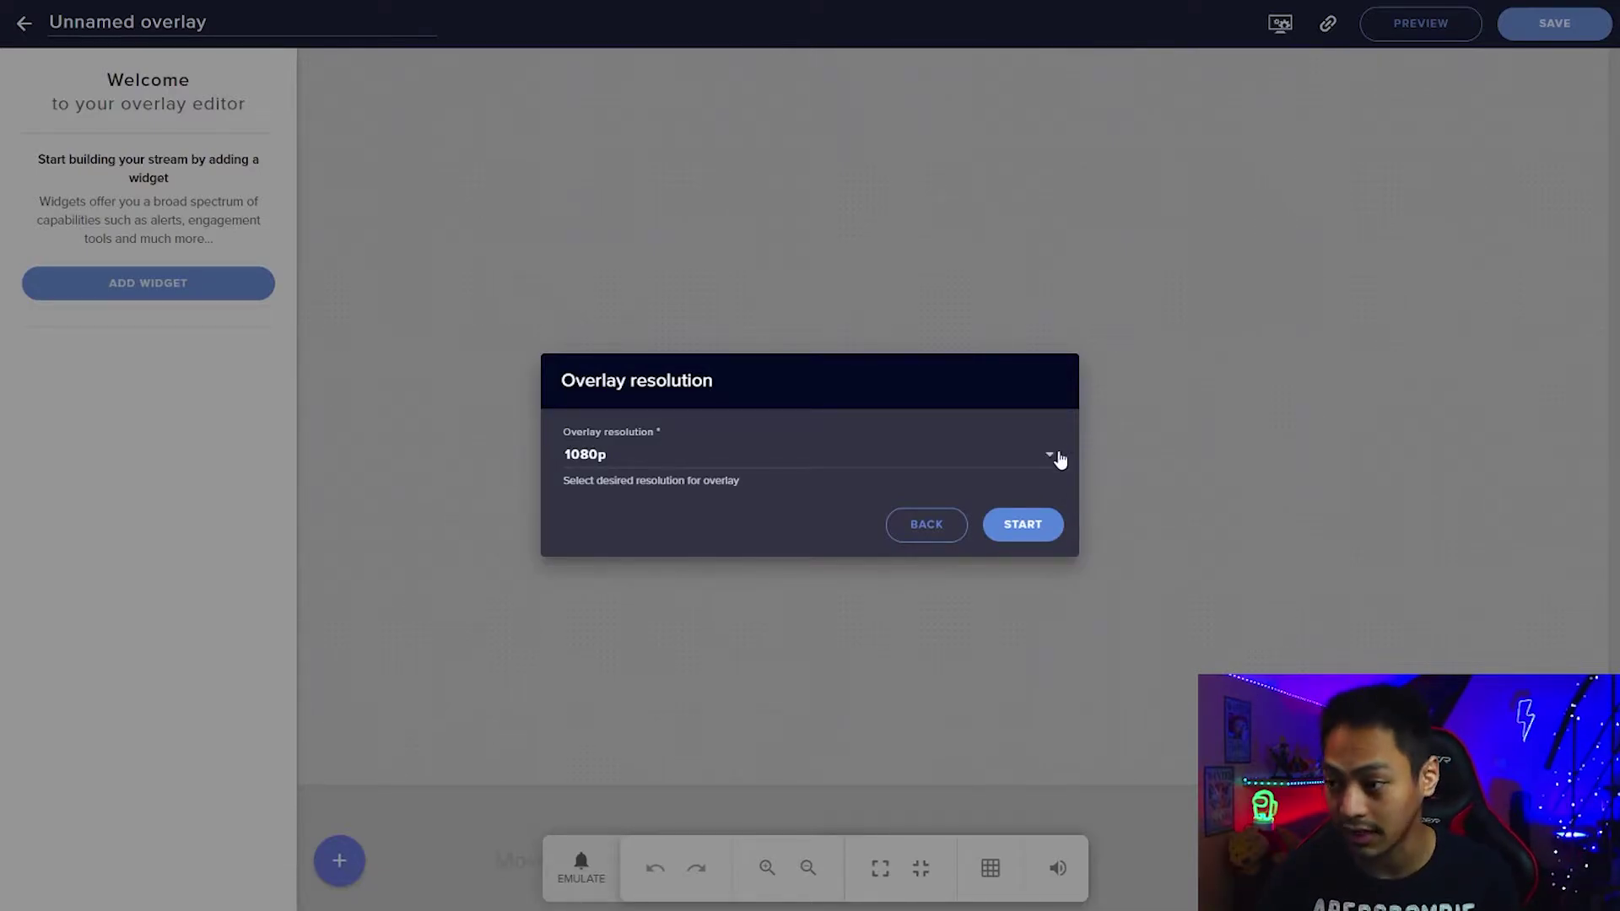
pyautogui.click(1055, 453)
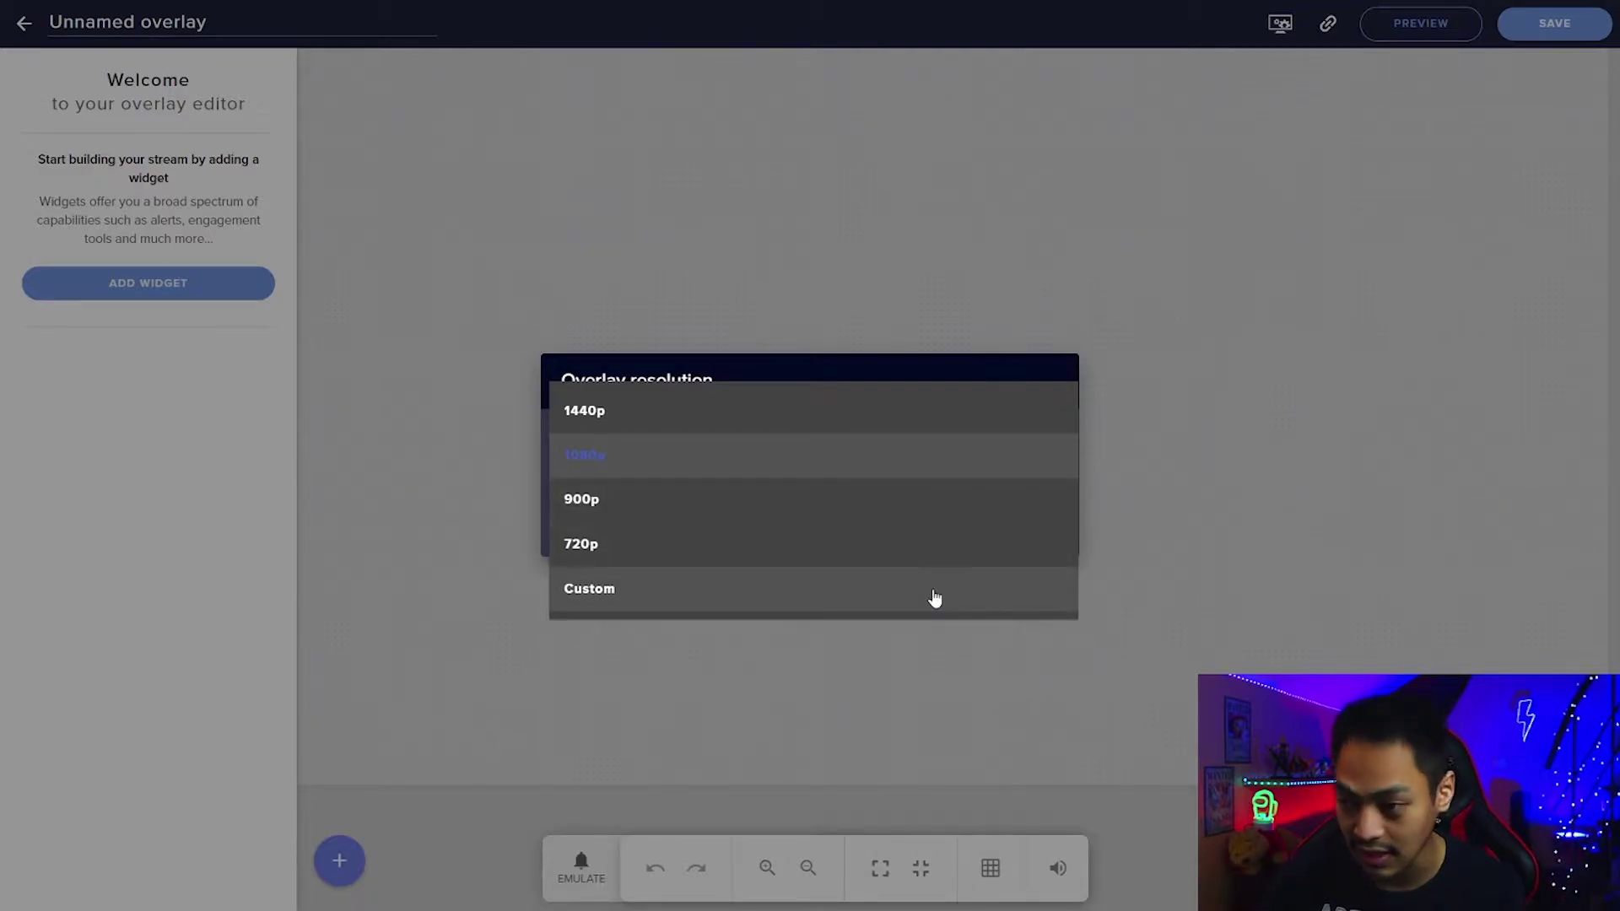
pyautogui.click(829, 471)
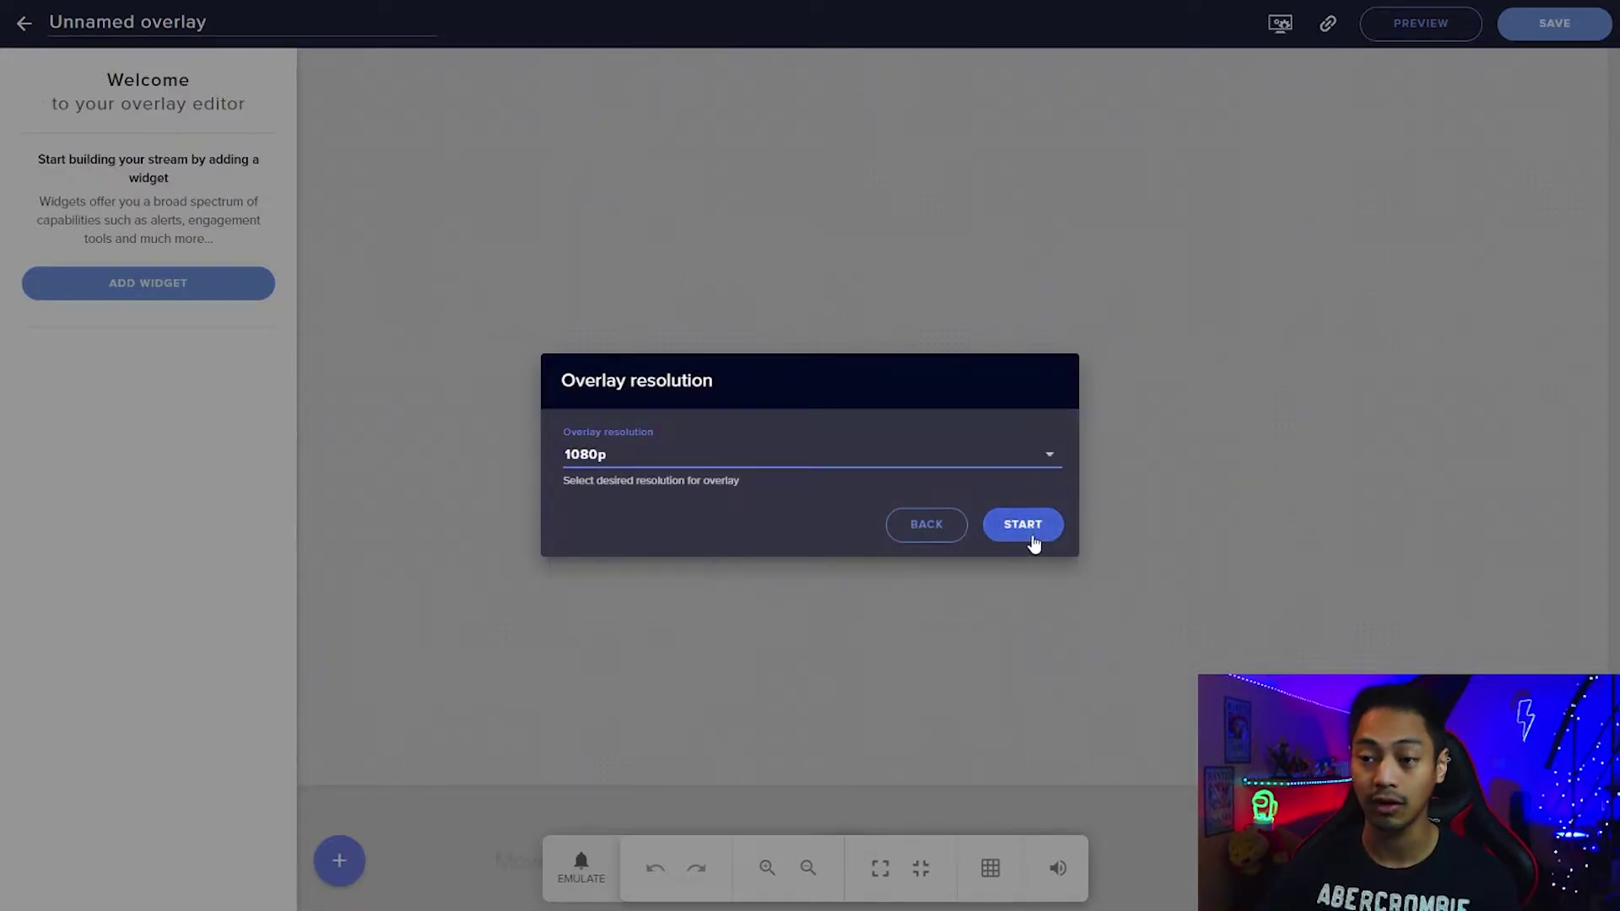
pyautogui.click(1032, 538)
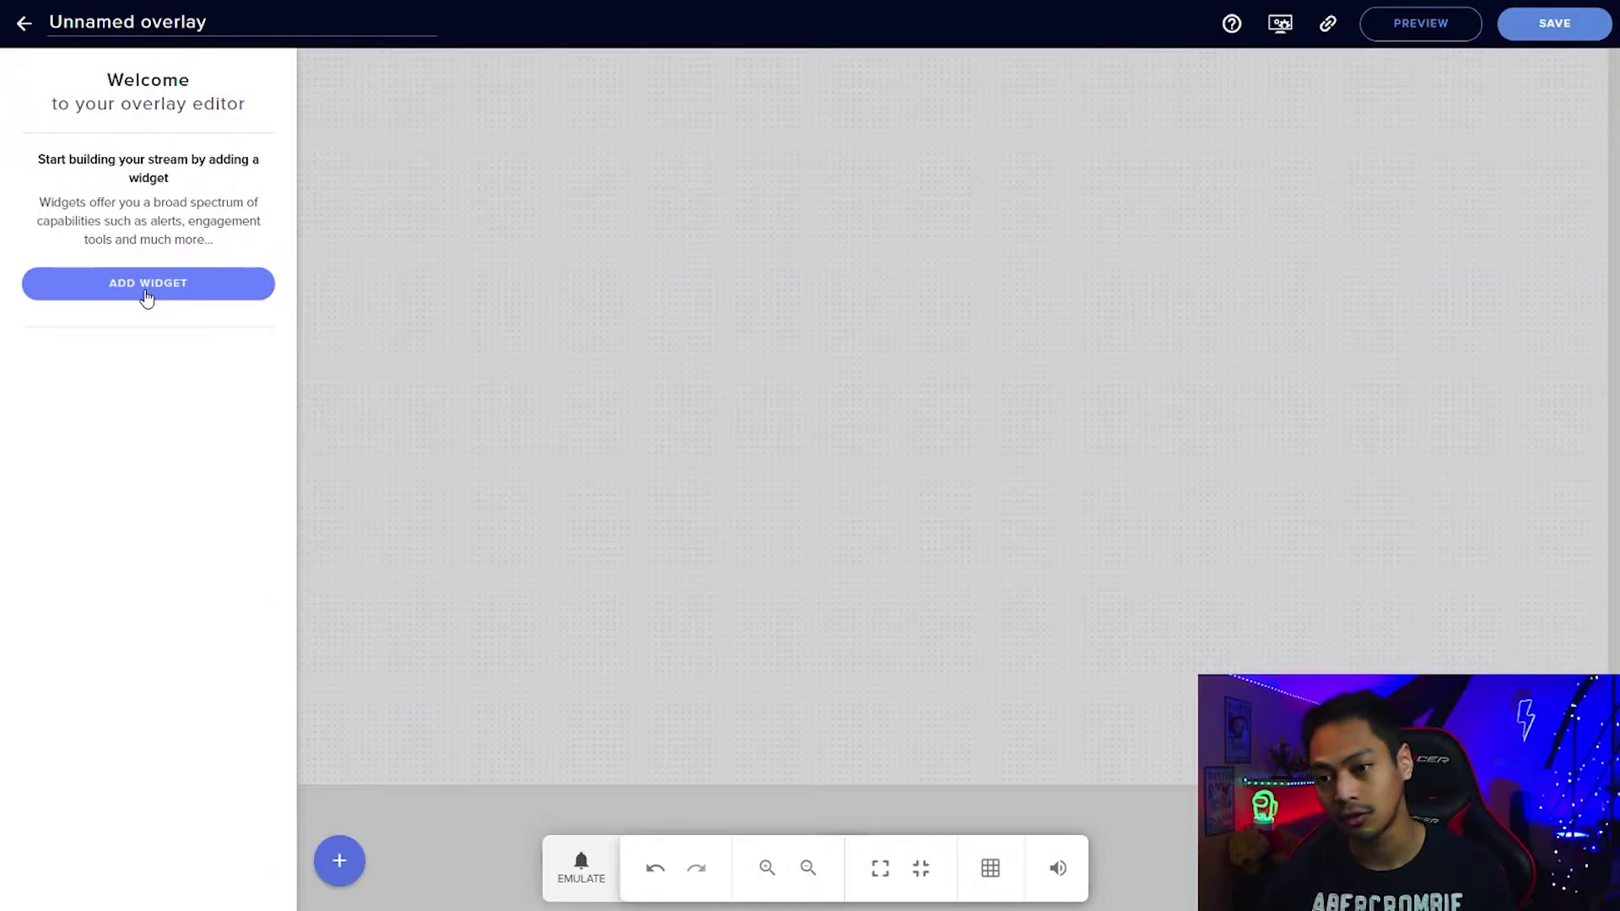
# Add an AlertBox widget from the Alerts category to the overlay.
pyautogui.click(147, 297)
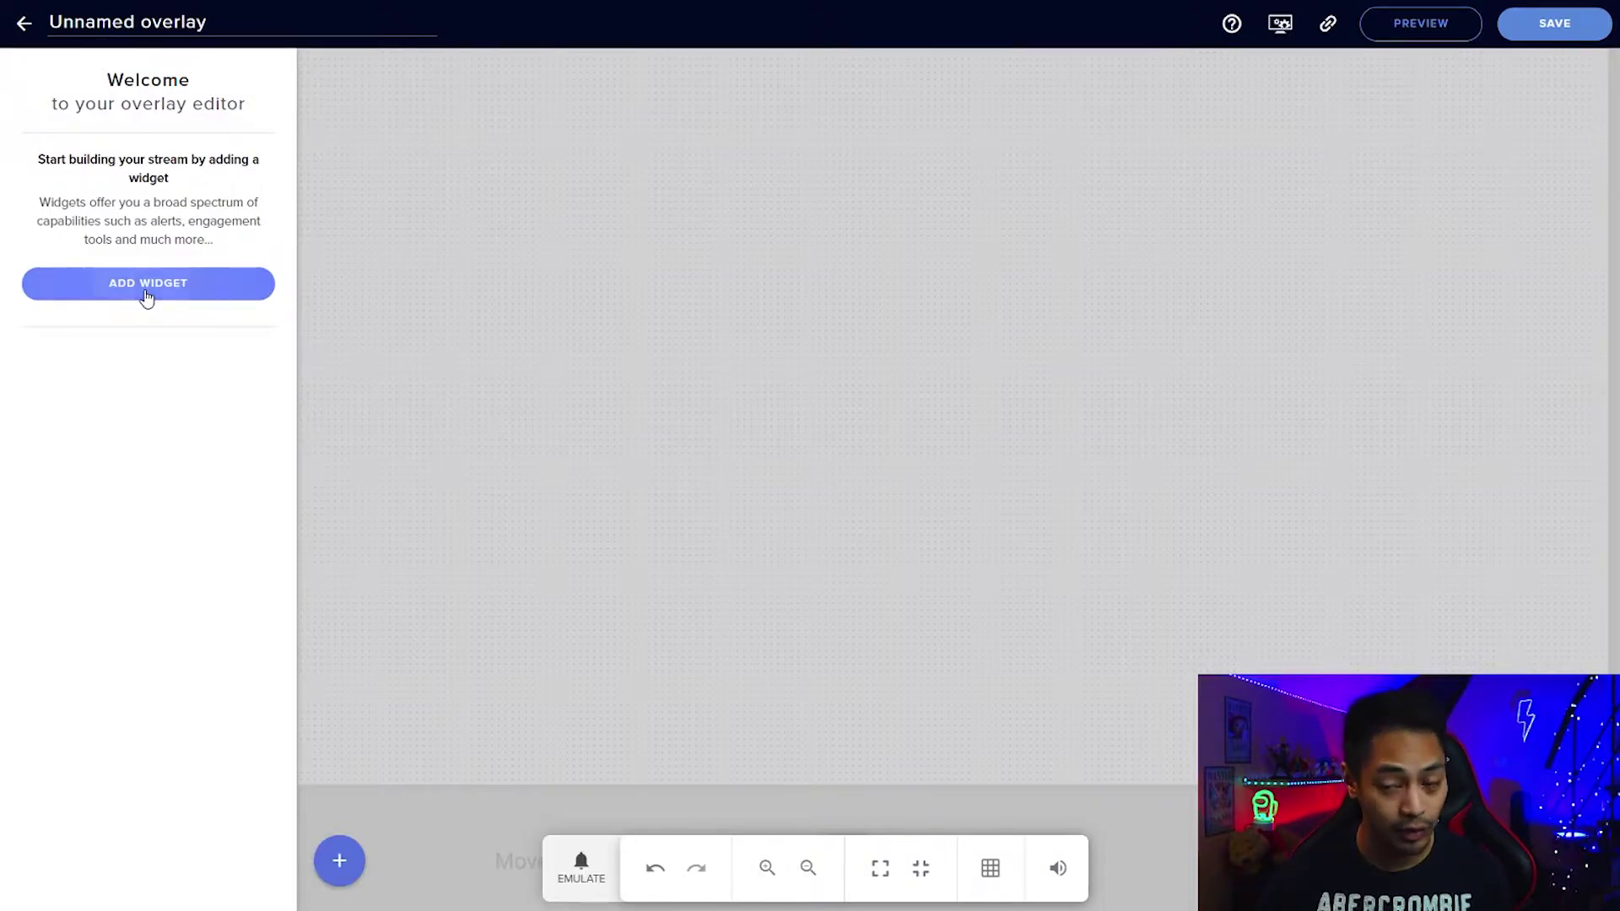
pyautogui.moveTo(363, 467)
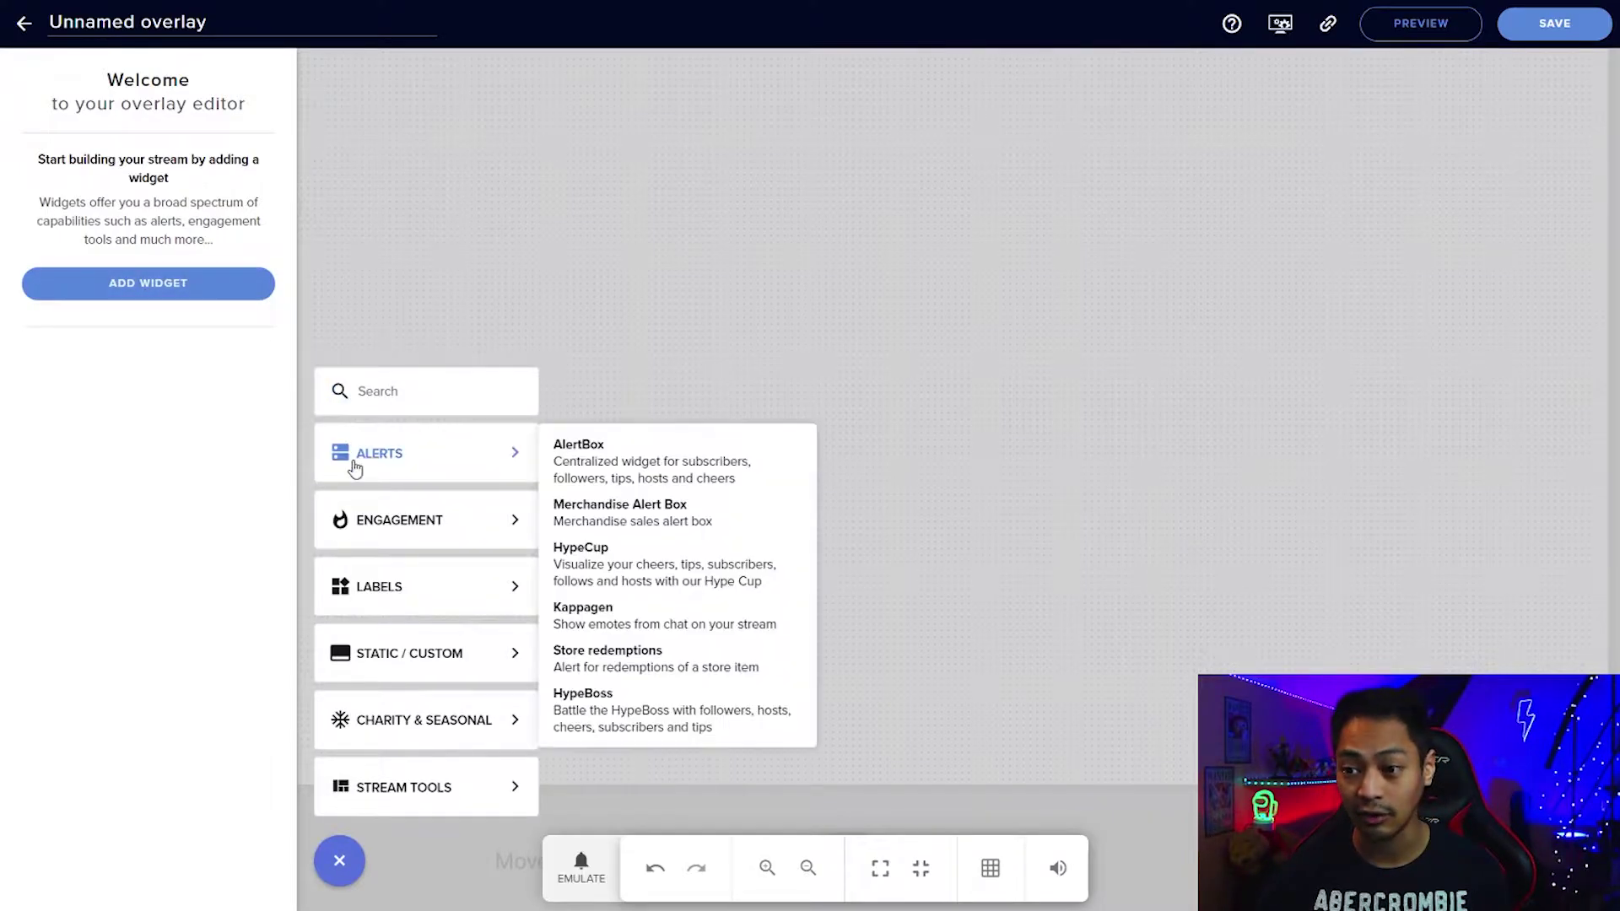
pyautogui.click(640, 454)
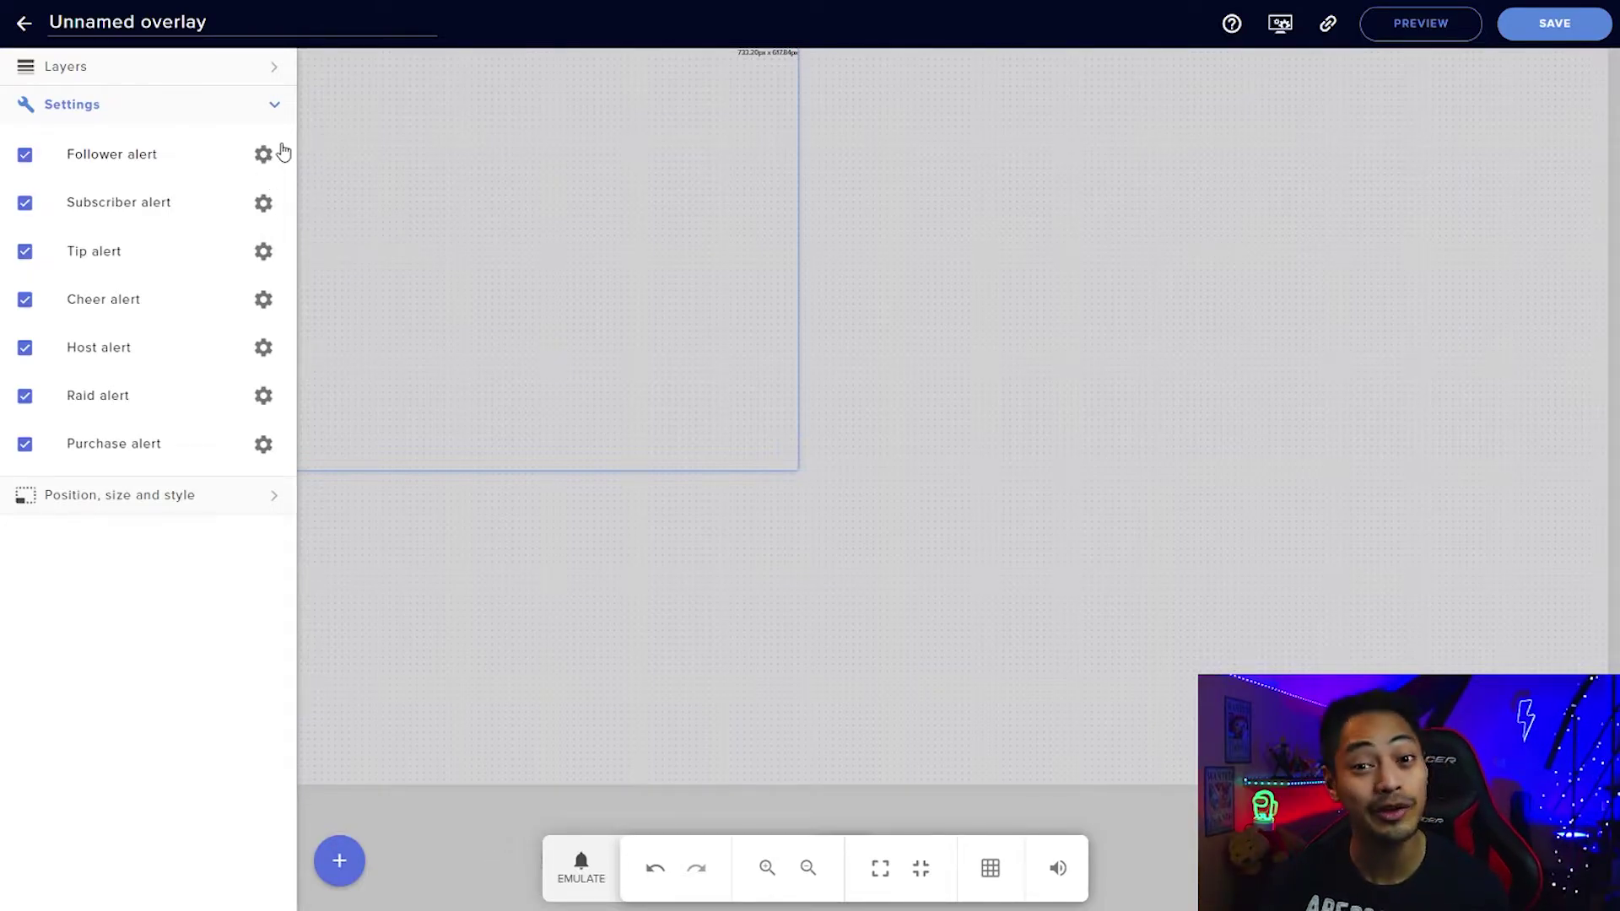
# In the follower alert's settings, set the alert image to DSC00020.JPG from the media library.
pyautogui.click(262, 154)
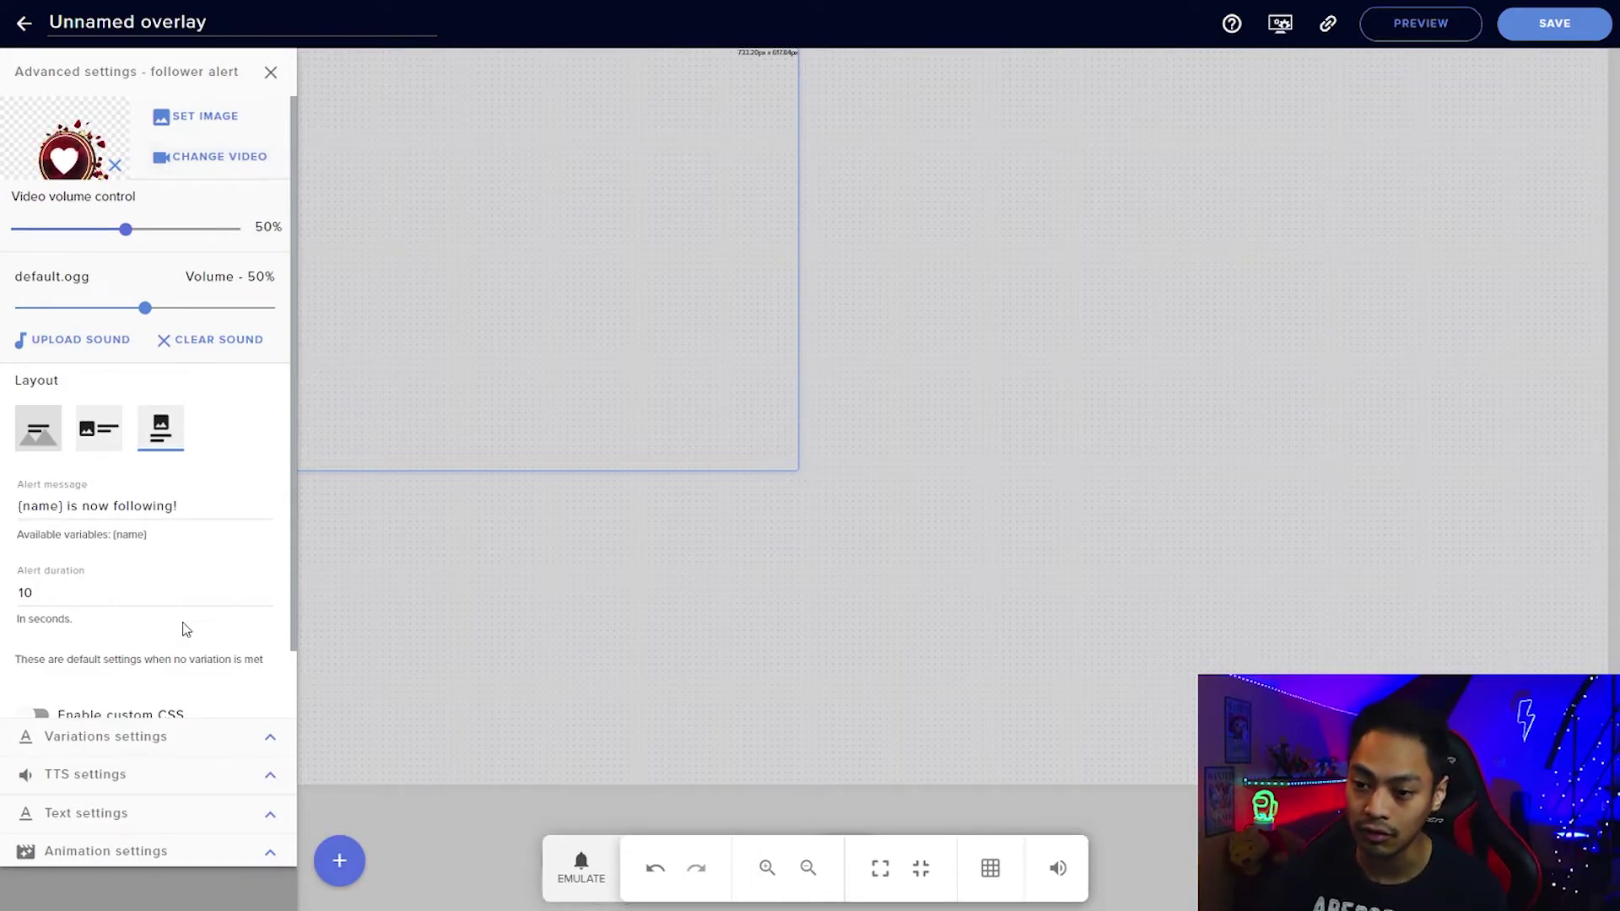
pyautogui.scroll(-1, 182, 542)
pyautogui.scroll(1, 183, 542)
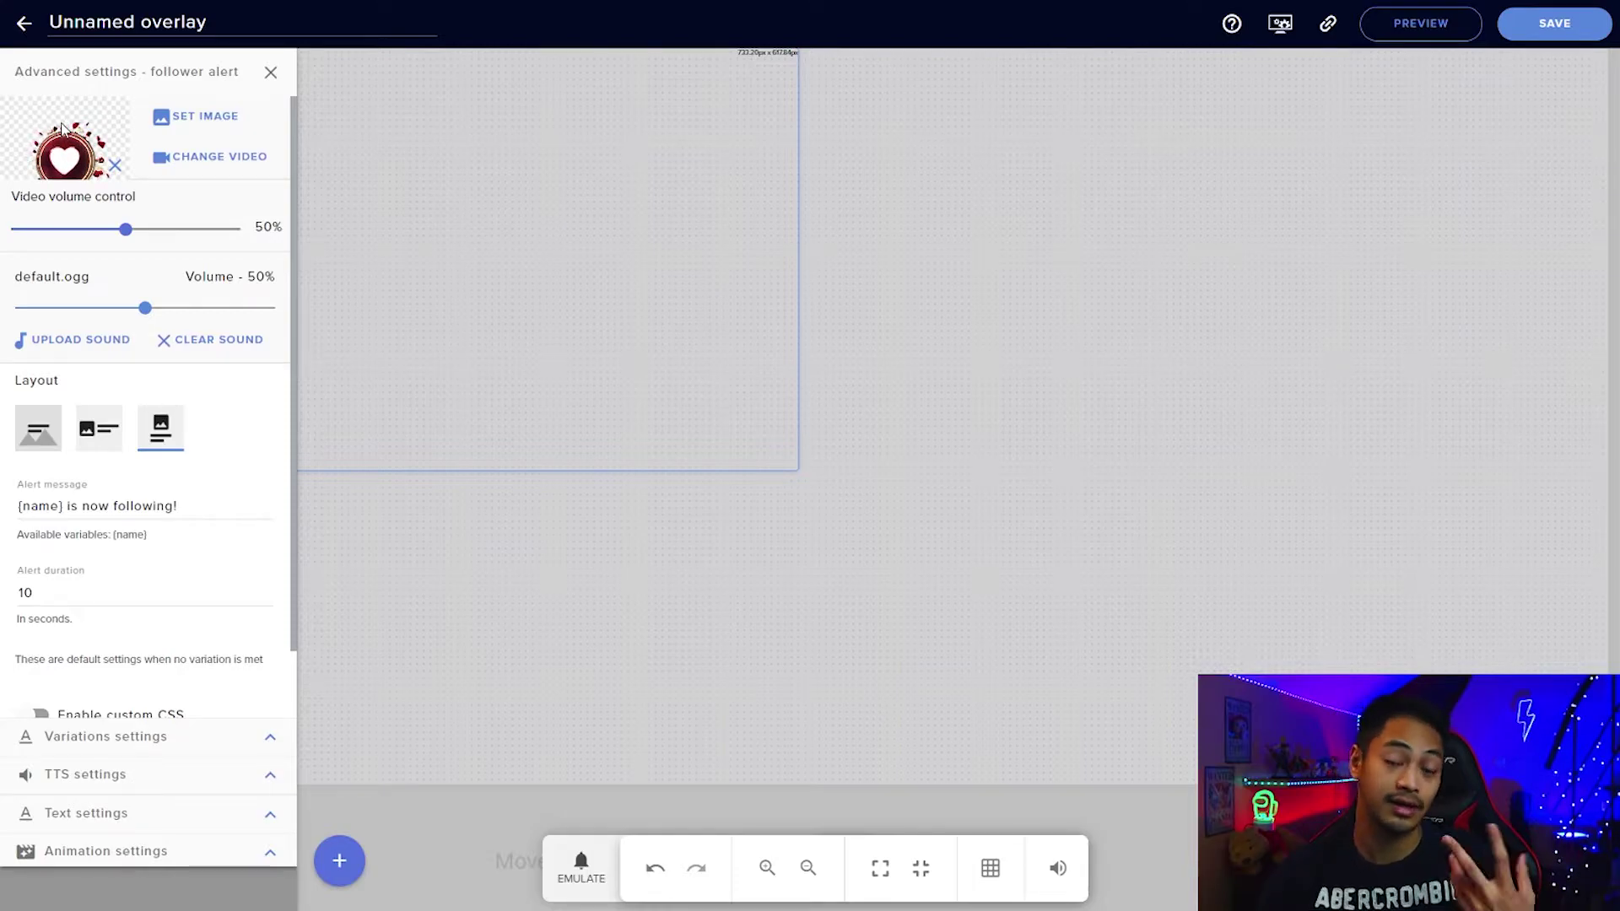
pyautogui.click(203, 121)
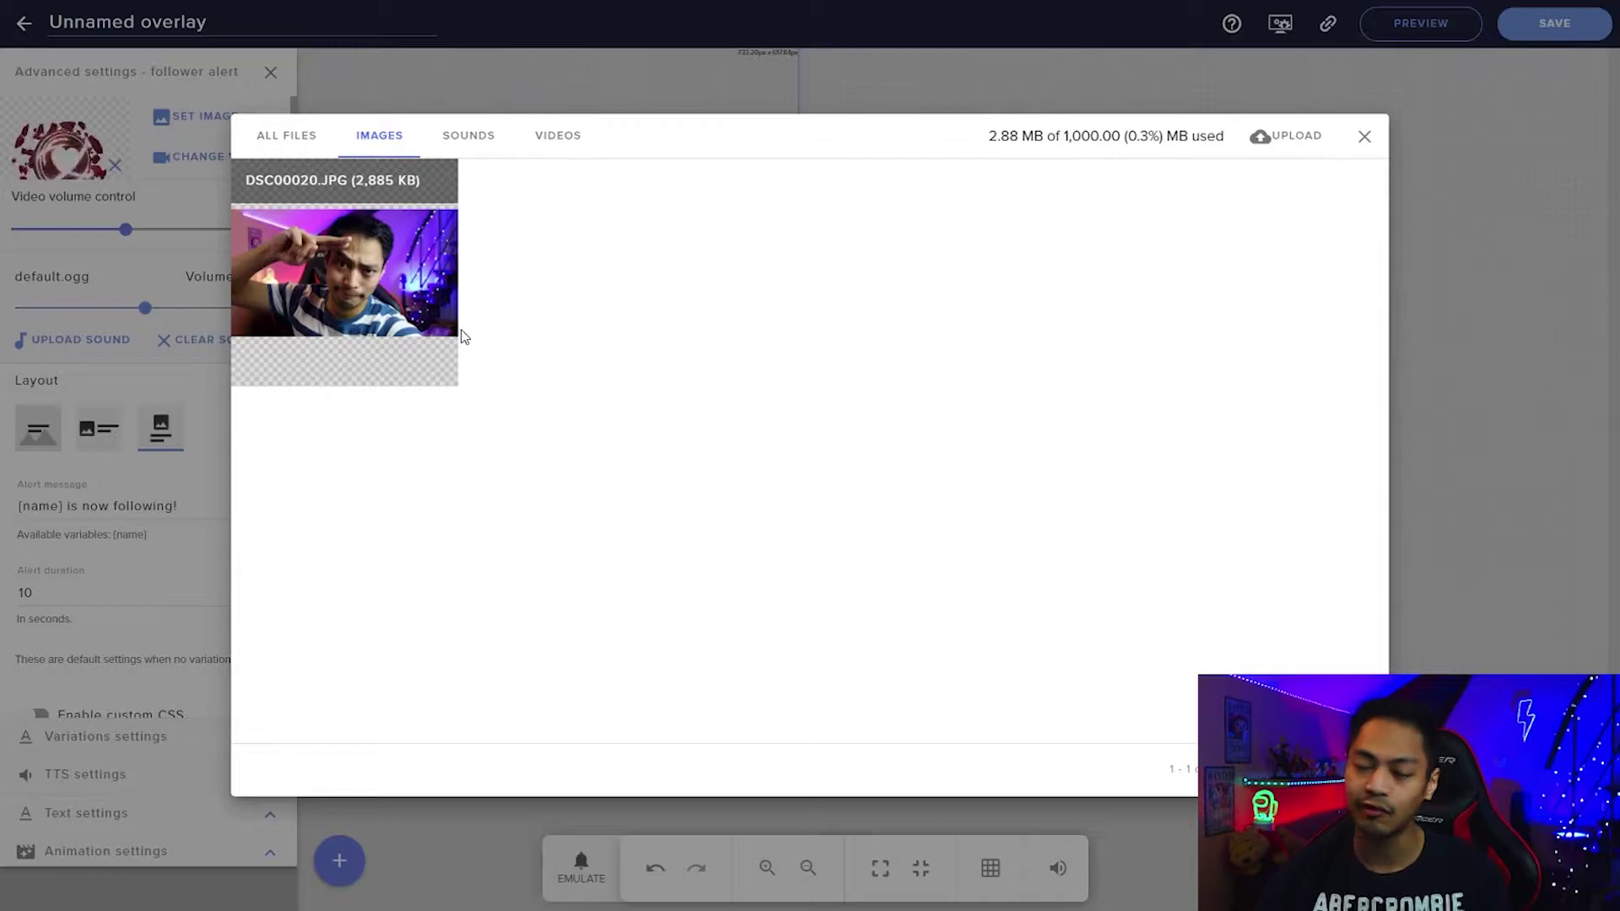
pyautogui.moveTo(448, 330)
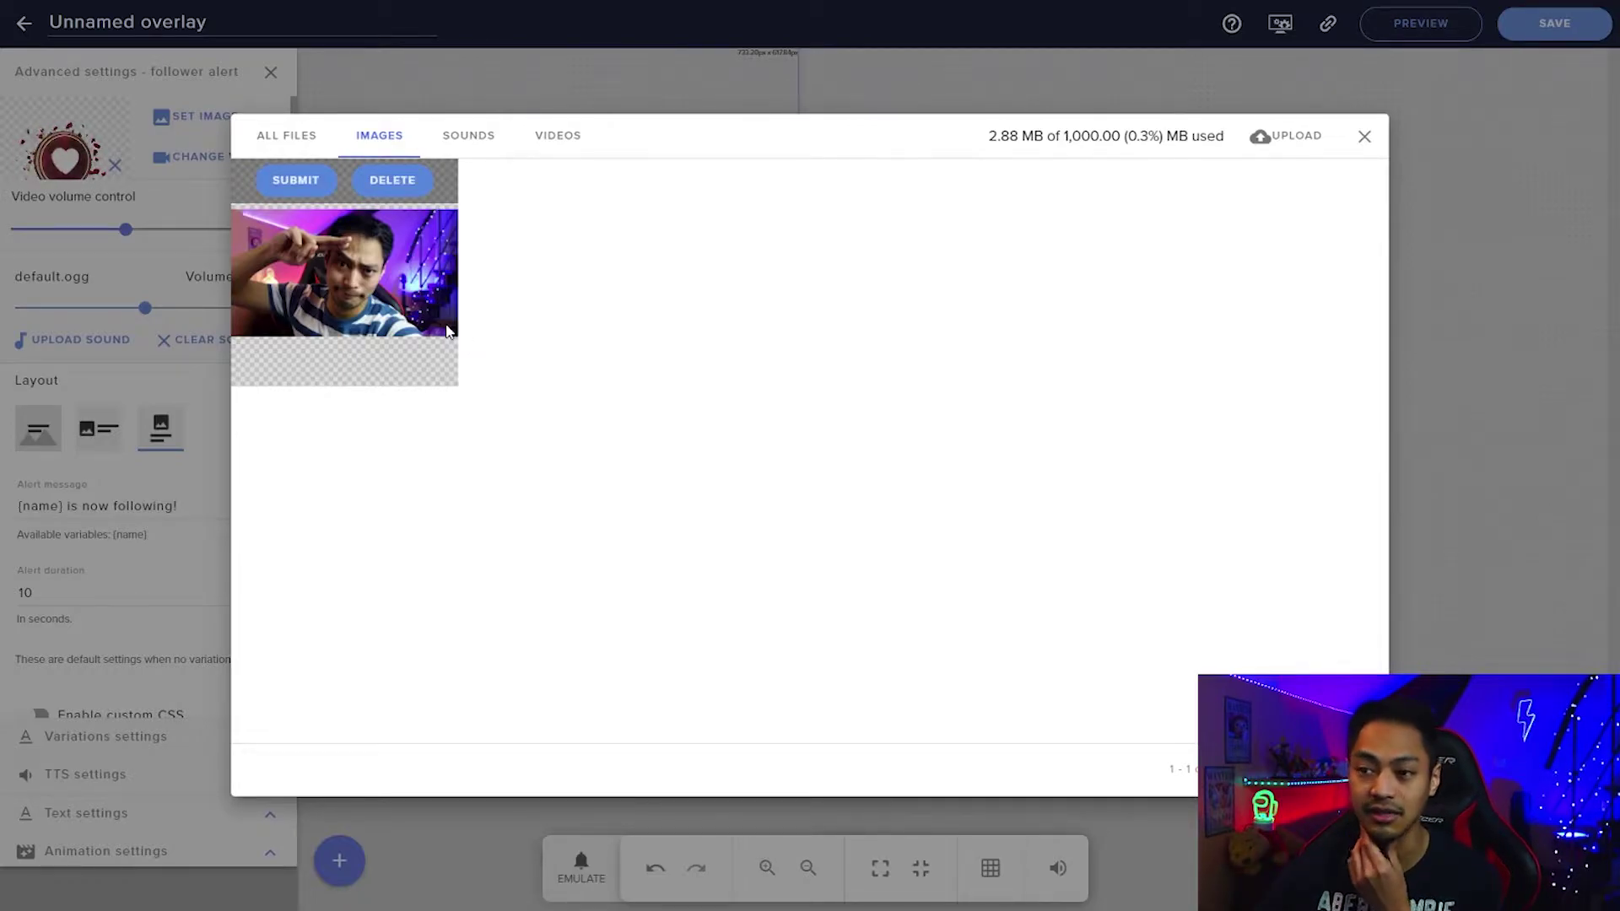
pyautogui.click(1365, 136)
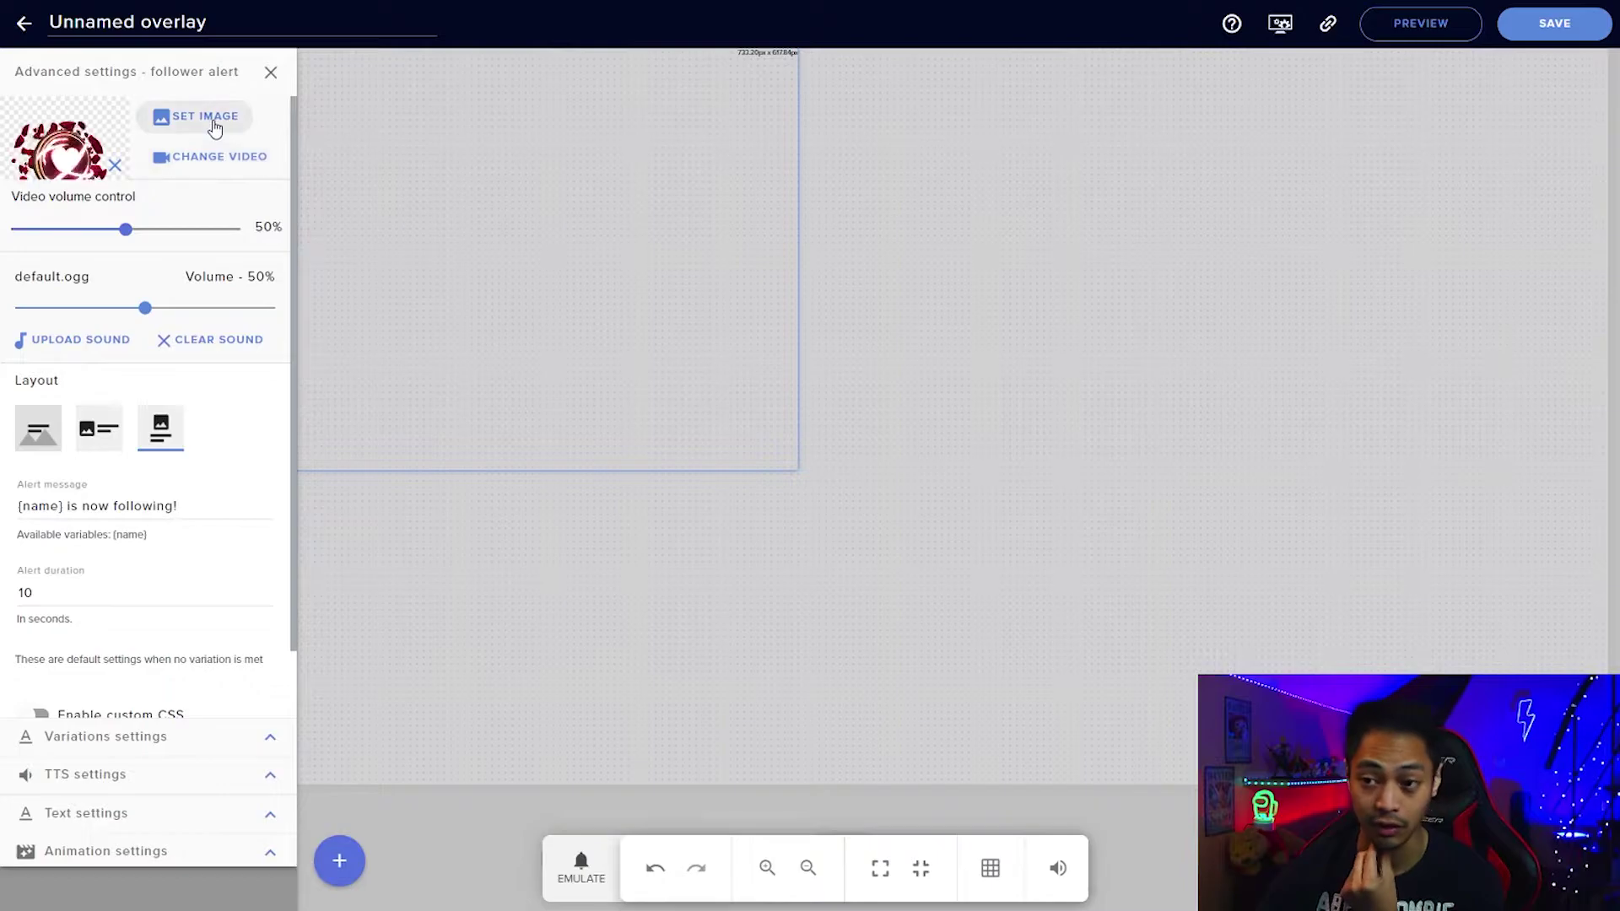
pyautogui.click(215, 120)
pyautogui.click(337, 199)
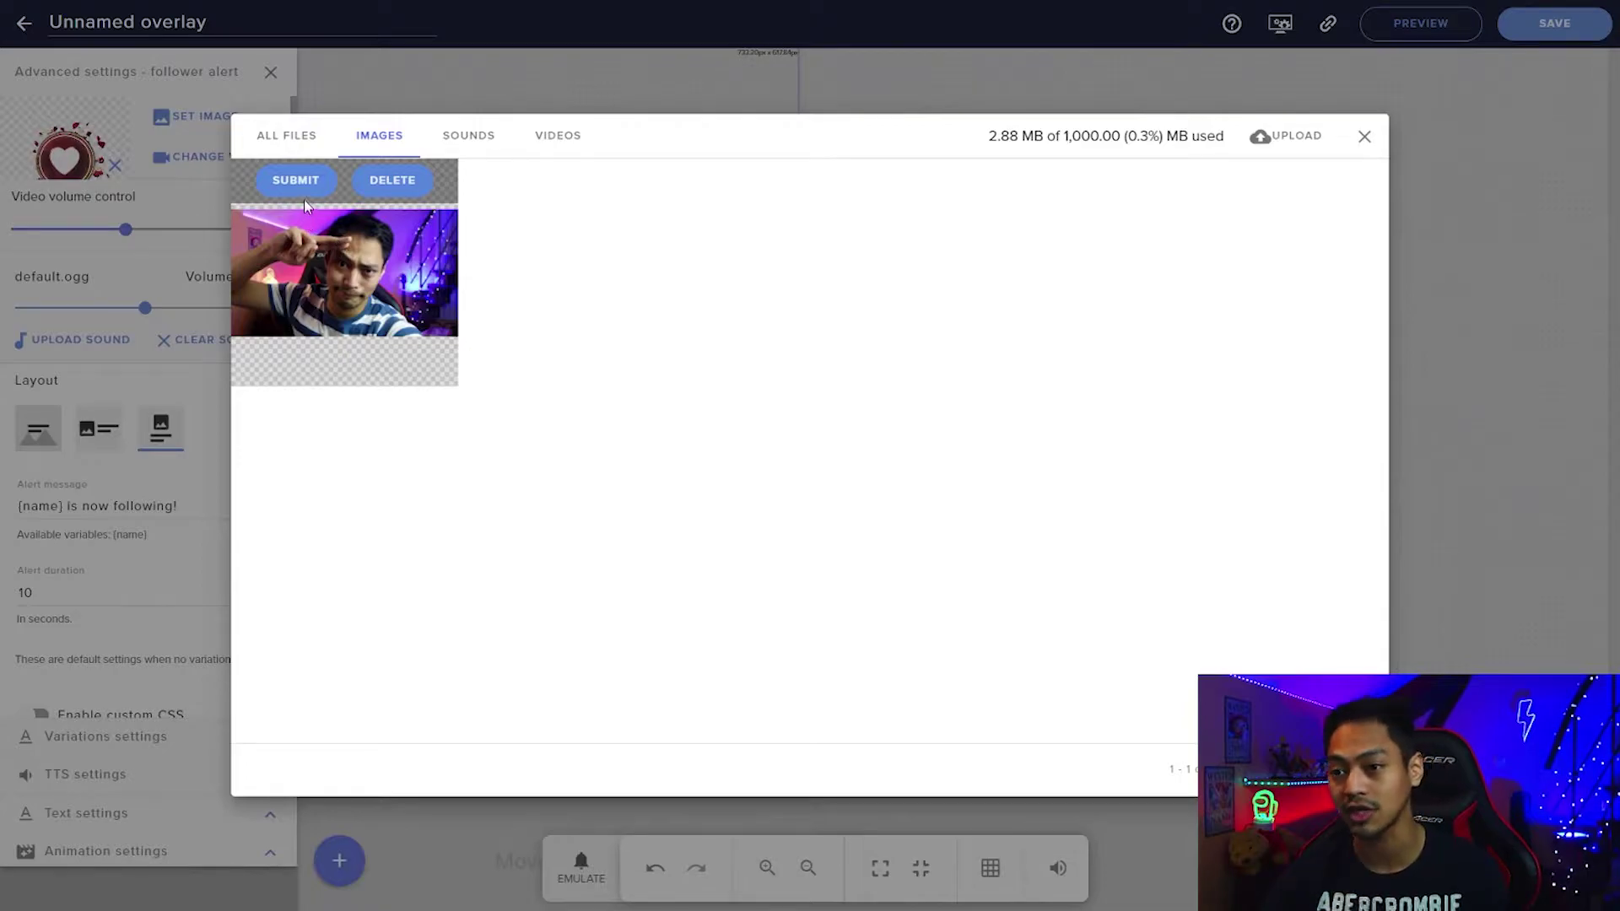
pyautogui.click(307, 197)
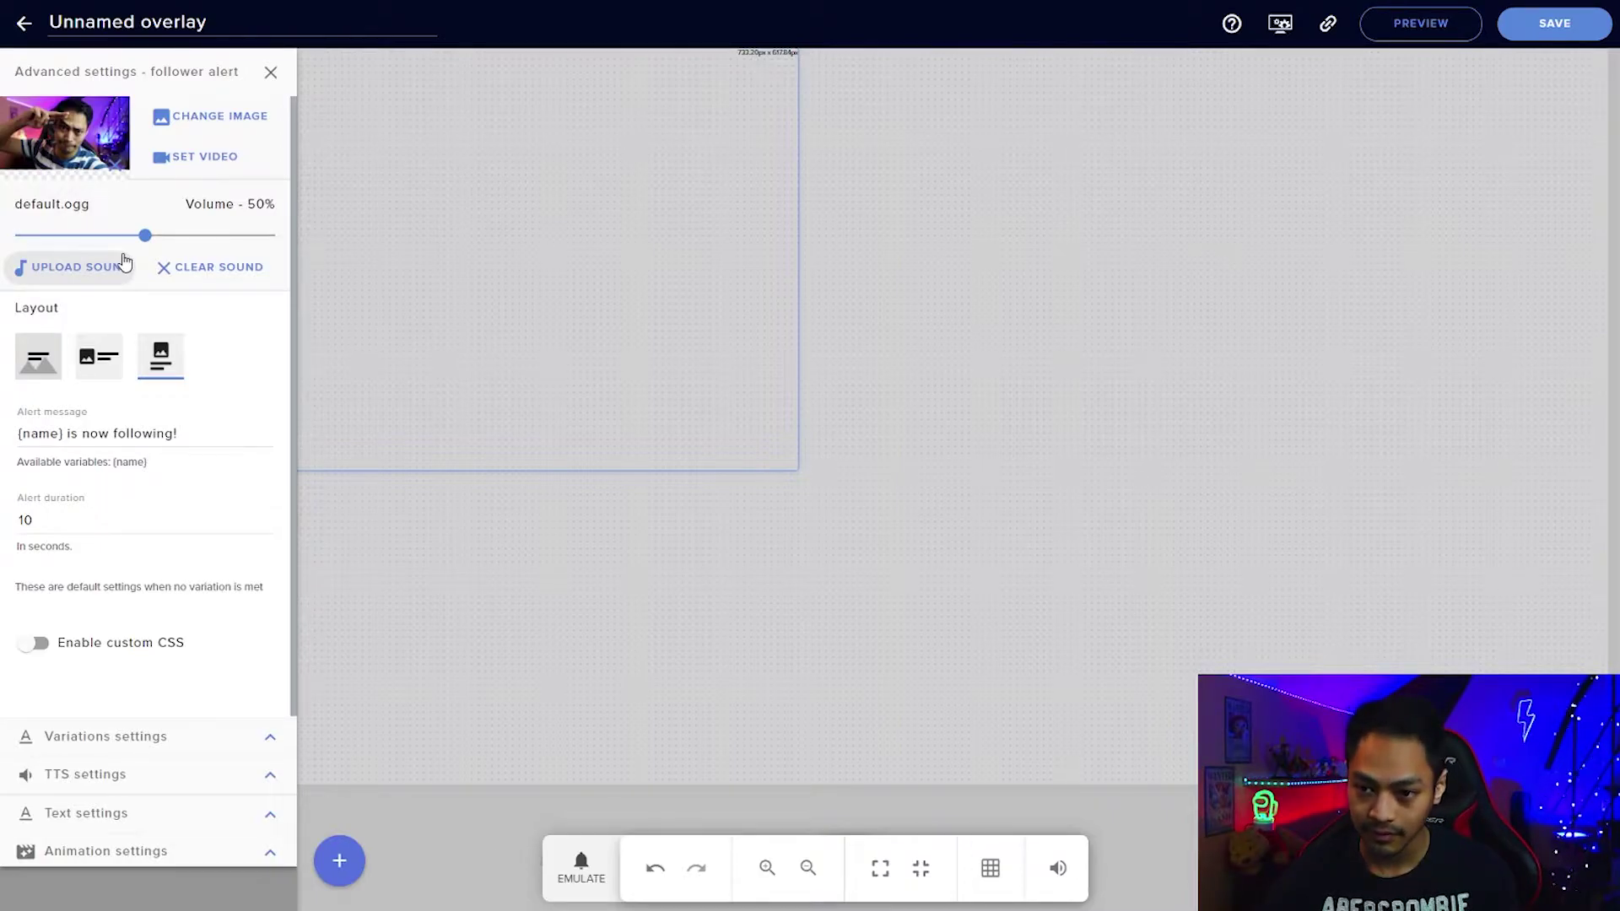
# Compare the Text over image and Row layouts, keeping the Column layout.
pyautogui.click(50, 344)
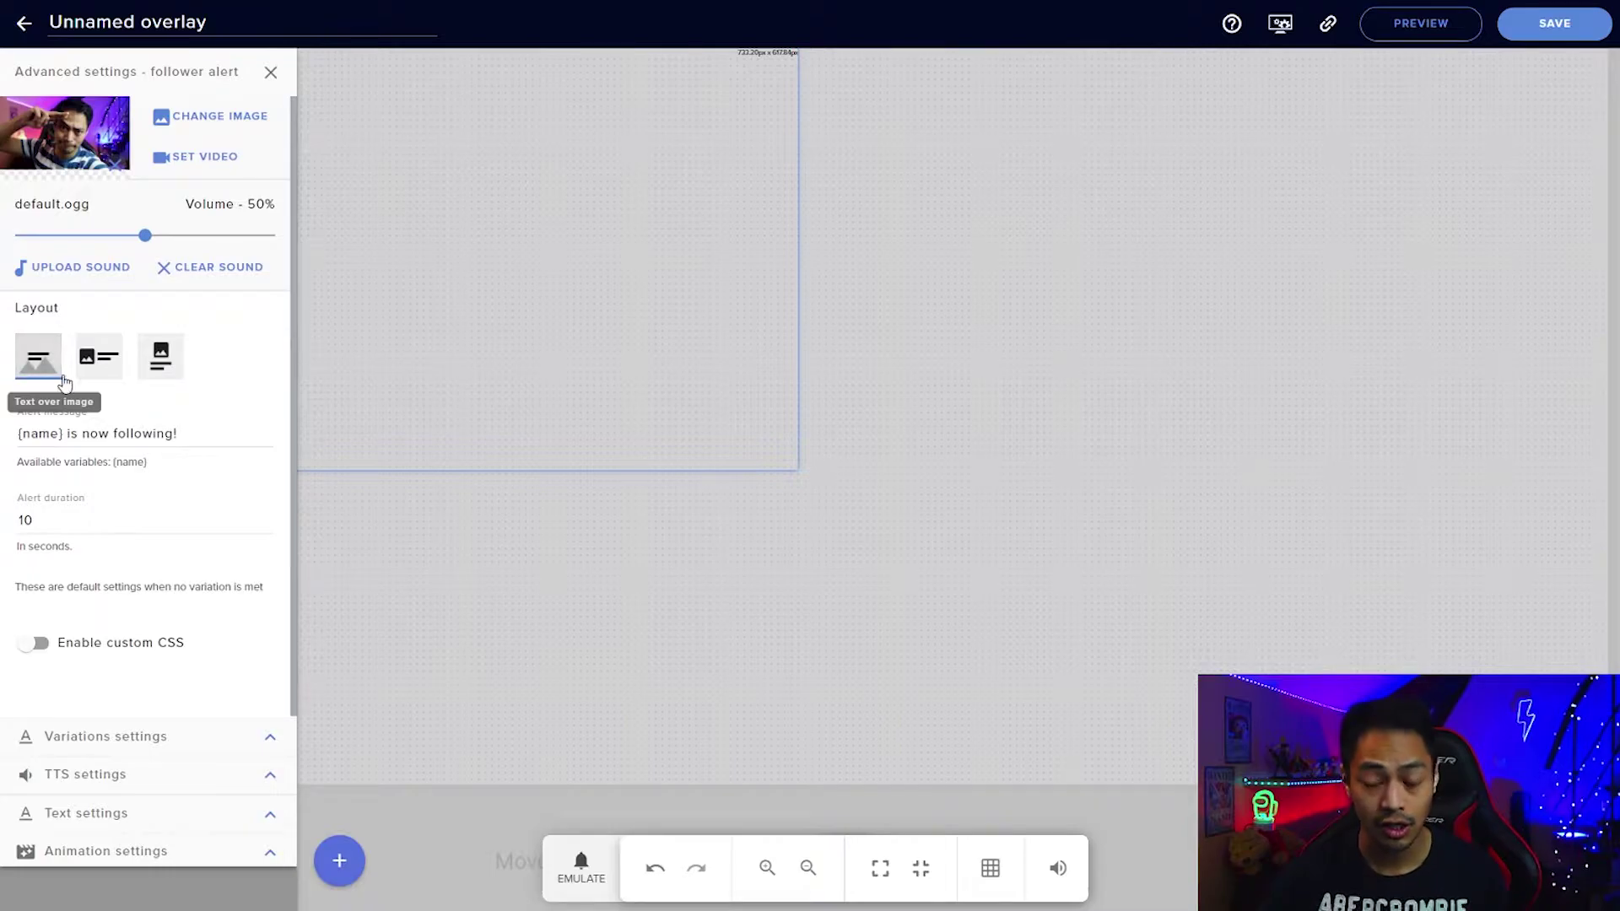
pyautogui.click(103, 374)
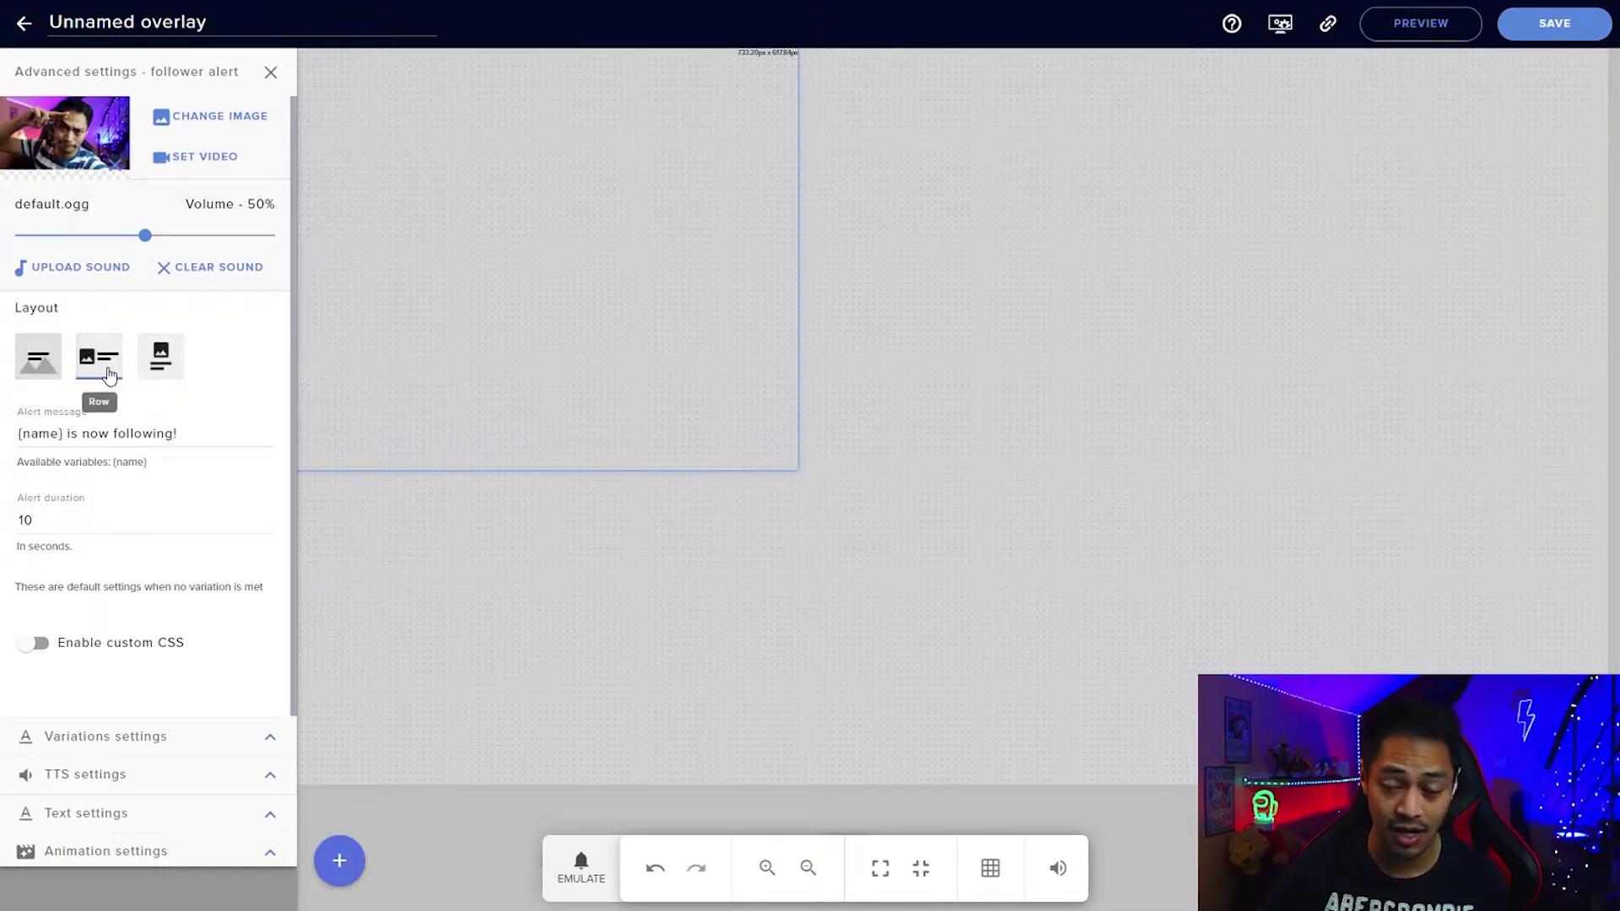
pyautogui.click(158, 368)
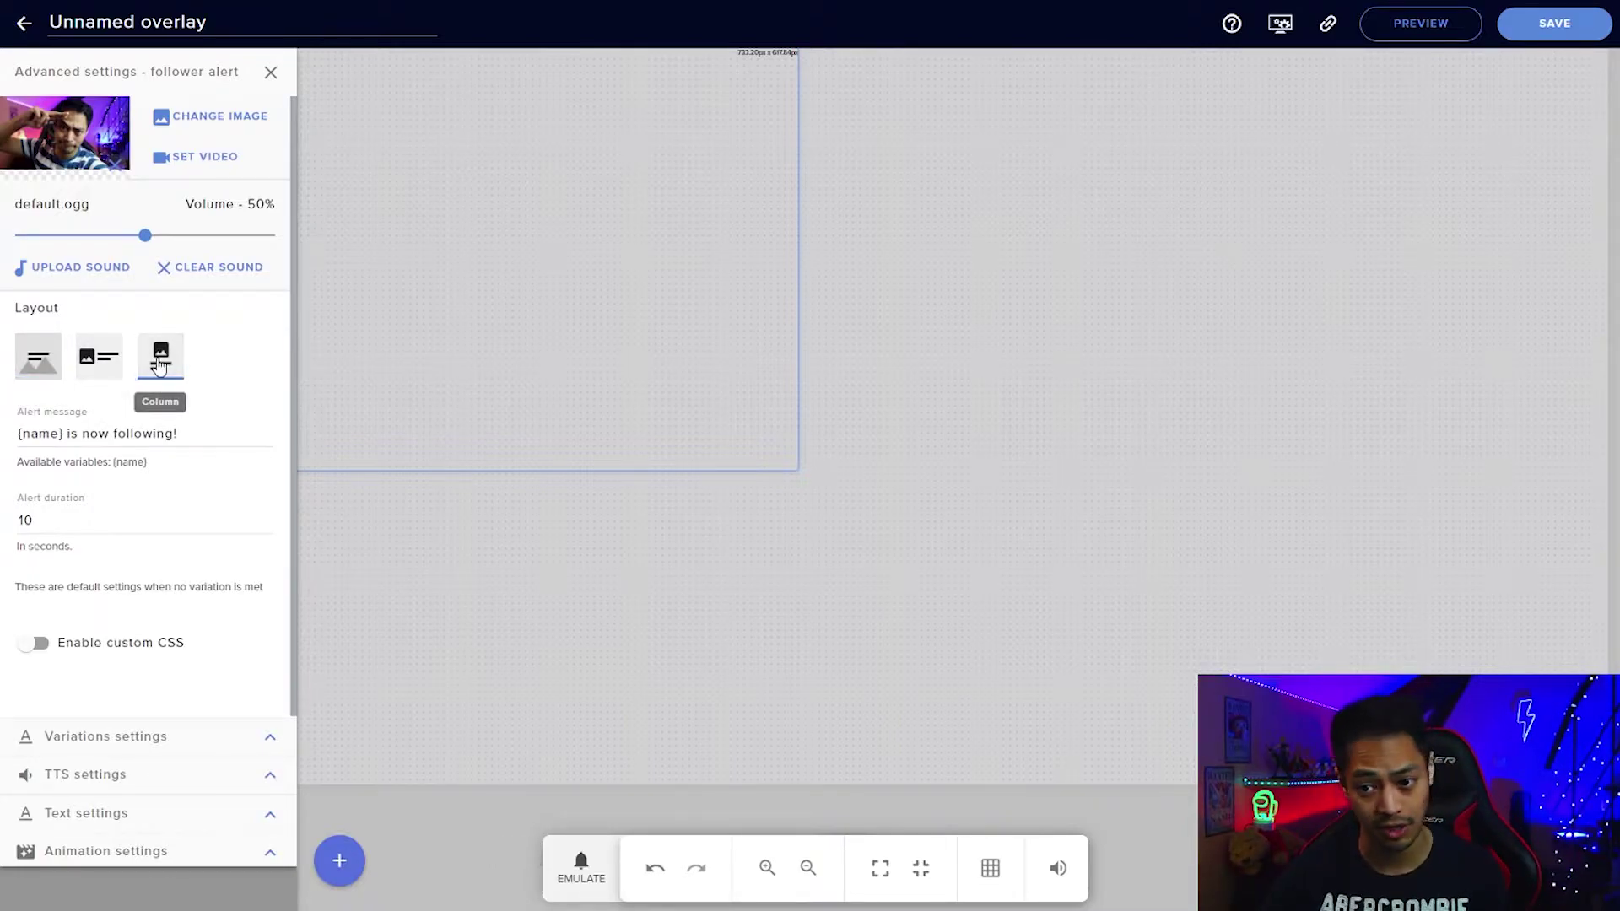
# Rewrite the message as '{name} vient tout juste de se follow !' and set duration to 5 seconds.
pyautogui.click(182, 435)
pyautogui.moveTo(183, 435); pyautogui.dragTo(14, 427)
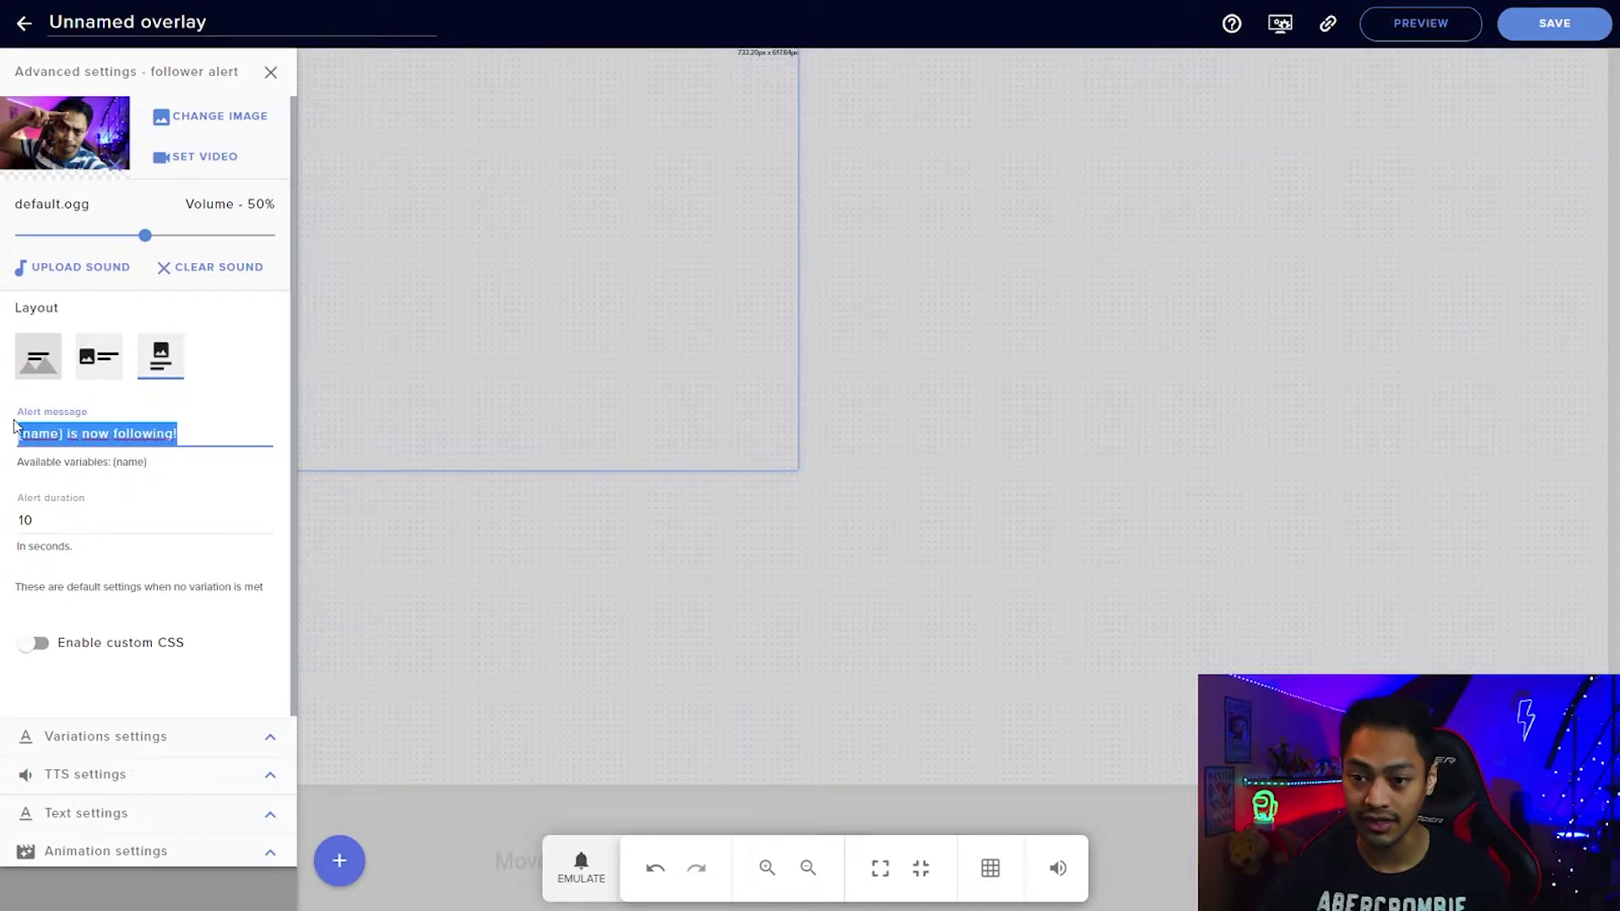
pyautogui.click(192, 438)
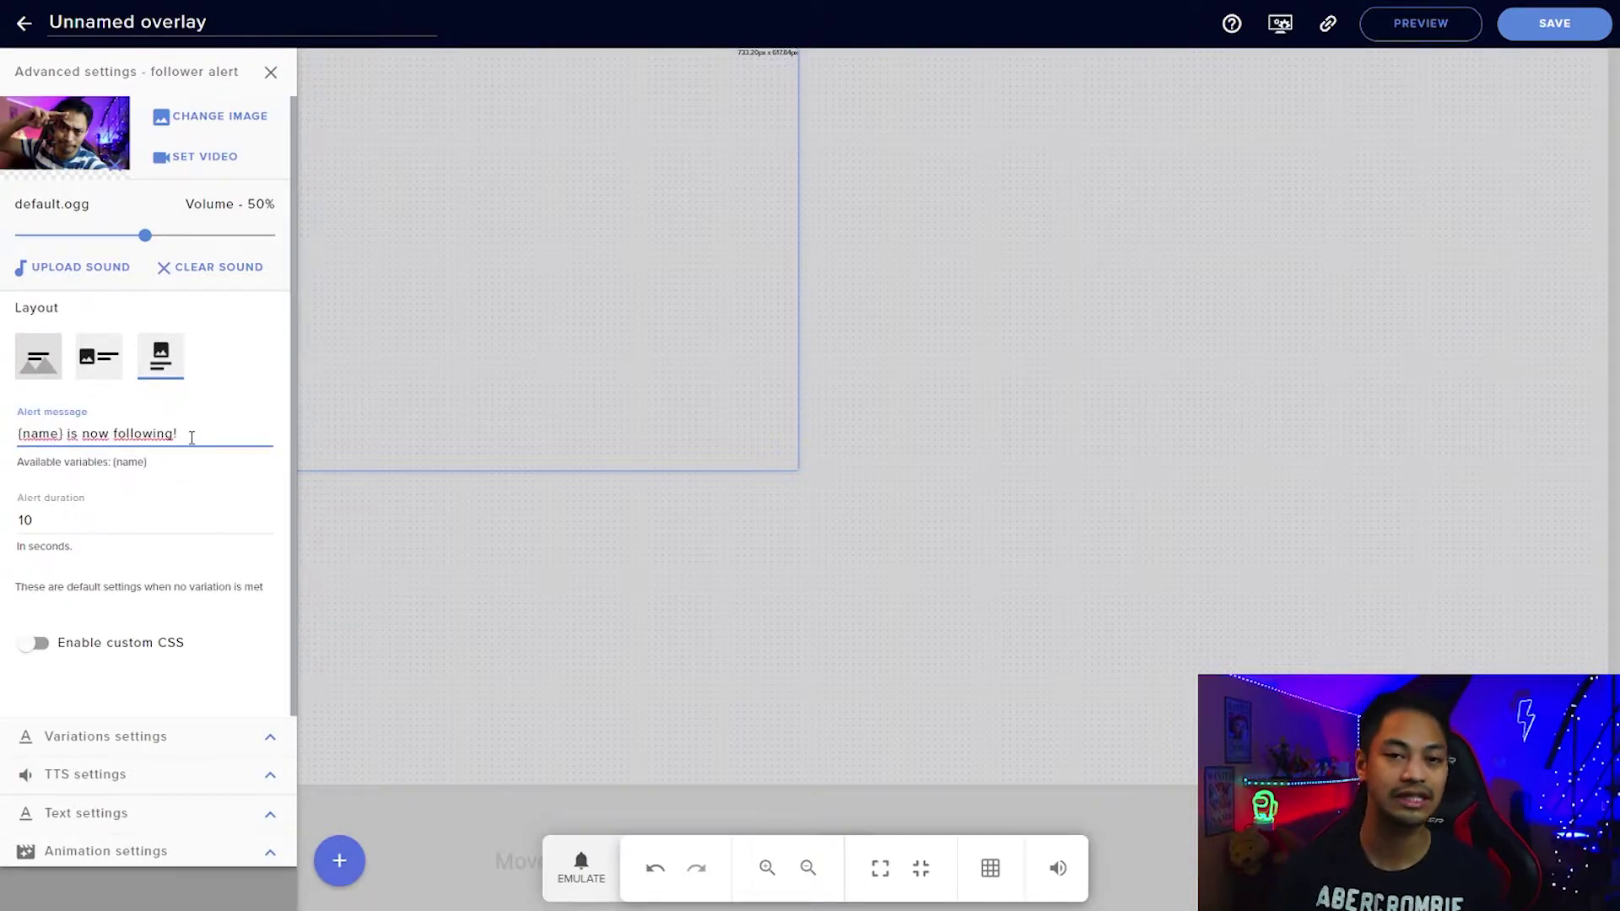
pyautogui.press('BackSpace')
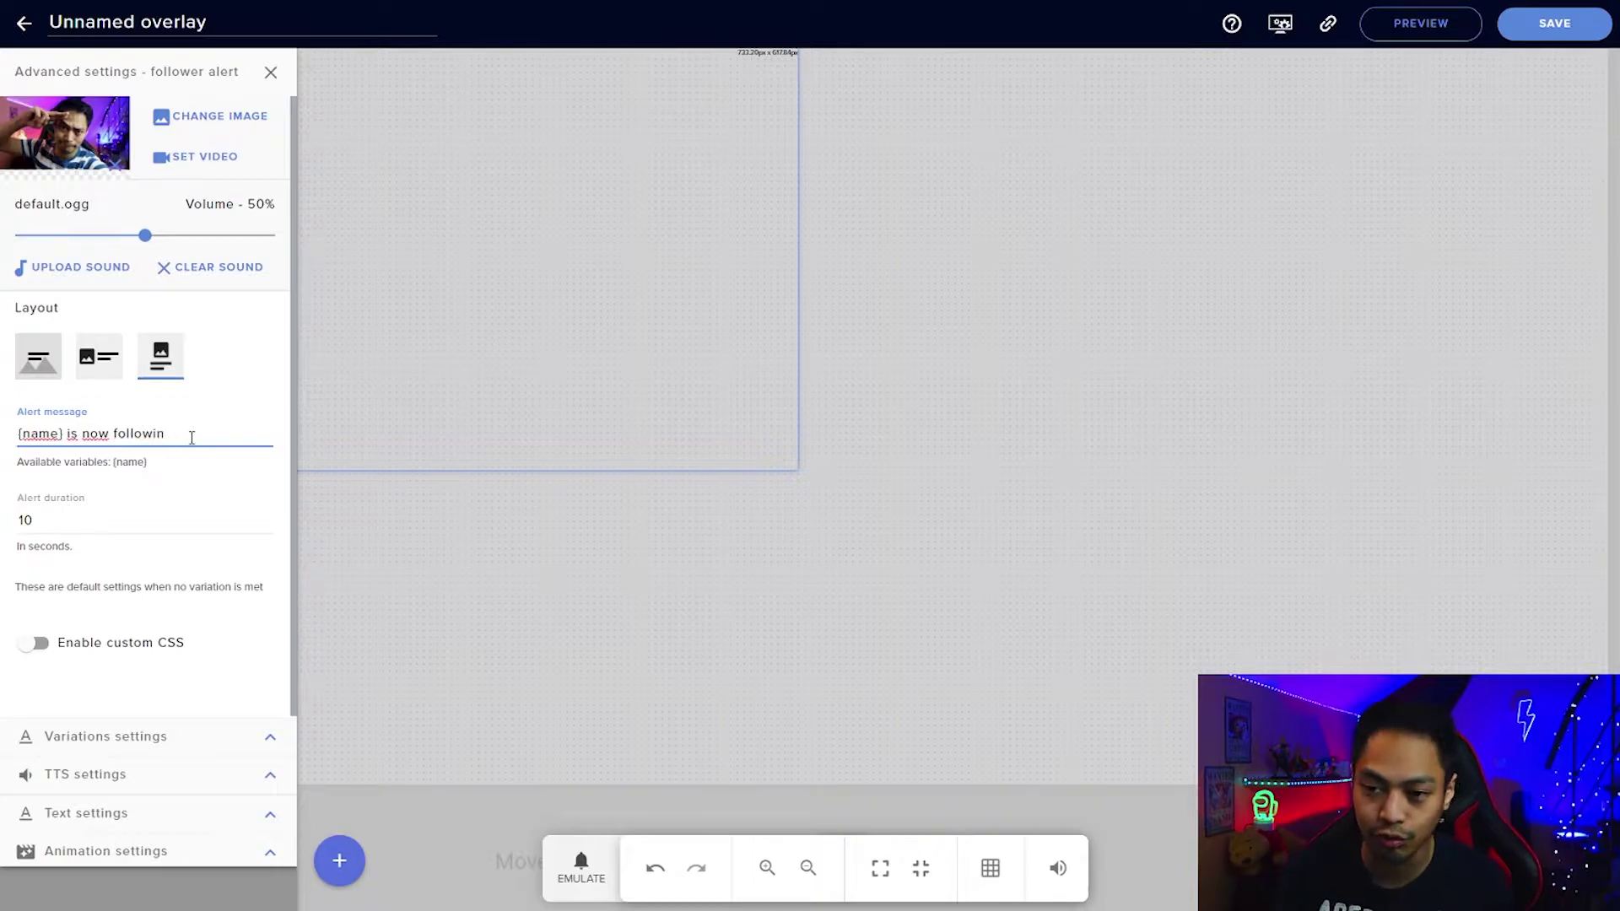
pyautogui.press('BackSpace')
pyautogui.press('BackSpace')
pyautogui.press('BackSpace')
pyautogui.press('BackSpace')
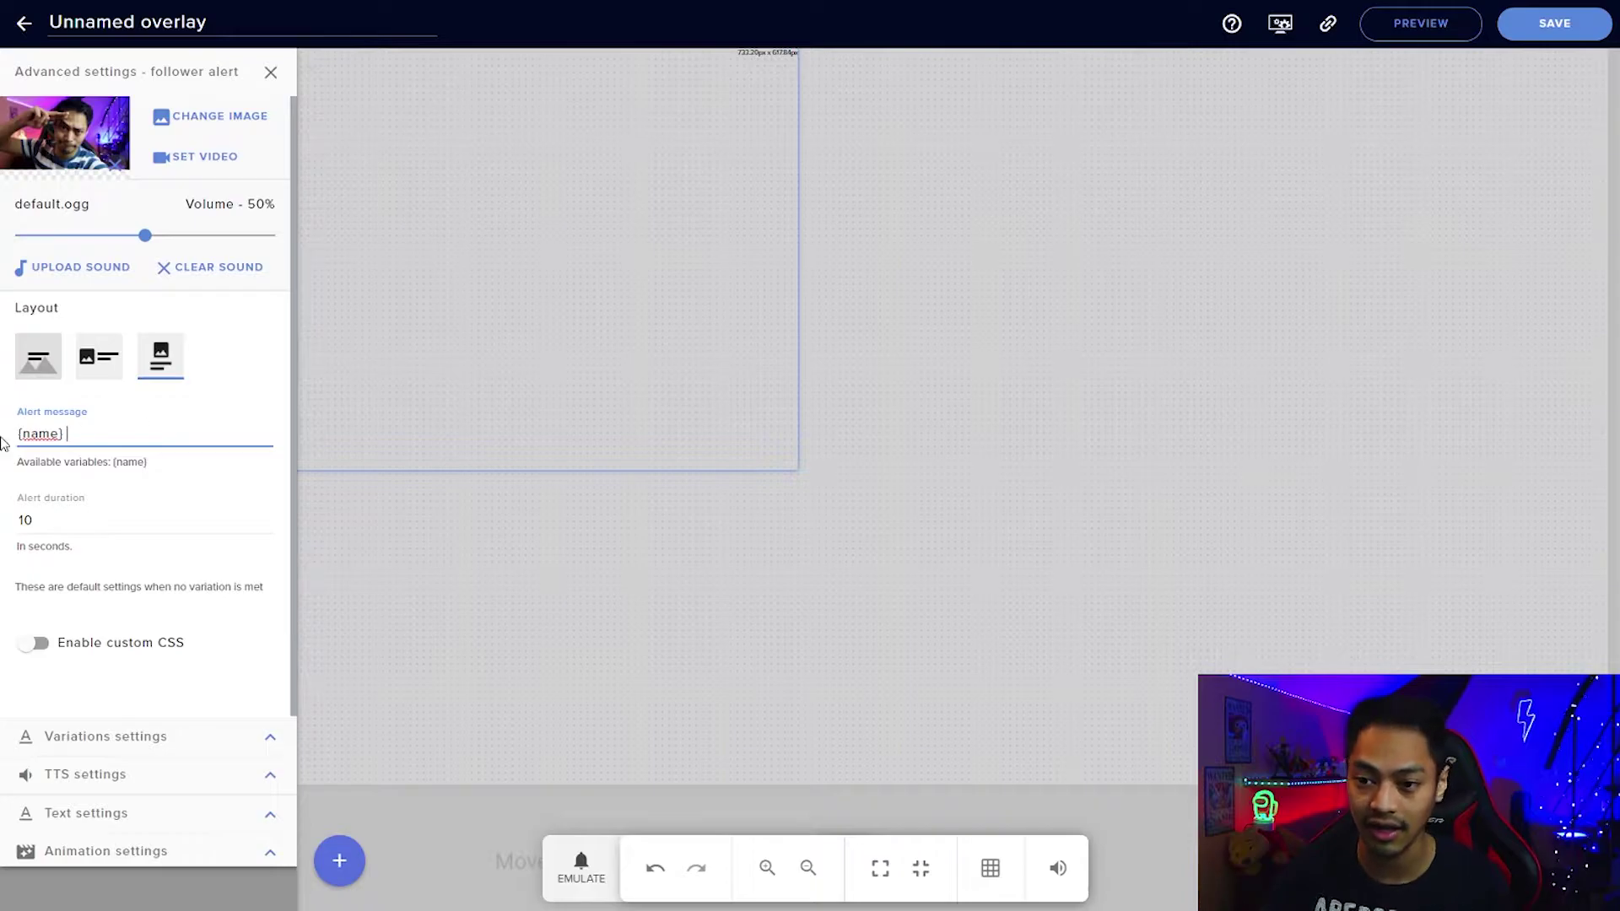
pyautogui.moveTo(23, 463); pyautogui.dragTo(113, 461)
pyautogui.click(105, 432)
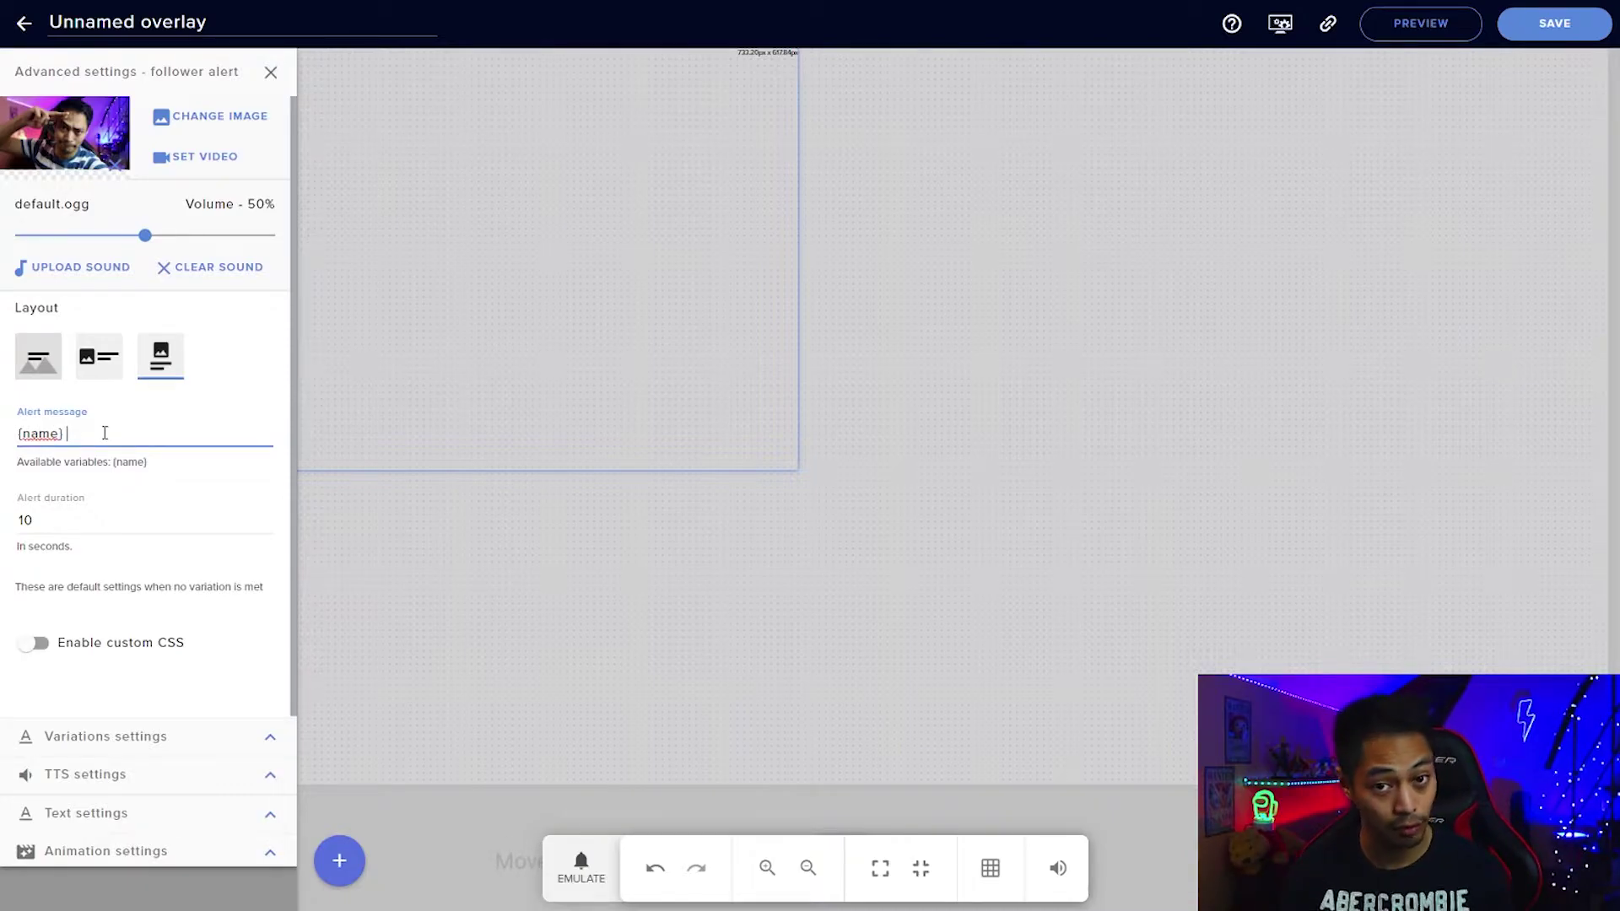
pyautogui.write('vient tout juste de')
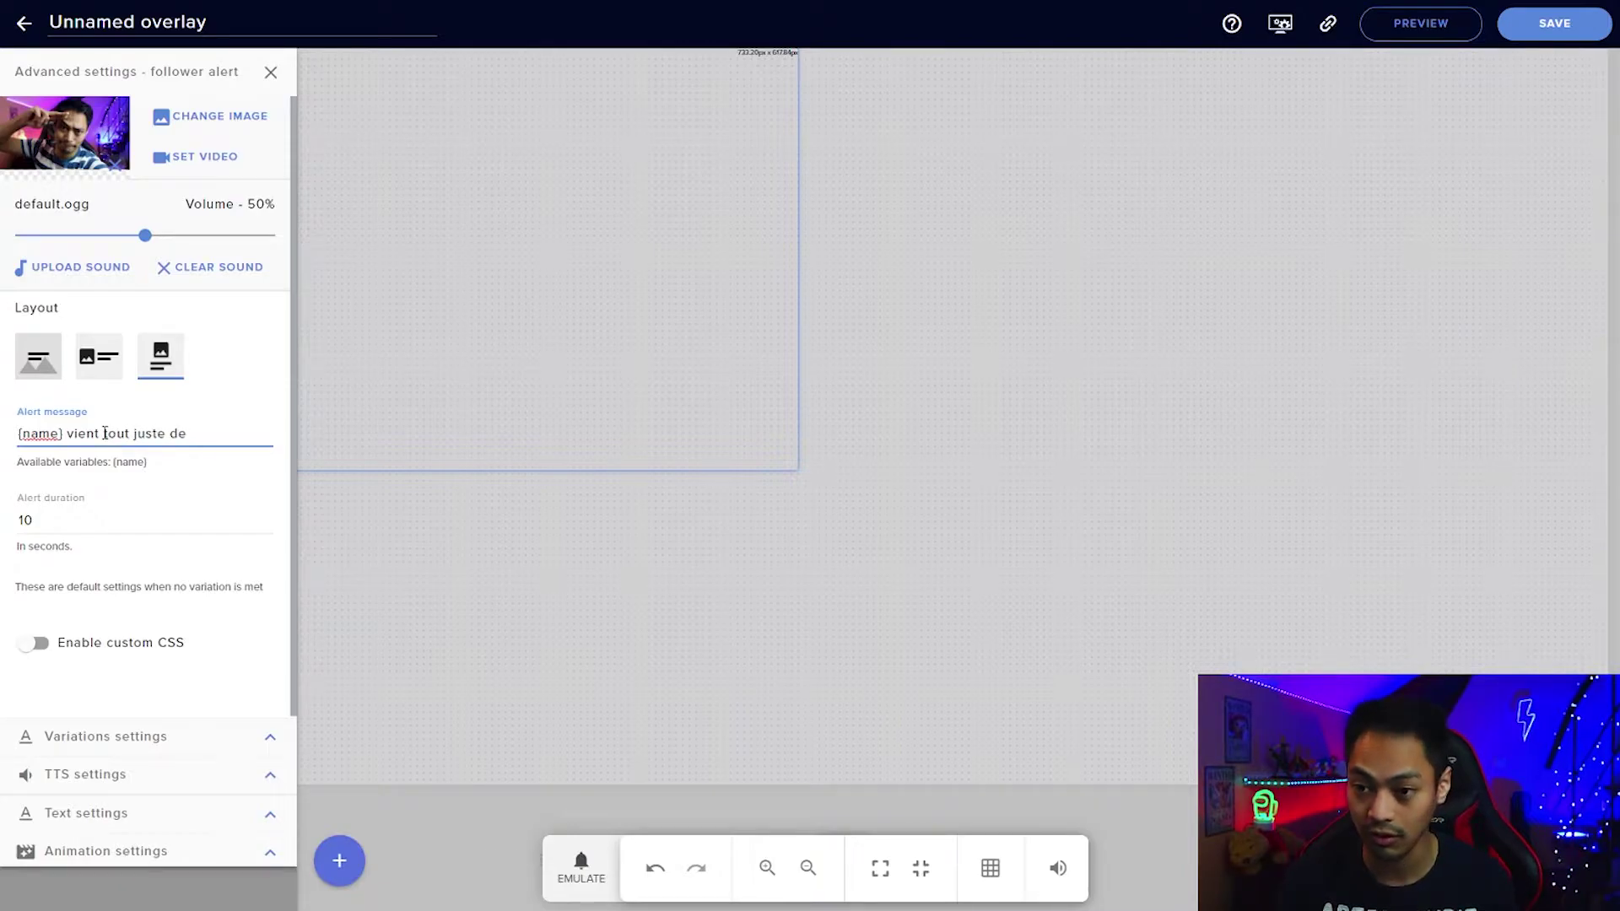
pyautogui.write(' se follow !')
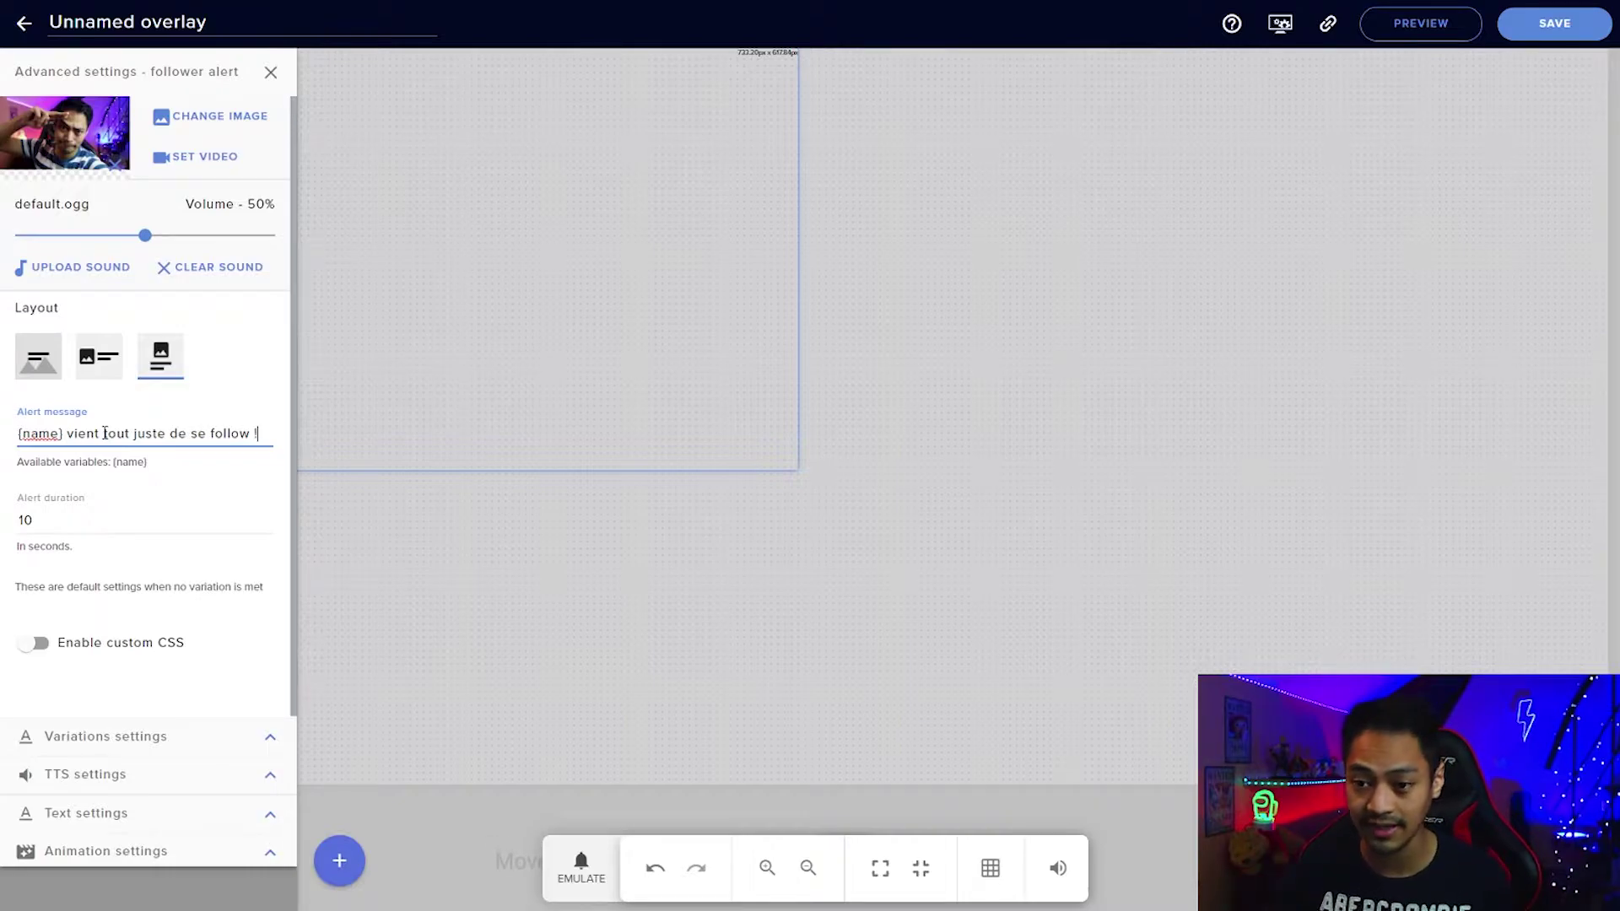
pyautogui.moveTo(92, 520); pyautogui.dragTo(31, 504)
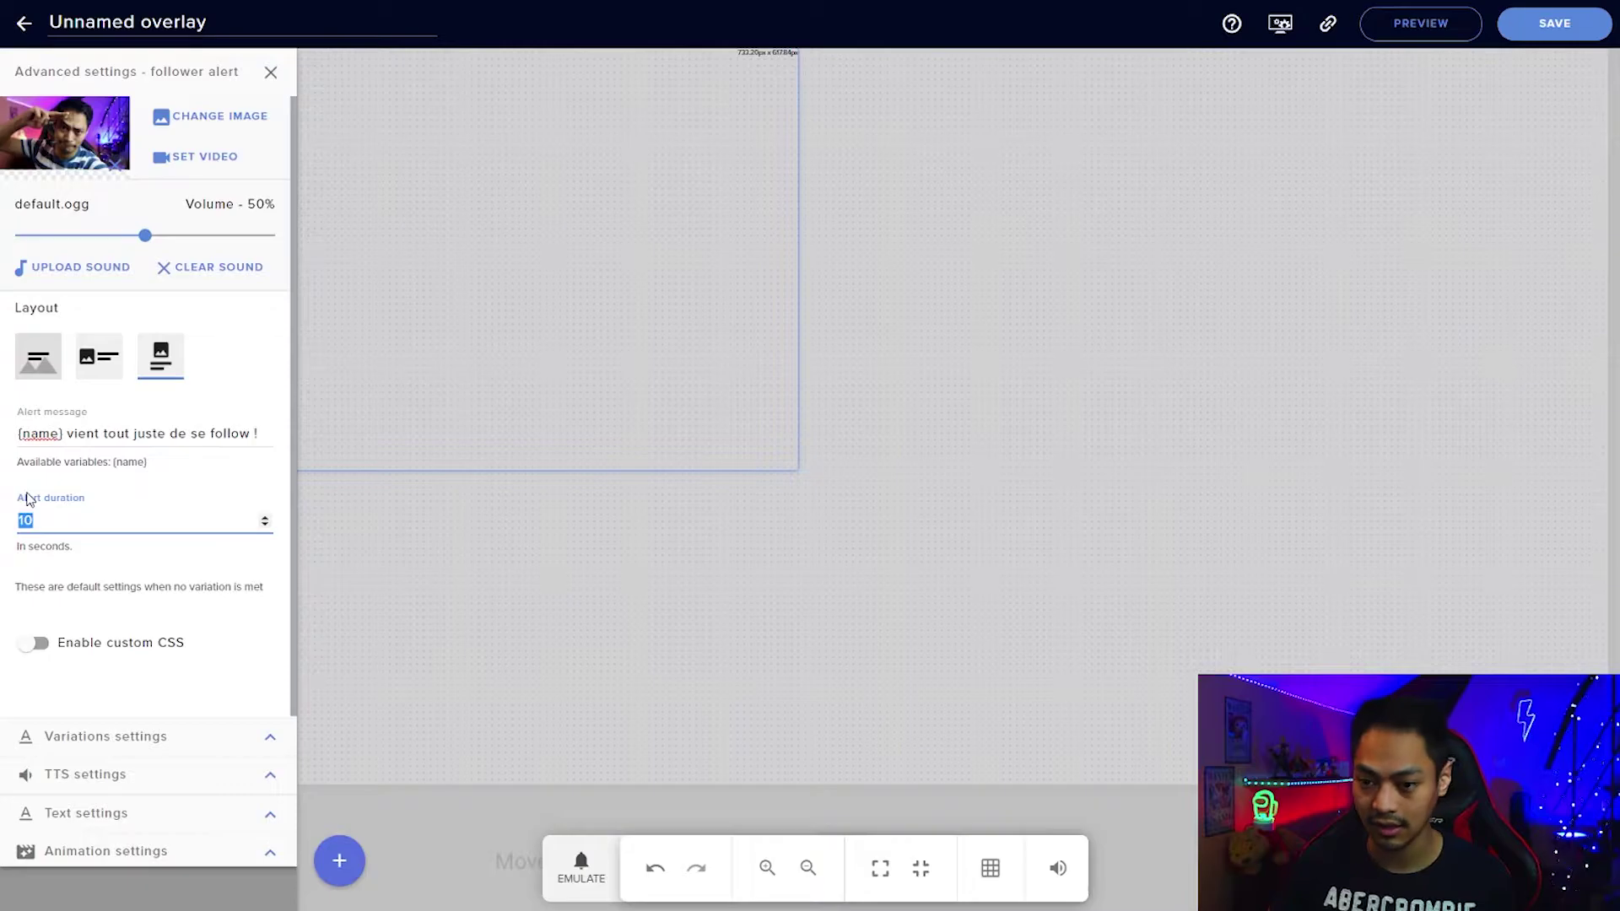
pyautogui.write('5')
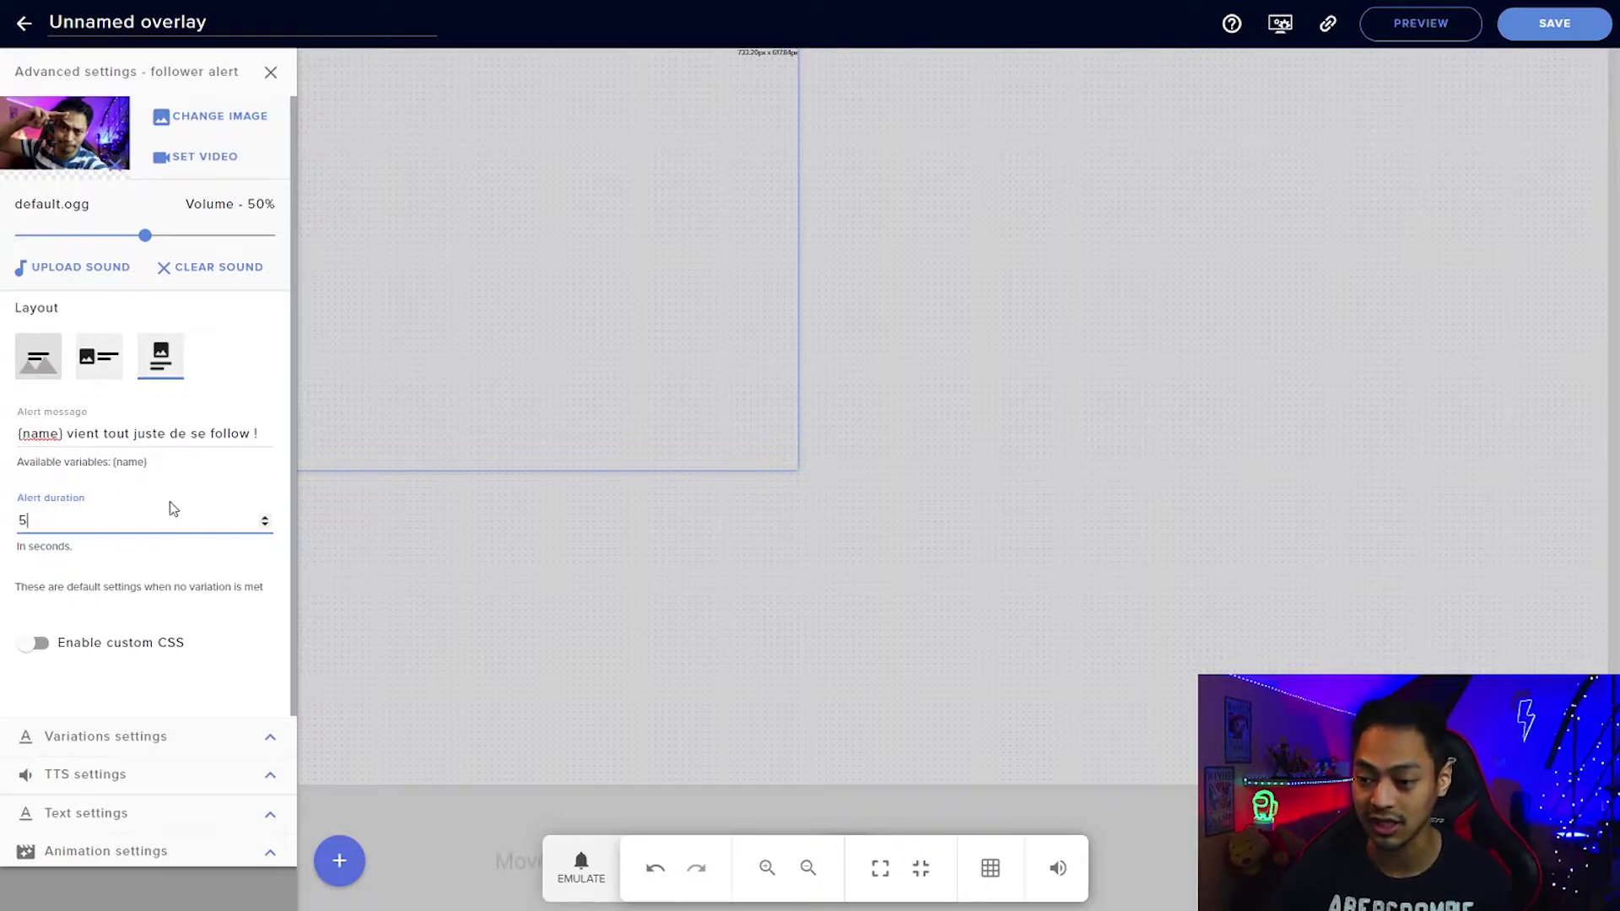
# Emulate the Follower event three times to preview the alert on the canvas.
pyautogui.click(580, 868)
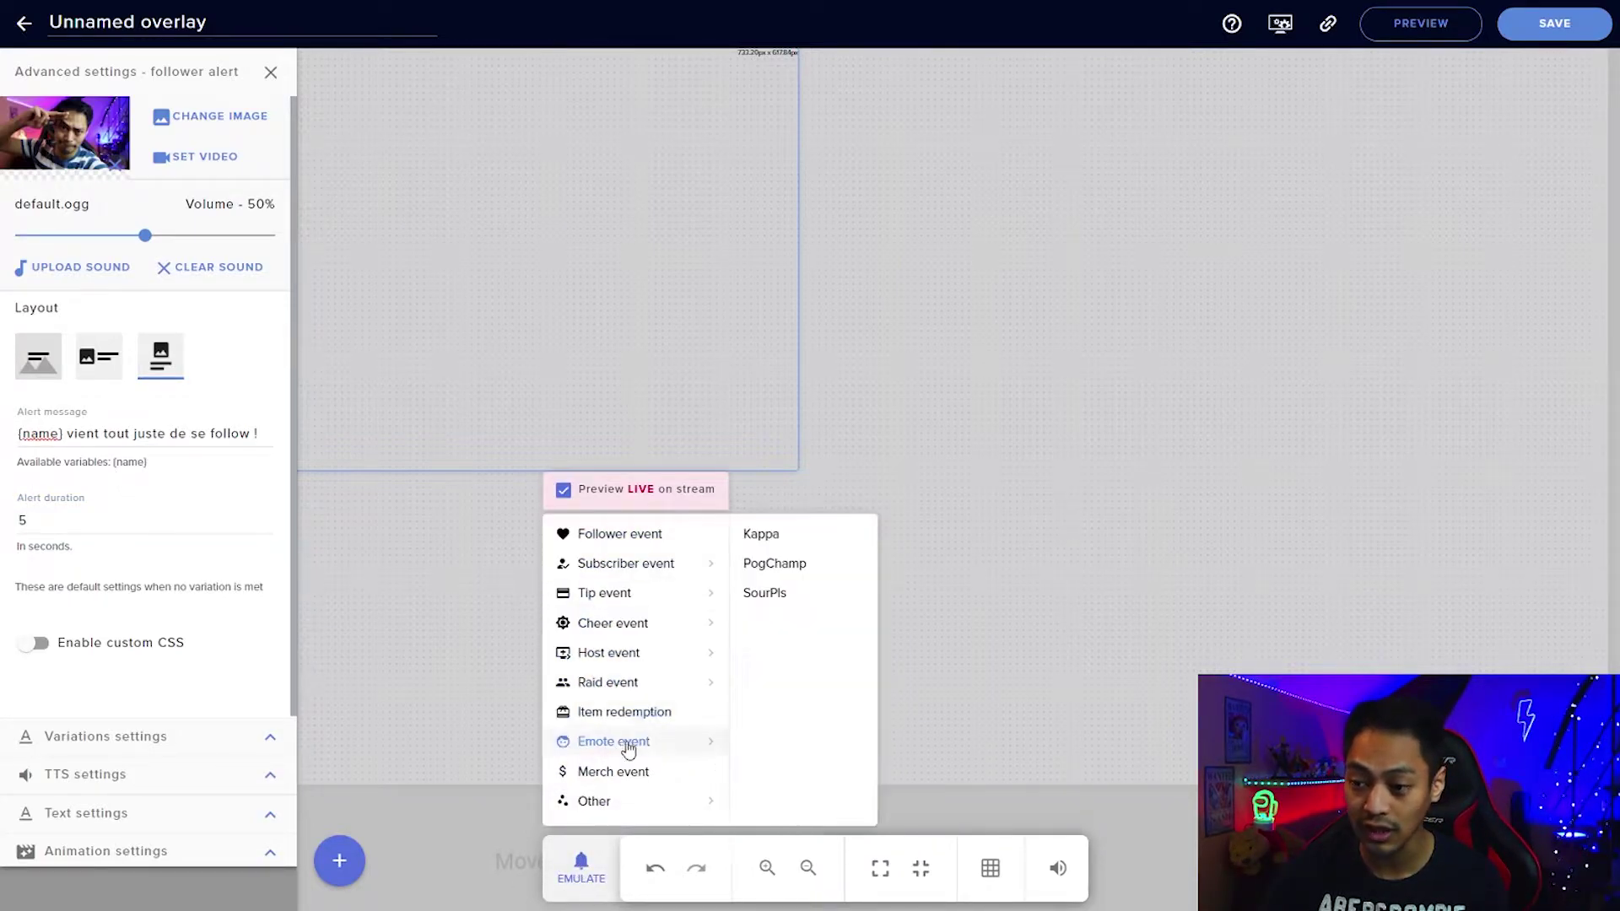
pyautogui.moveTo(597, 660)
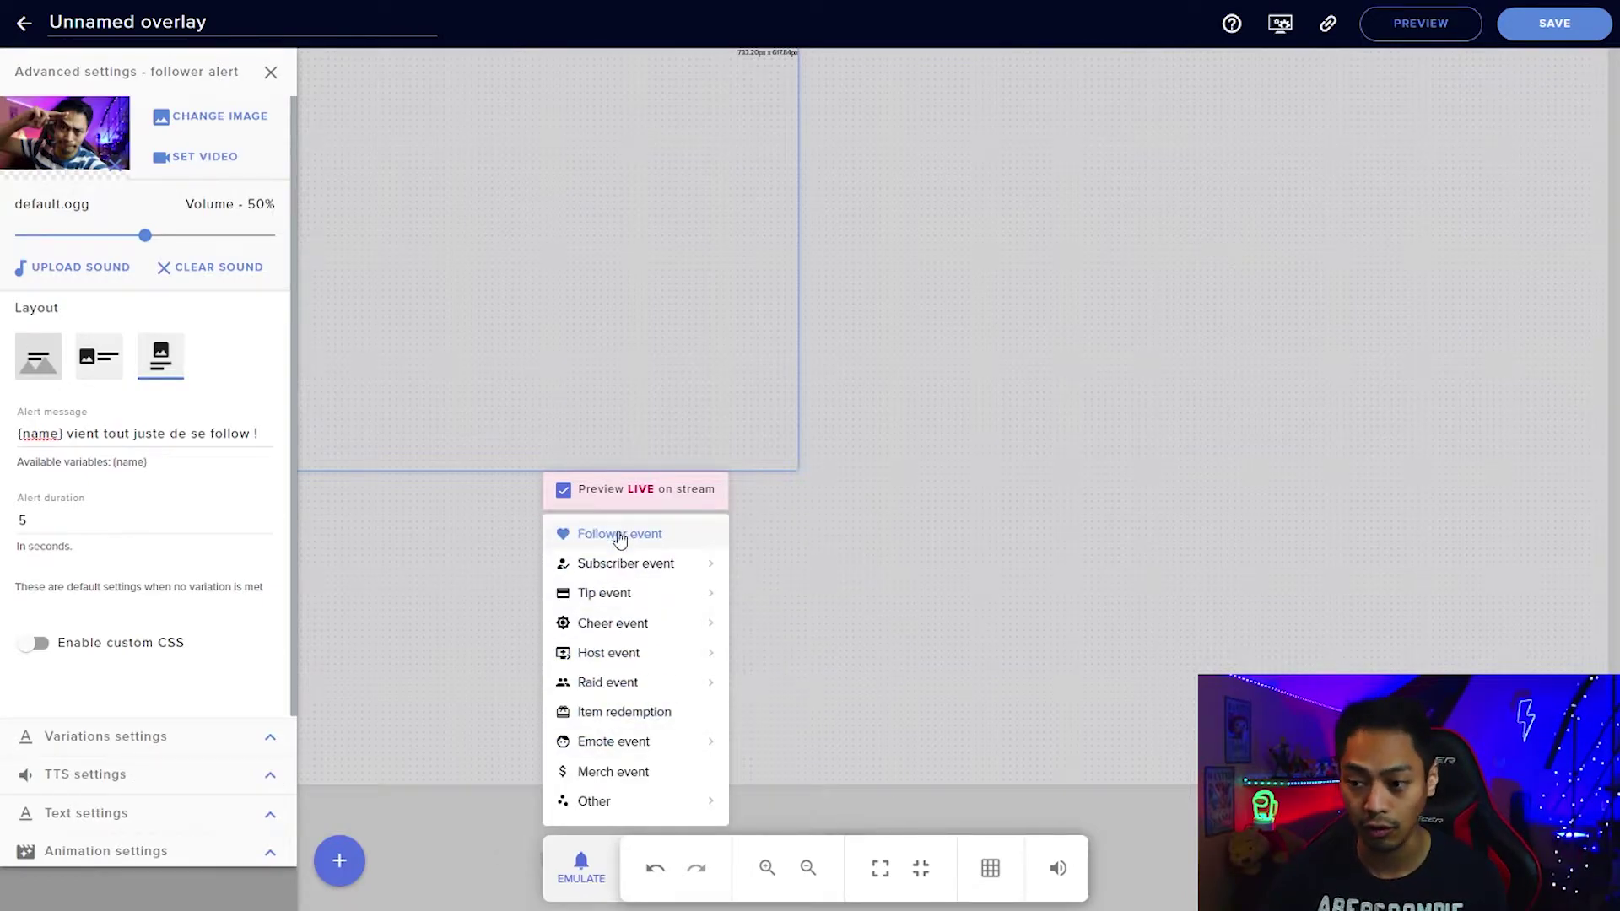
pyautogui.moveTo(614, 596)
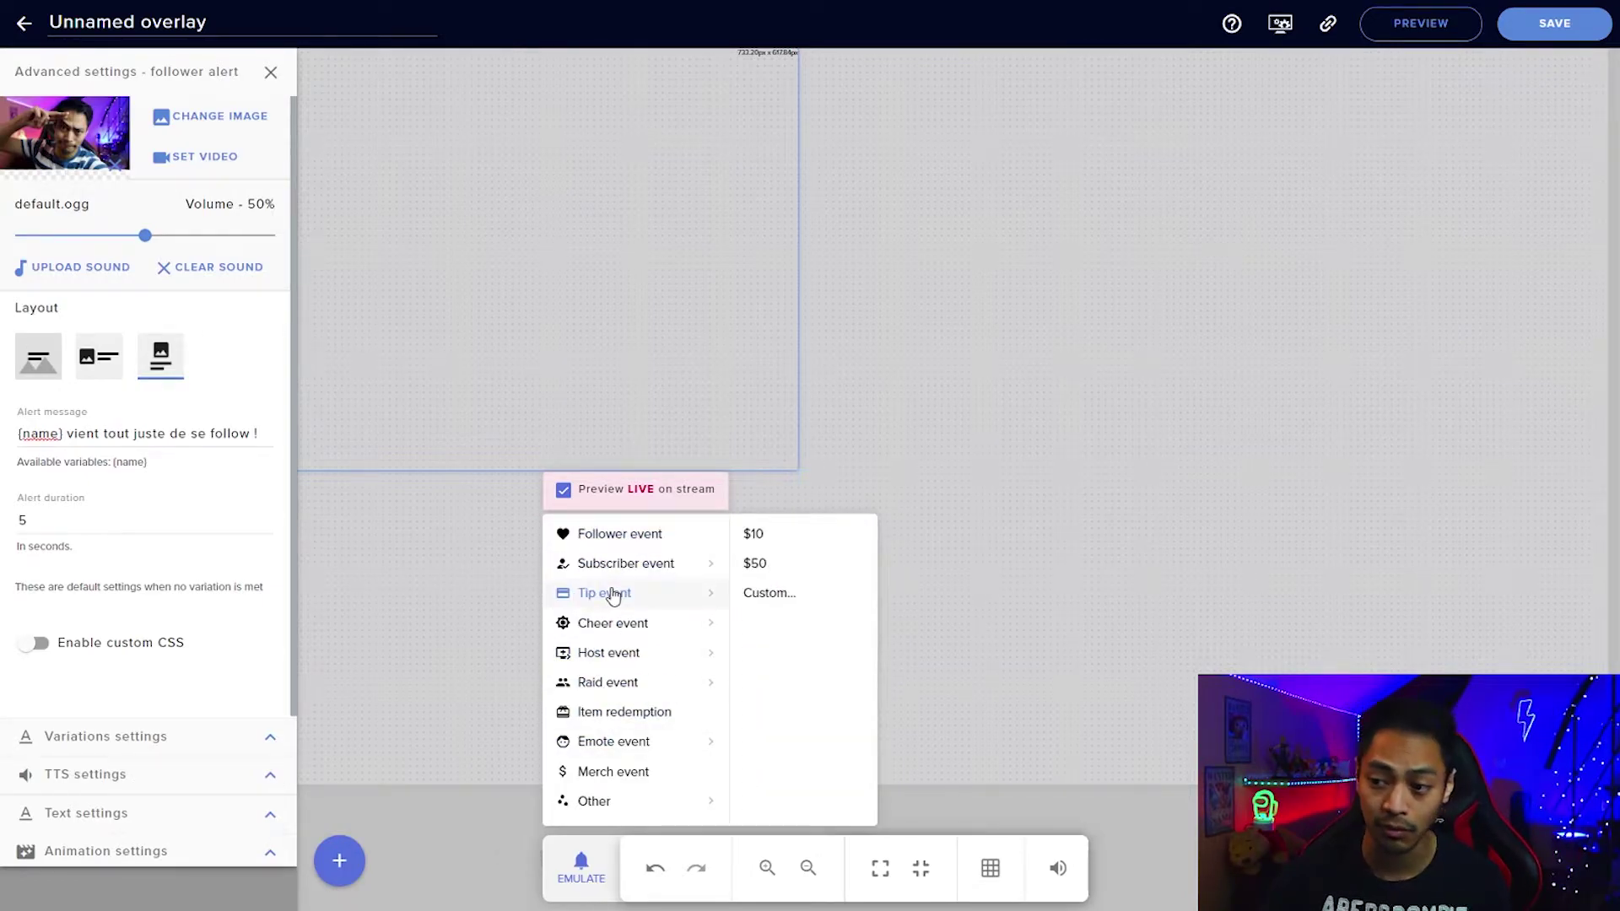
pyautogui.click(624, 547)
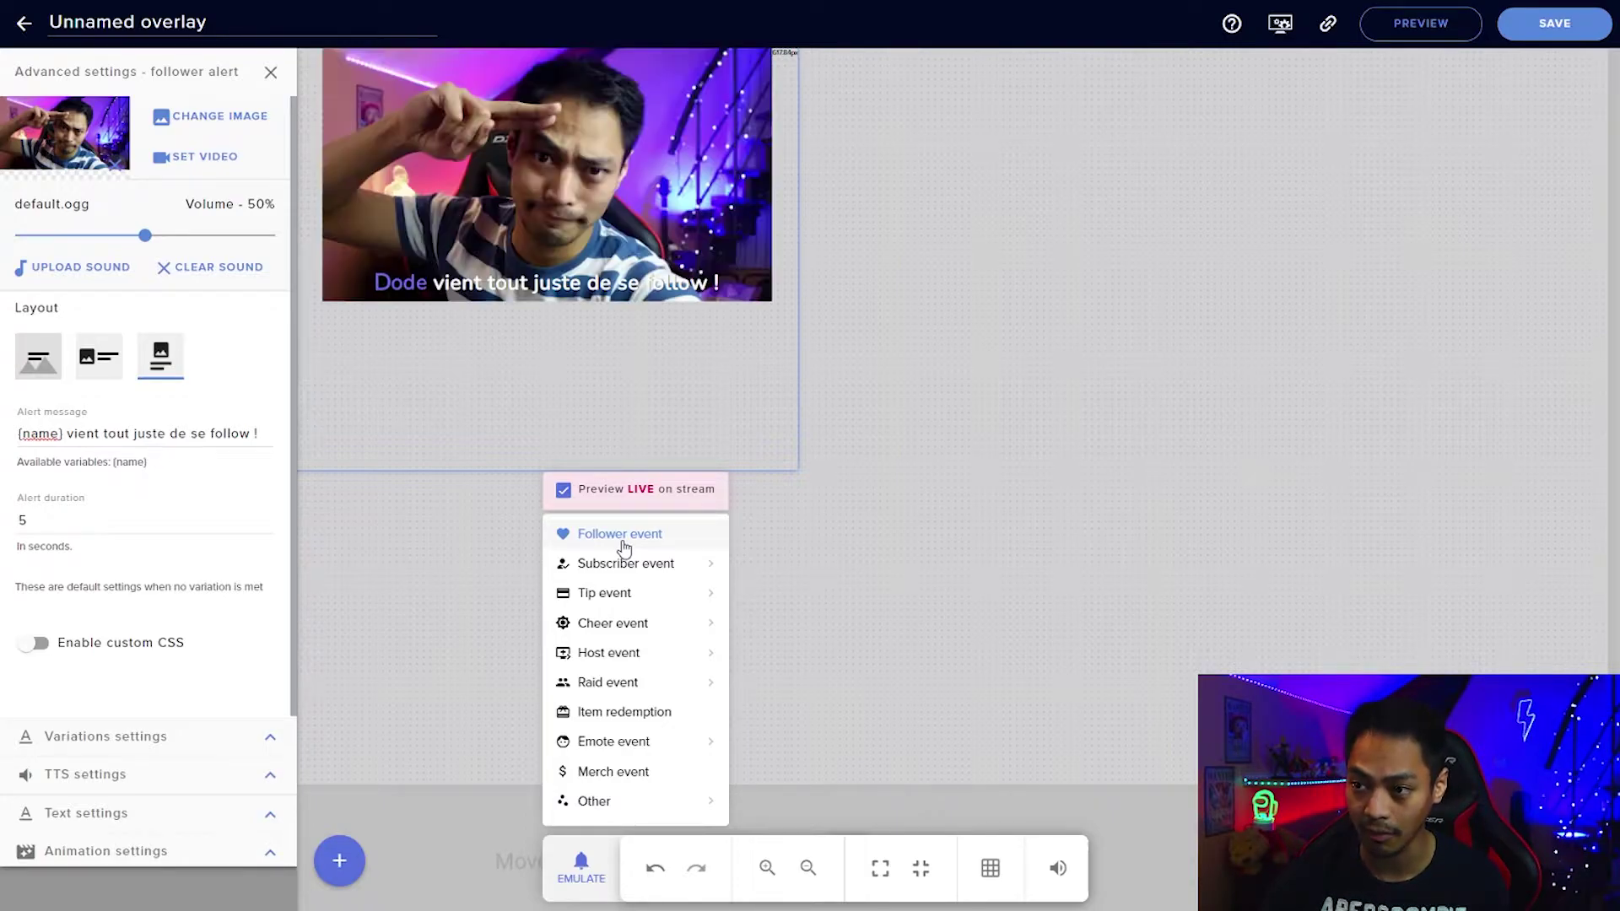
pyautogui.moveTo(644, 561)
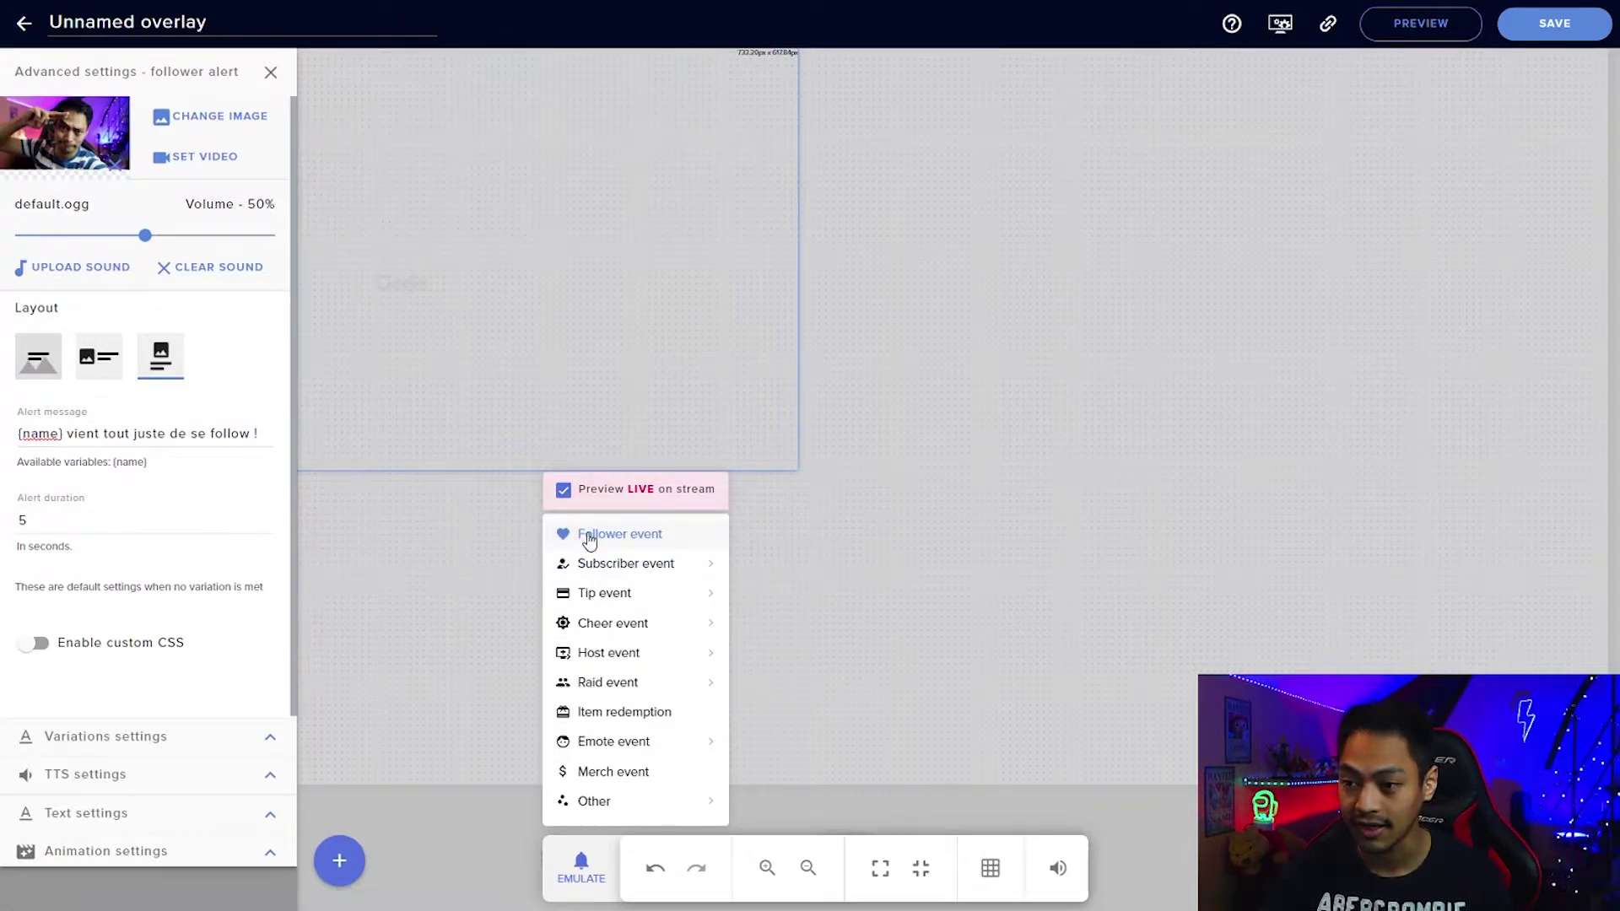
pyautogui.click(595, 536)
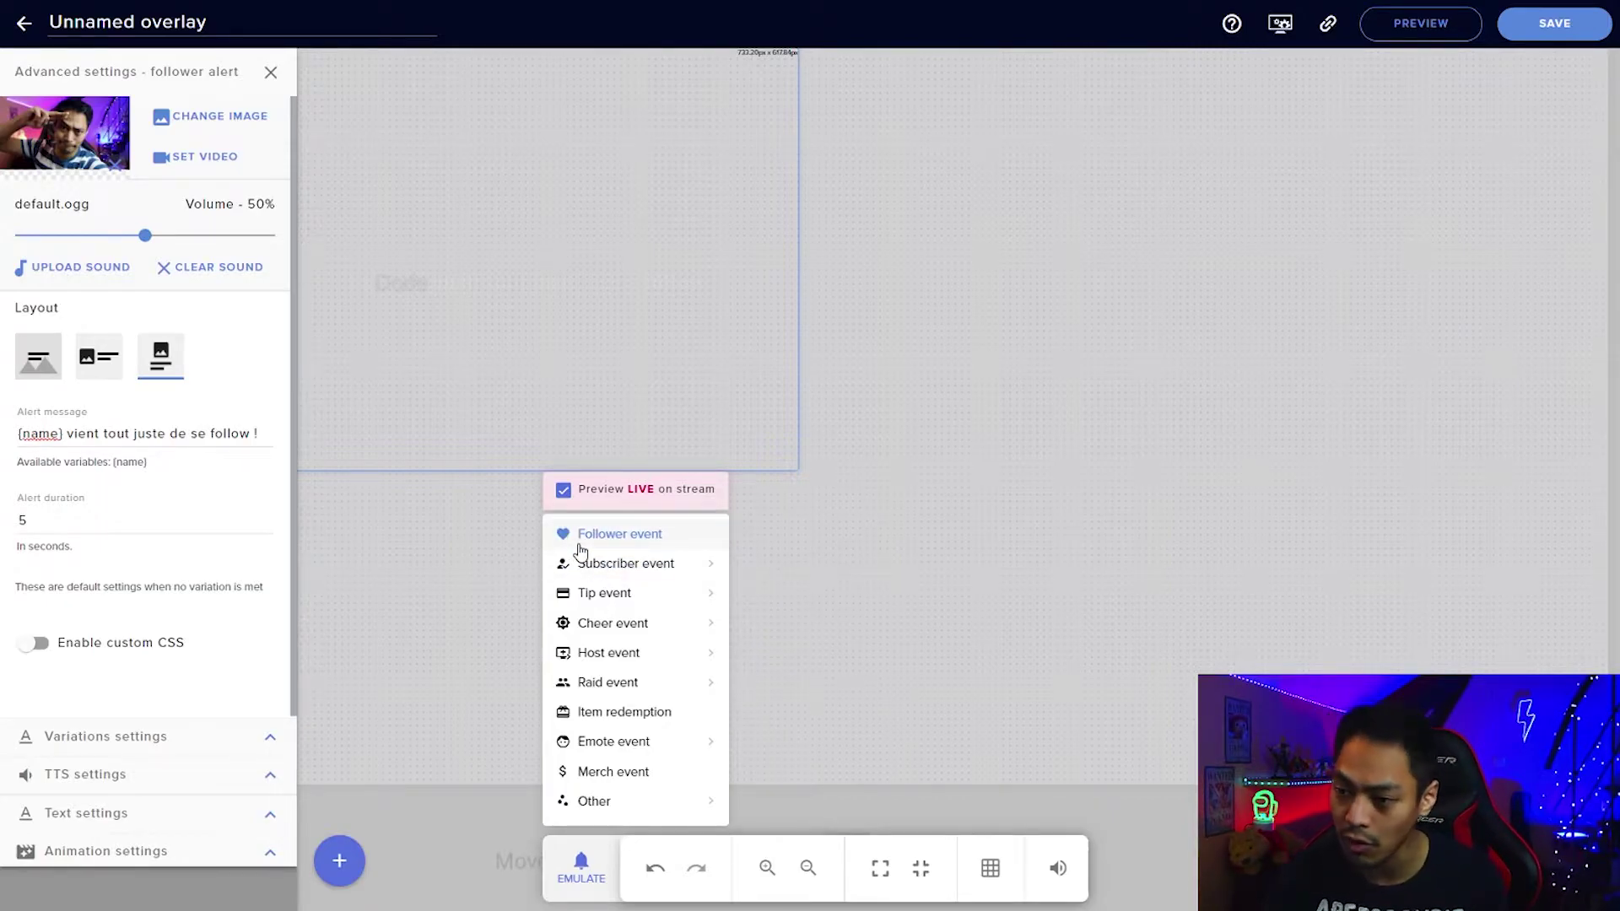
pyautogui.click(581, 549)
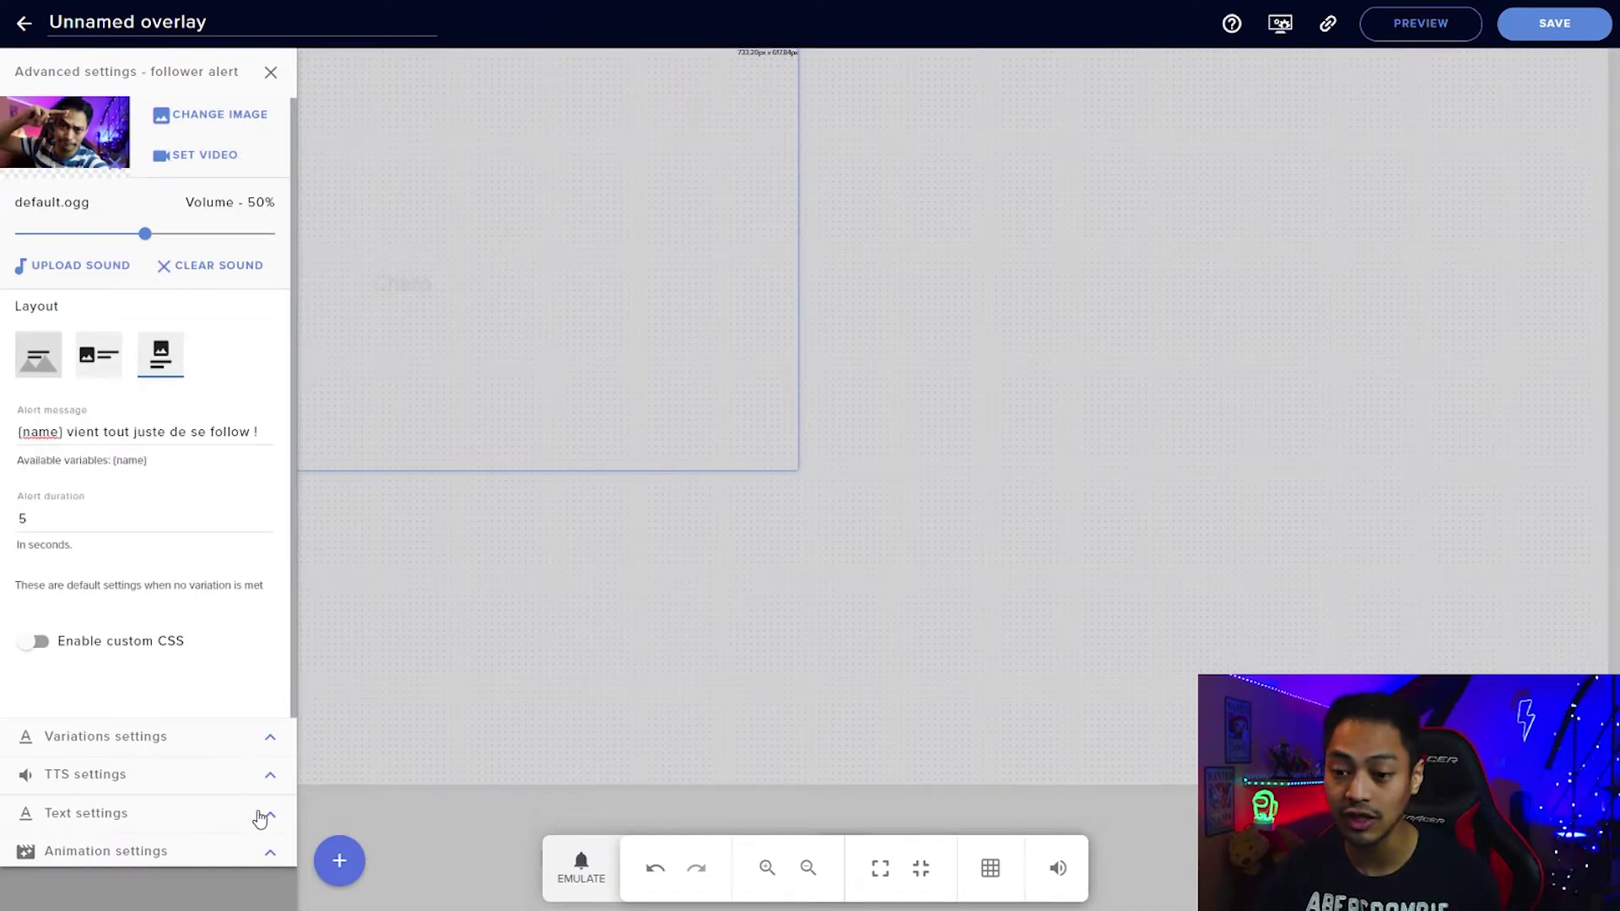
# Set the alert text font to Open Sans at size 40.
pyautogui.click(267, 819)
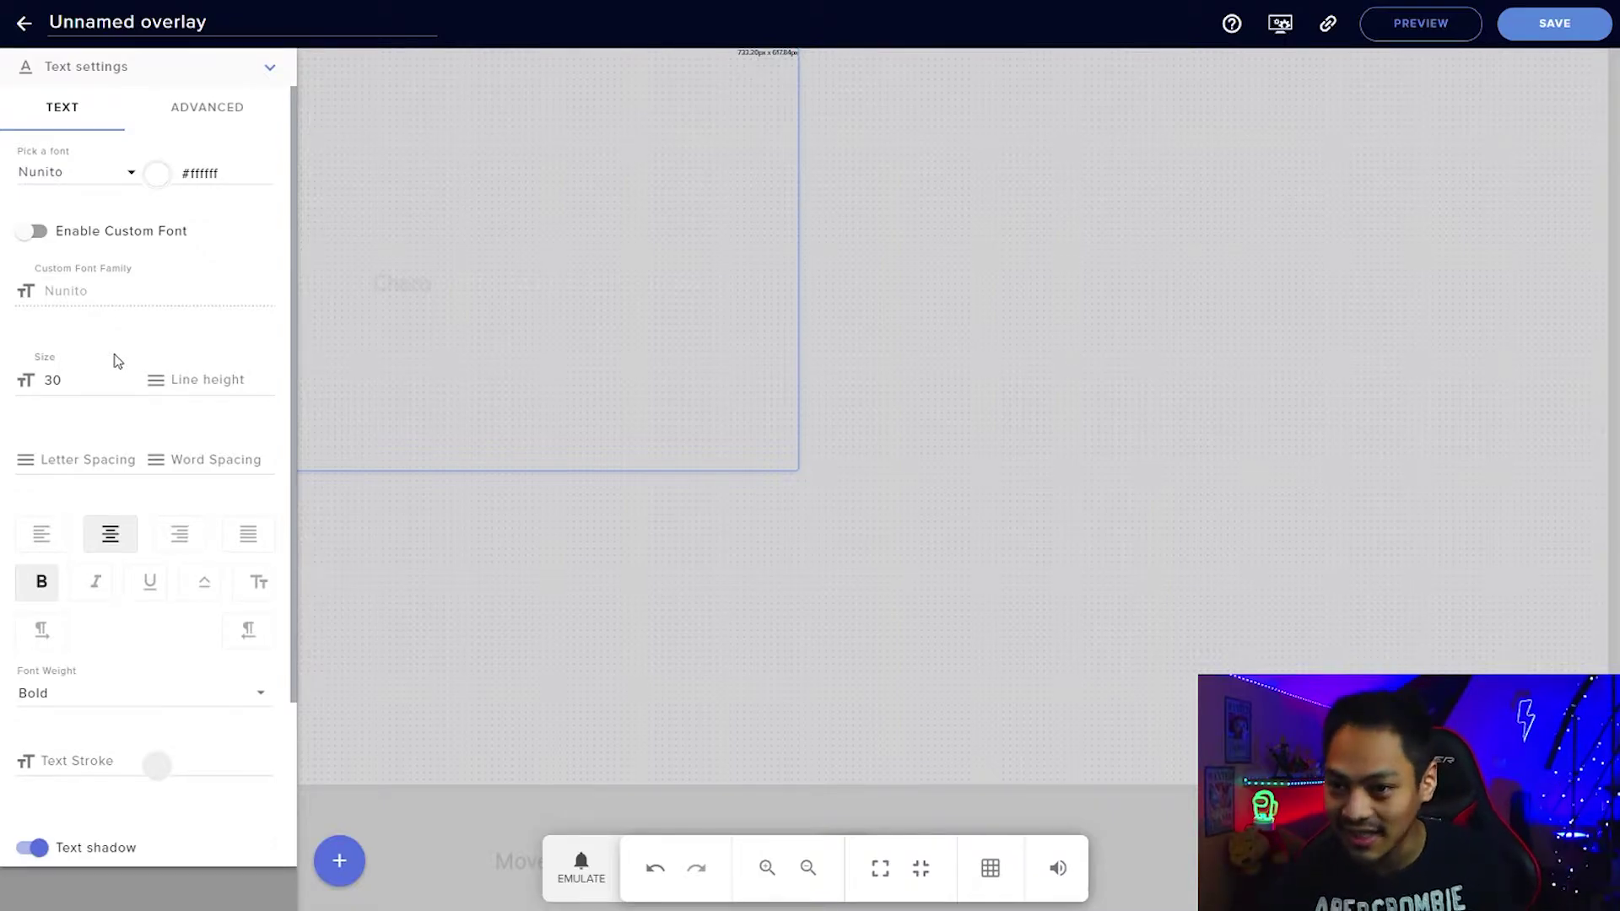
pyautogui.click(130, 174)
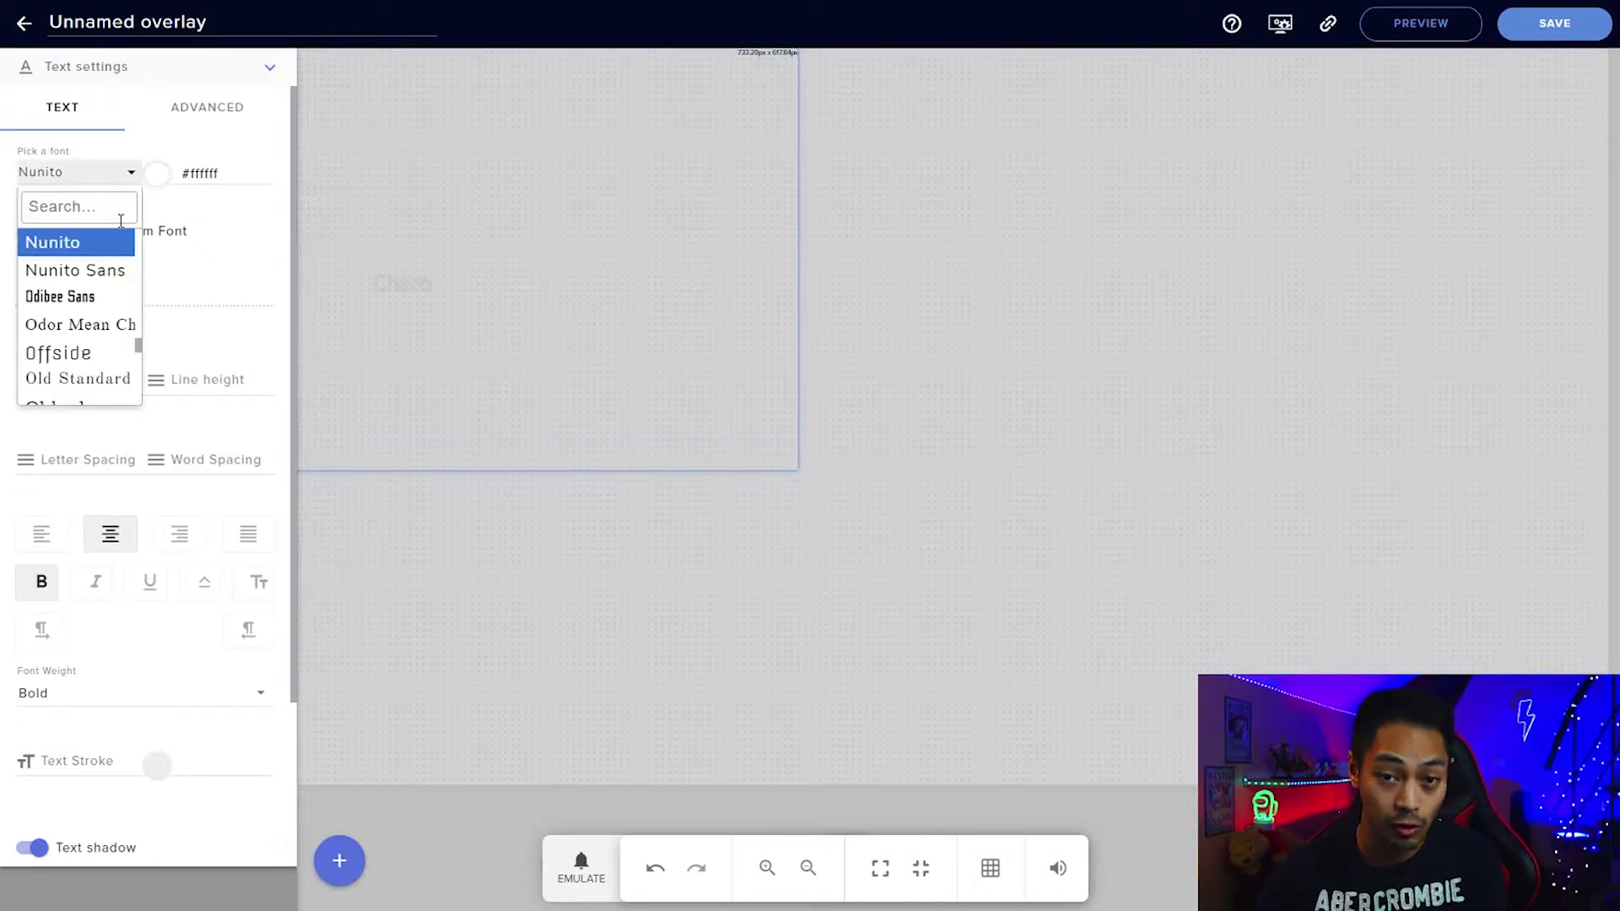
pyautogui.scroll(-3, 87, 311)
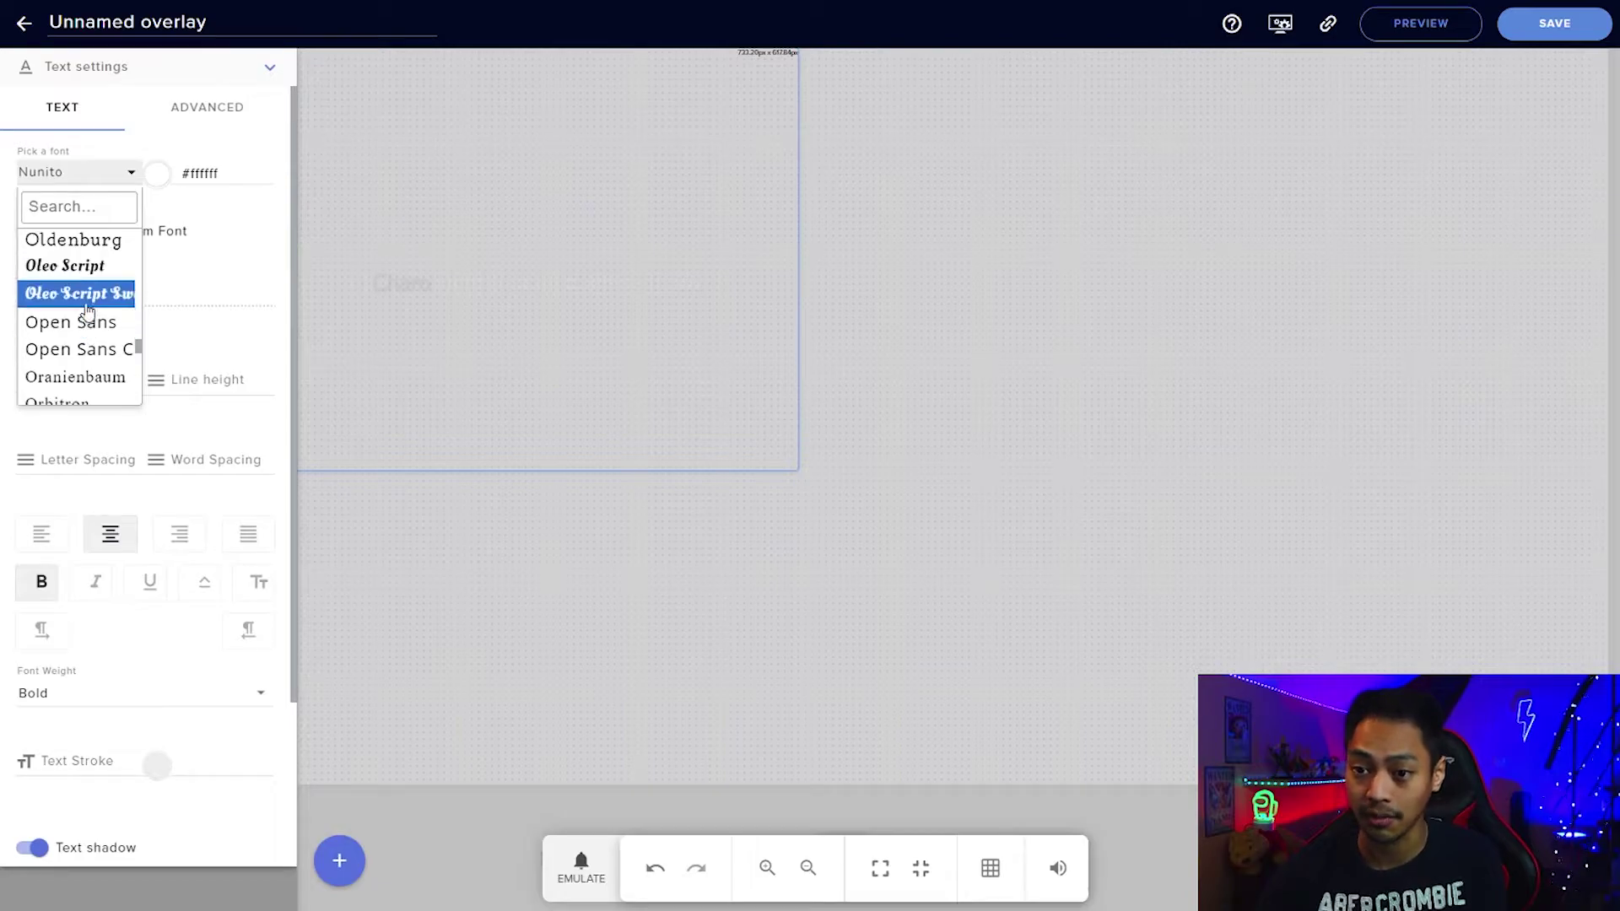
pyautogui.click(88, 327)
pyautogui.click(52, 380)
pyautogui.doubleClick(53, 380)
pyautogui.write('4')
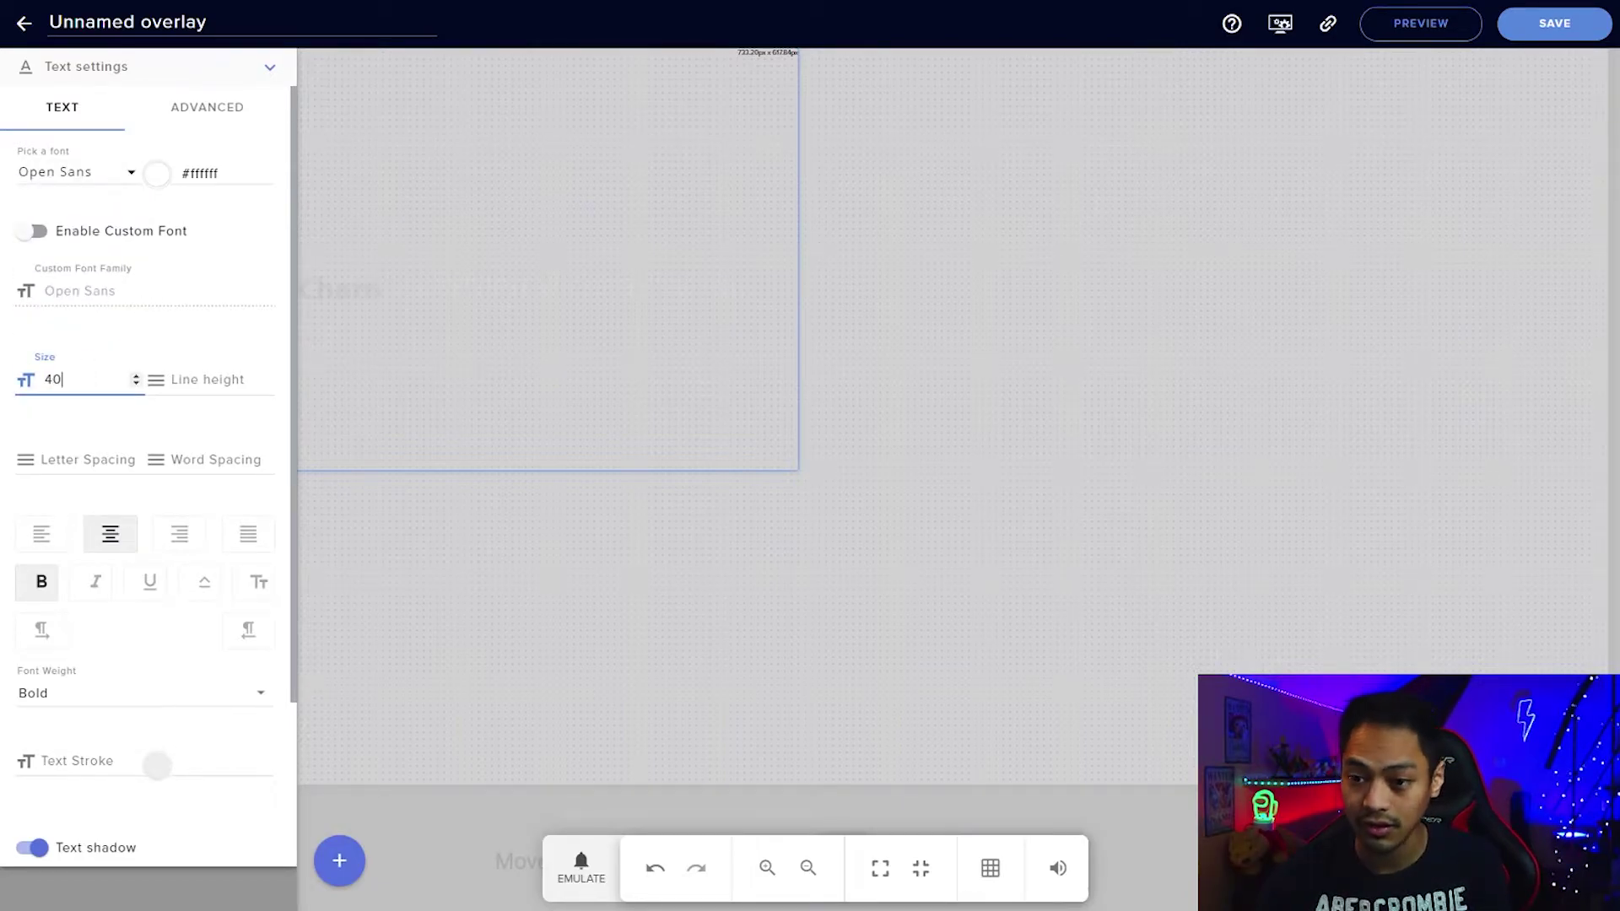
pyautogui.write('0')
# Make the alert text italic and underlined, keeping centred alignment.
pyautogui.click(100, 588)
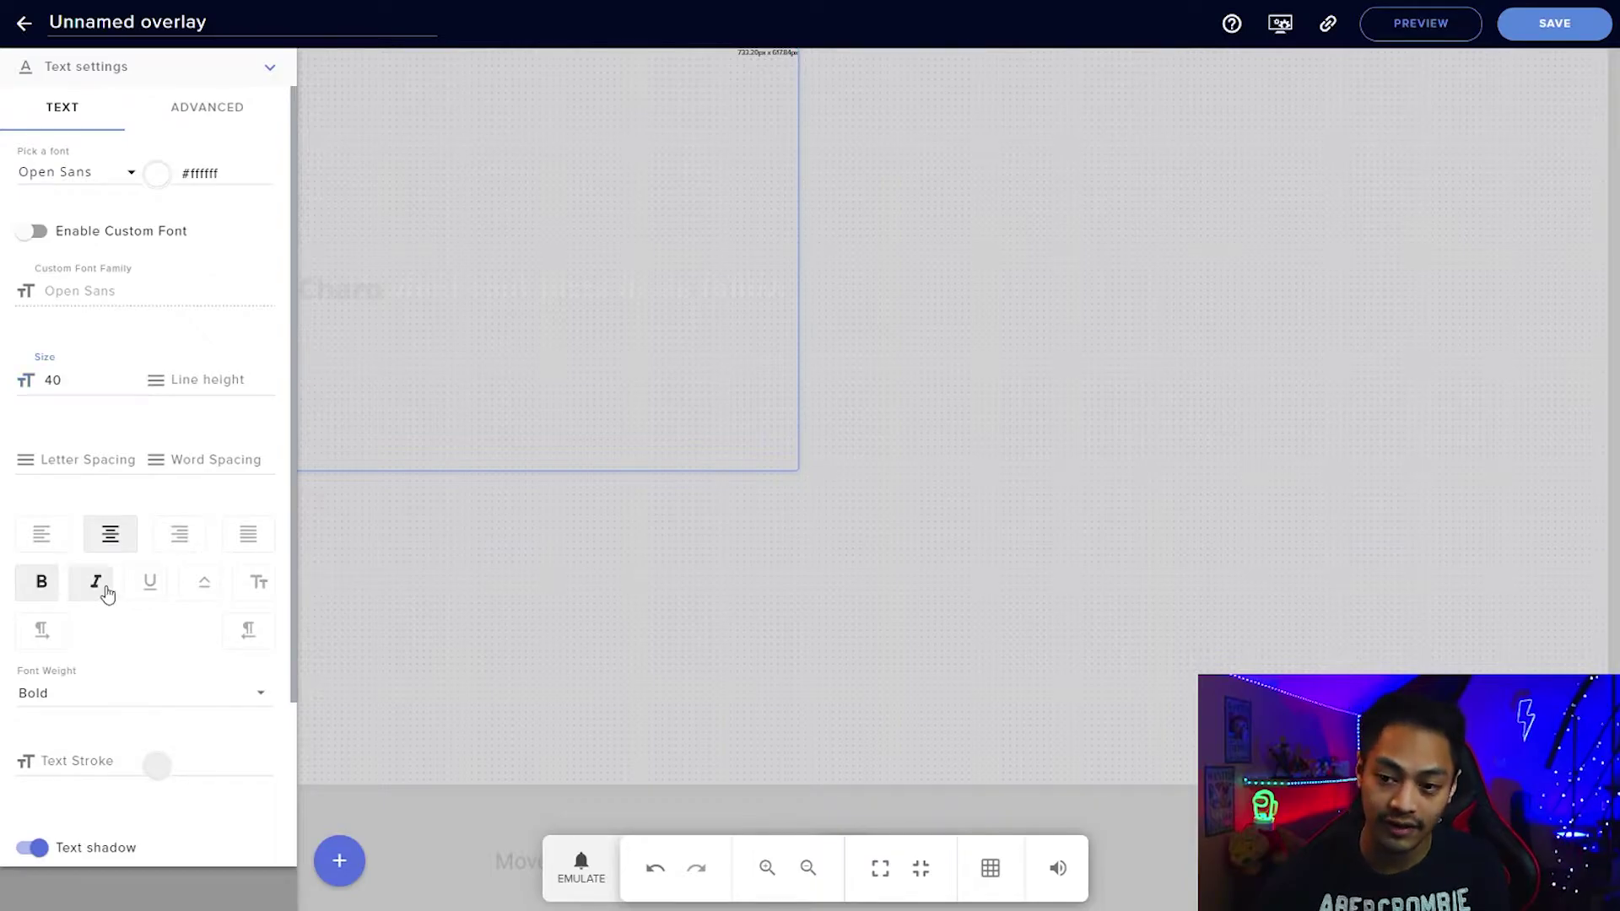
pyautogui.click(152, 594)
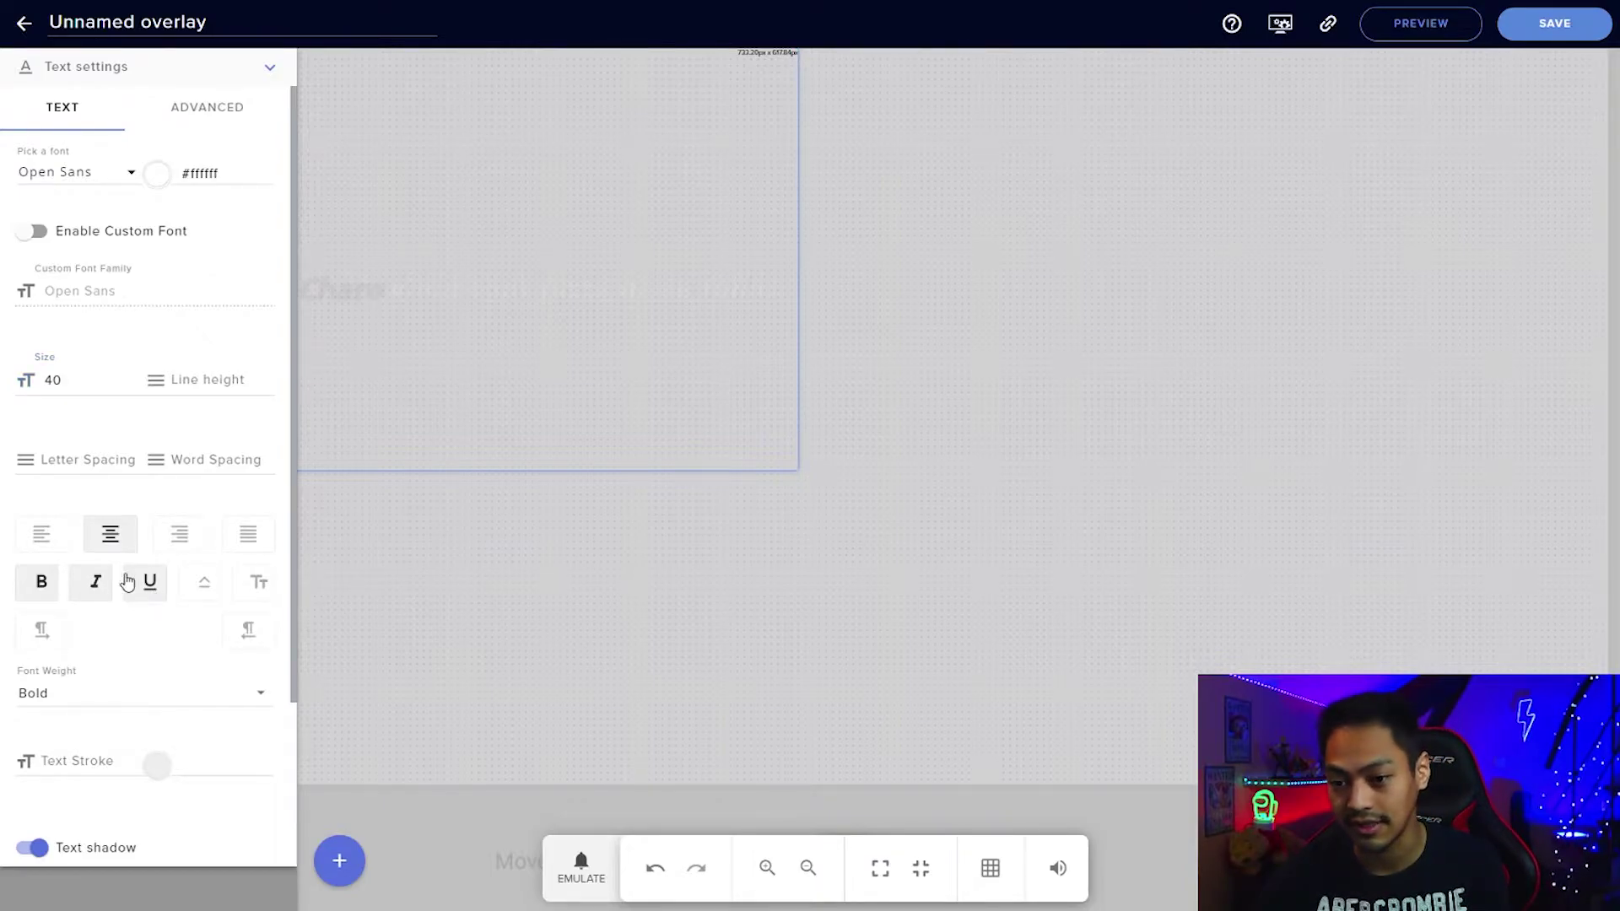
pyautogui.click(51, 550)
pyautogui.click(193, 544)
pyautogui.click(125, 525)
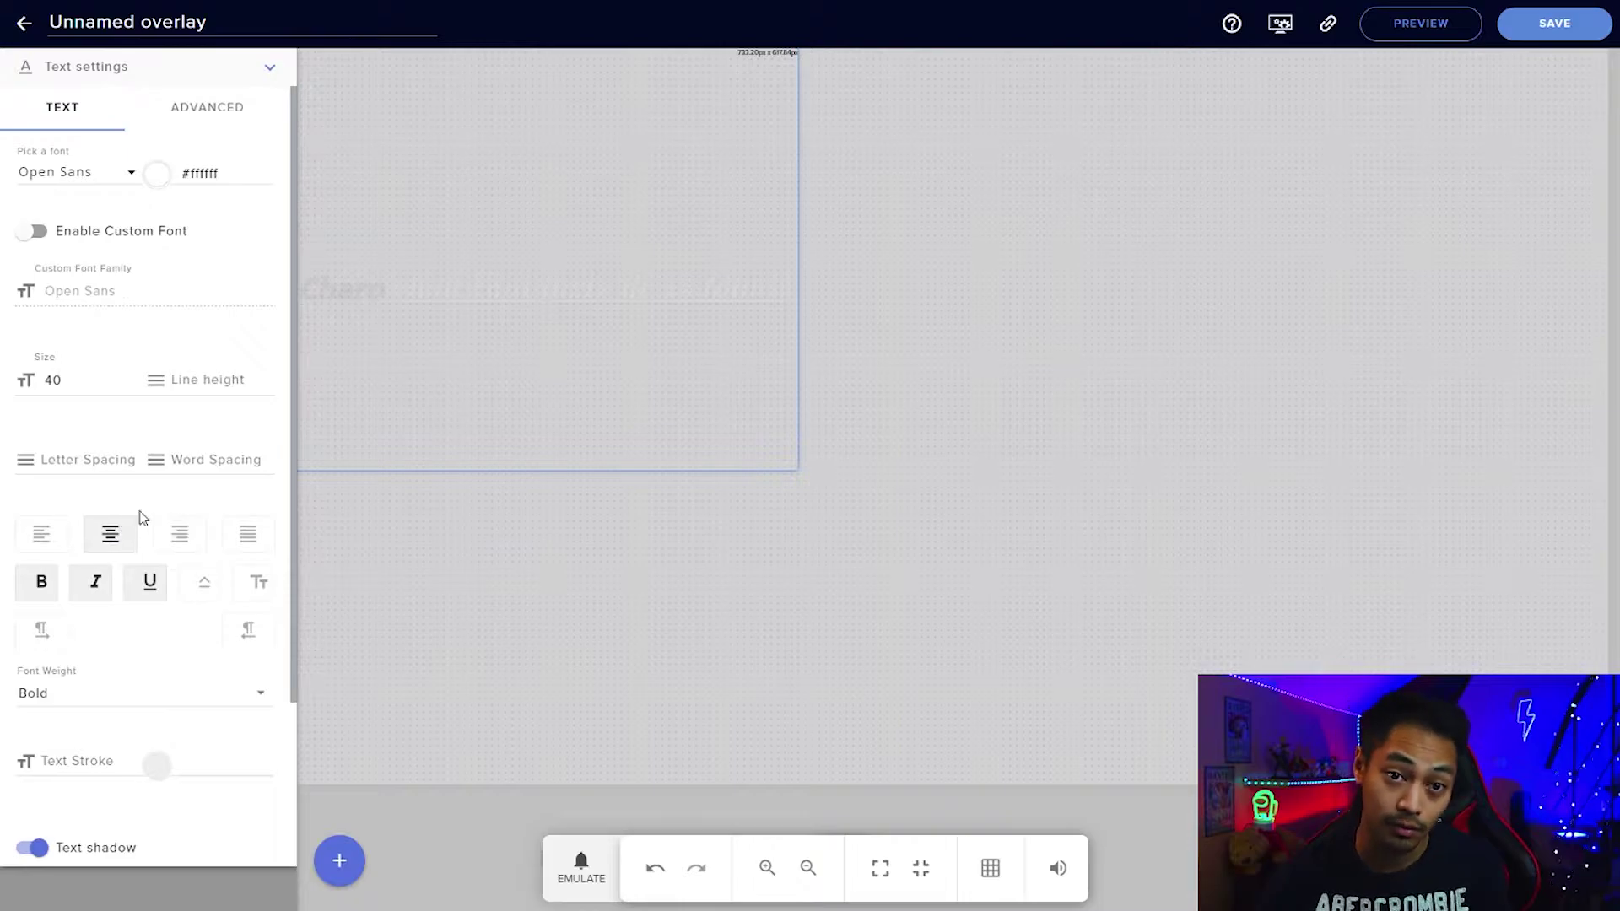
pyautogui.scroll(-3, 253, 531)
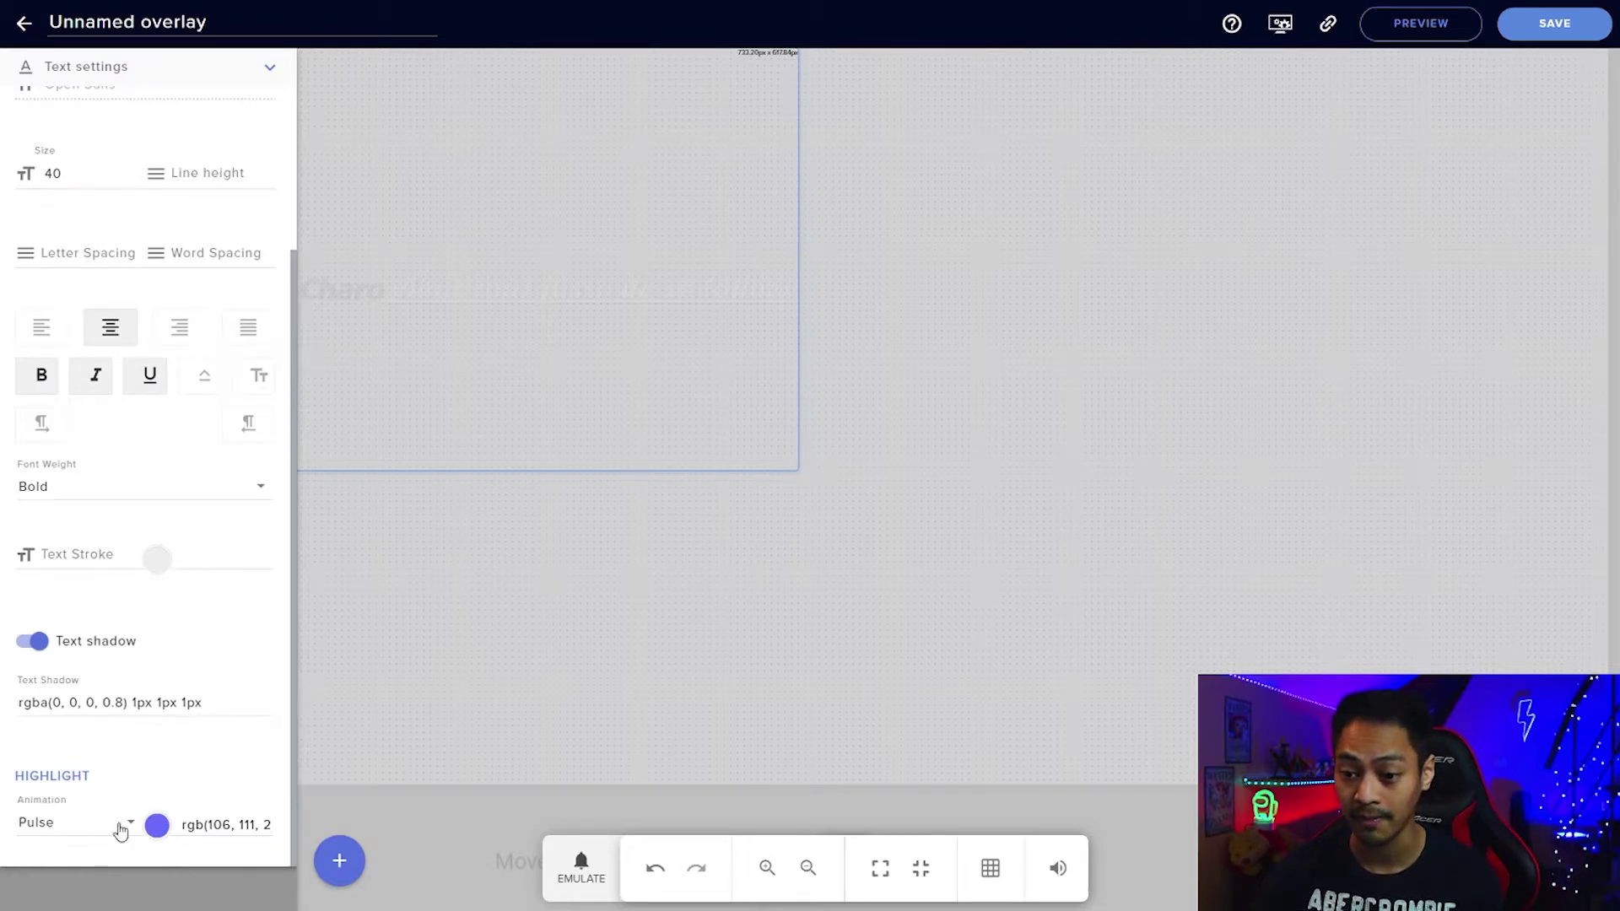
# Emulate a Follower event to preview the current alert styling.
pyautogui.click(581, 874)
pyautogui.click(649, 539)
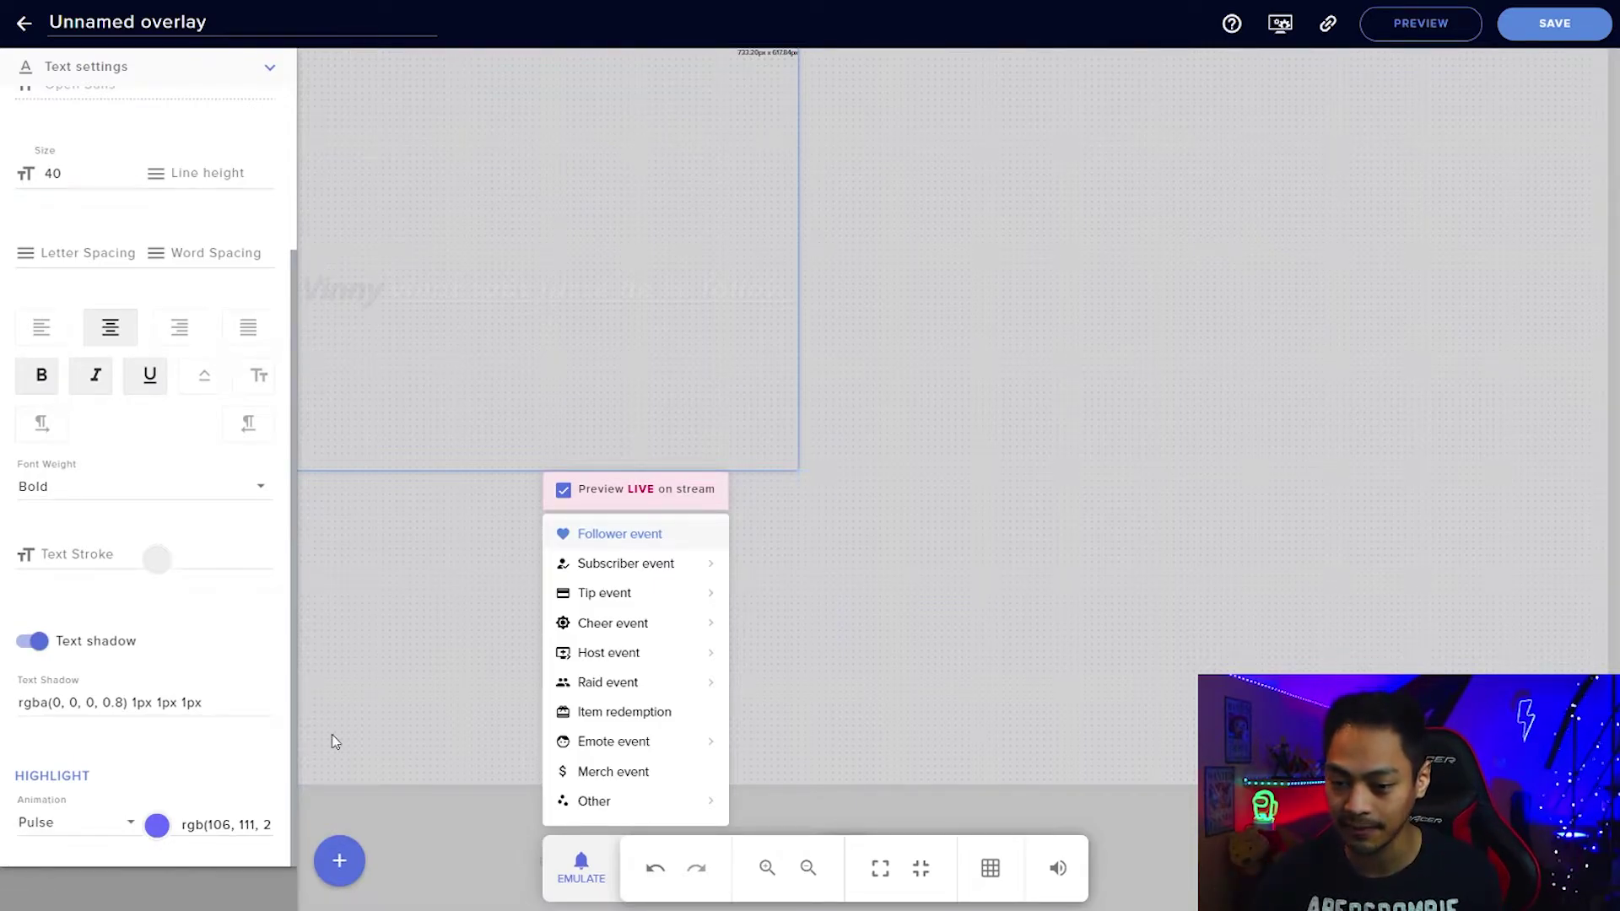
pyautogui.click(190, 791)
# Set the highlight animation to Wiggle with a deep red highlight colour.
pyautogui.click(133, 821)
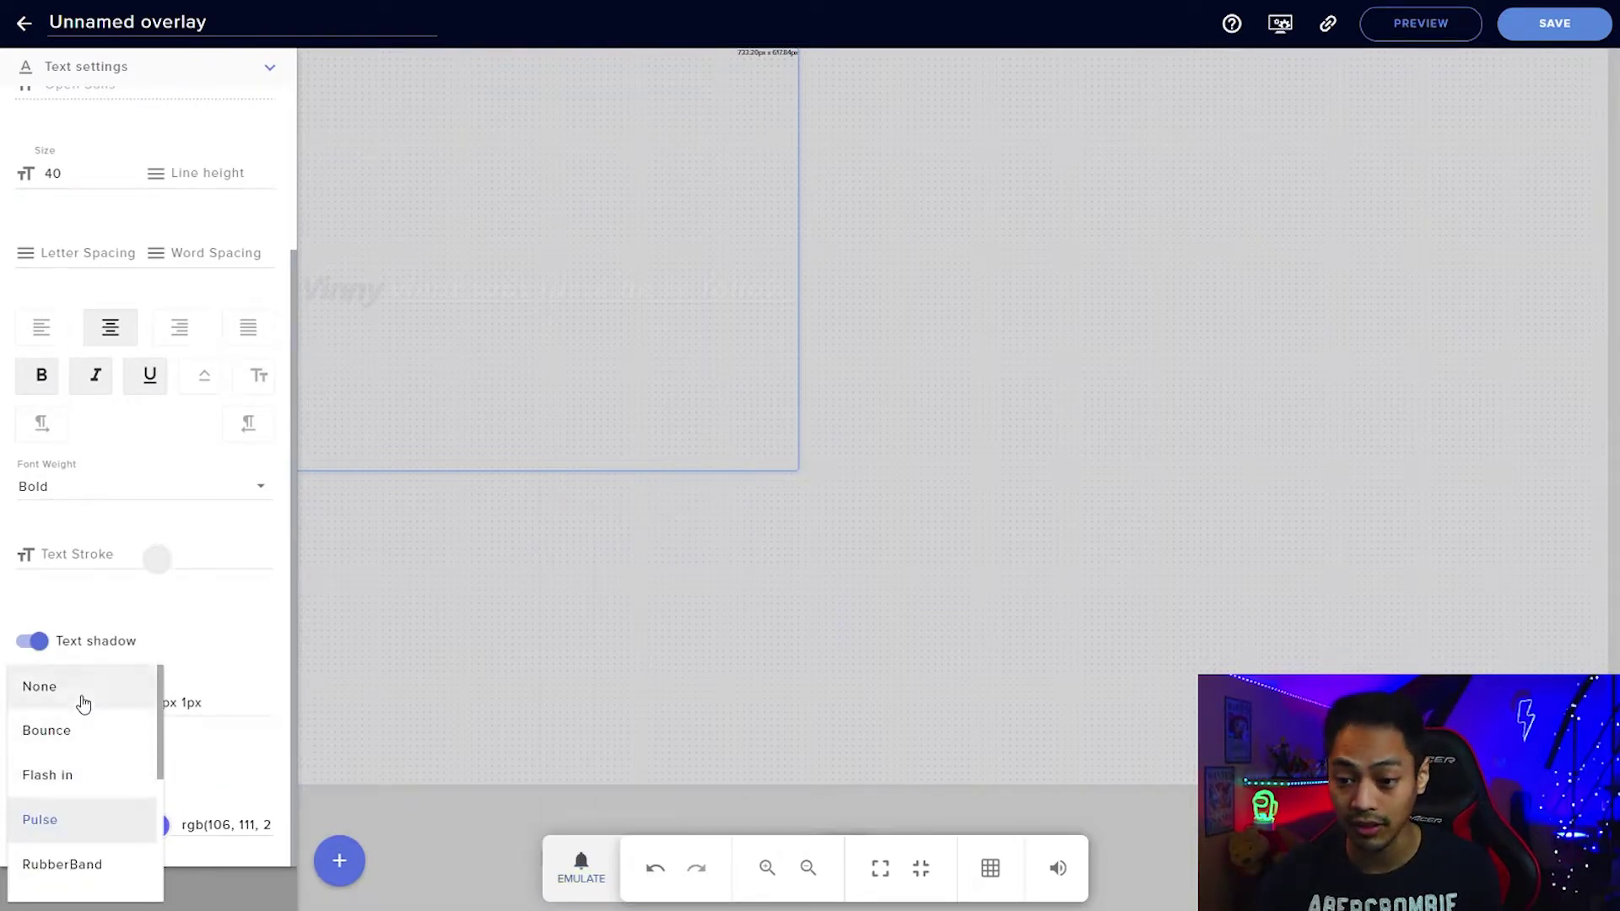
pyautogui.scroll(-1, 77, 709)
pyautogui.scroll(-2, 74, 730)
pyautogui.click(72, 745)
pyautogui.click(159, 824)
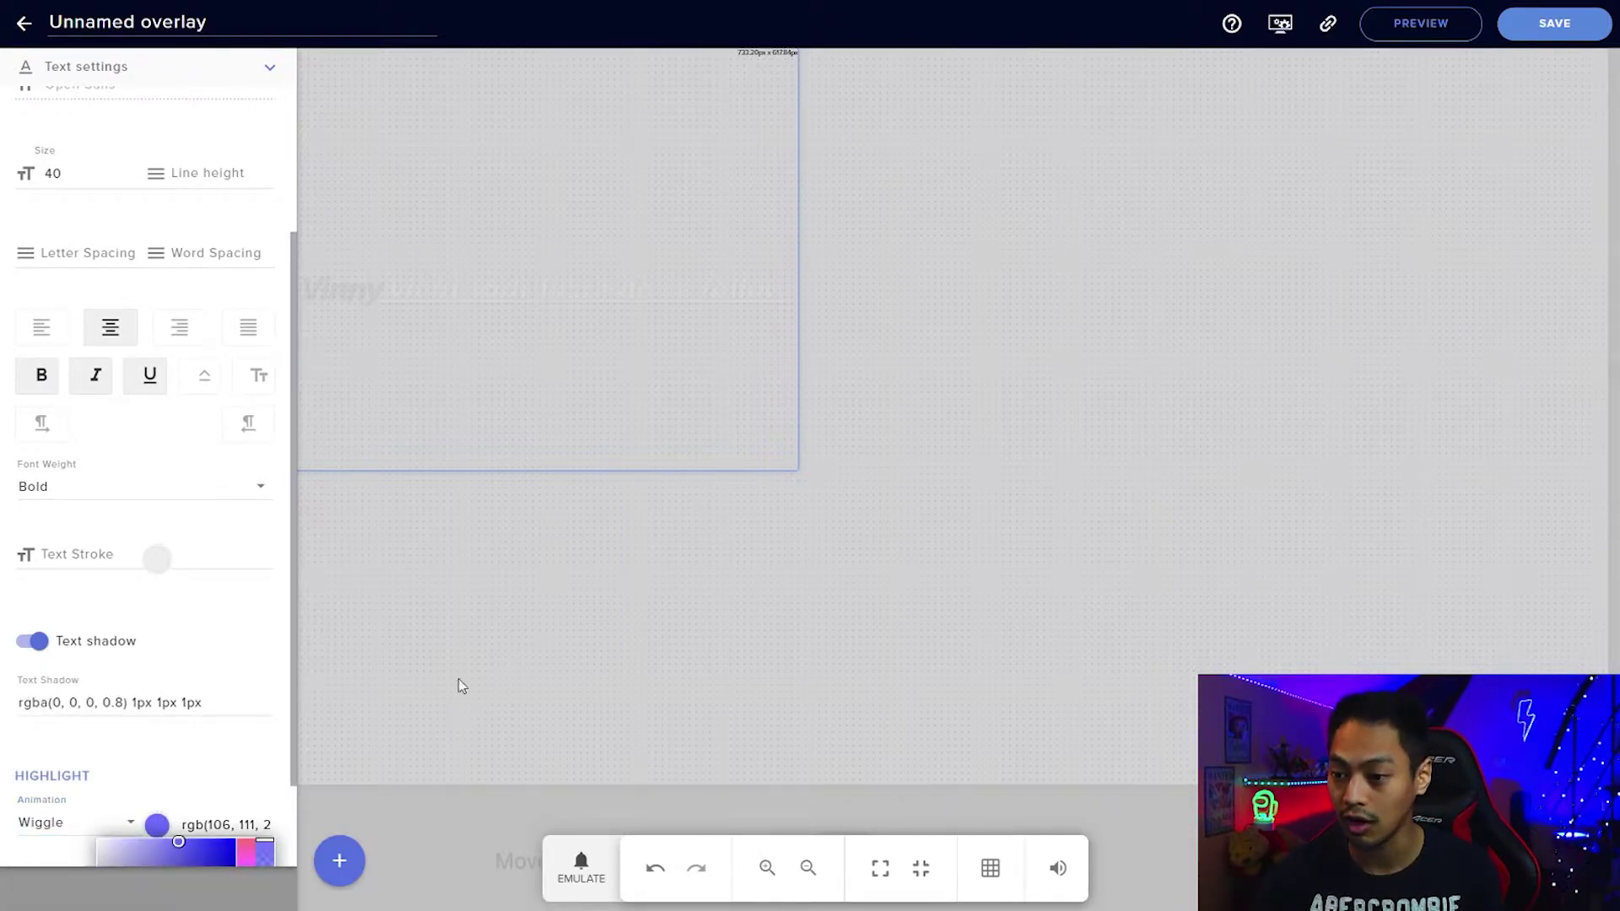
pyautogui.scroll(-1, 246, 760)
pyautogui.moveTo(246, 759); pyautogui.dragTo(244, 712)
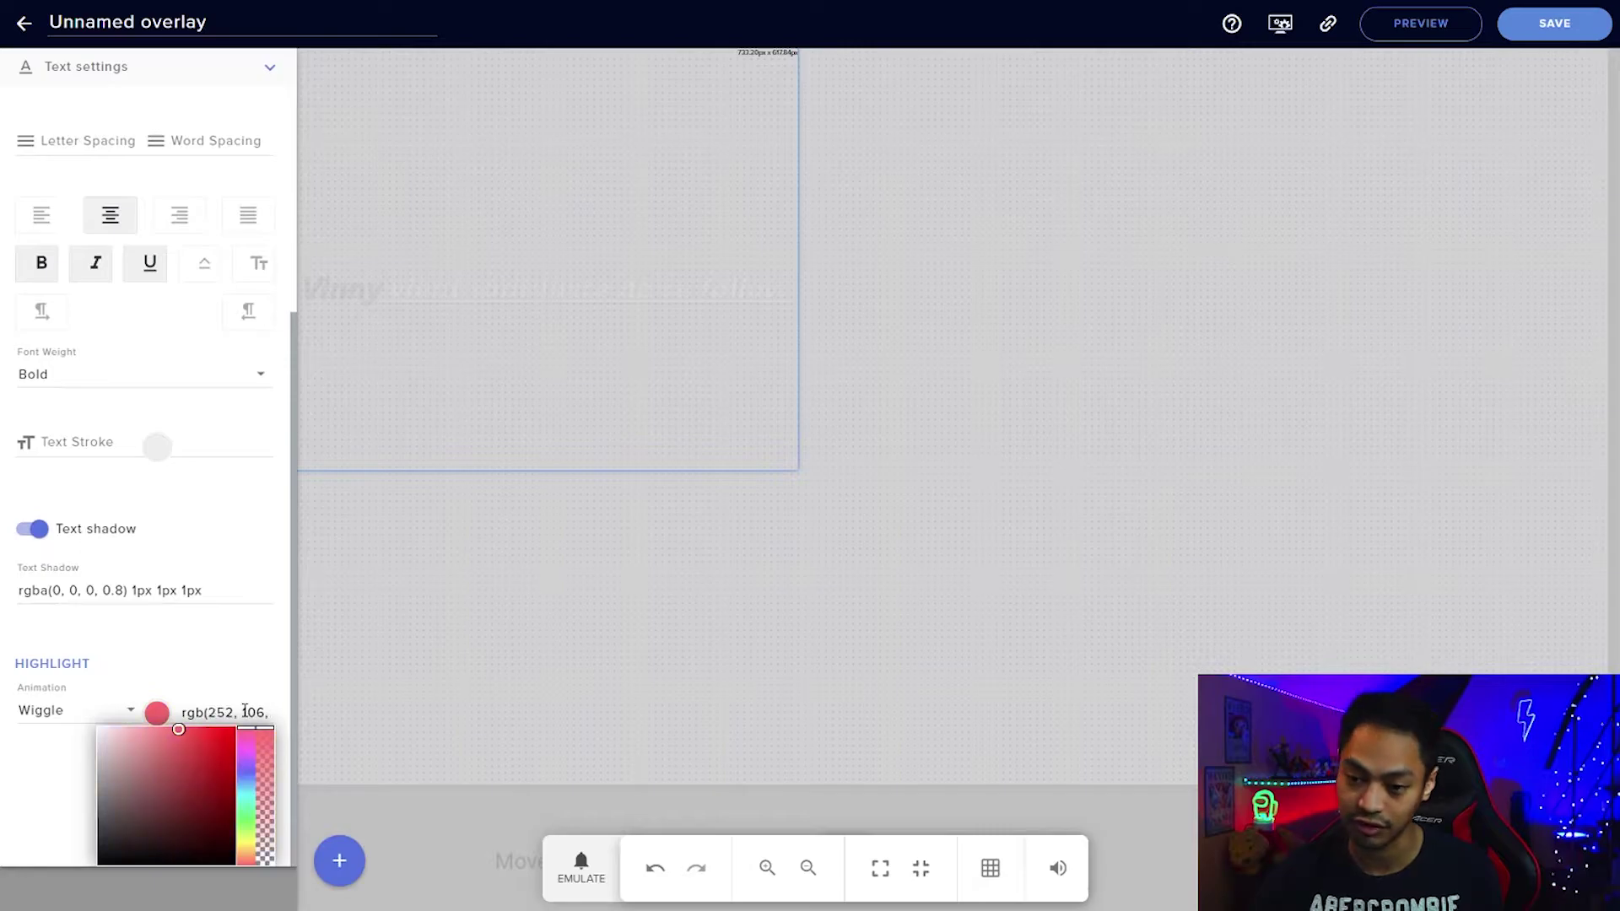
pyautogui.click(212, 742)
# Emulate another Follower event to check the red Wiggle highlight.
pyautogui.click(581, 869)
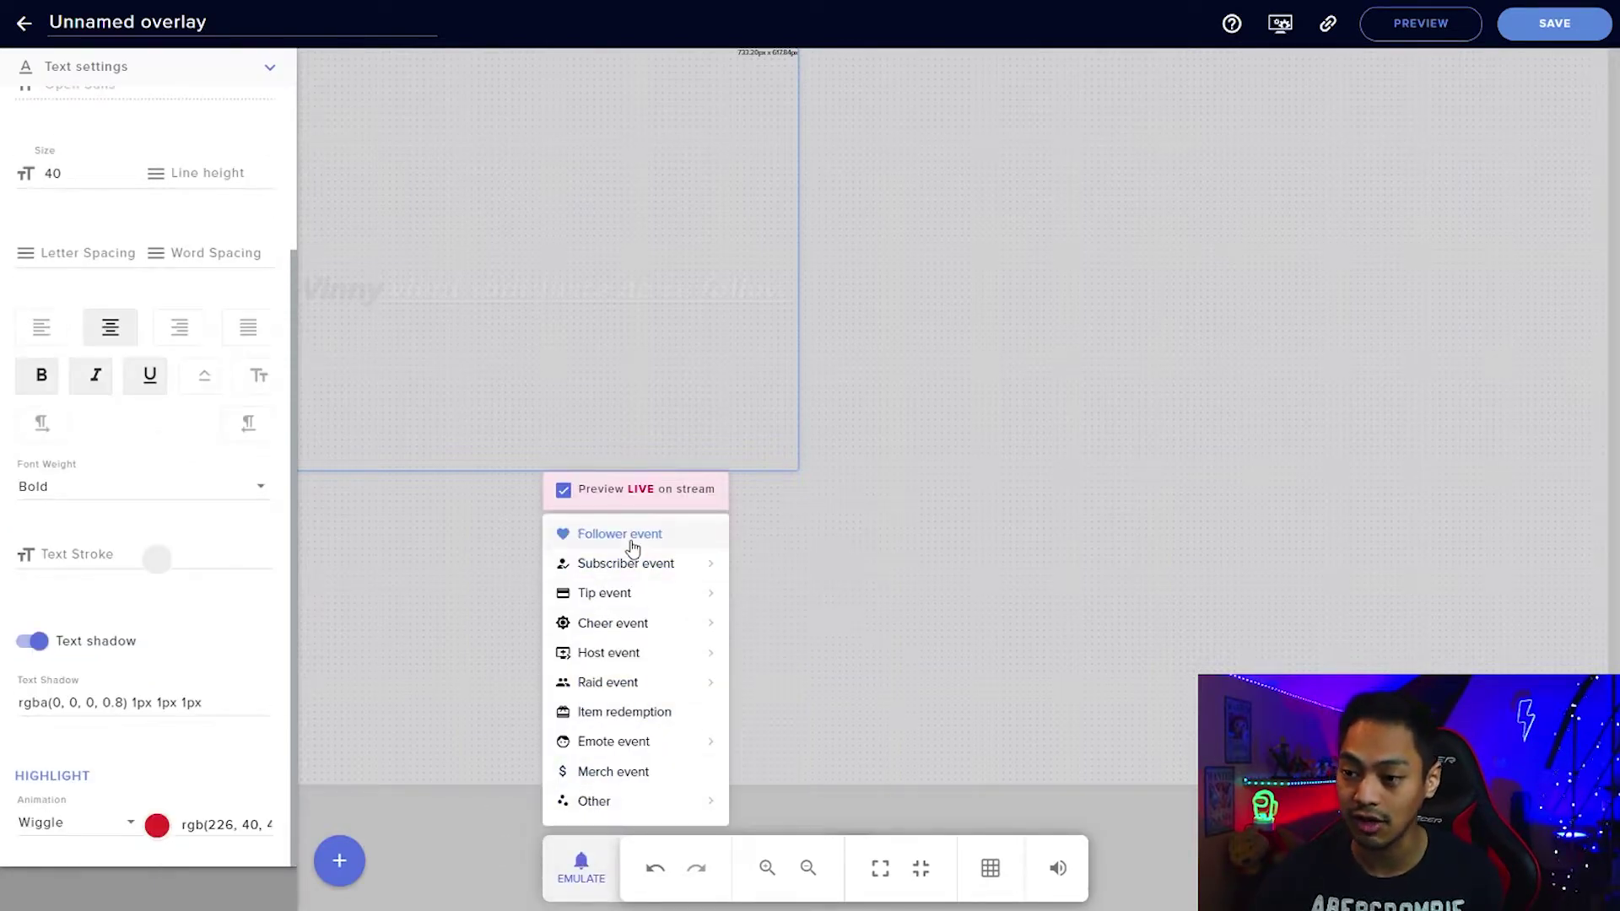
pyautogui.click(633, 545)
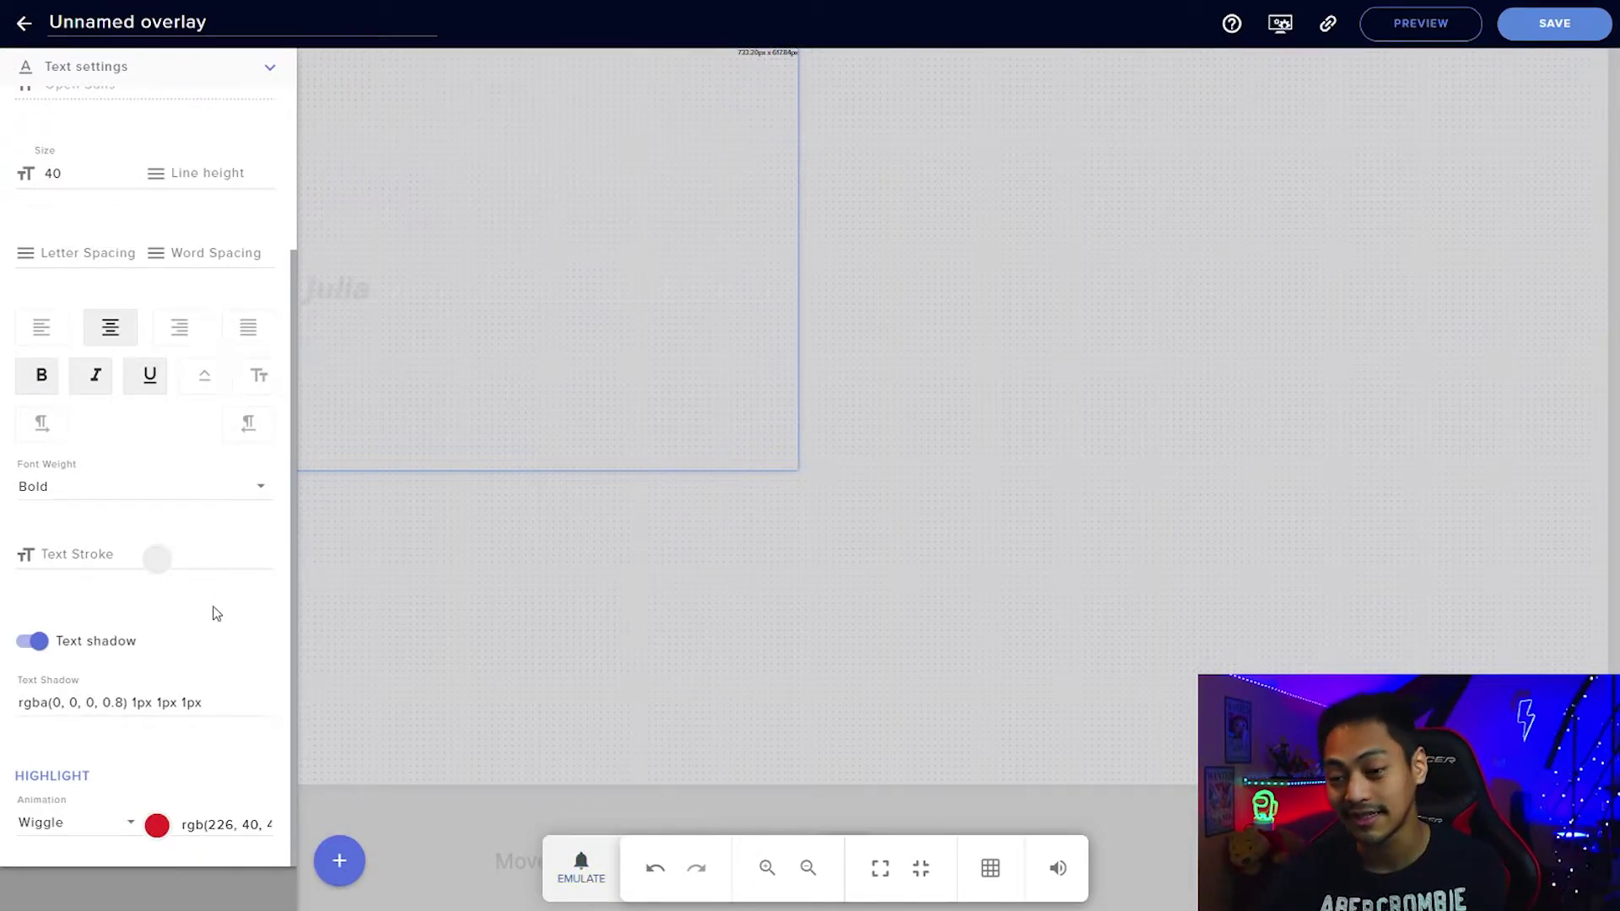
pyautogui.scroll(3, 221, 563)
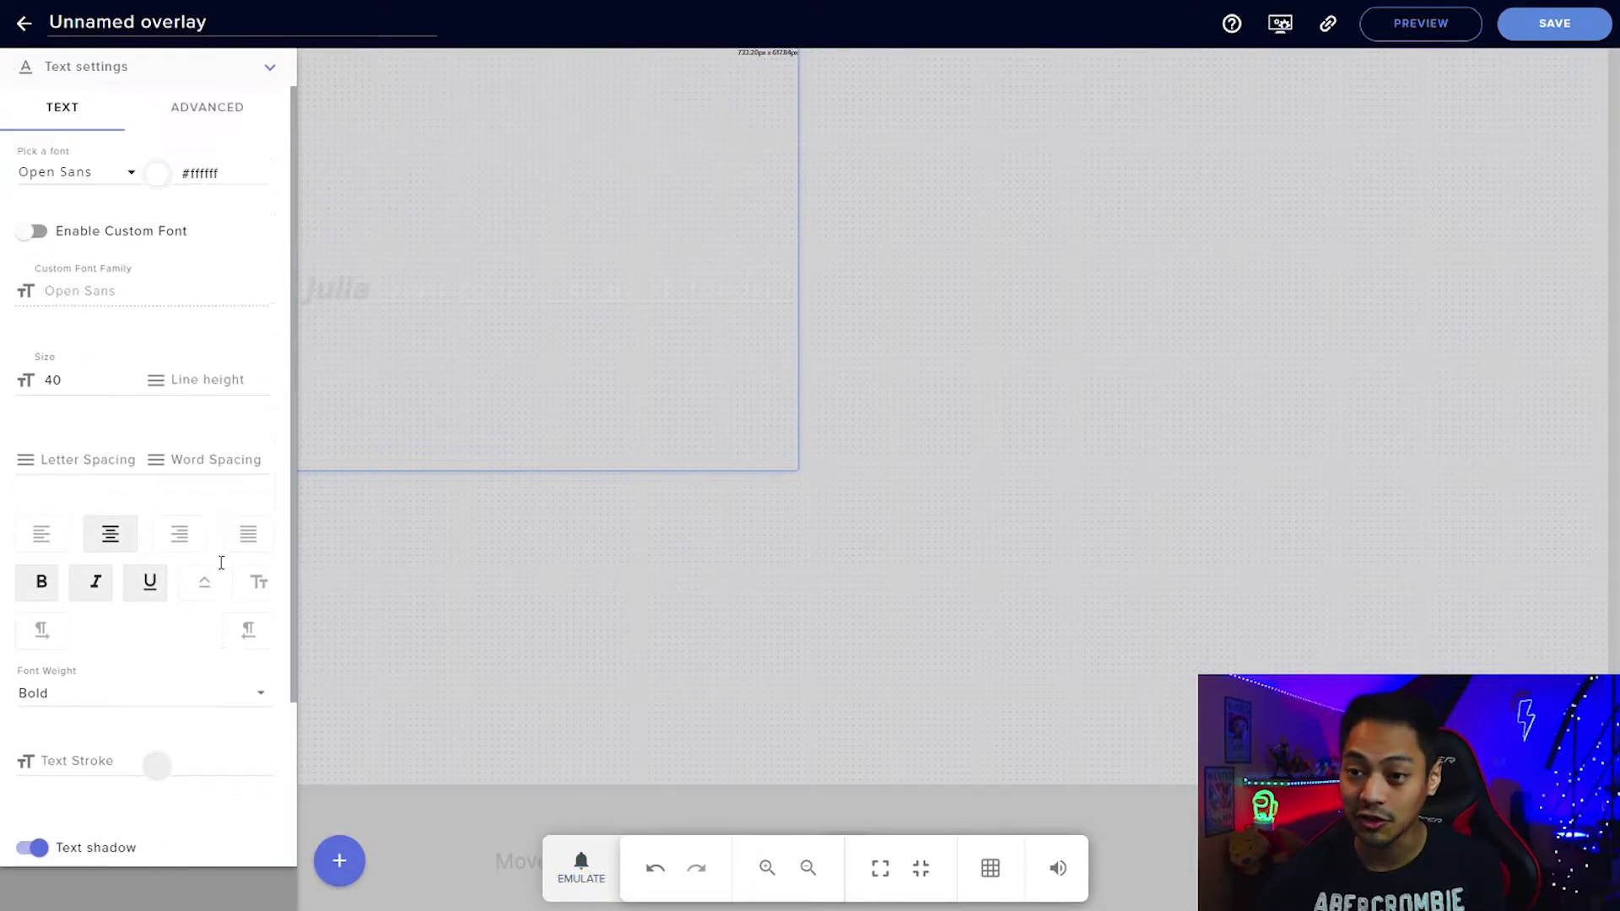
# Expand the alert animation settings and preview the follower alert once more.
pyautogui.click(277, 77)
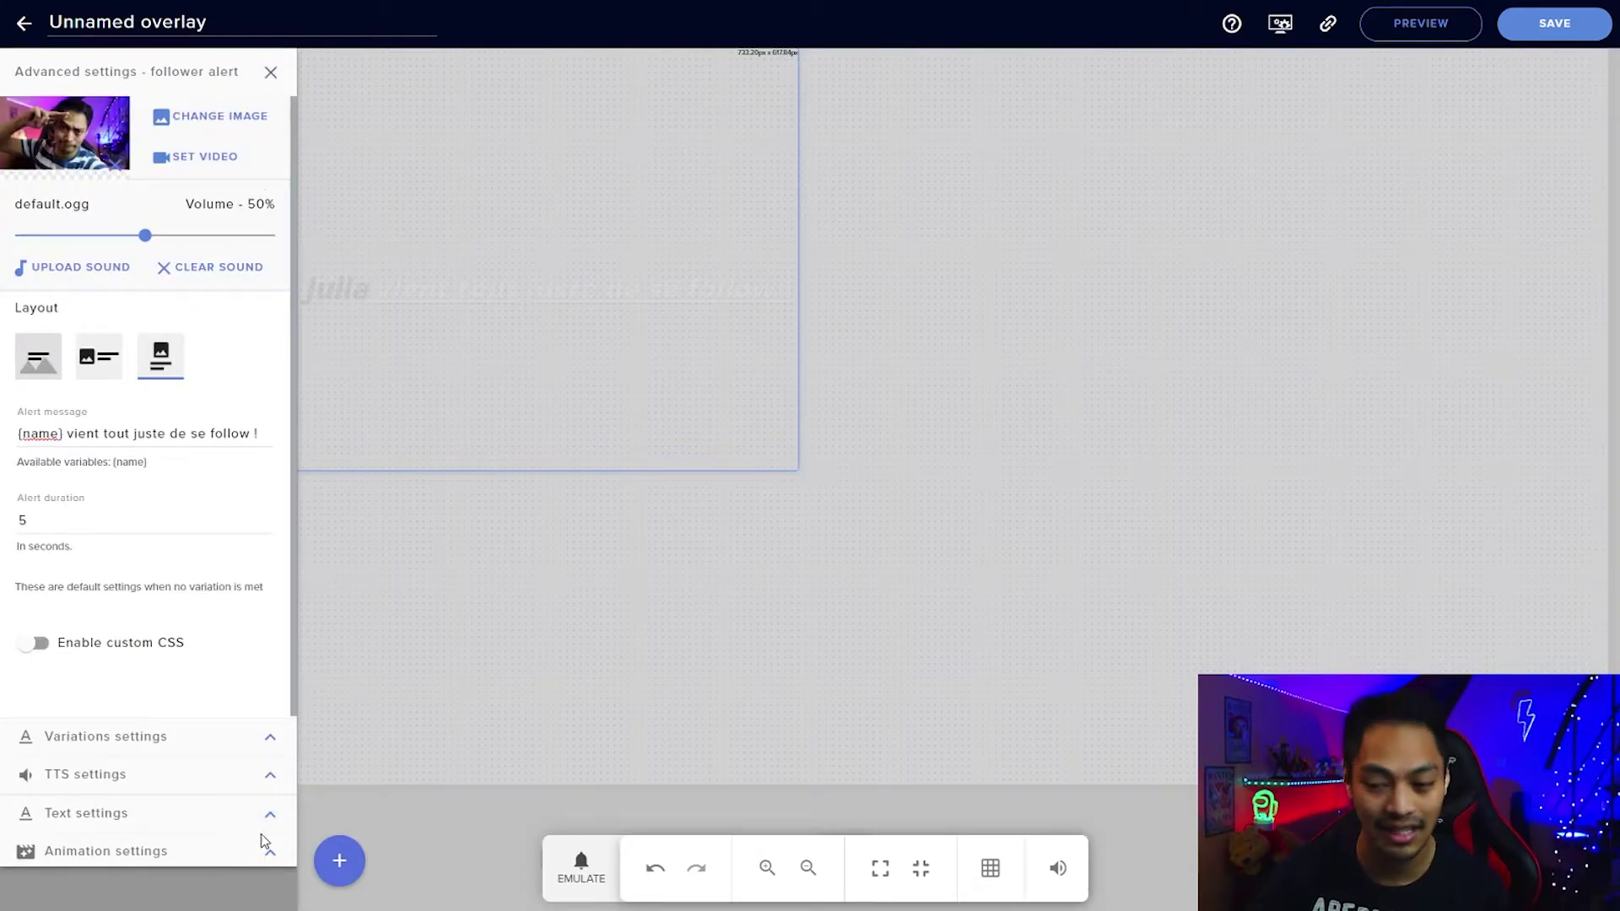
pyautogui.click(268, 851)
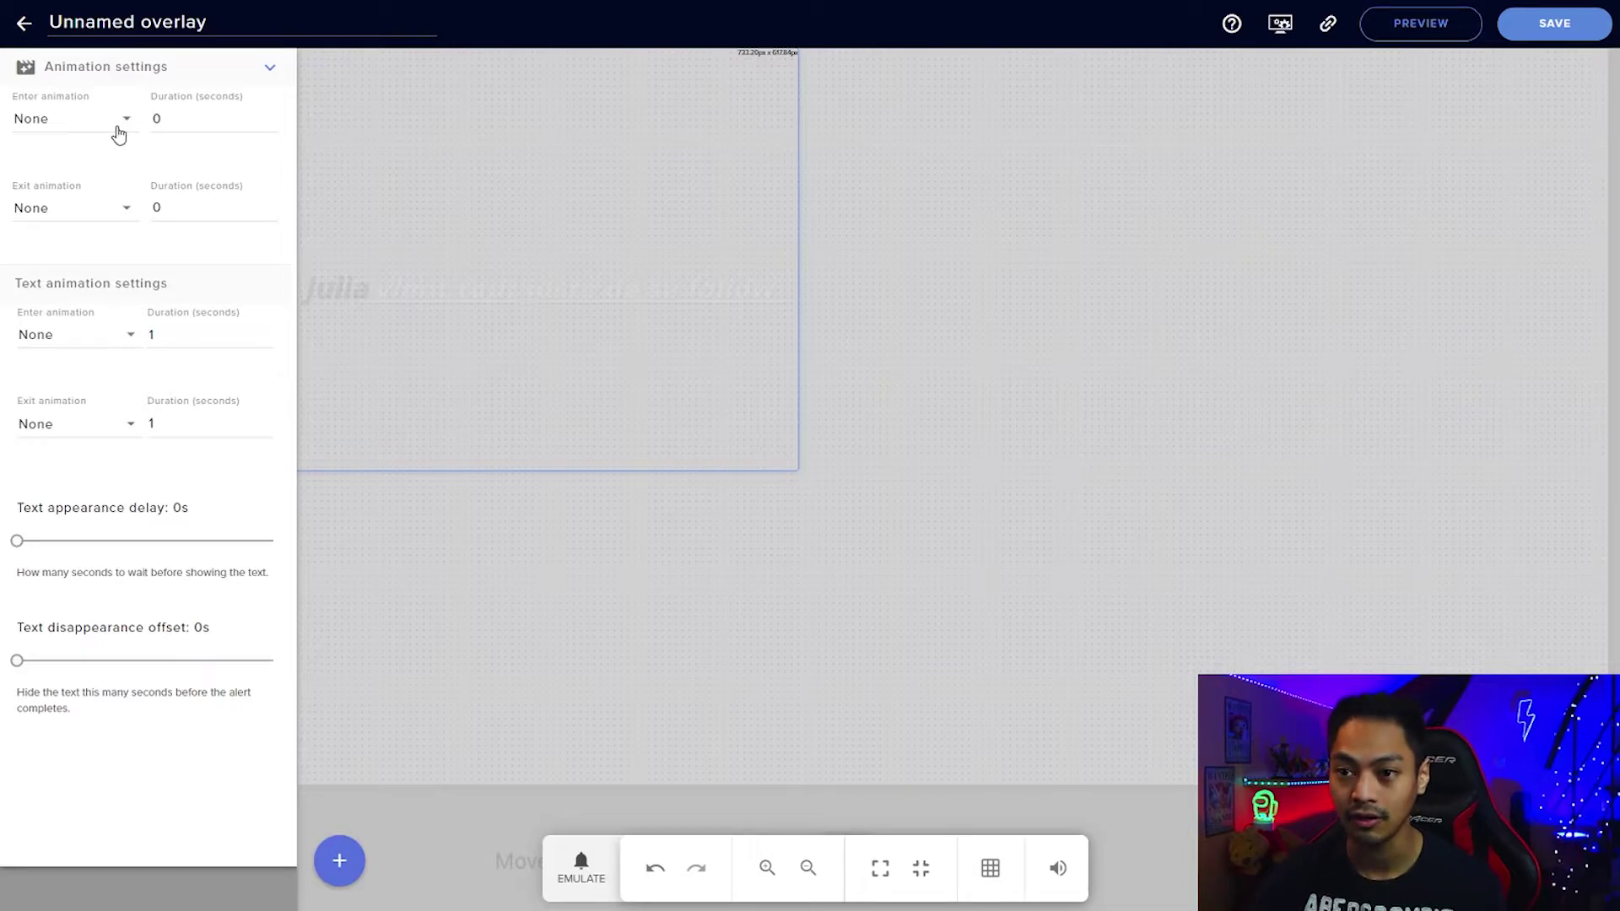
pyautogui.doubleClick(166, 120)
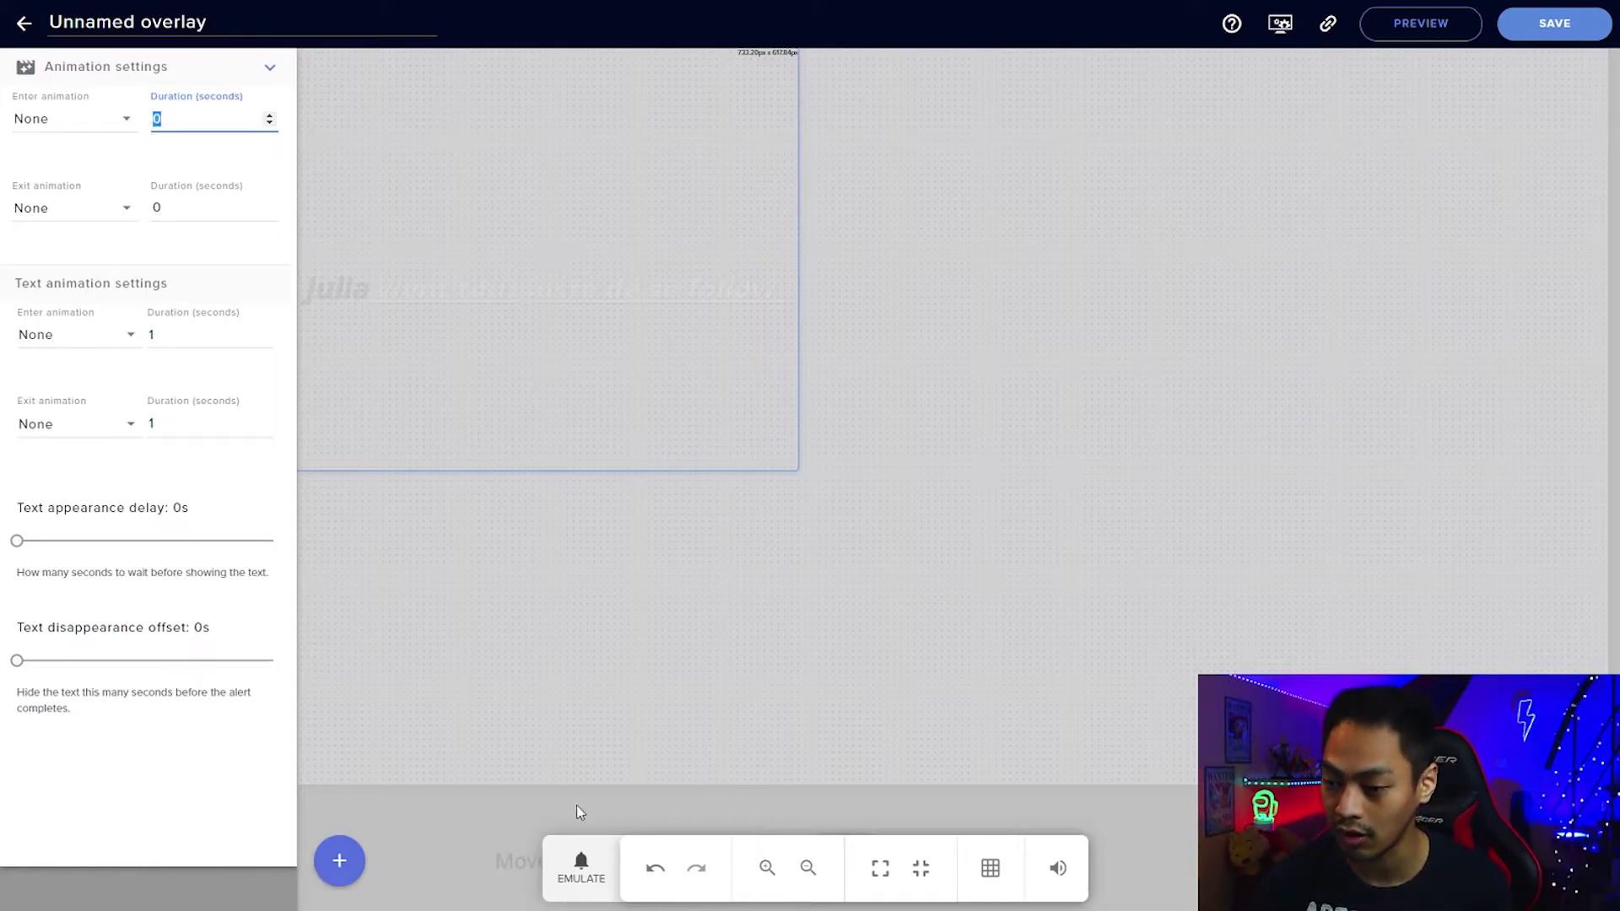
pyautogui.click(581, 868)
pyautogui.click(616, 540)
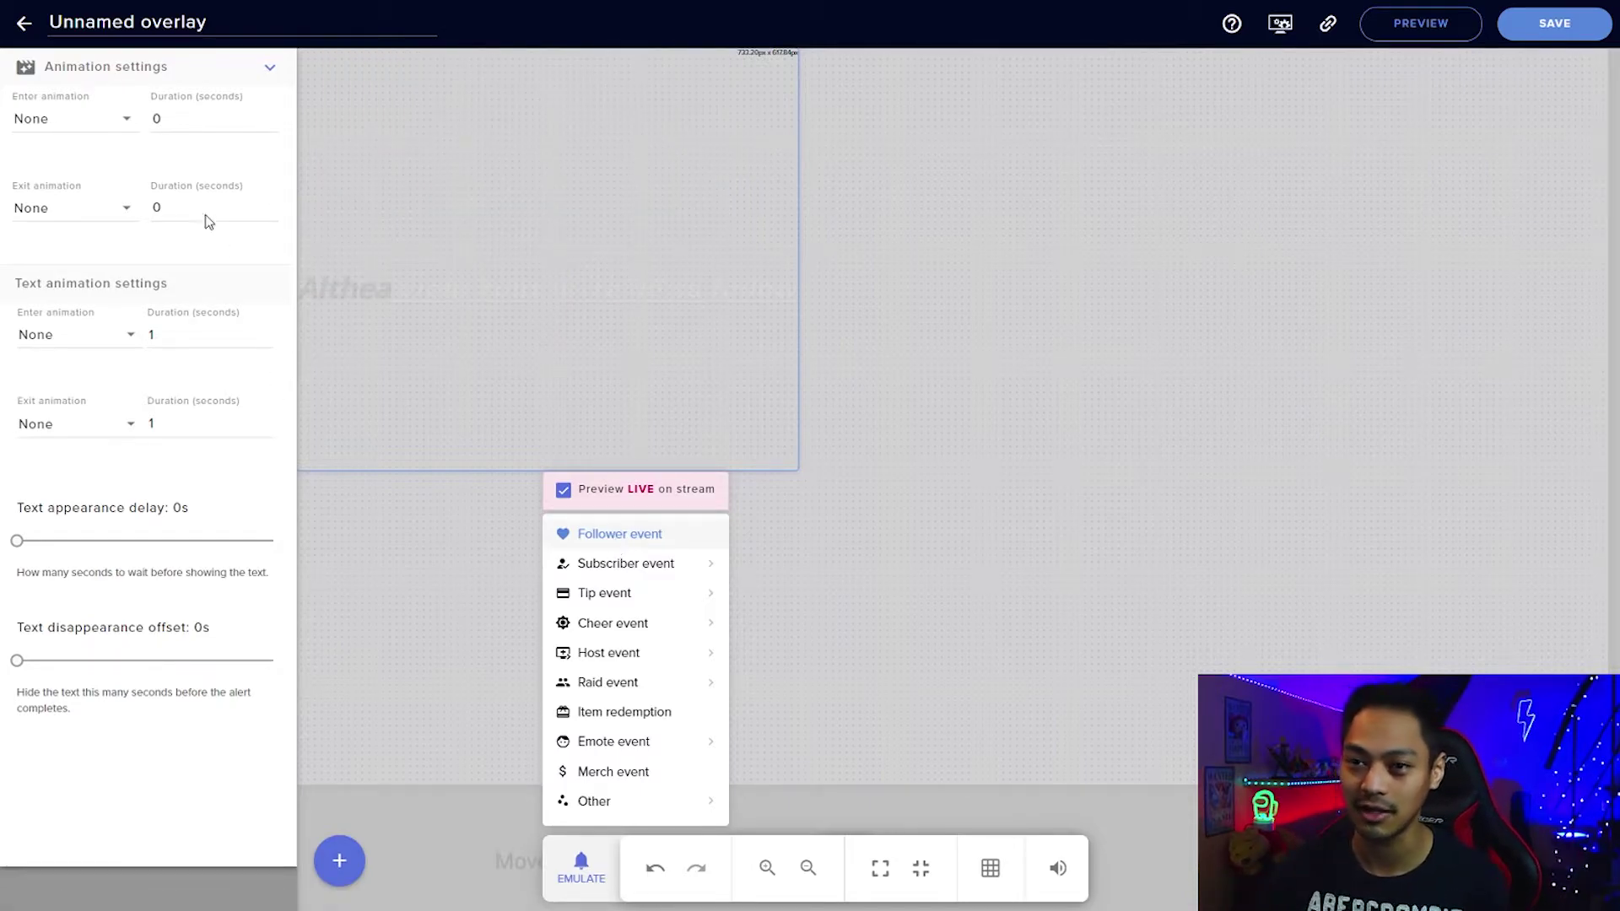
pyautogui.click(123, 127)
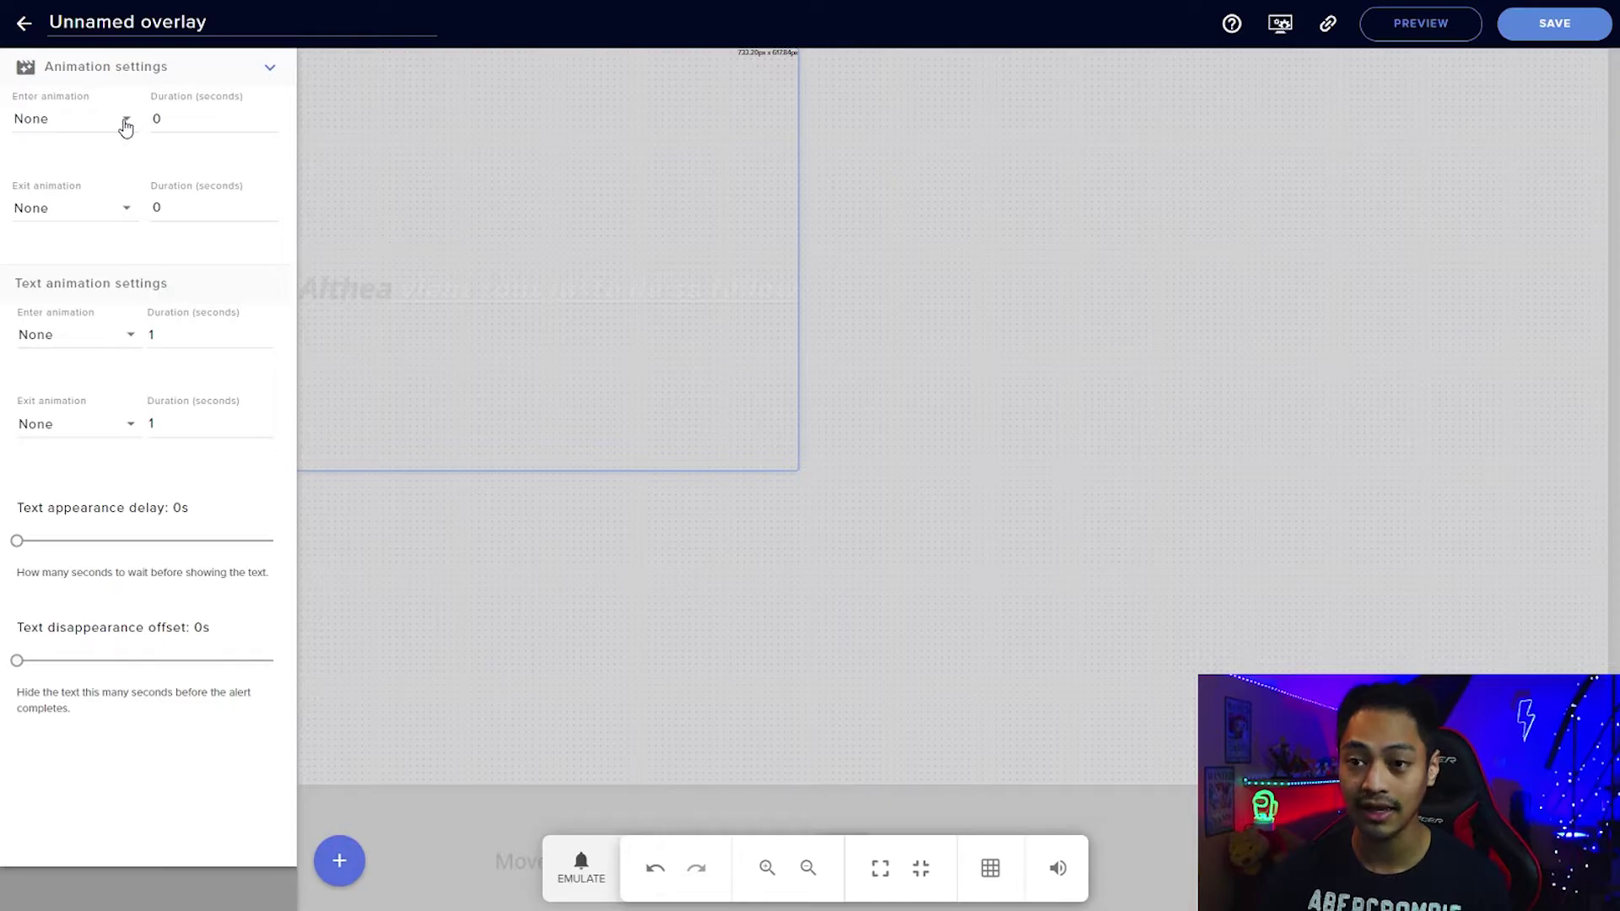
# Set the enter animation to Fade In Up with a 1-second duration.
pyautogui.click(124, 125)
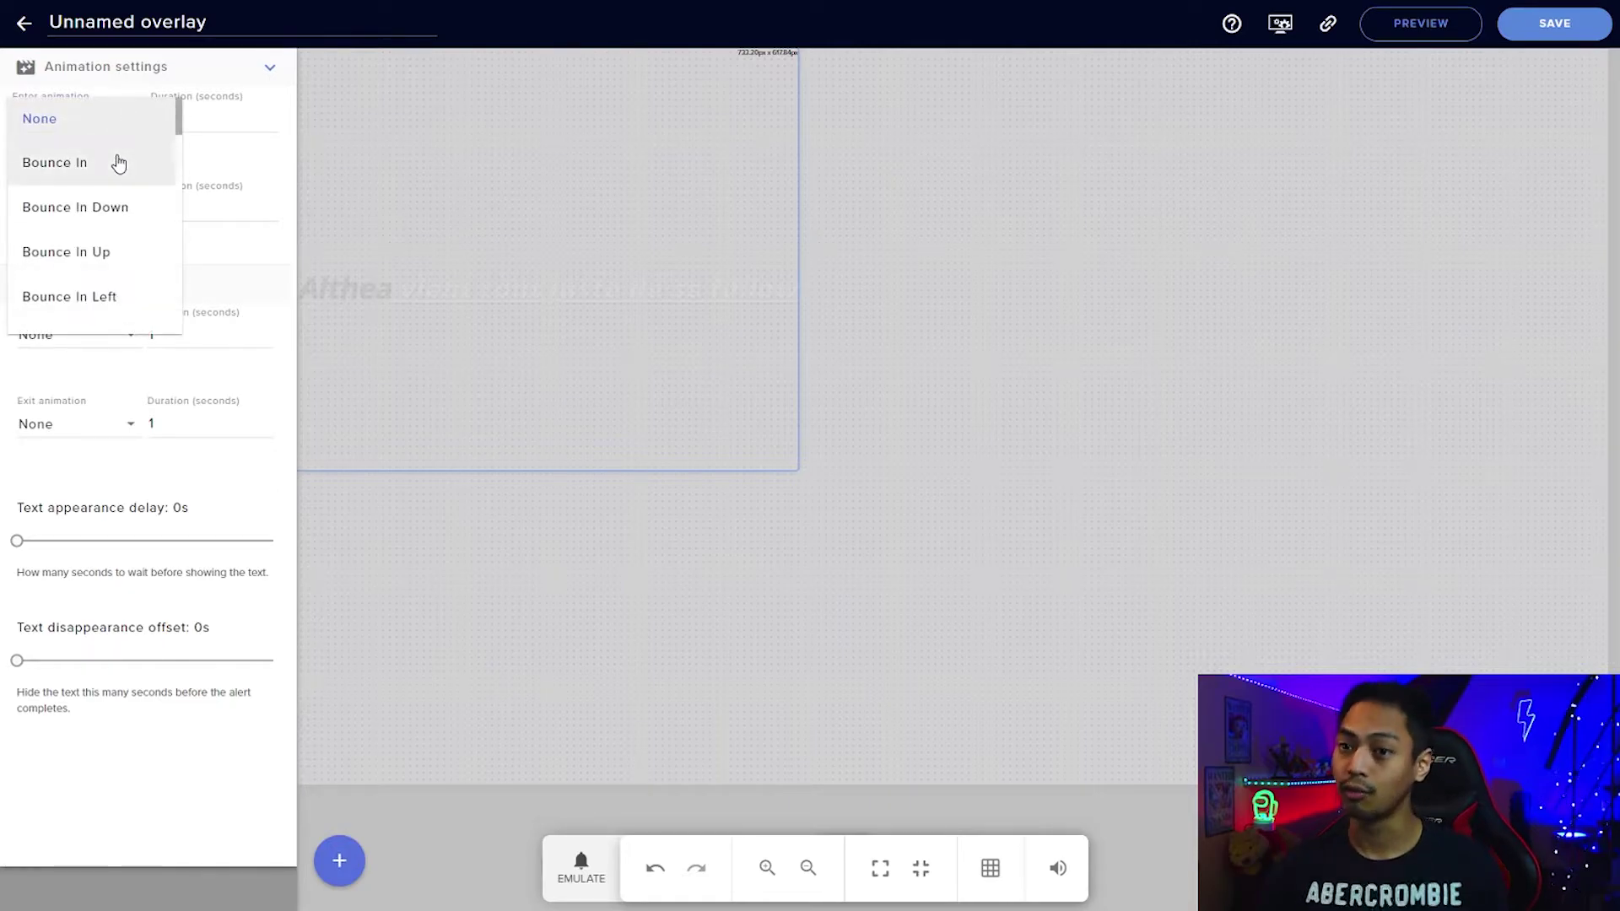
pyautogui.scroll(-3, 114, 170)
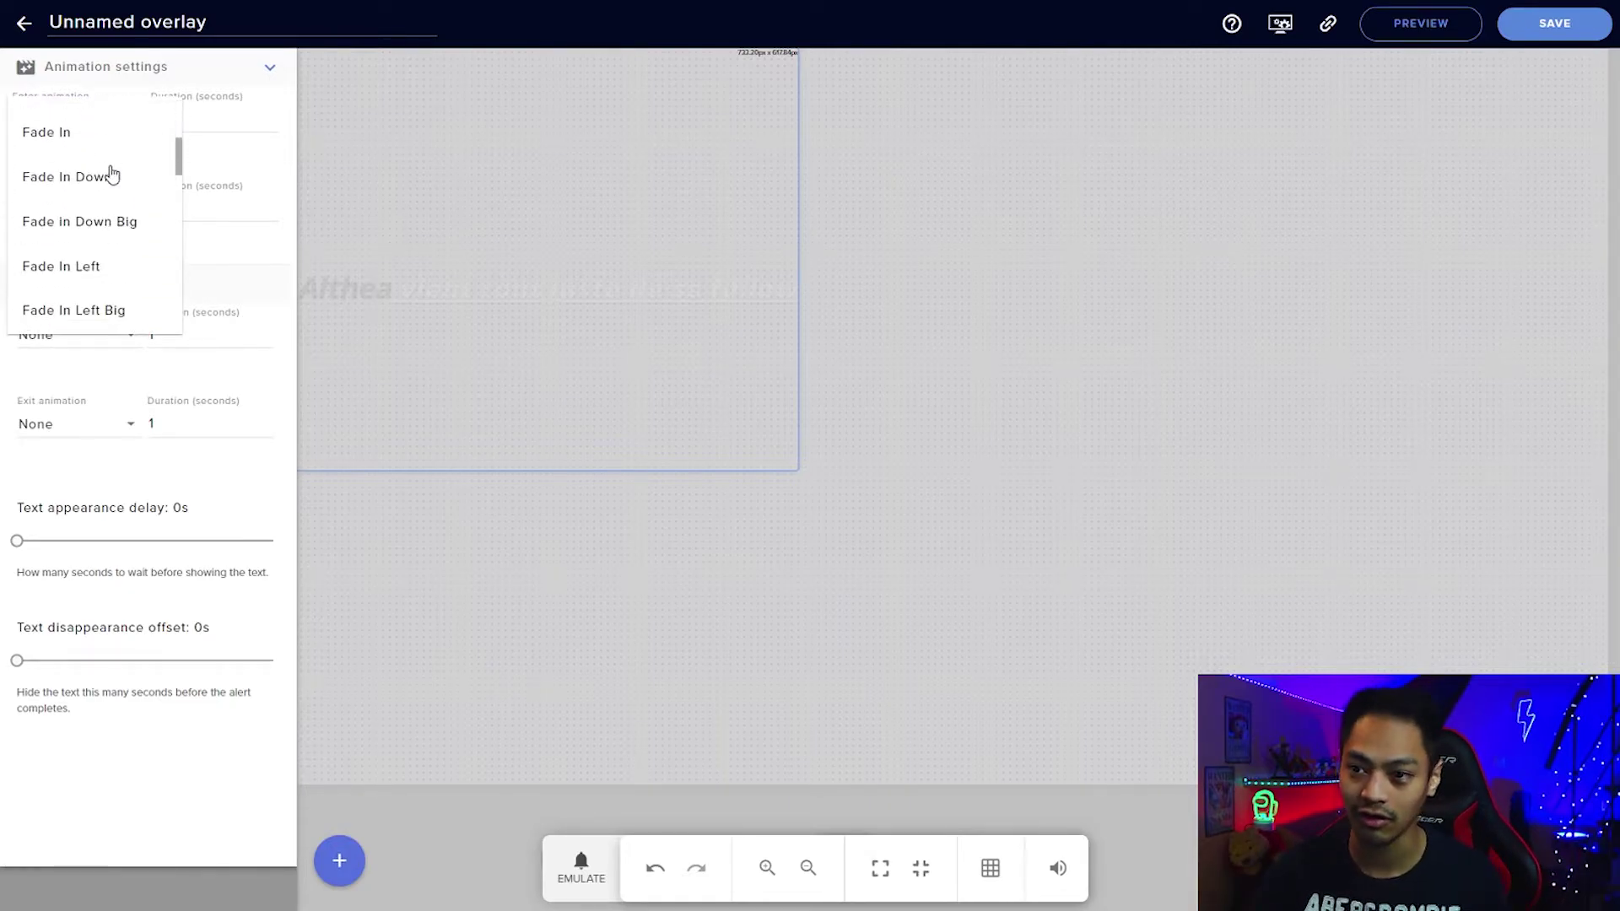
pyautogui.scroll(-2, 113, 179)
pyautogui.scroll(-2, 110, 192)
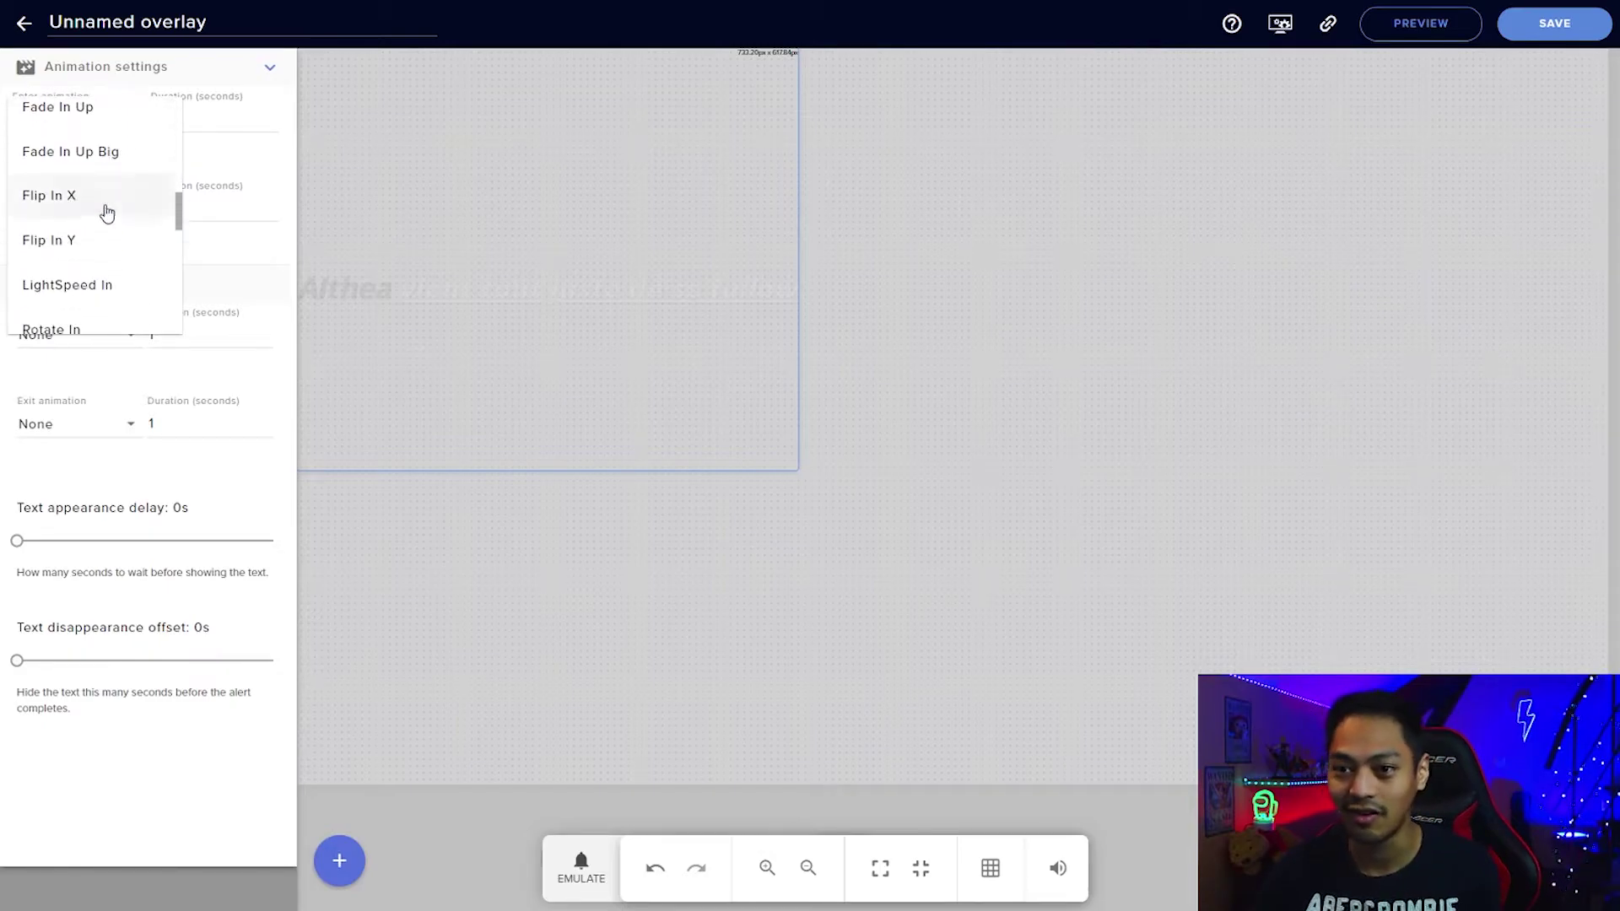
pyautogui.click(109, 125)
pyautogui.moveTo(170, 119); pyautogui.dragTo(148, 128)
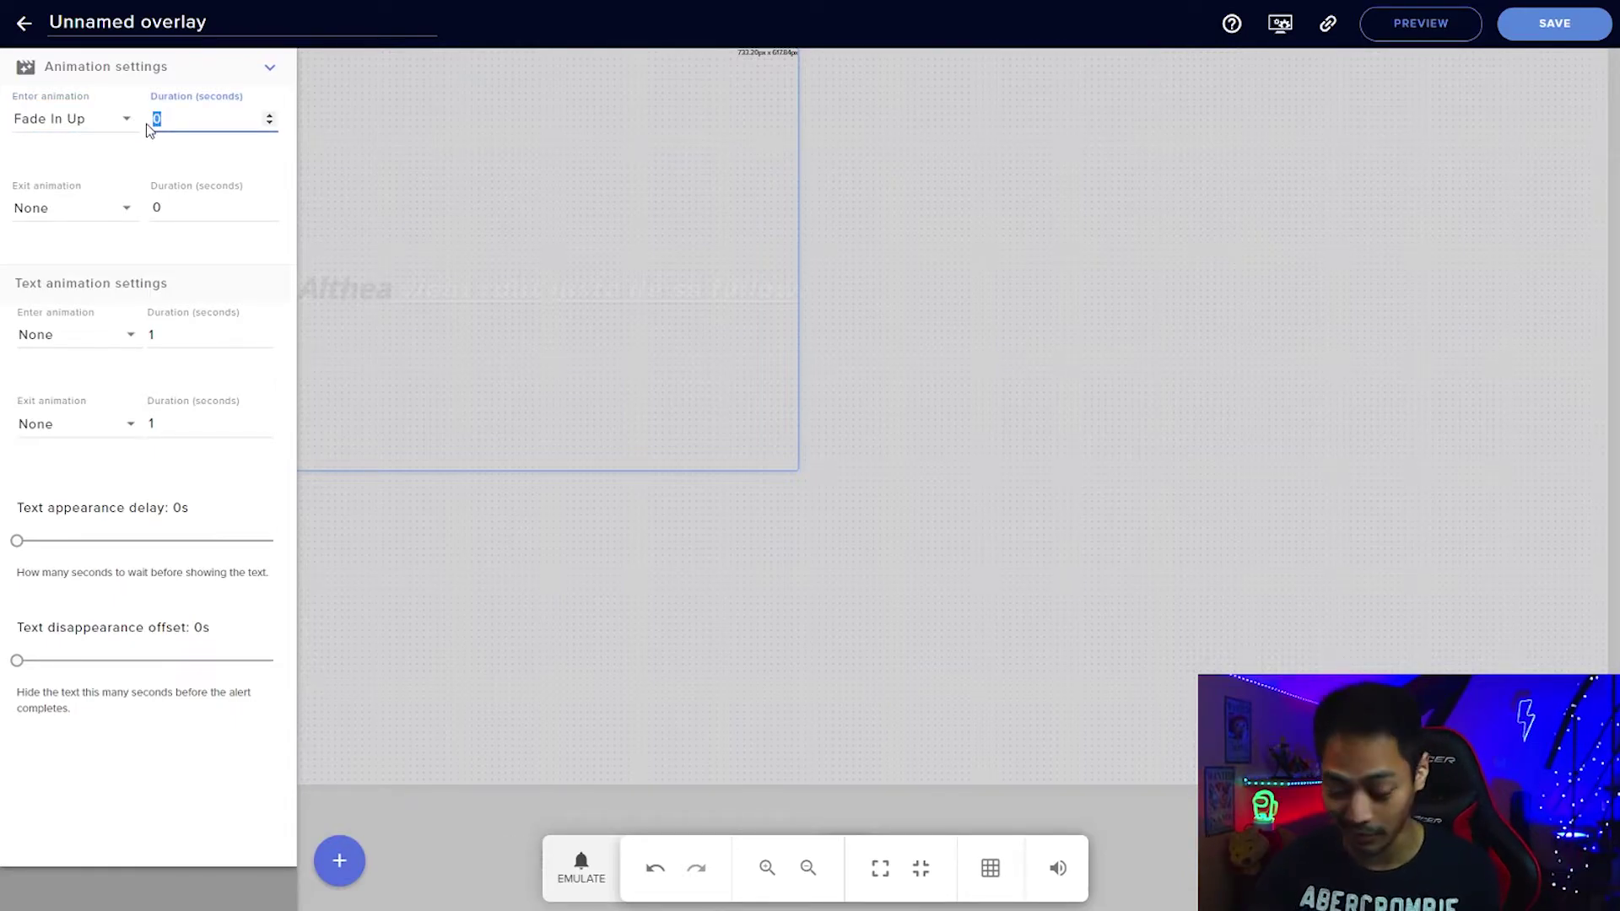
# Set the exit animation to Fade Out Down over 1 second and bring up the test events.
pyautogui.click(125, 217)
pyautogui.scroll(-3, 110, 278)
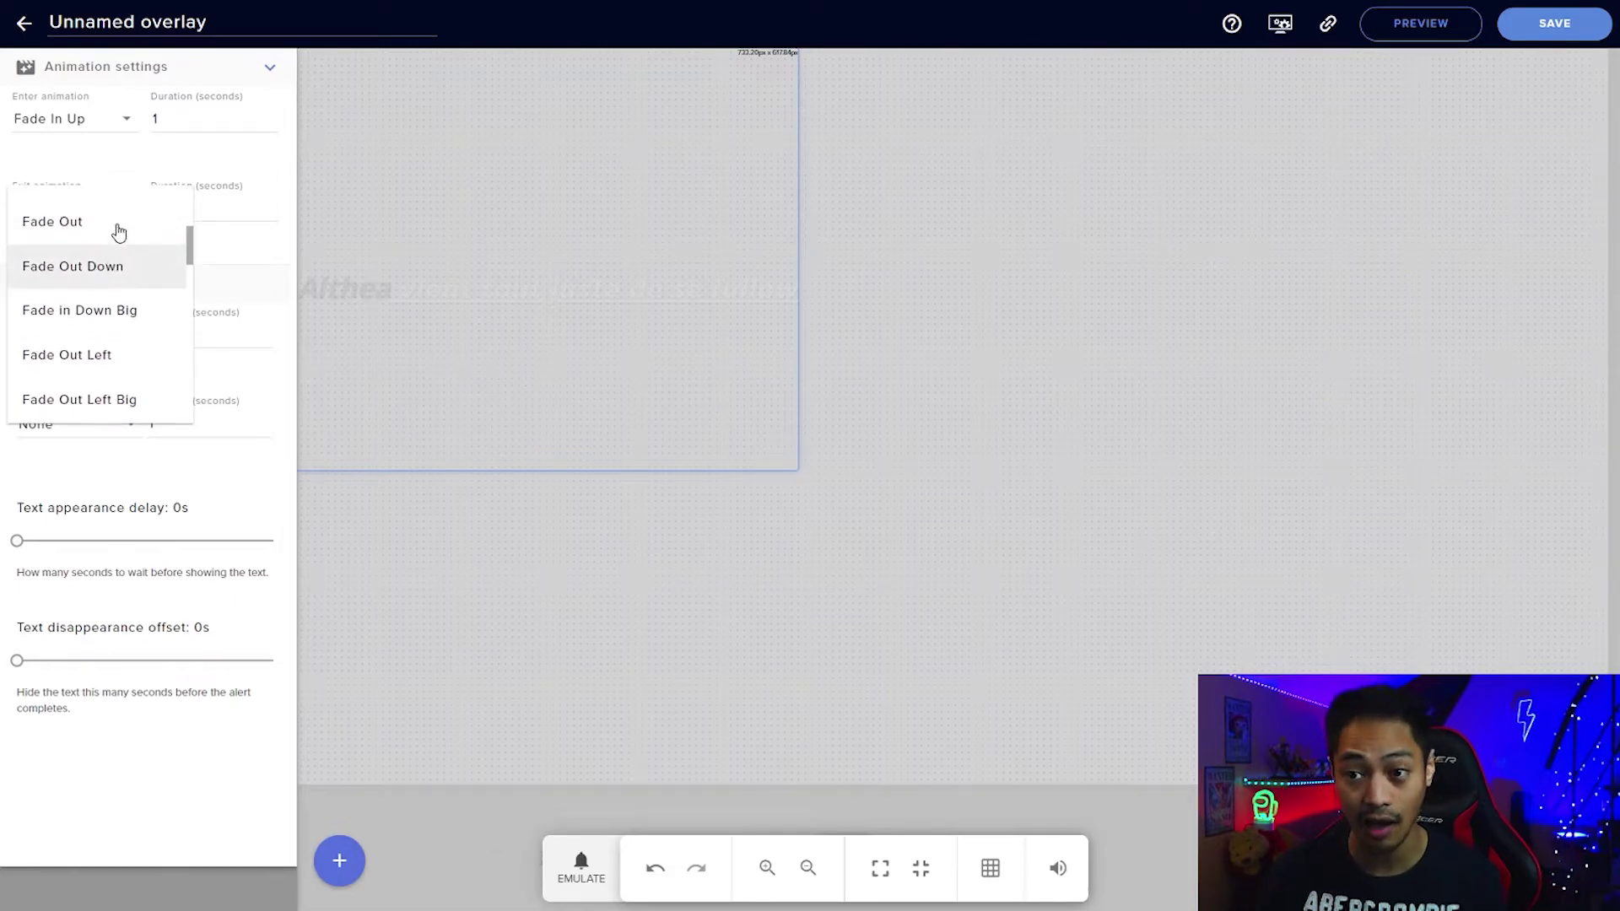
pyautogui.click(110, 254)
pyautogui.press('Tab')
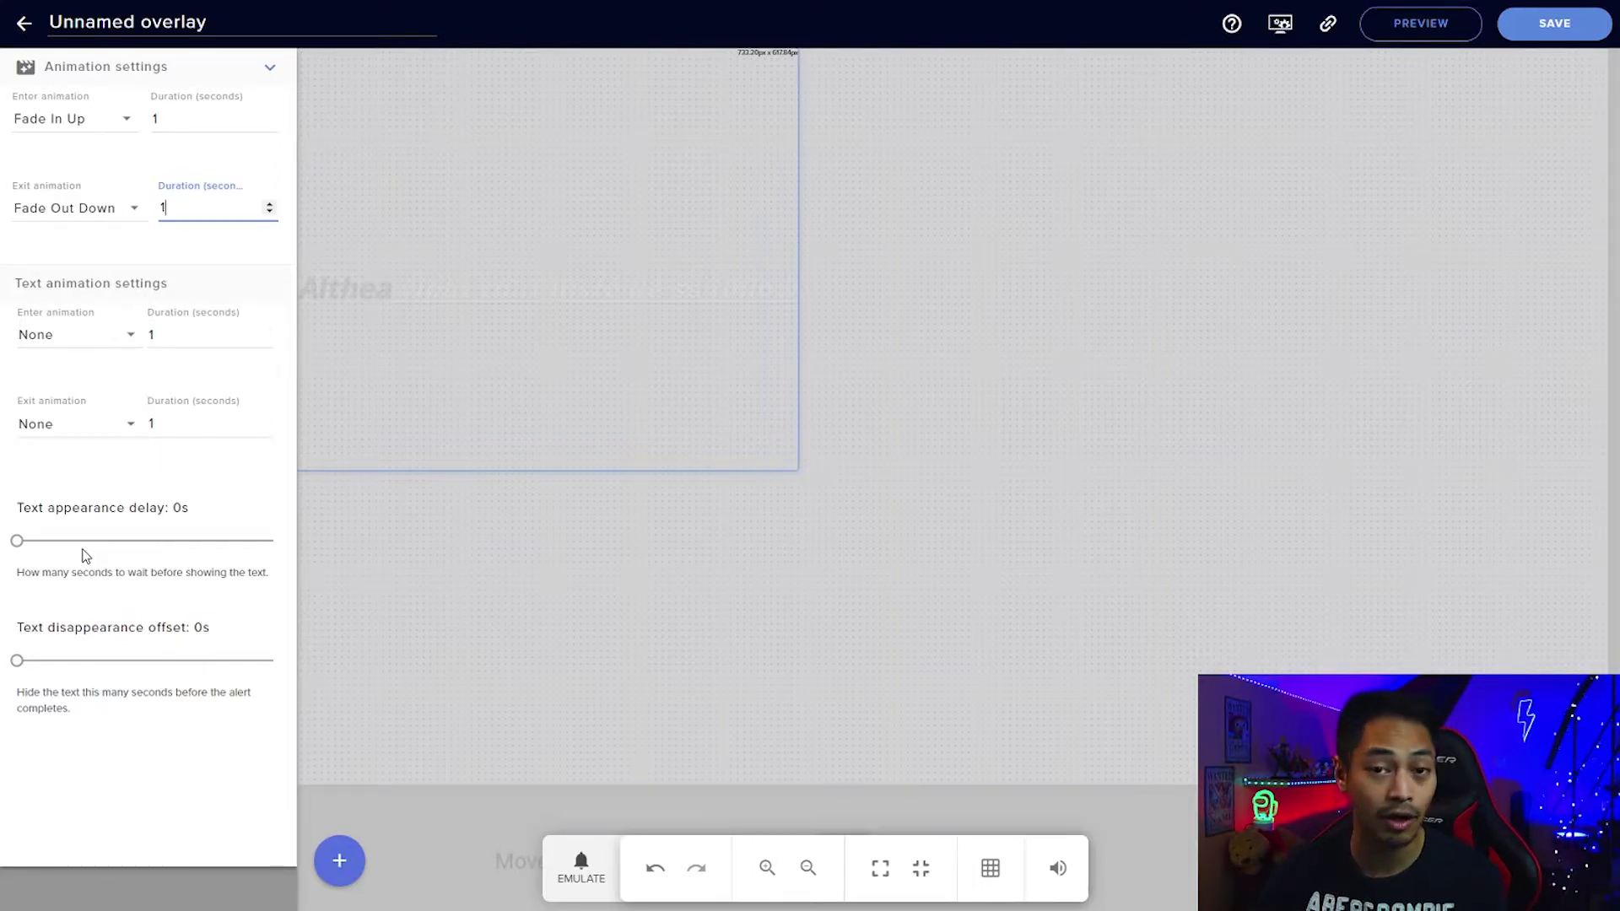
pyautogui.click(571, 875)
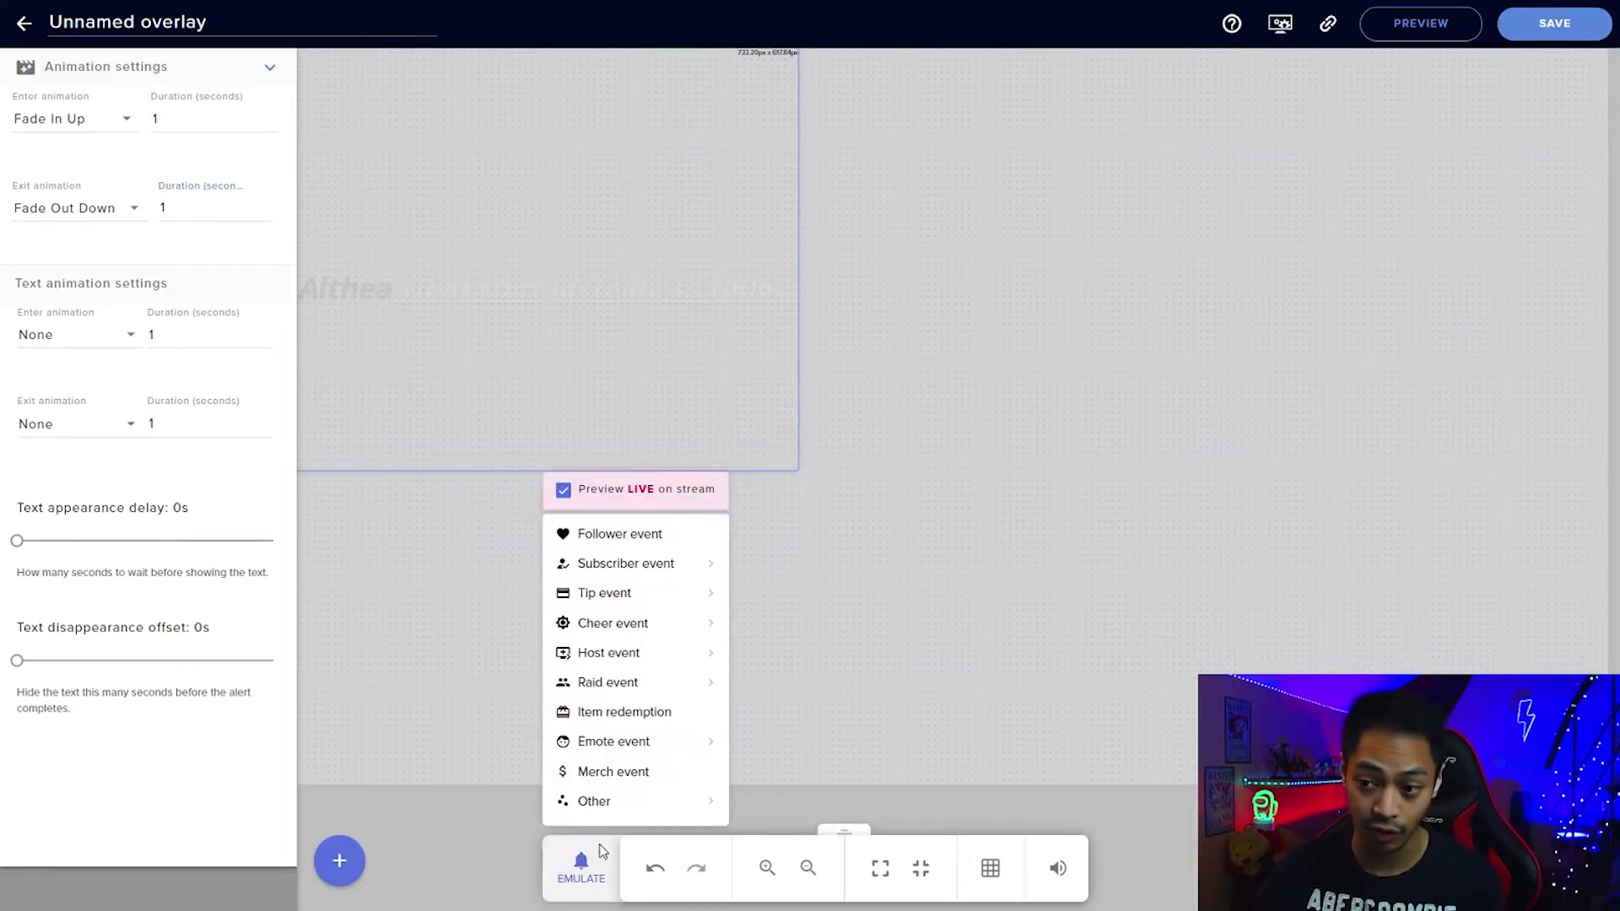
# Test a follower alert, then expand the subscriber alert's Variations: Resubscriber, Subscriber gift, Community gifts.
pyautogui.click(602, 535)
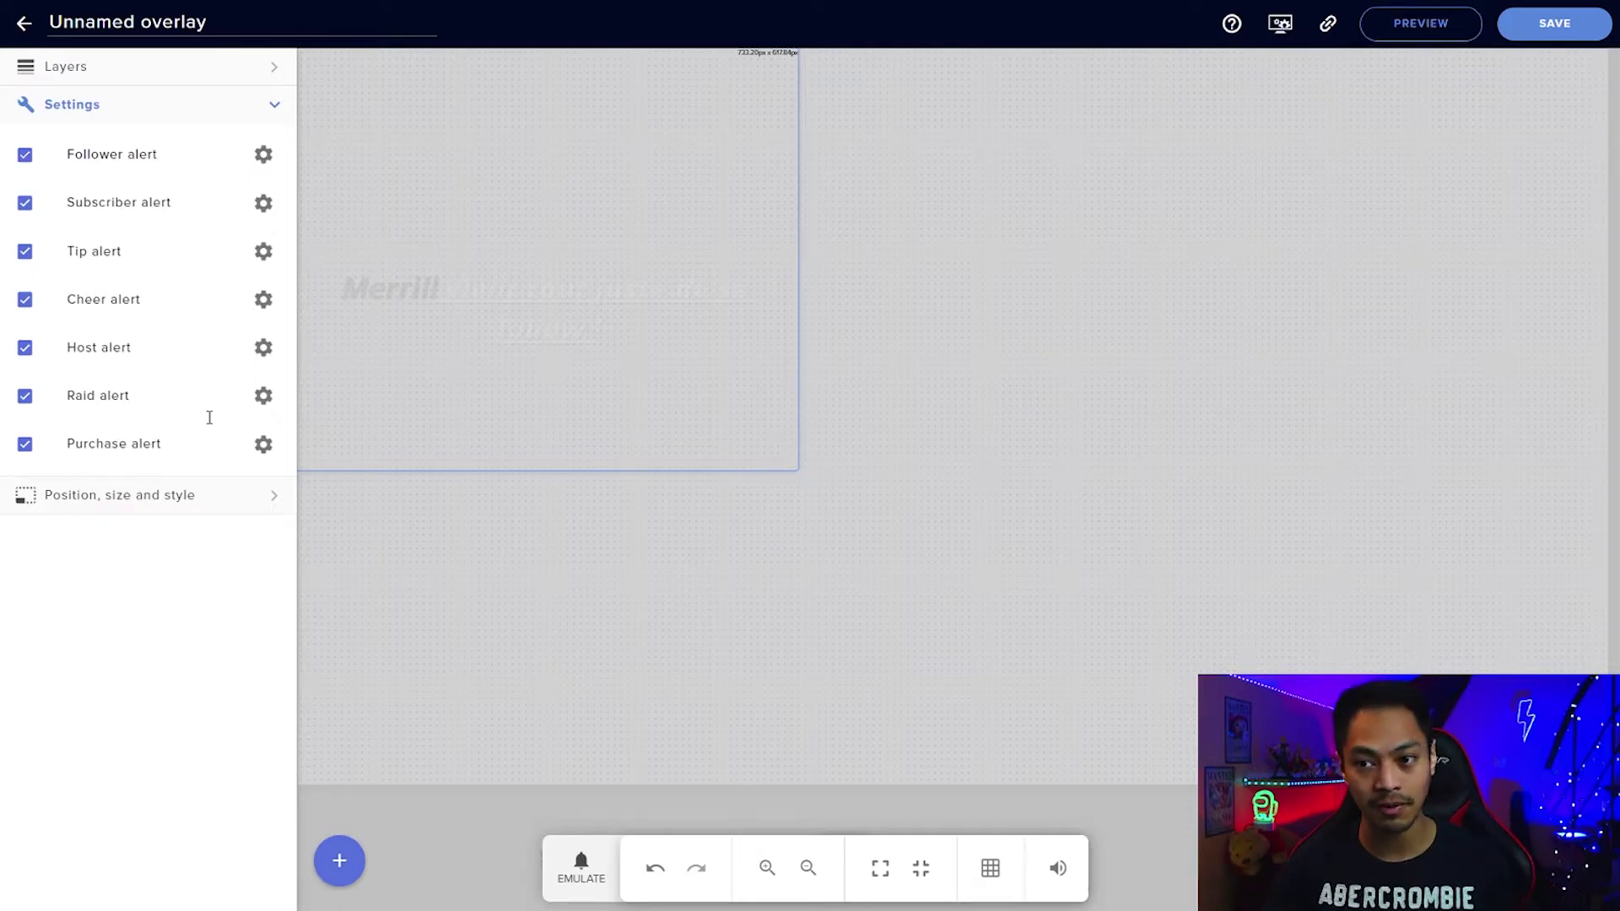
pyautogui.click(264, 204)
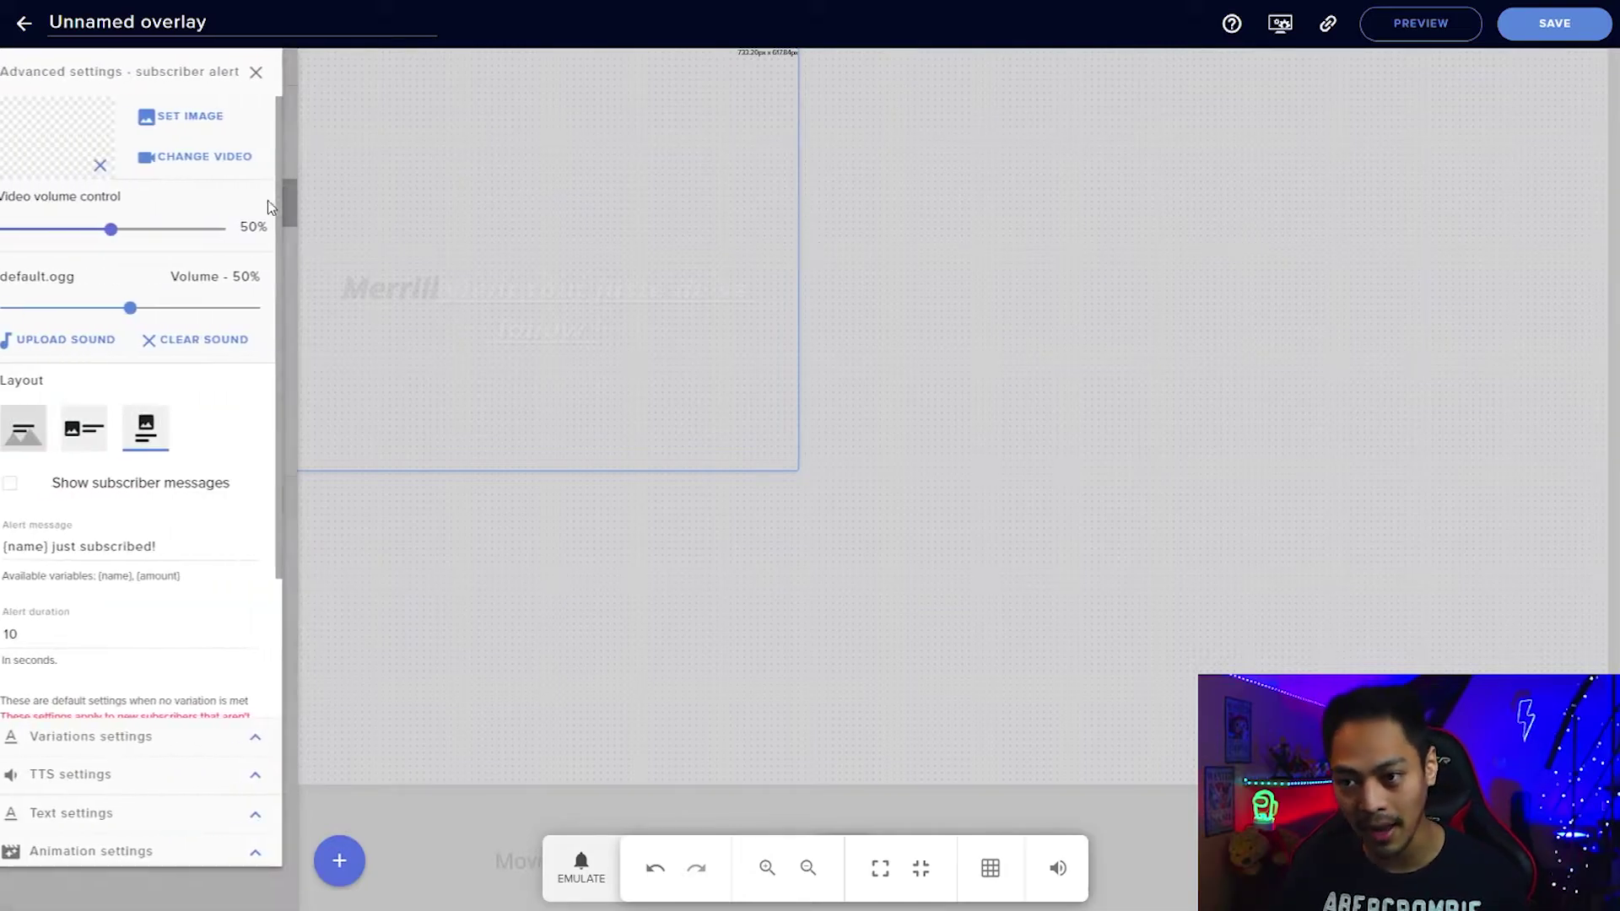
pyautogui.scroll(-1, 173, 545)
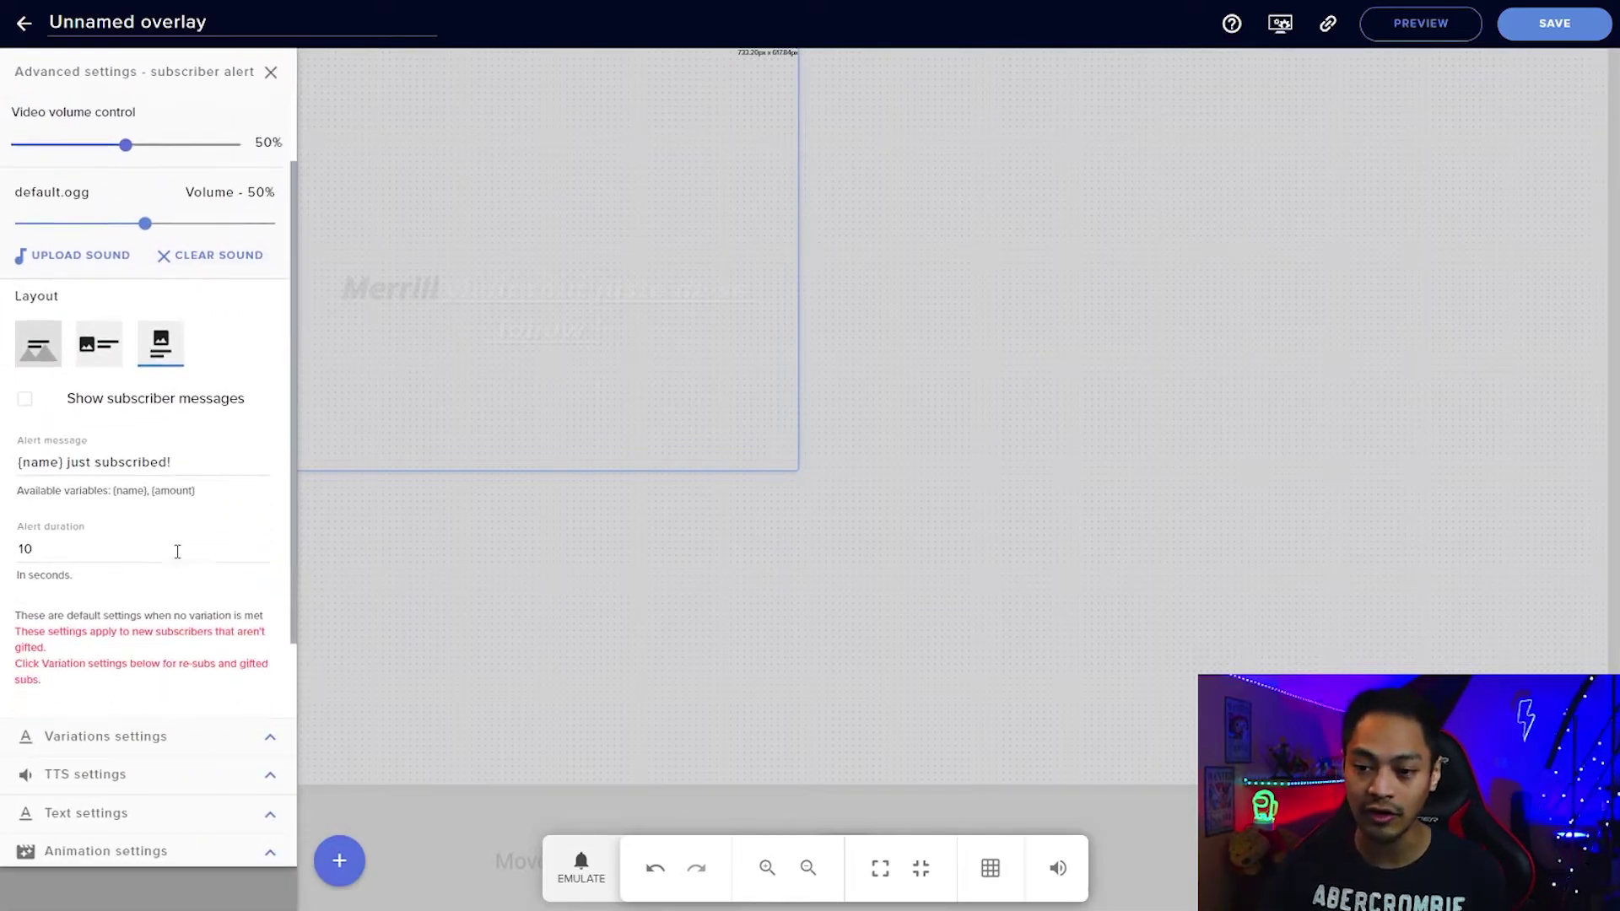
pyautogui.click(269, 738)
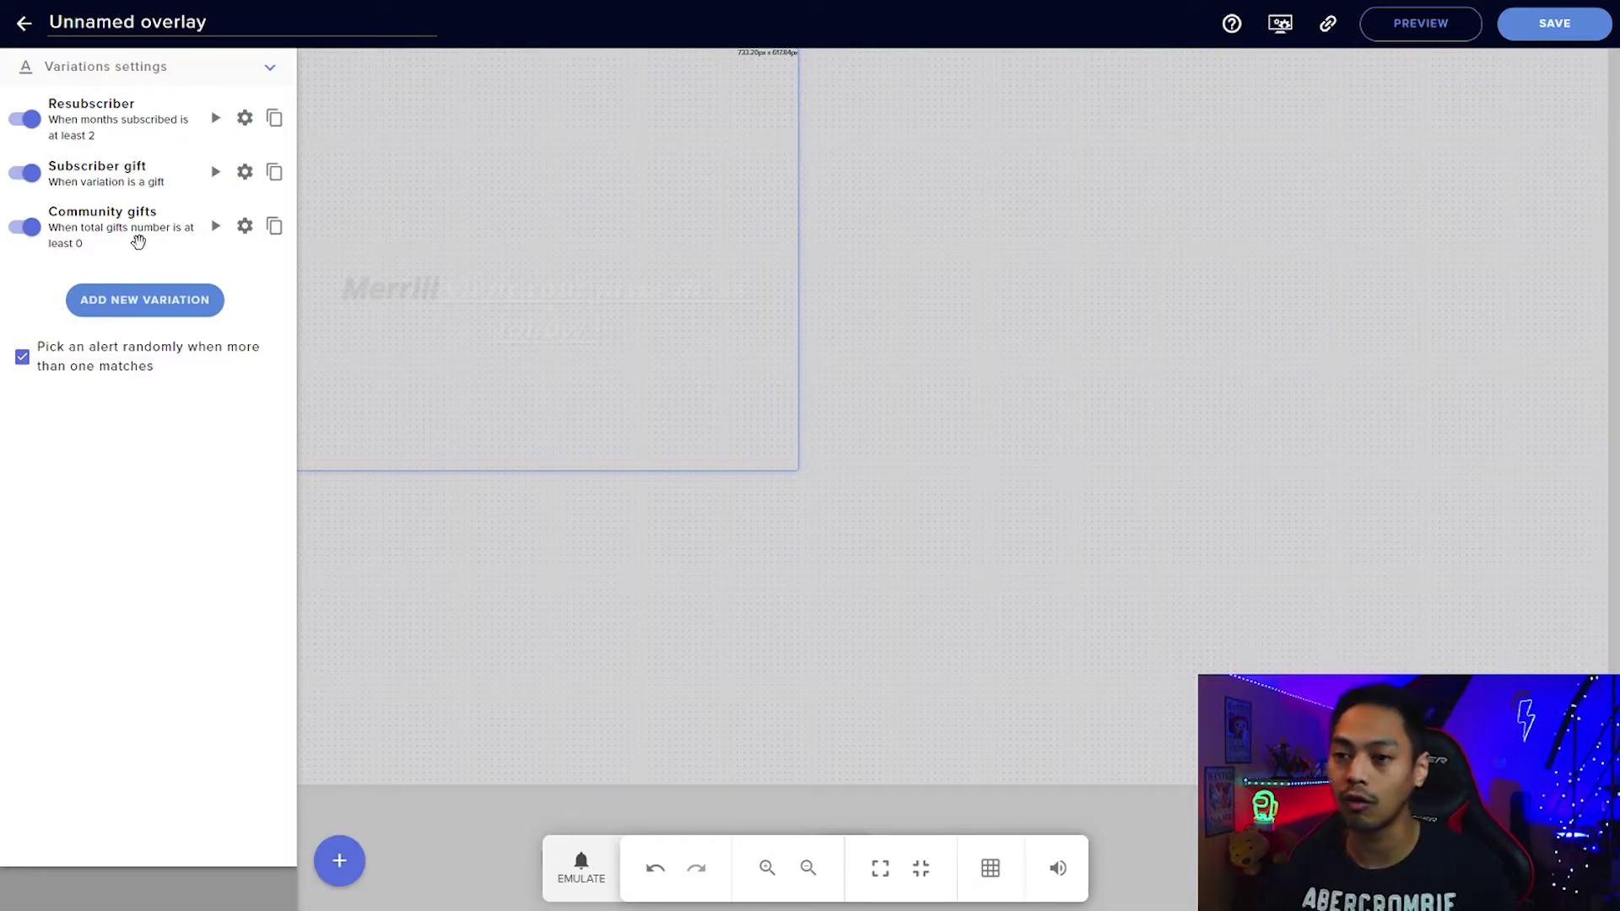
# Review the Resubscriber and Subscriber gift variation settings without changing them.
pyautogui.click(244, 118)
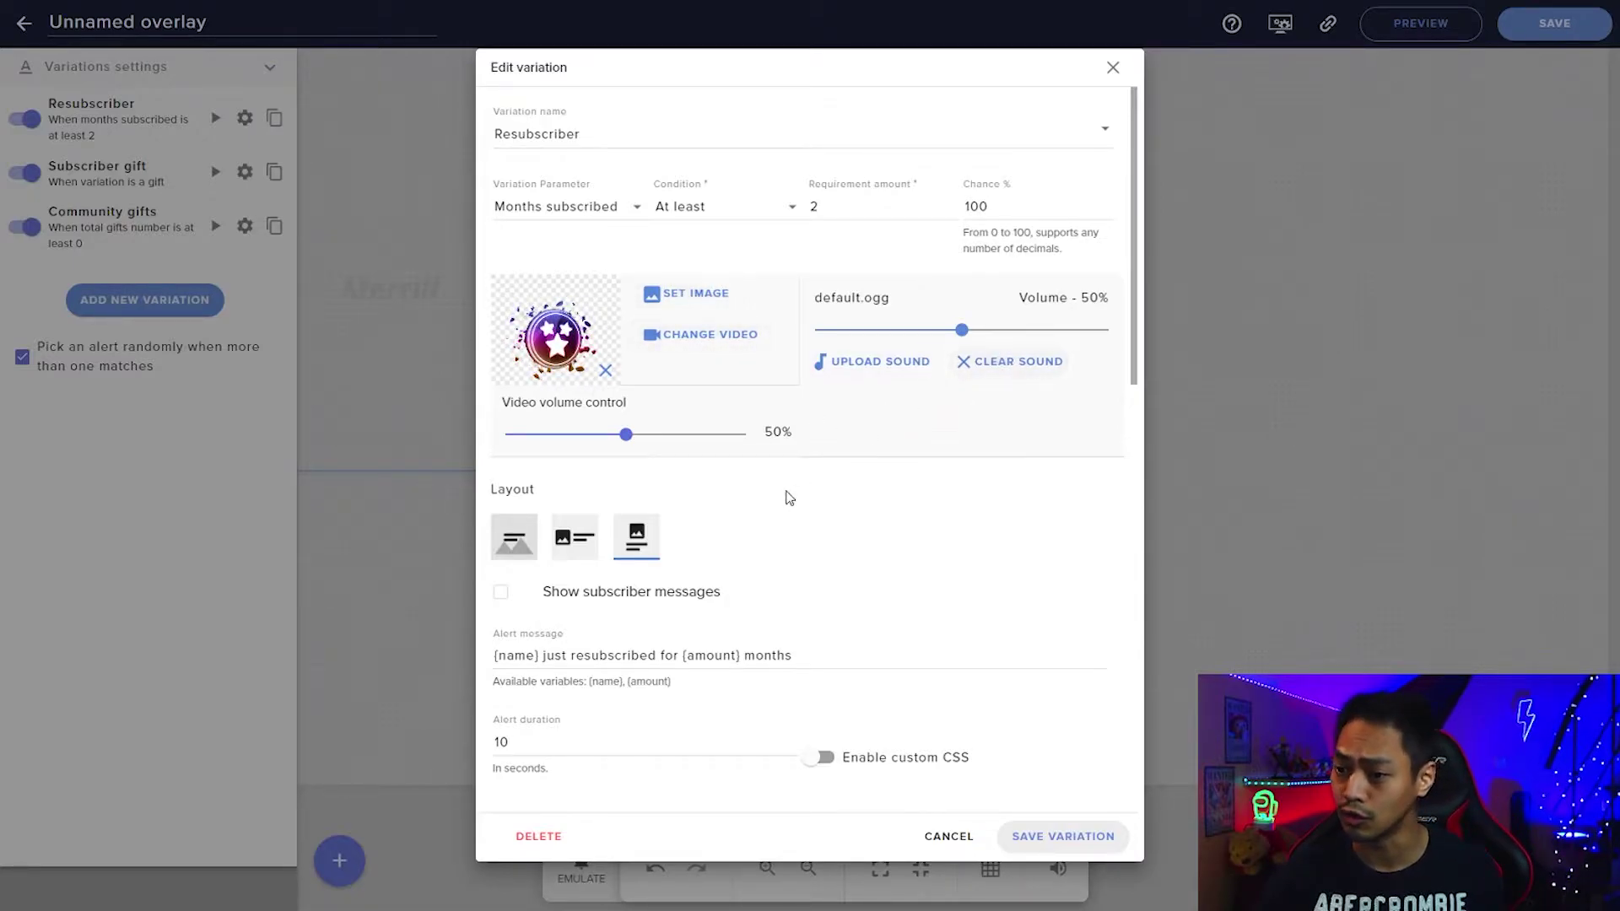
pyautogui.scroll(-2, 615, 444)
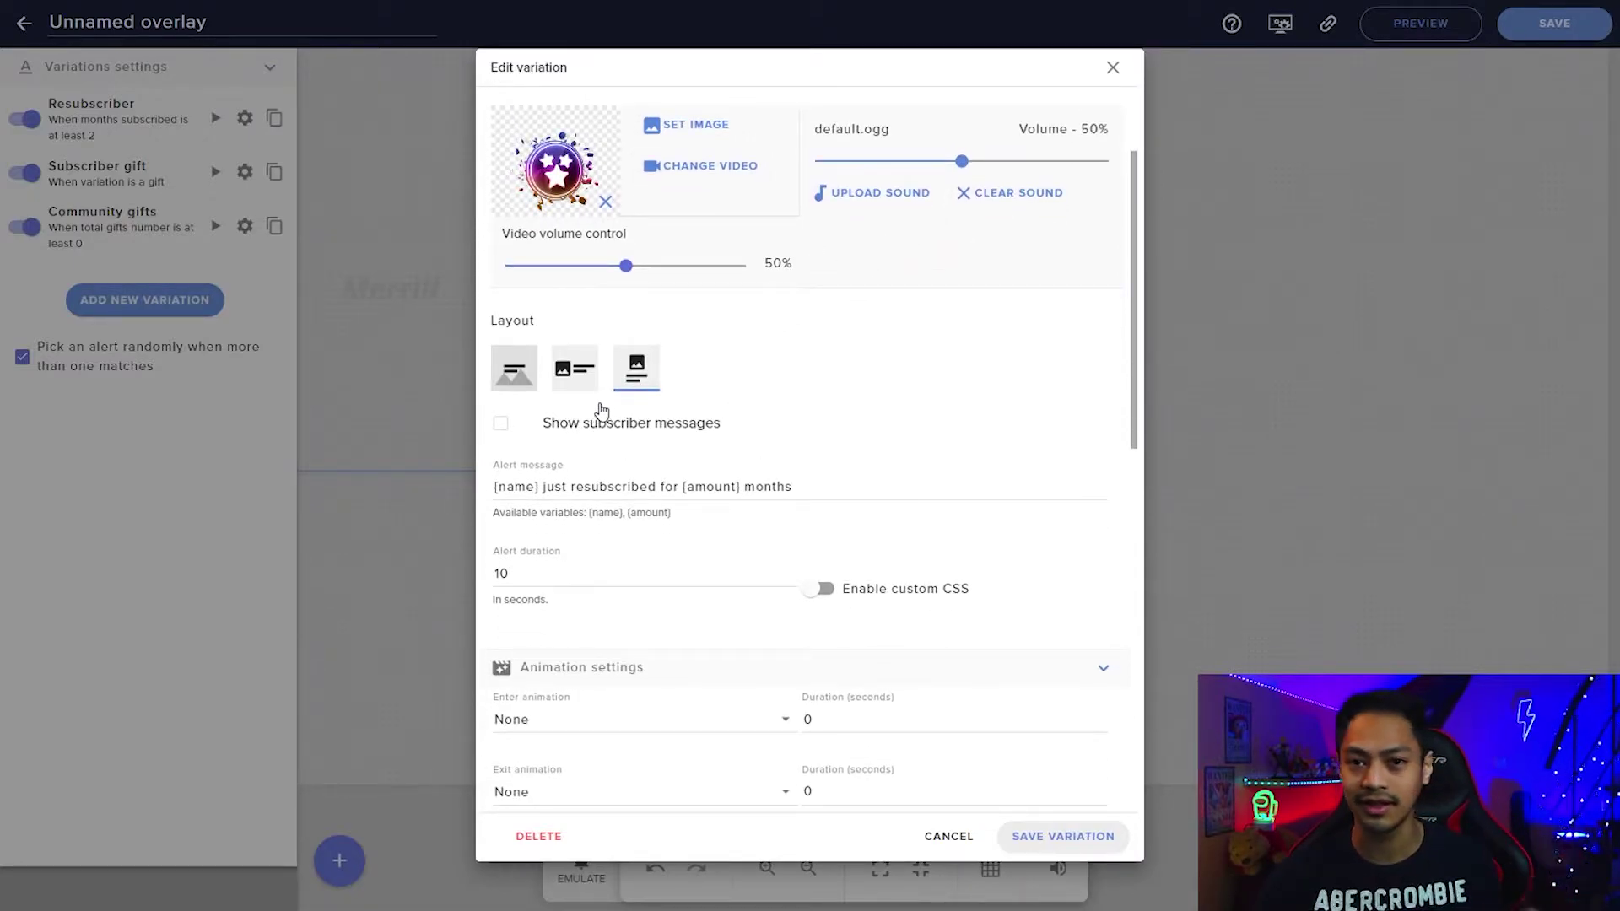
pyautogui.scroll(-2, 583, 351)
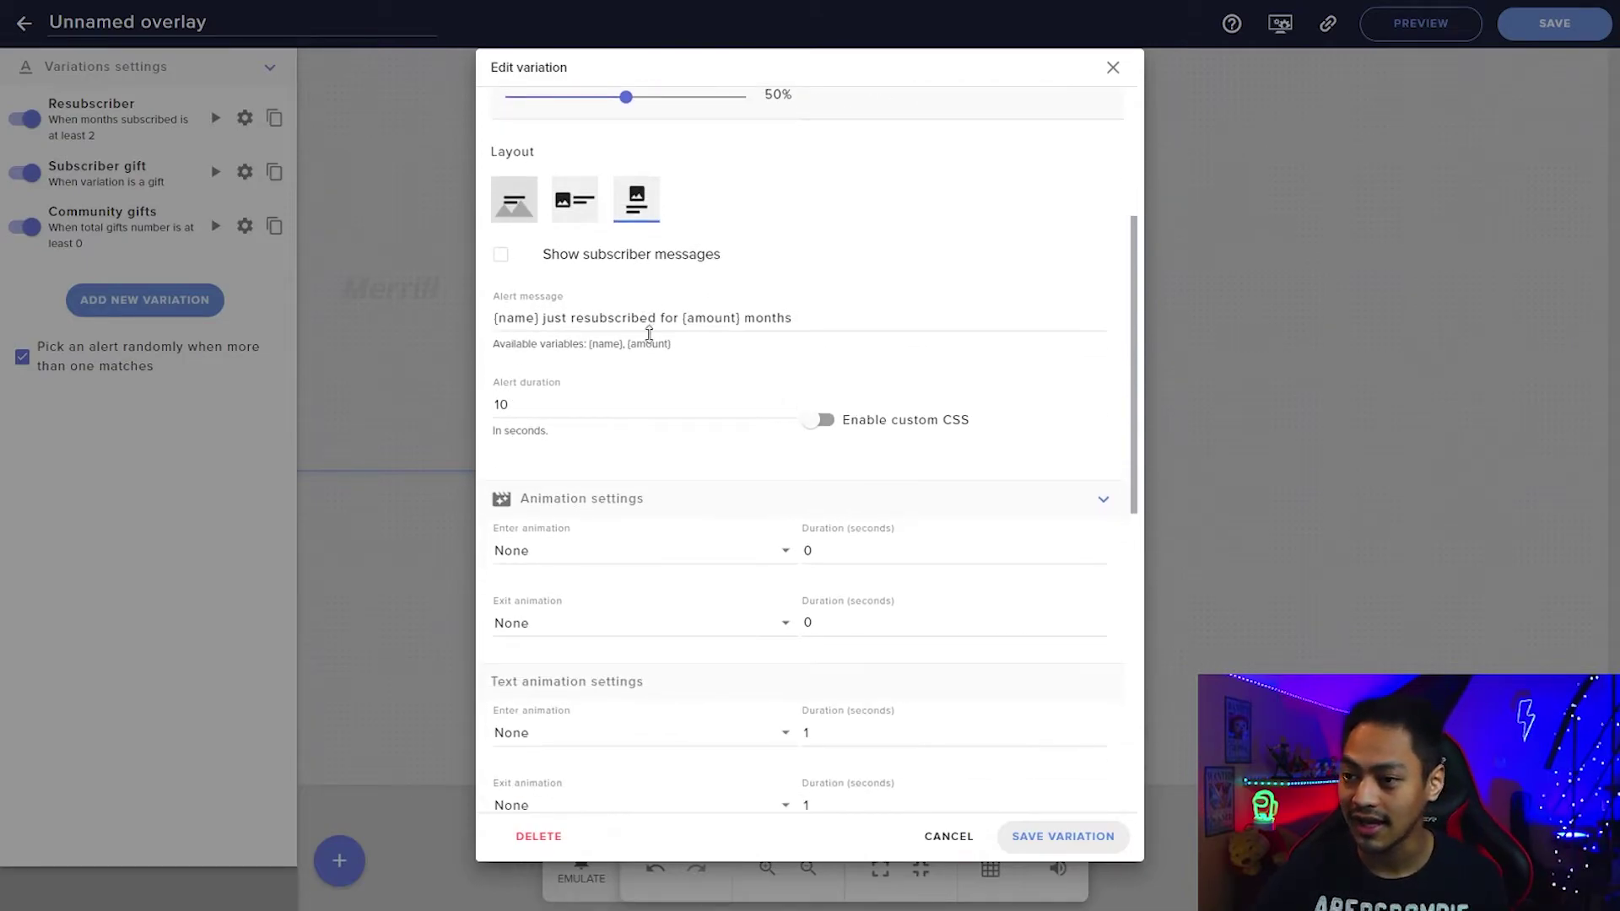
pyautogui.moveTo(541, 318); pyautogui.dragTo(673, 319)
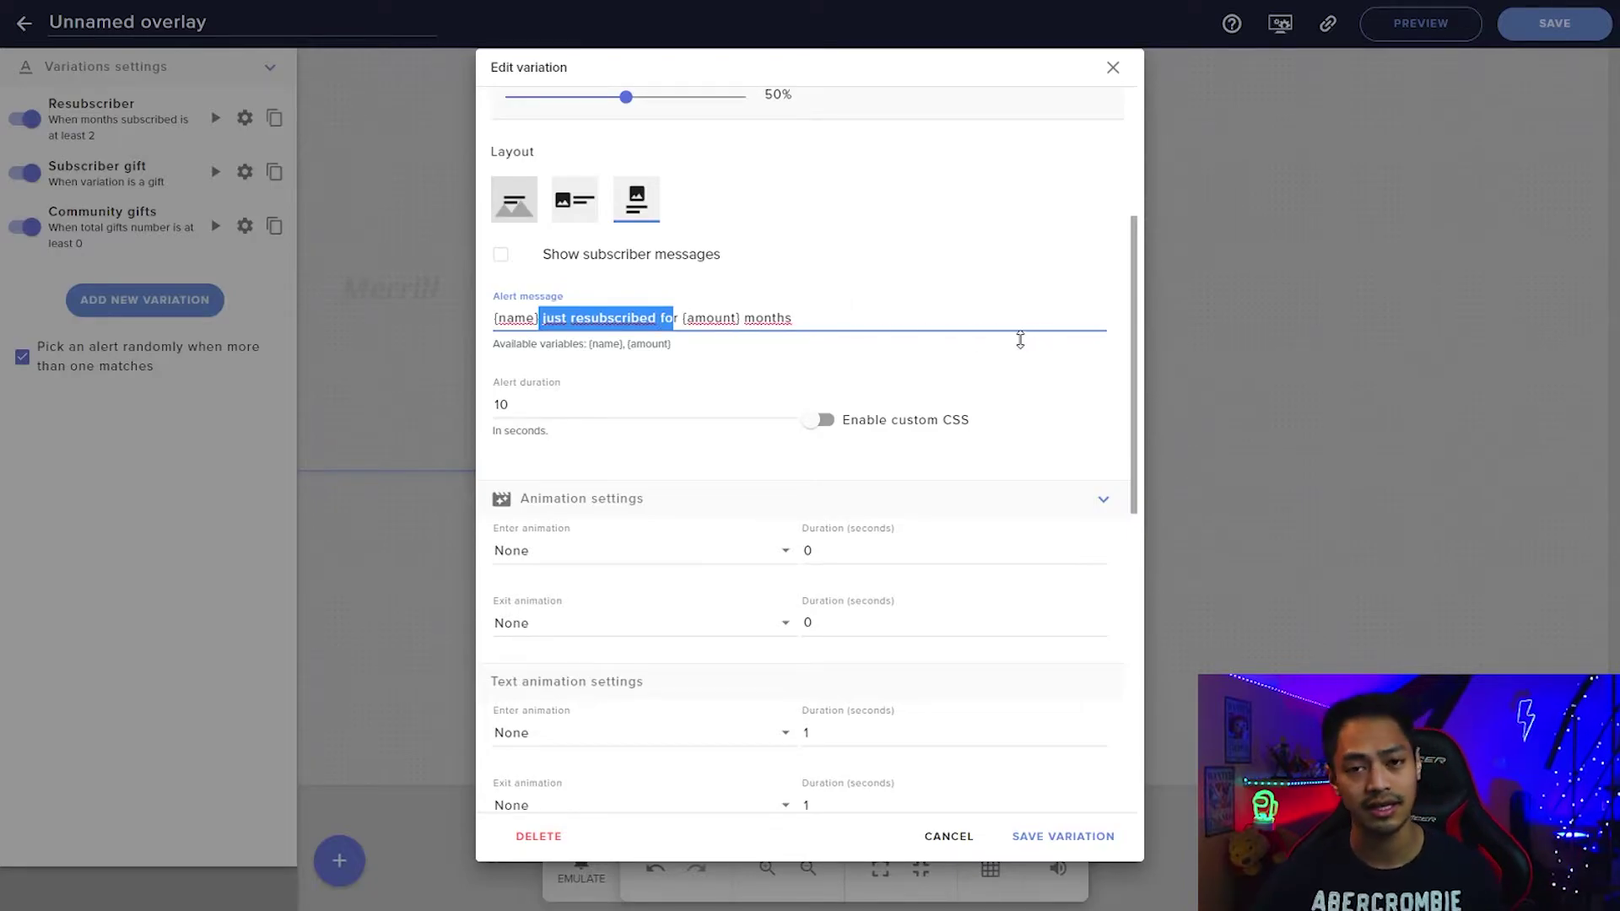
pyautogui.scroll(-8, 1046, 346)
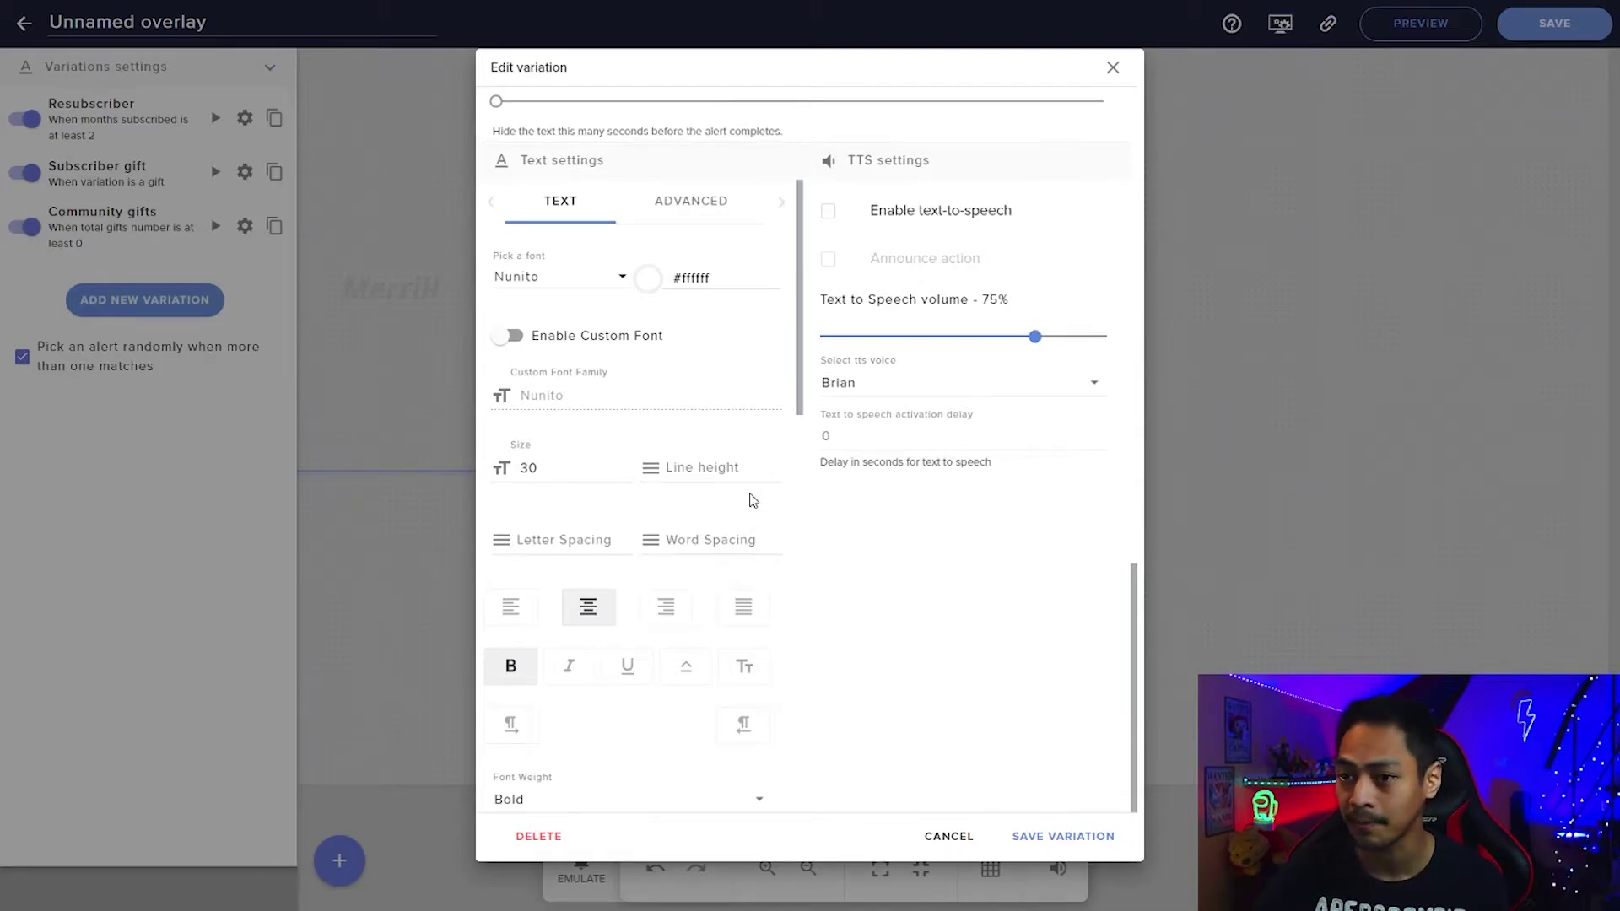
pyautogui.scroll(5, 753, 500)
pyautogui.click(1111, 70)
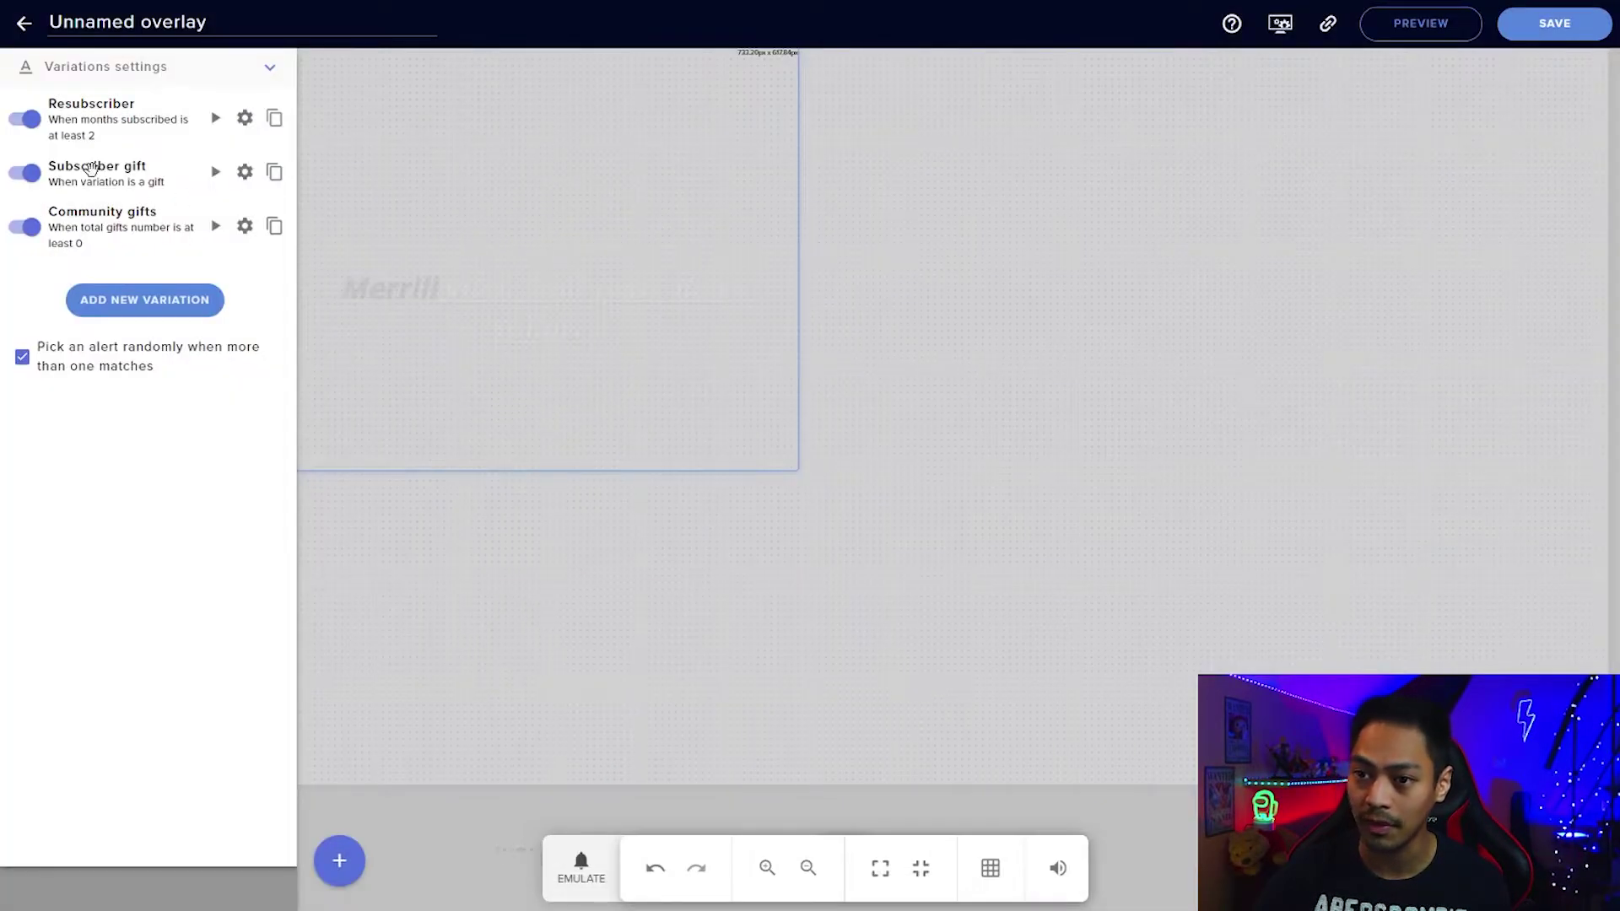
pyautogui.click(245, 171)
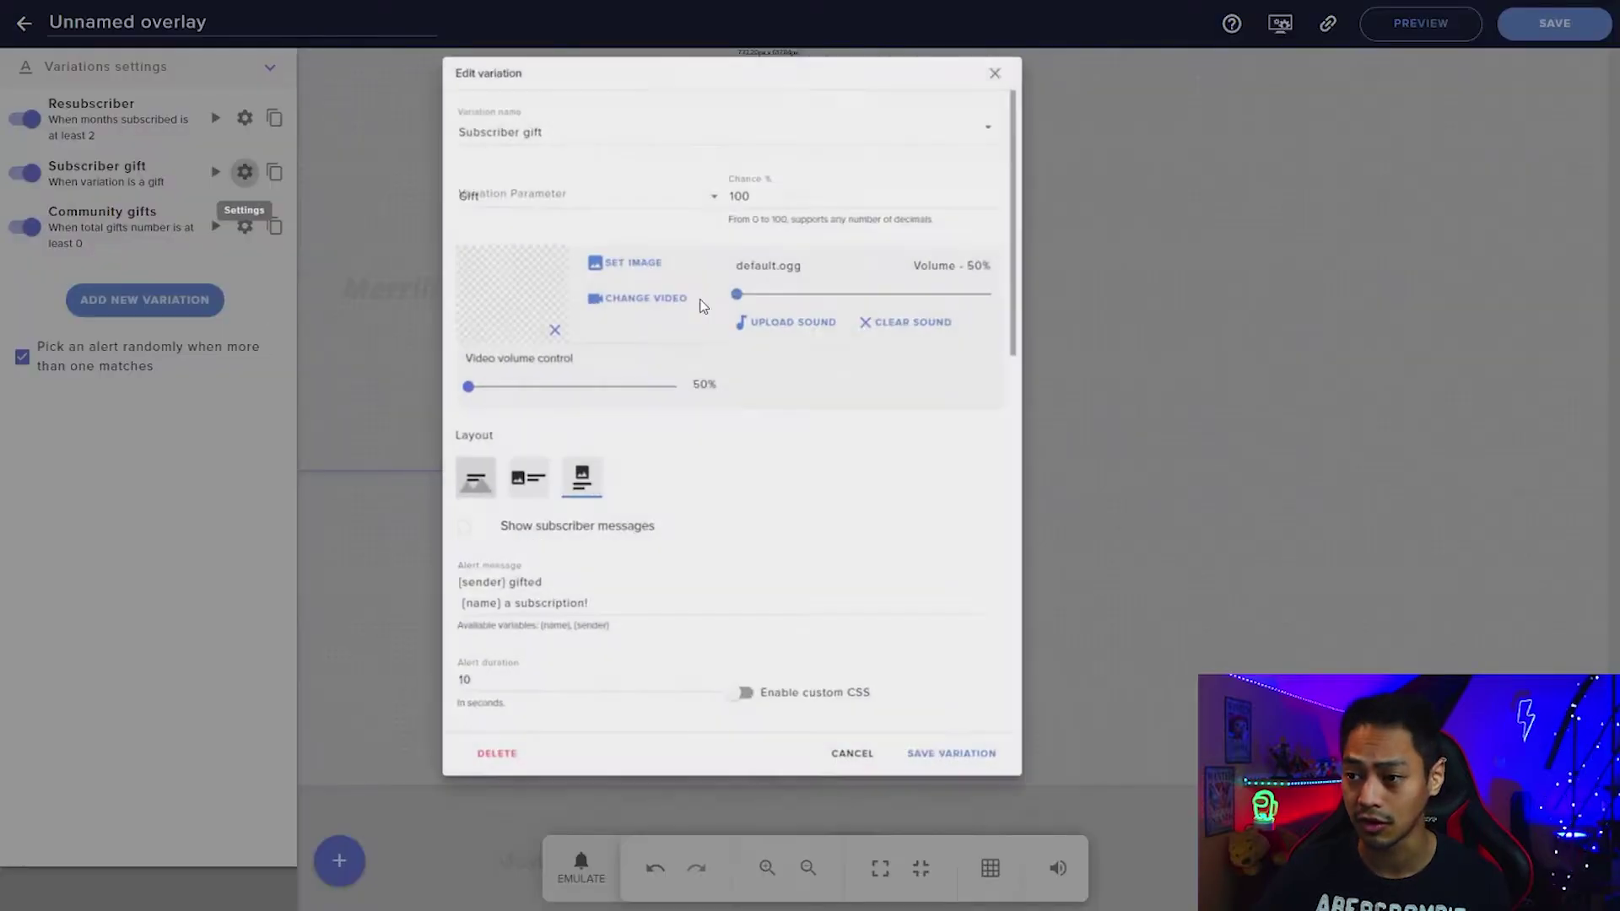
pyautogui.scroll(-5, 878, 329)
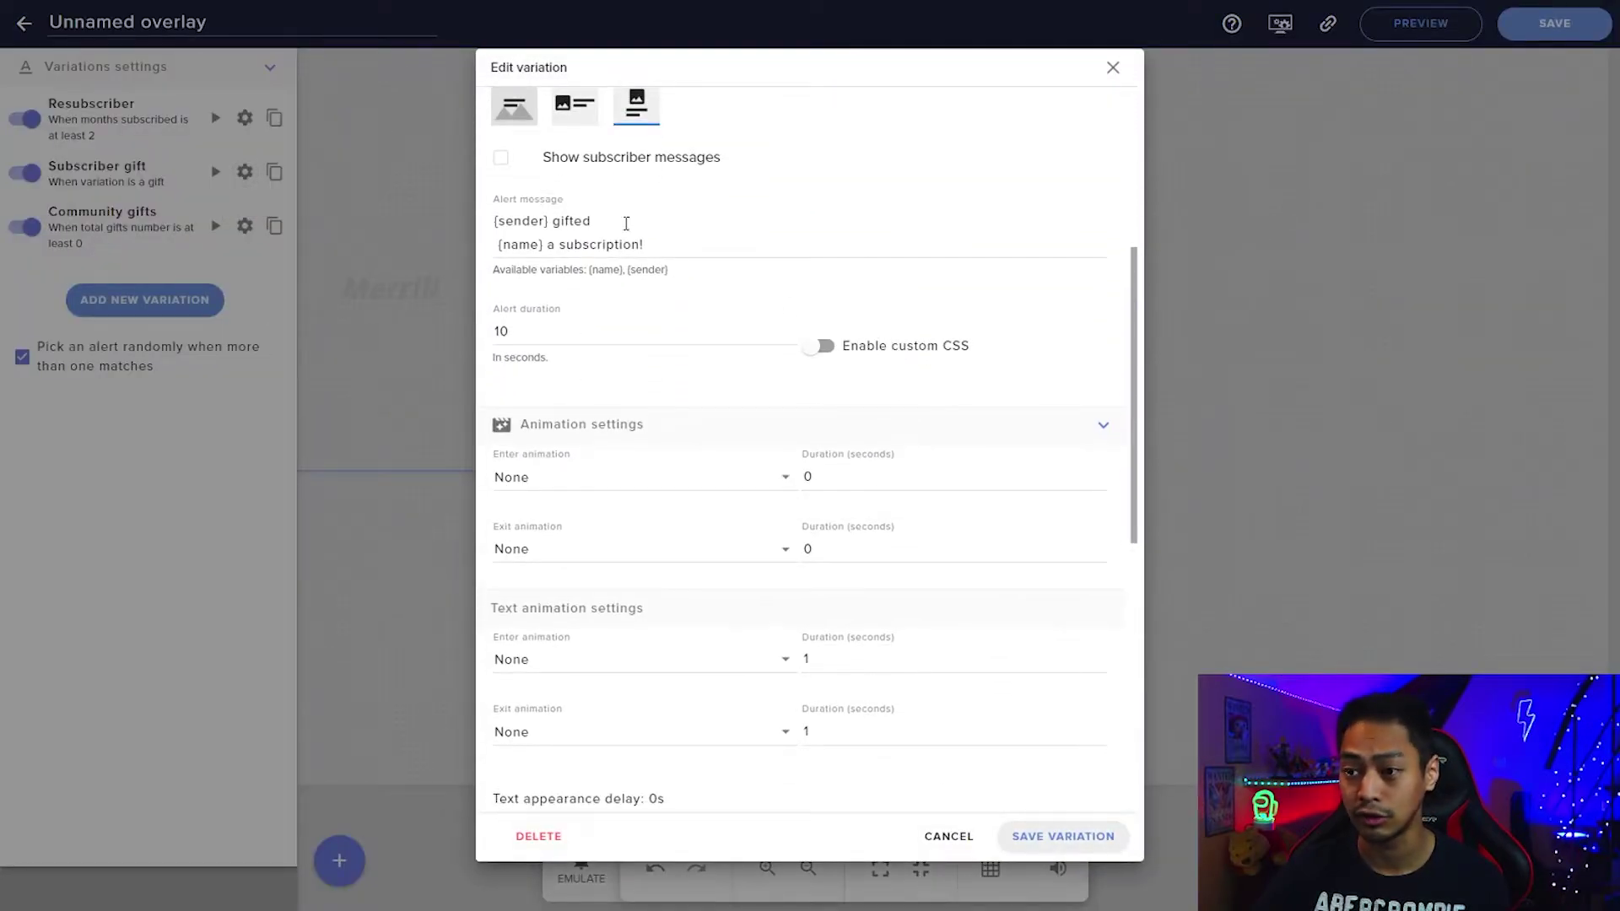
pyautogui.click(1112, 67)
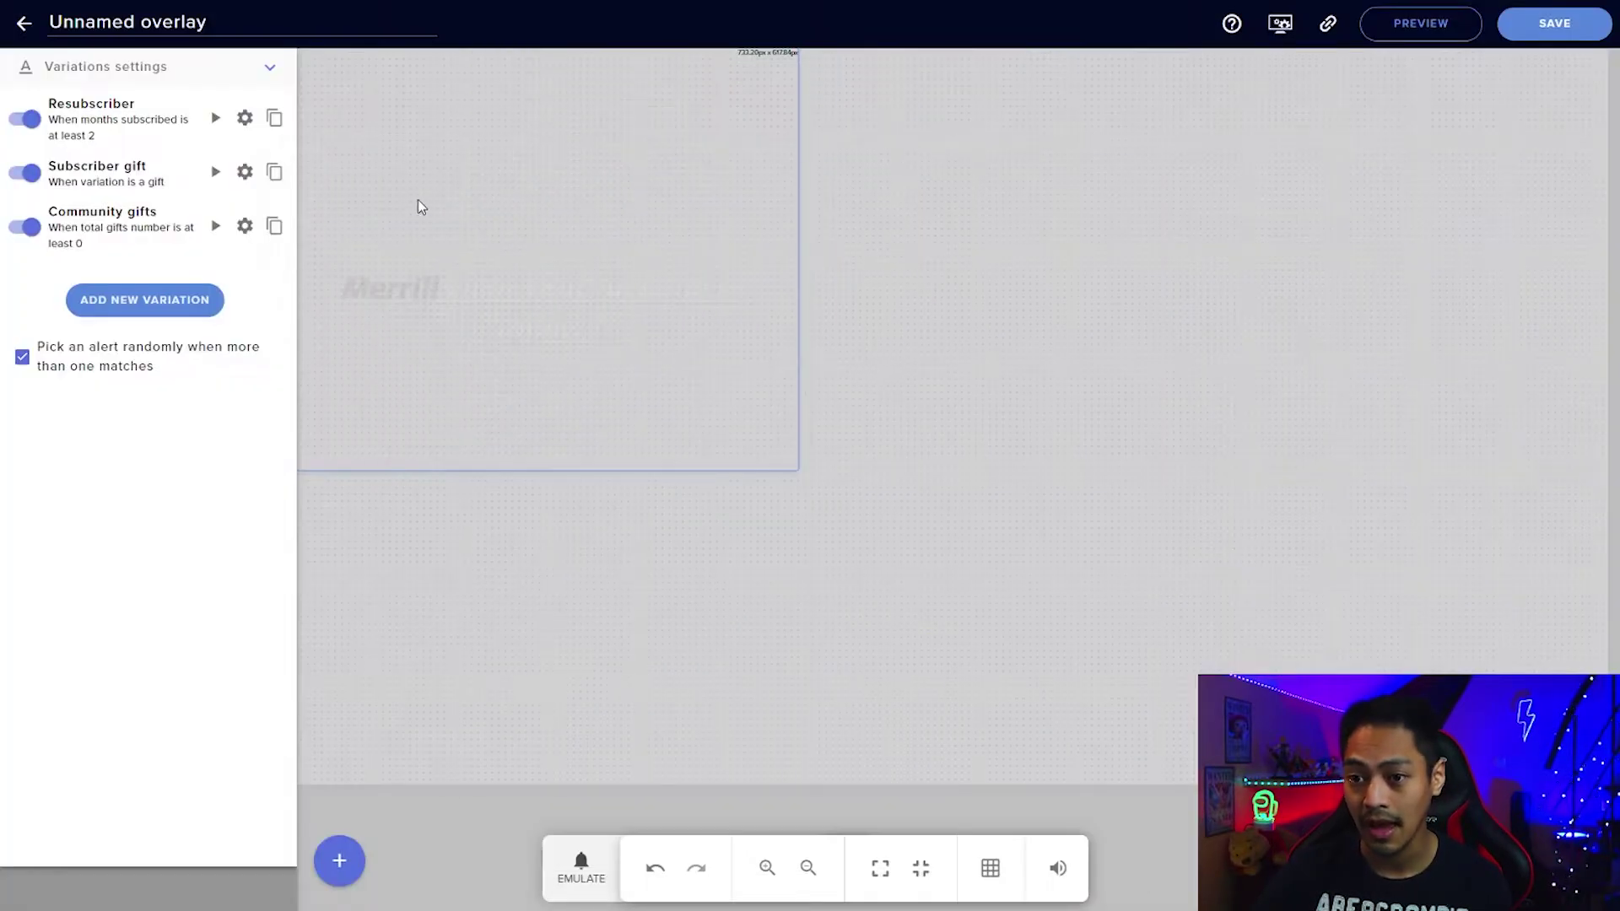
# Set the Community gifts variation's requirement amount to 10.
pyautogui.click(242, 229)
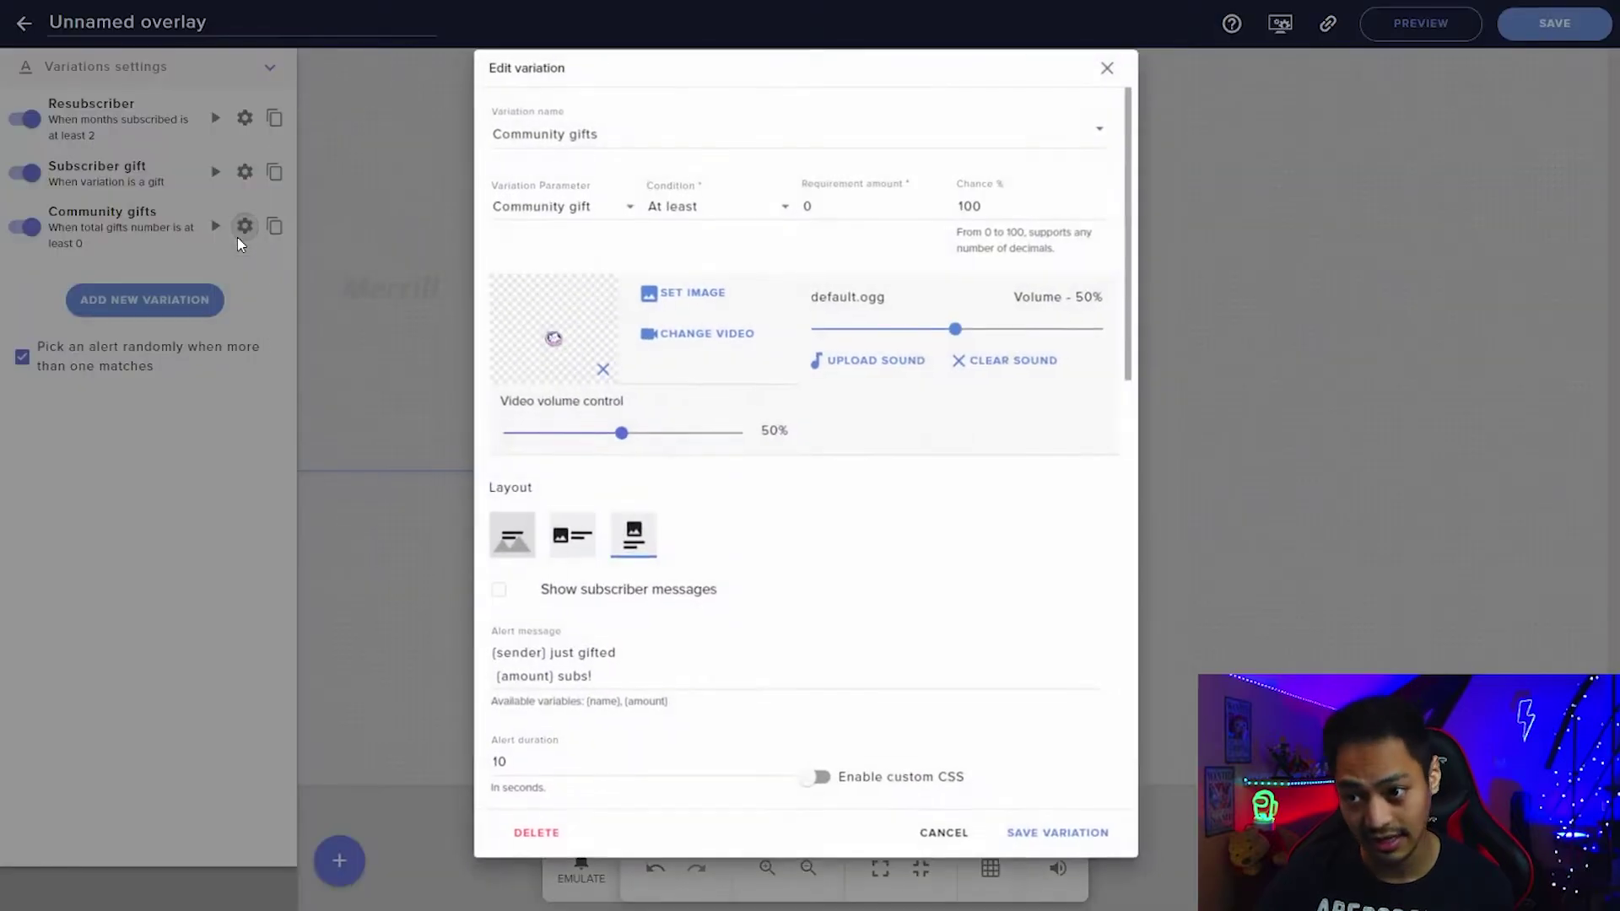
pyautogui.doubleClick(826, 203)
pyautogui.write('5')
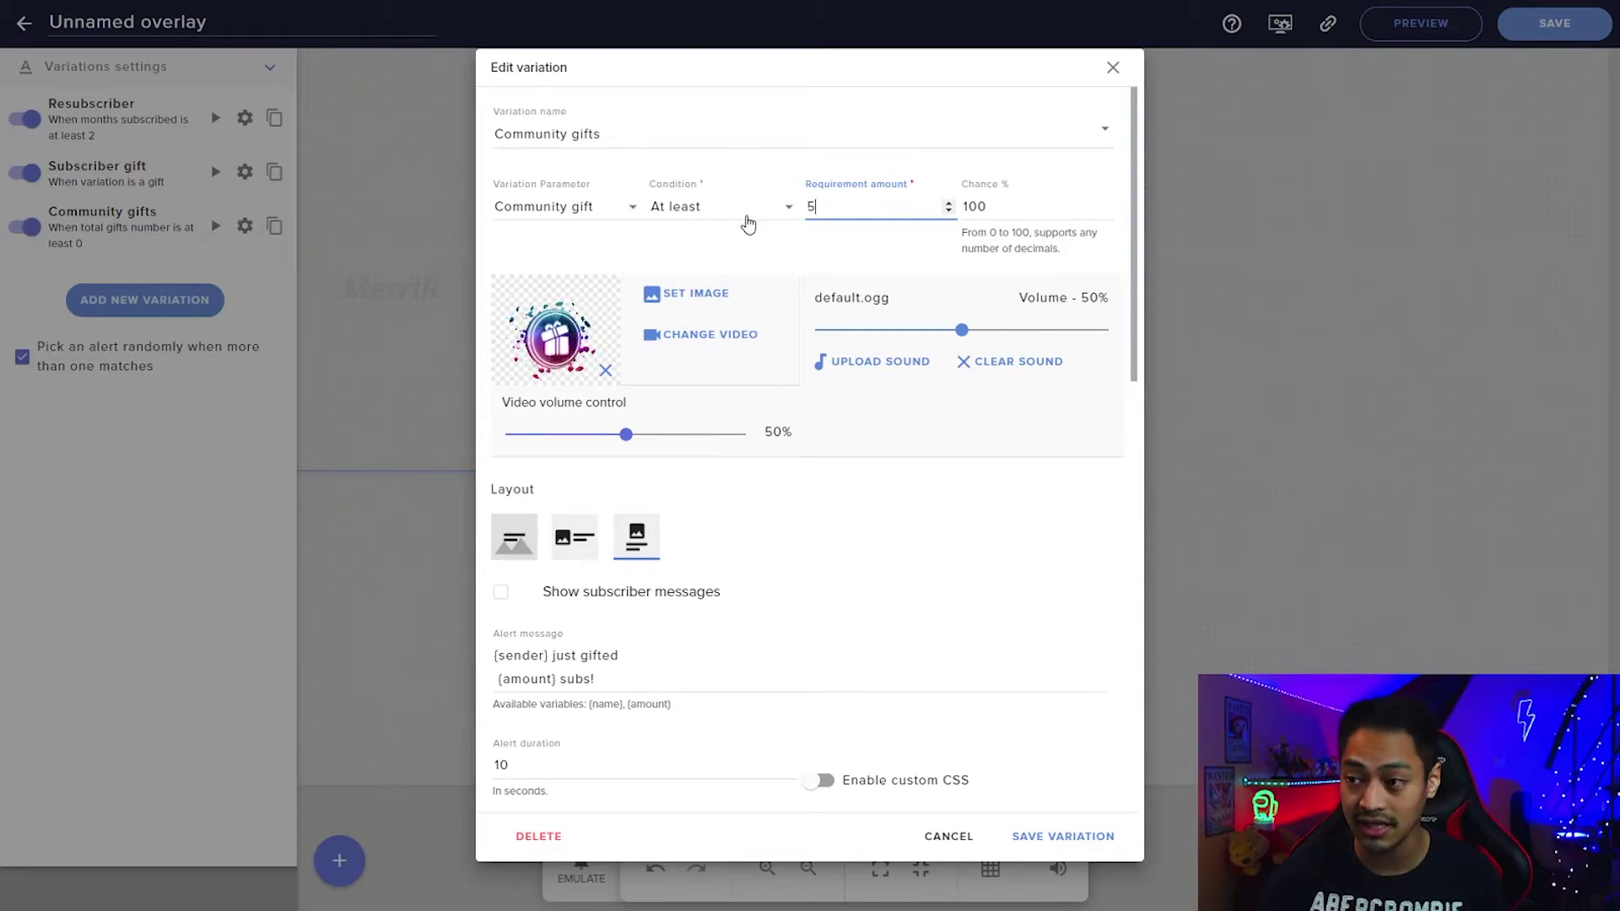
pyautogui.doubleClick(810, 207)
pyautogui.write('10')
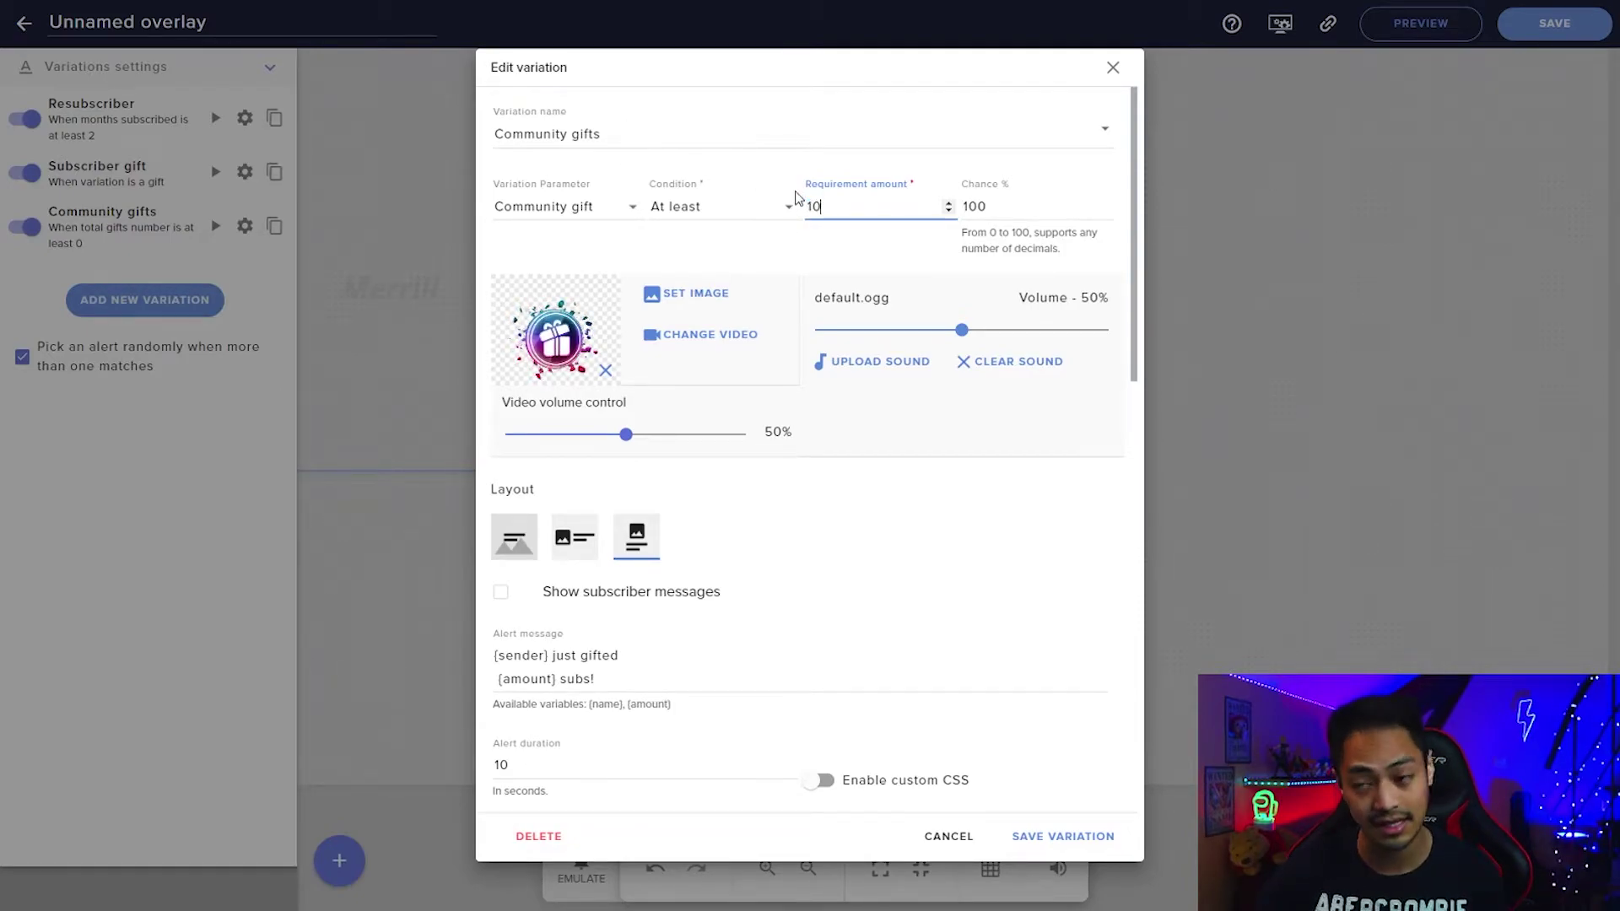
pyautogui.press('BackSpace')
pyautogui.write('10')
pyautogui.press('BackSpace')
pyautogui.press('BackSpace')
pyautogui.write('10')
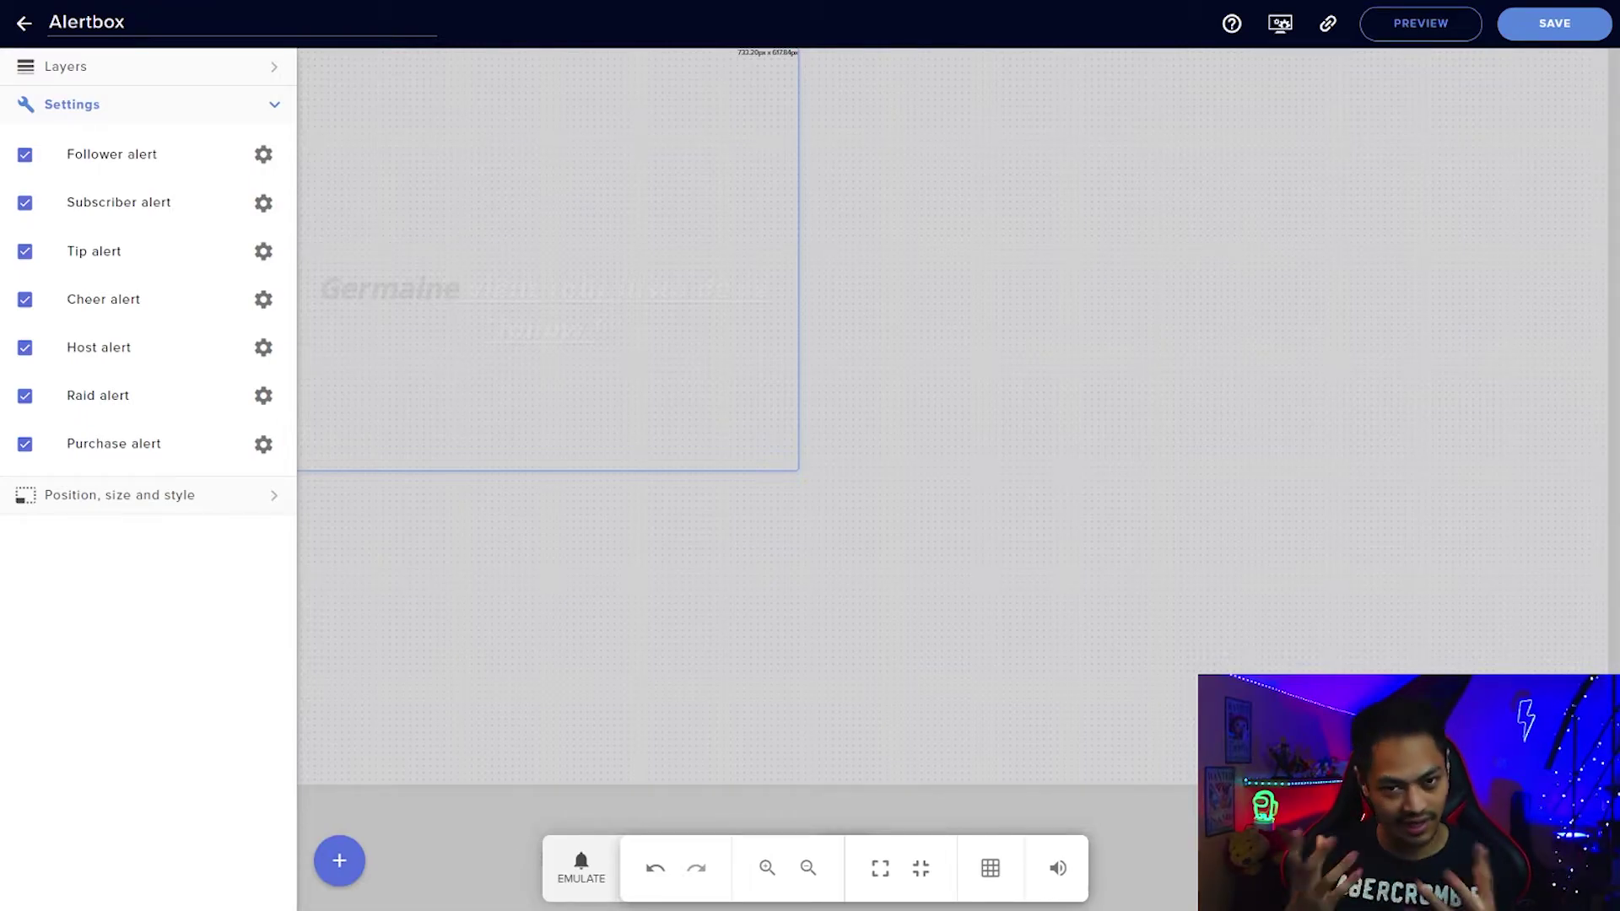
# Glance at the EMULATE test events, then save the Alertbox overlay and copy its URL.
pyautogui.click(582, 869)
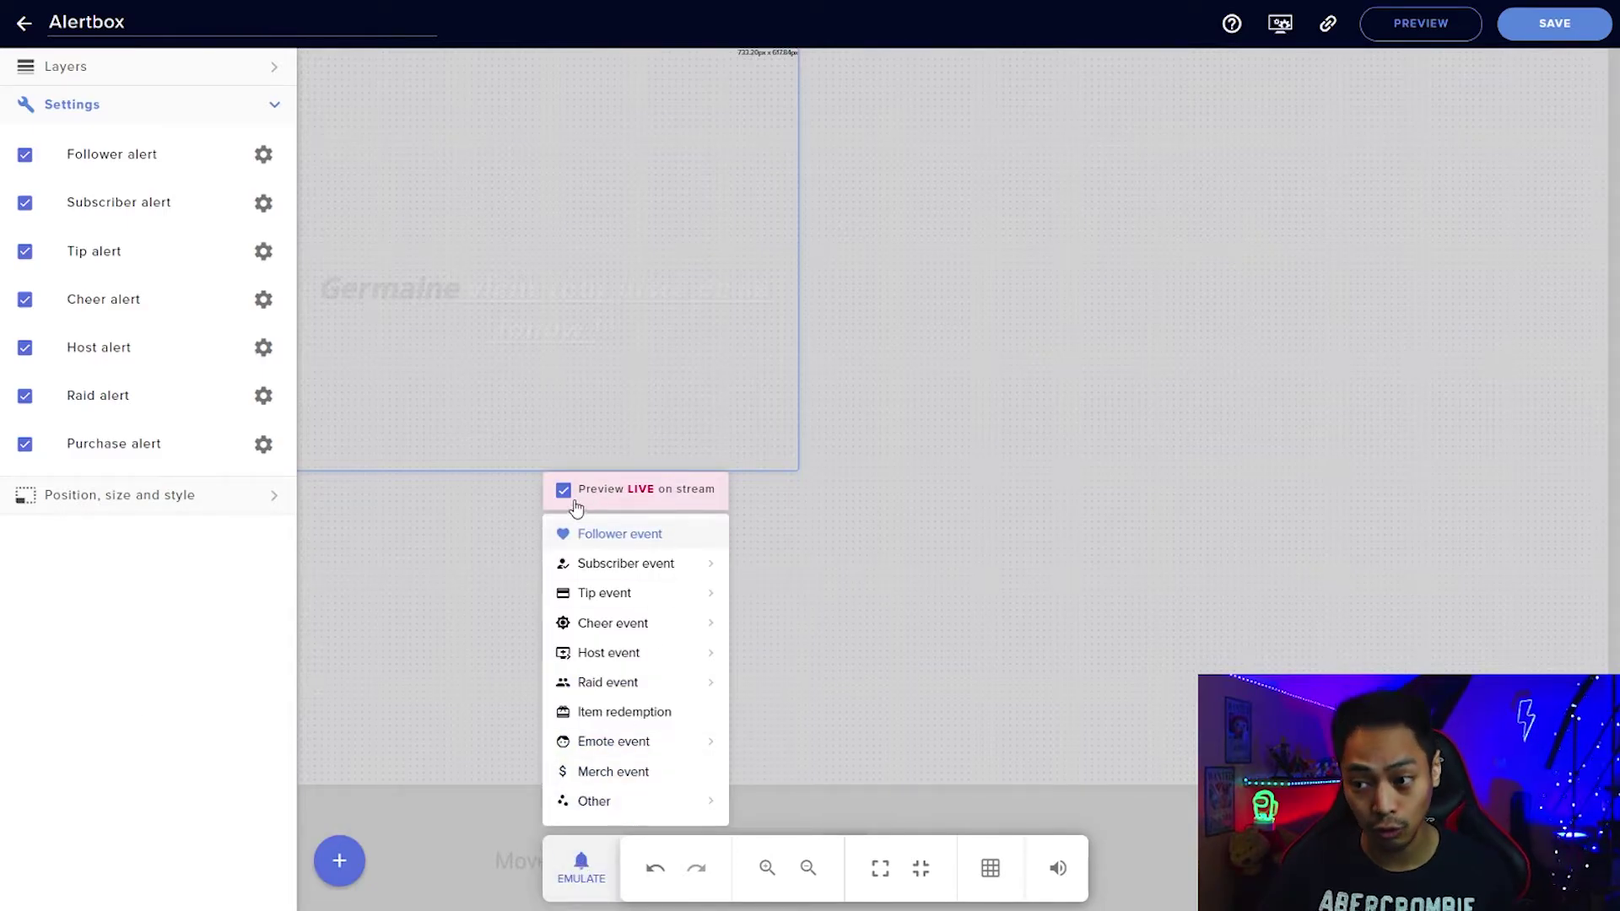
pyautogui.click(1039, 449)
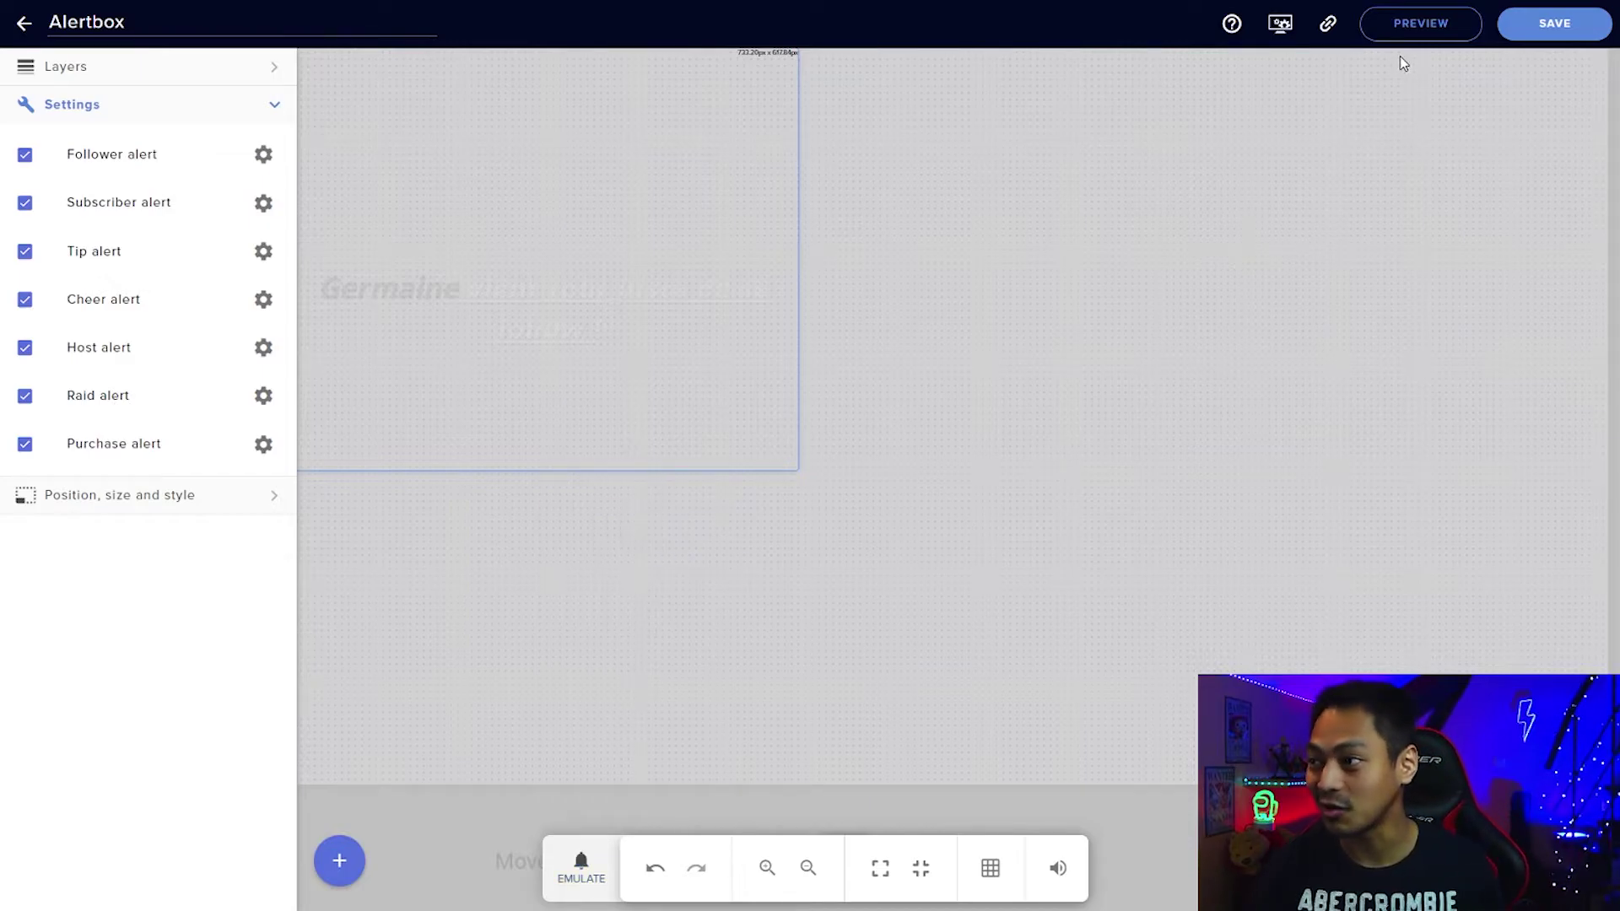
pyautogui.click(1534, 32)
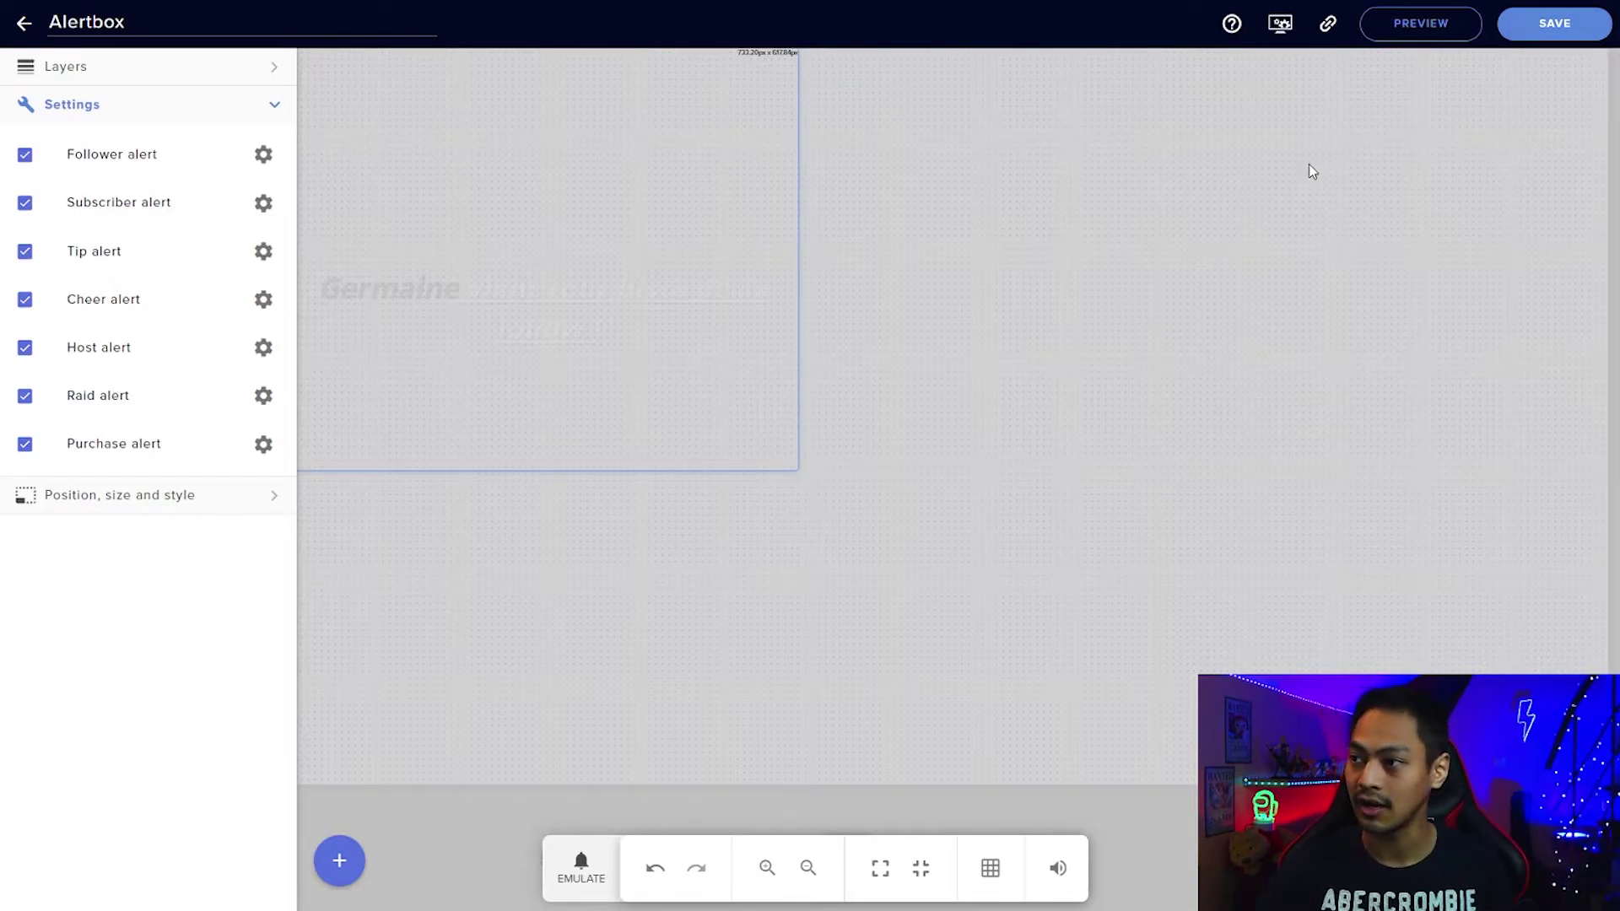
pyautogui.click(1328, 32)
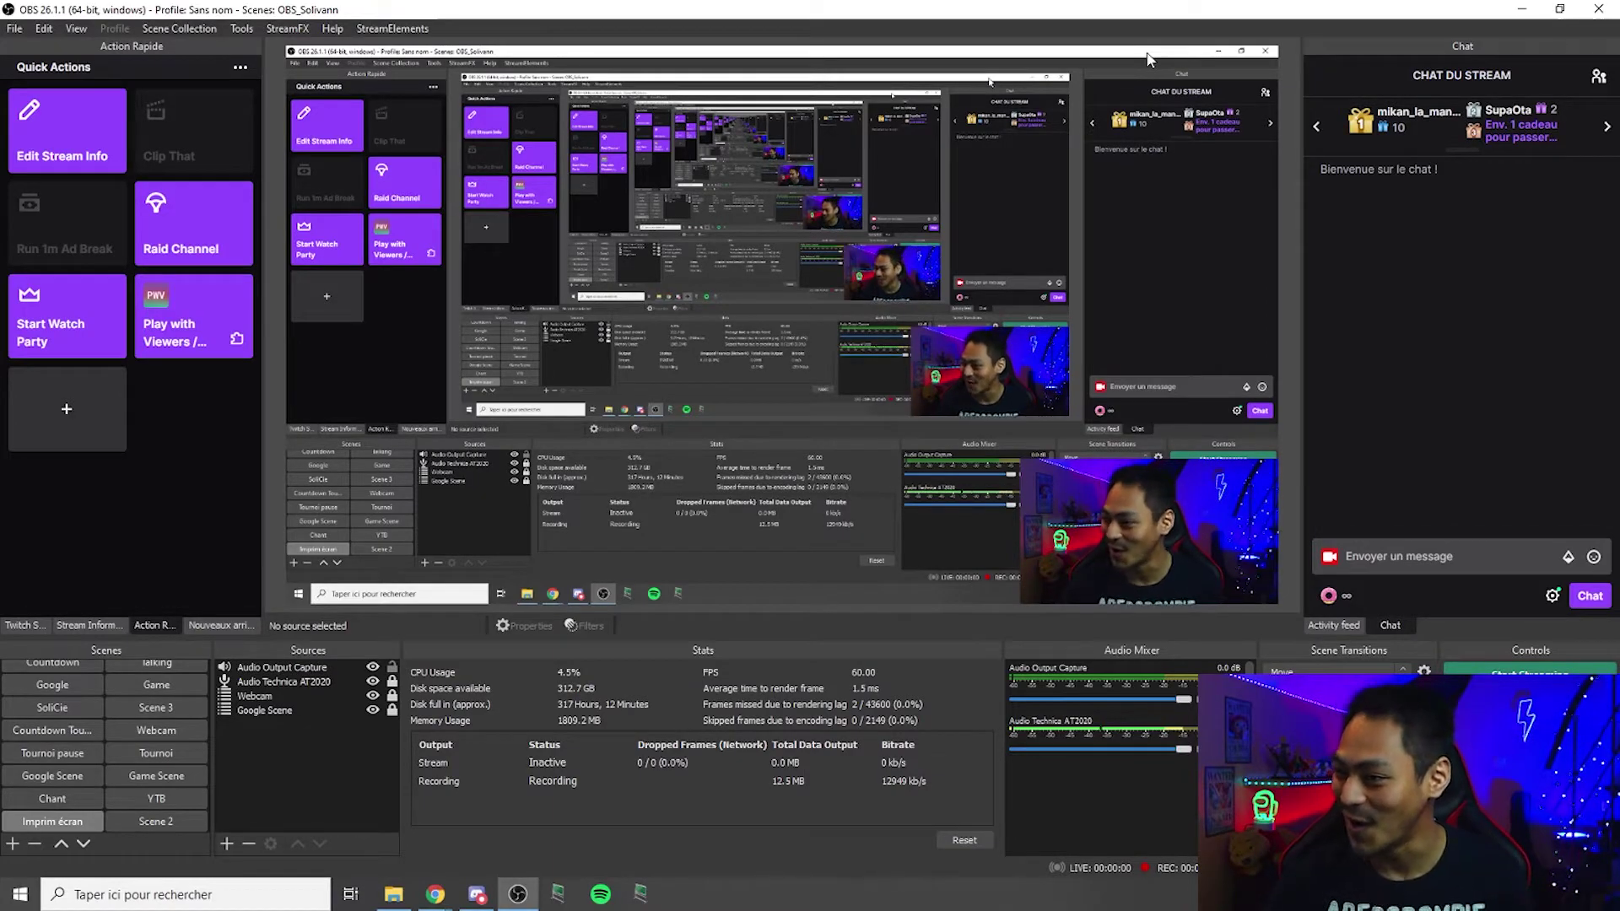
# Add an OBS browser source named StreamElements using the pasted overlay URL at 1920x1080.
pyautogui.rightClick(286, 753)
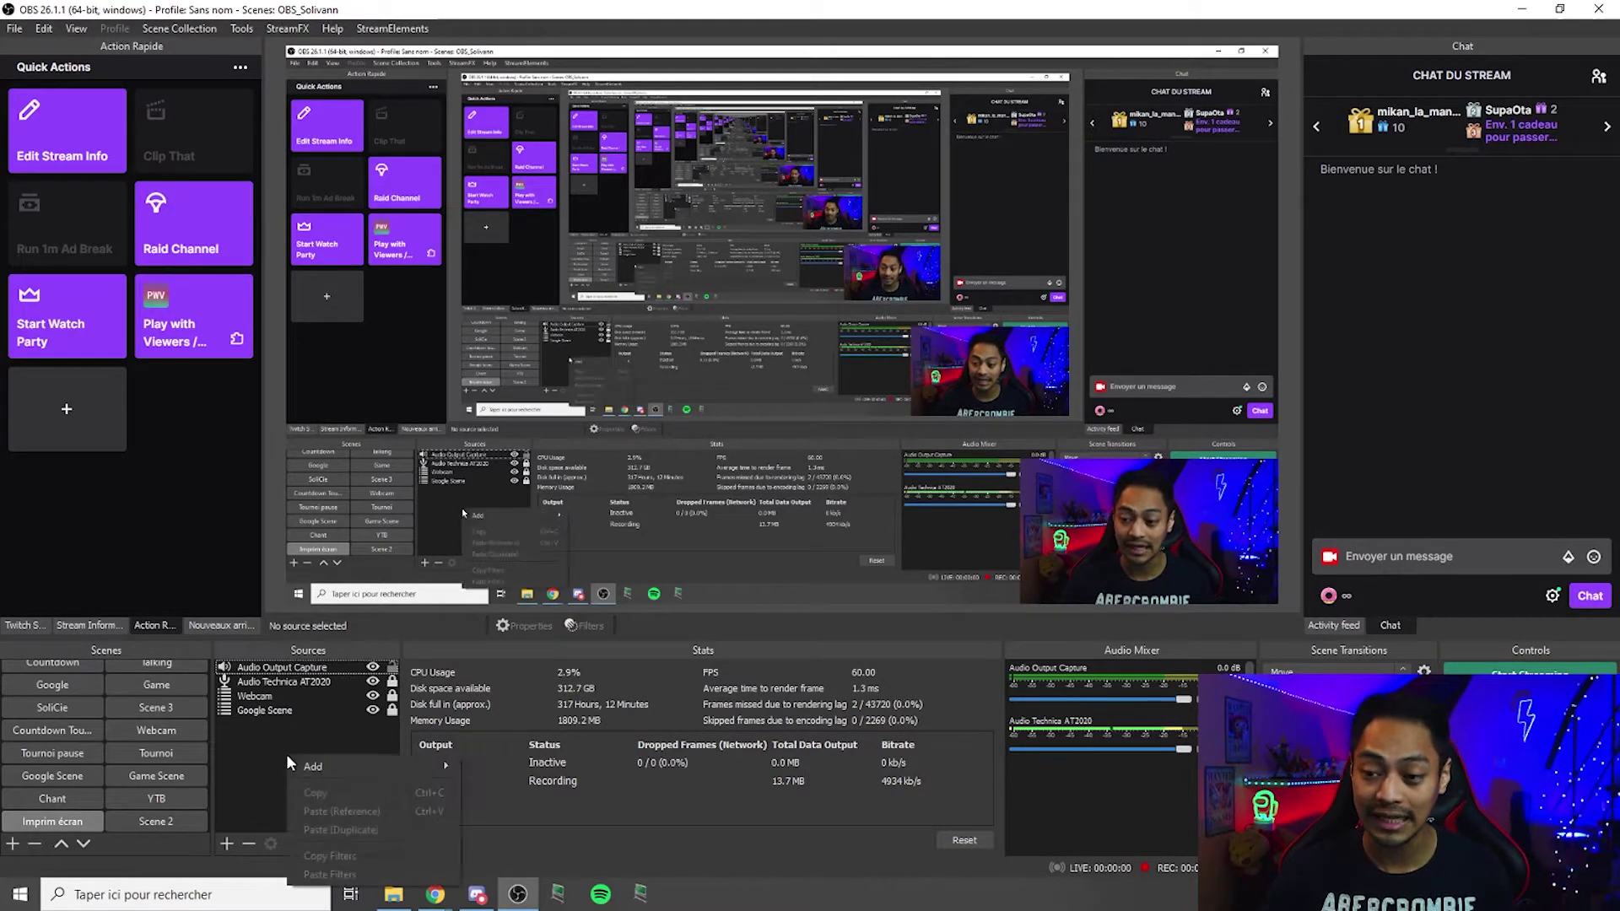
pyautogui.moveTo(315, 767)
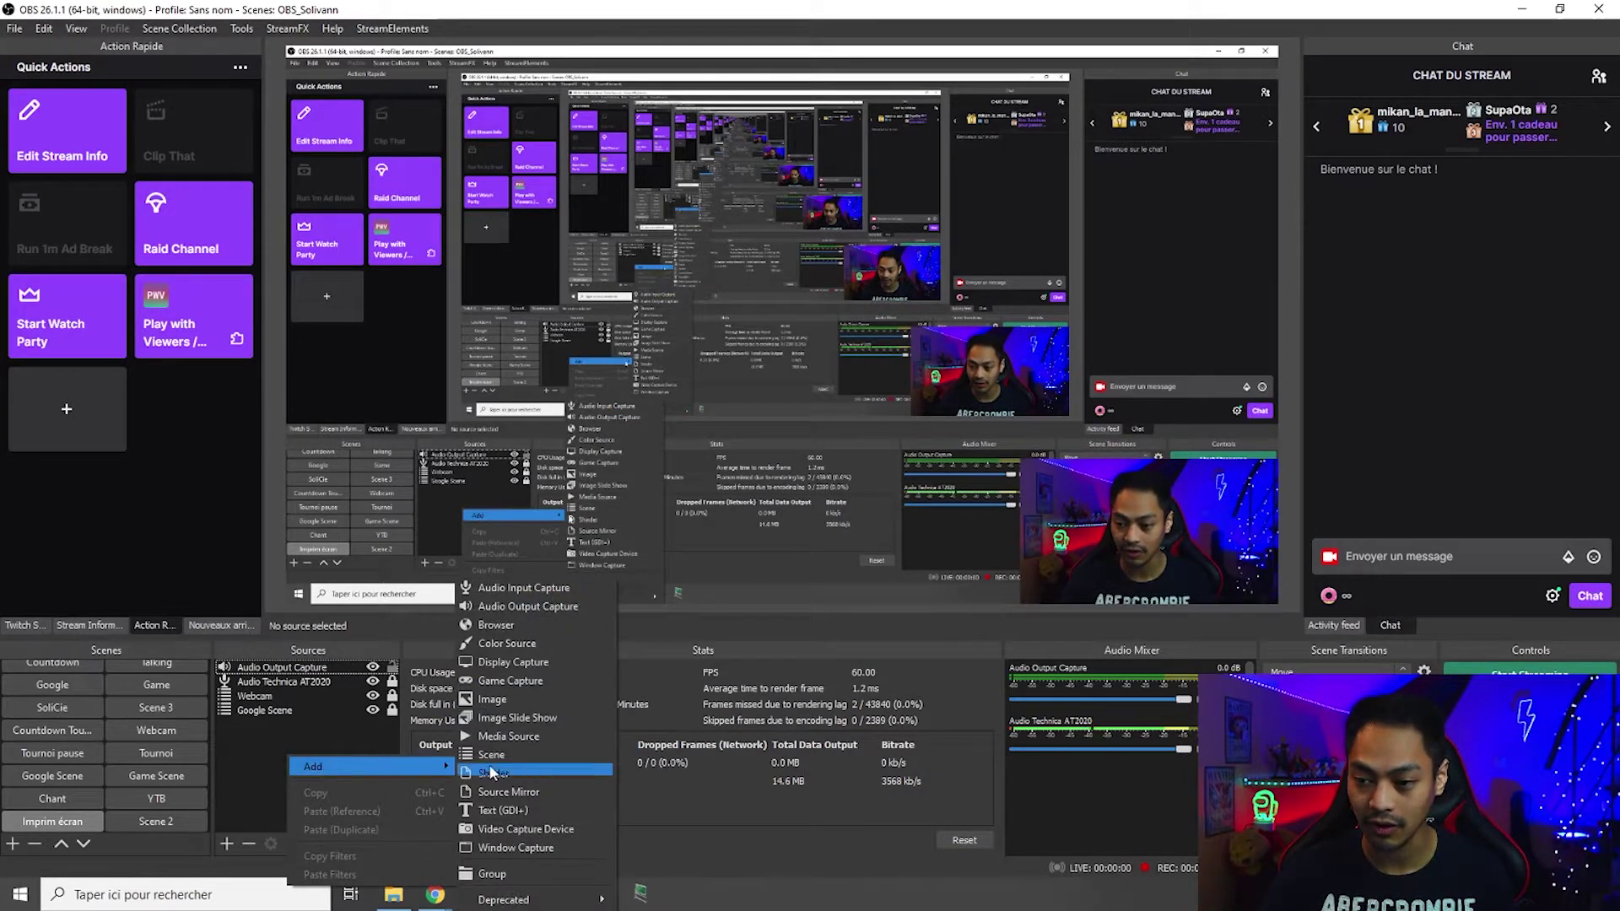
pyautogui.click(535, 626)
pyautogui.write('Stre')
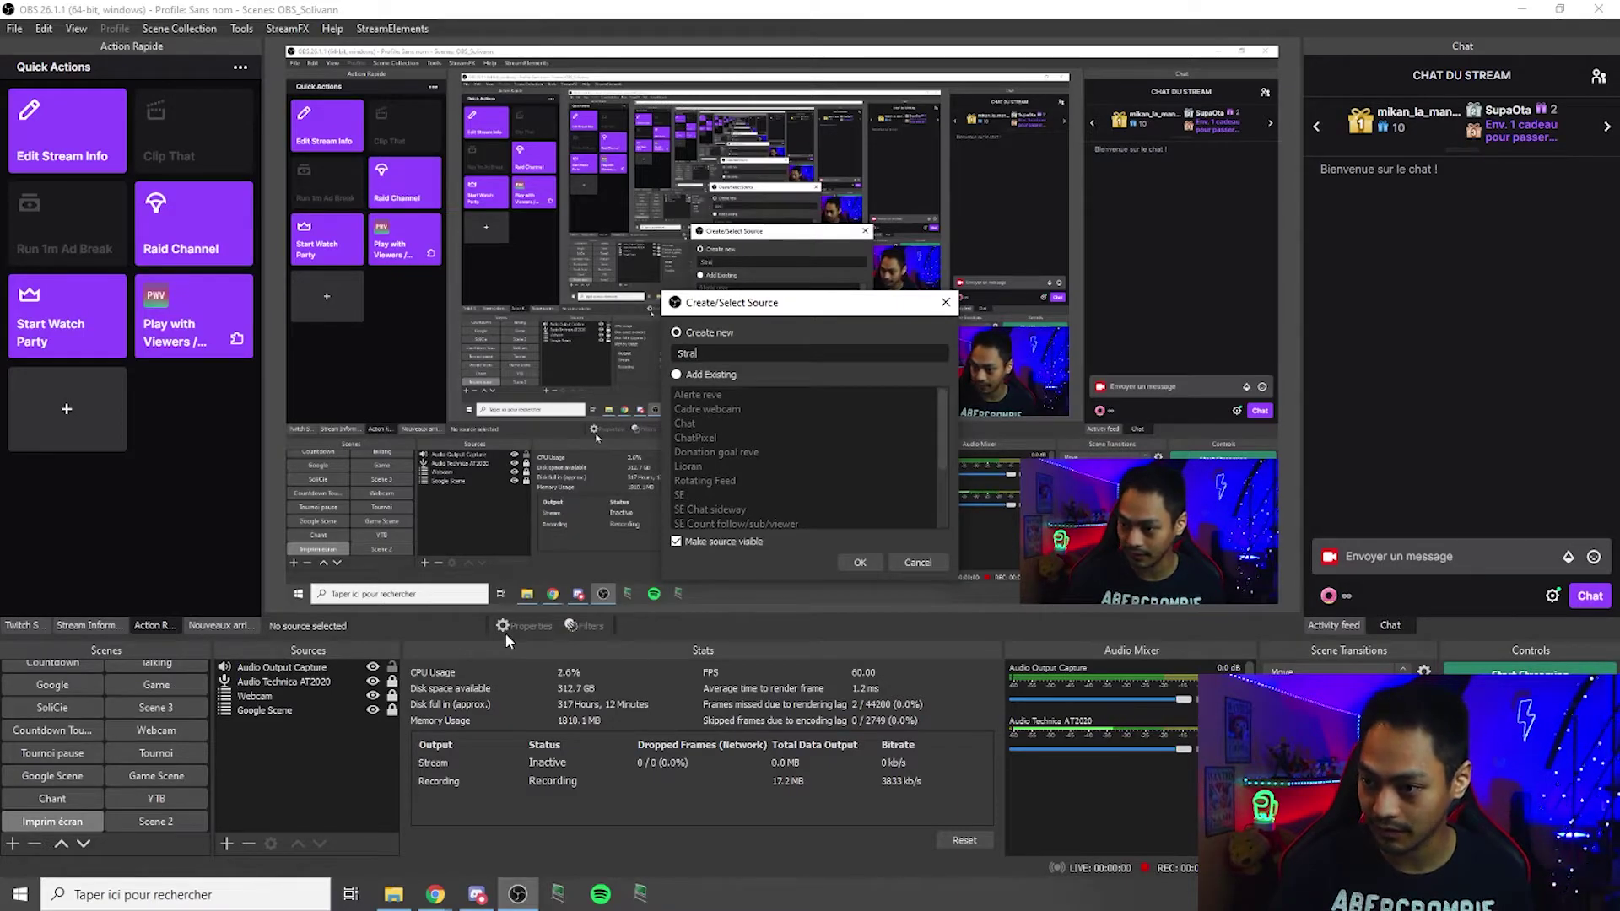
pyautogui.write('amElements')
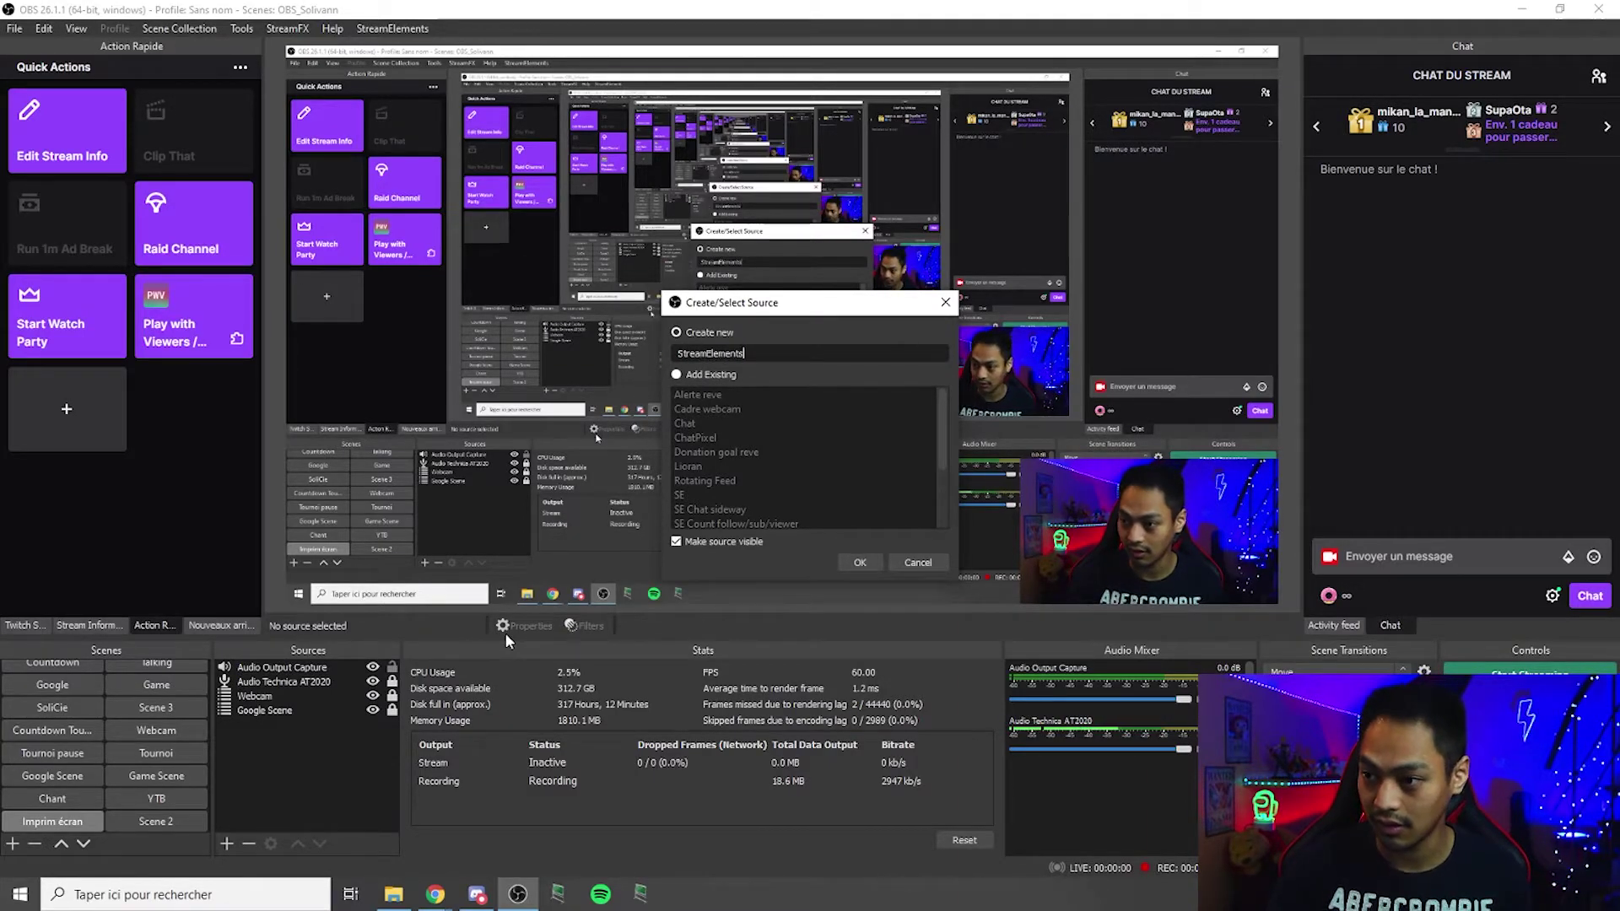
pyautogui.press('Return')
pyautogui.moveTo(745, 516); pyautogui.dragTo(585, 516)
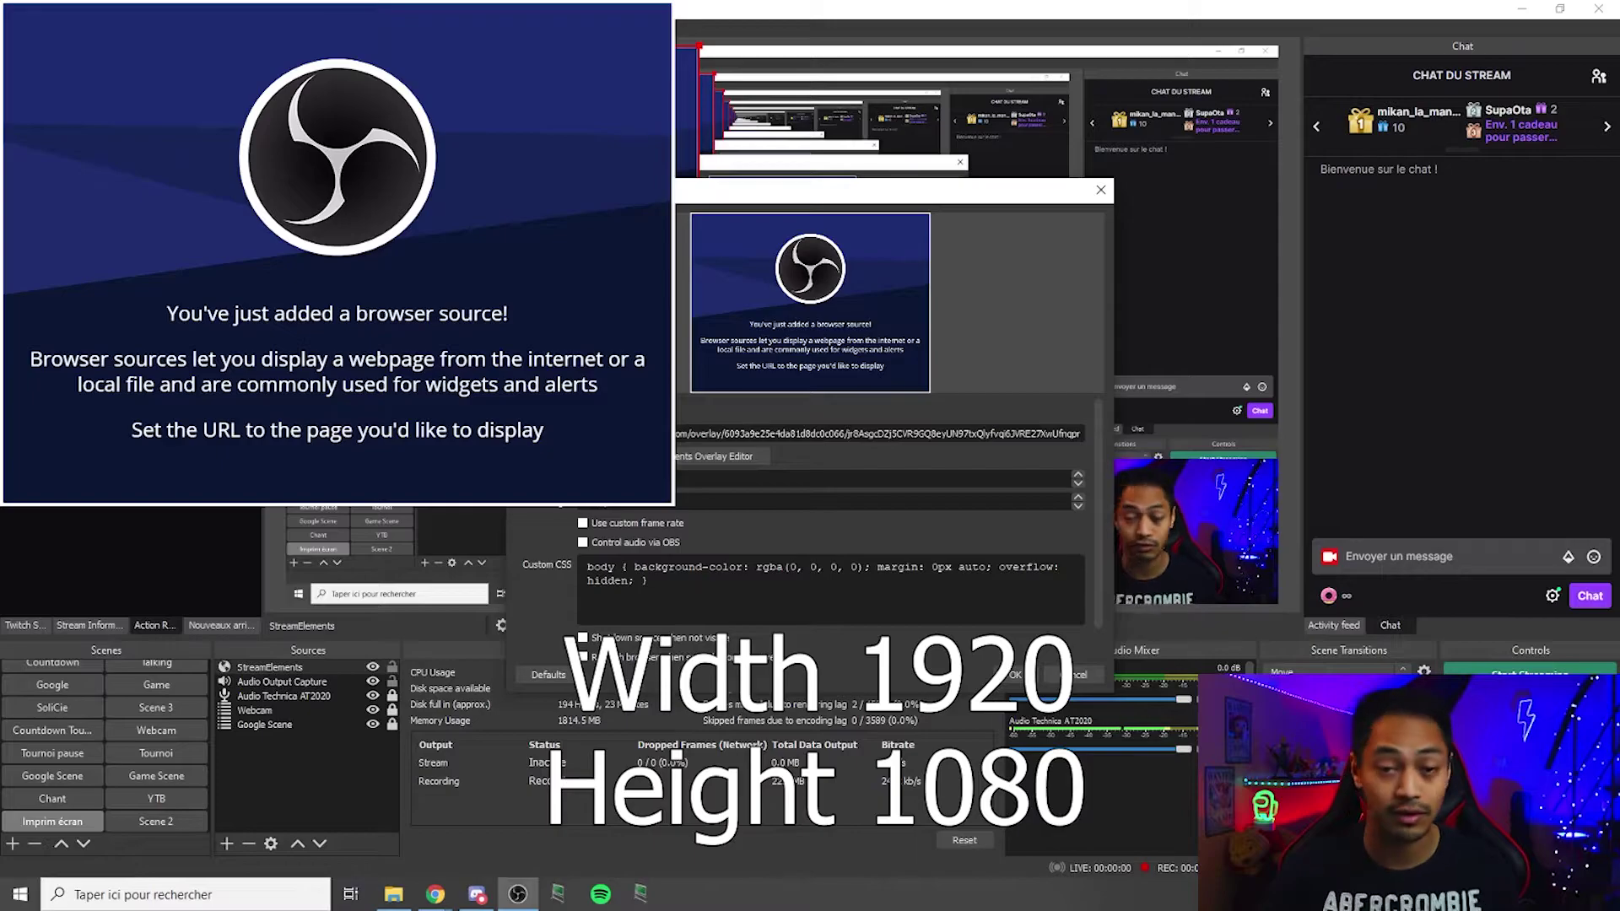
pyautogui.press('Return')
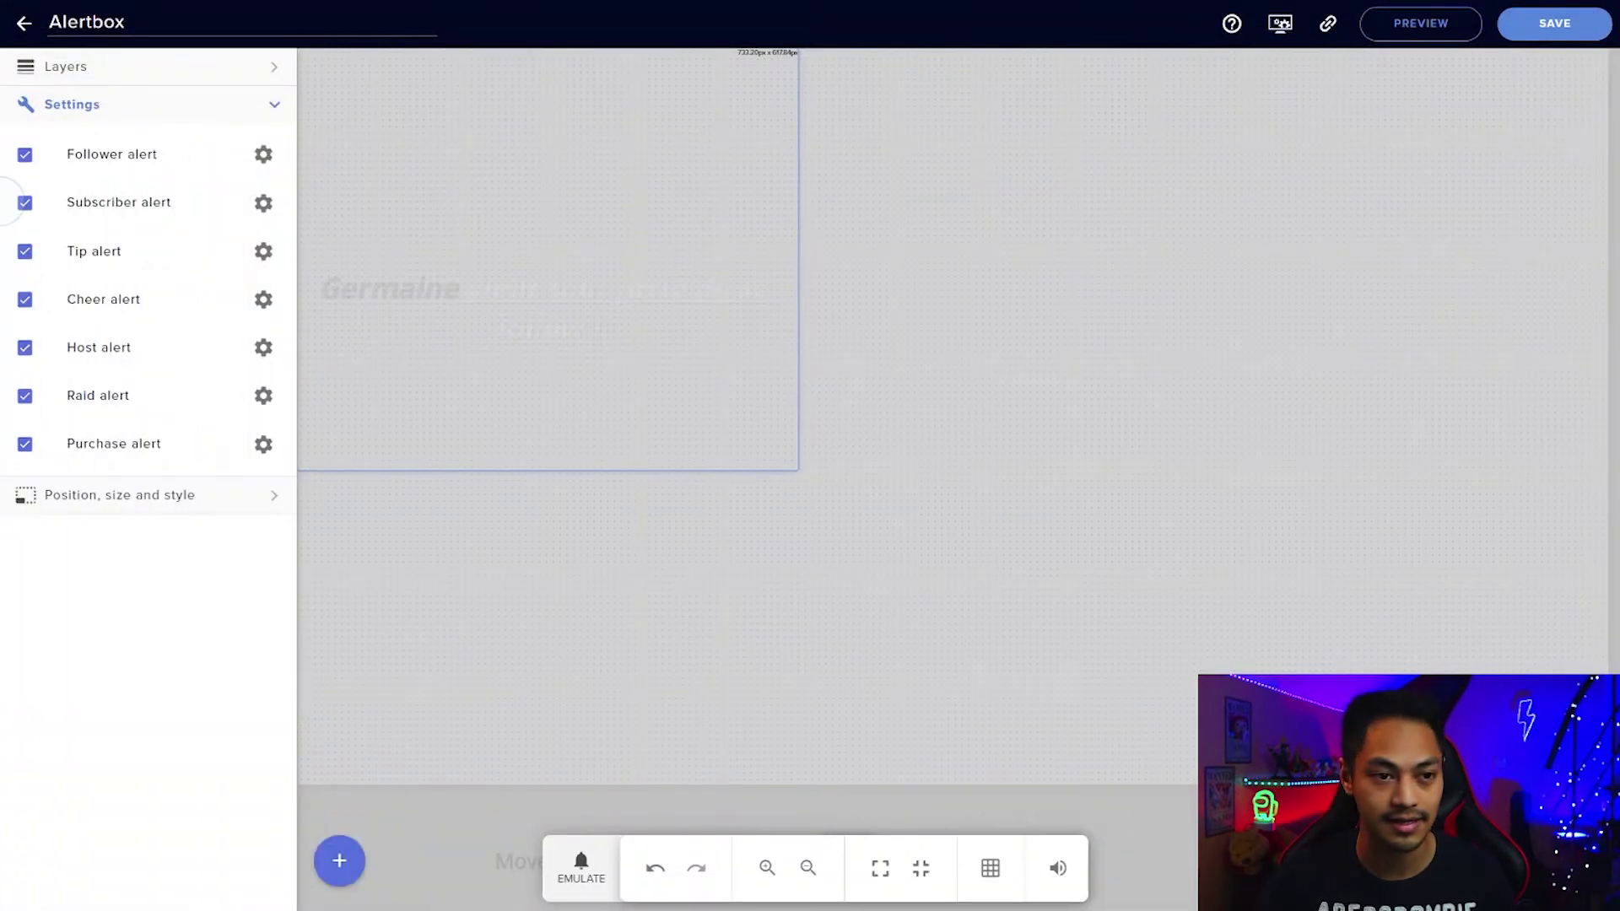
# Play a test follower alert from the emulate list, then maximize the OBS window.
pyautogui.click(582, 863)
pyautogui.click(631, 550)
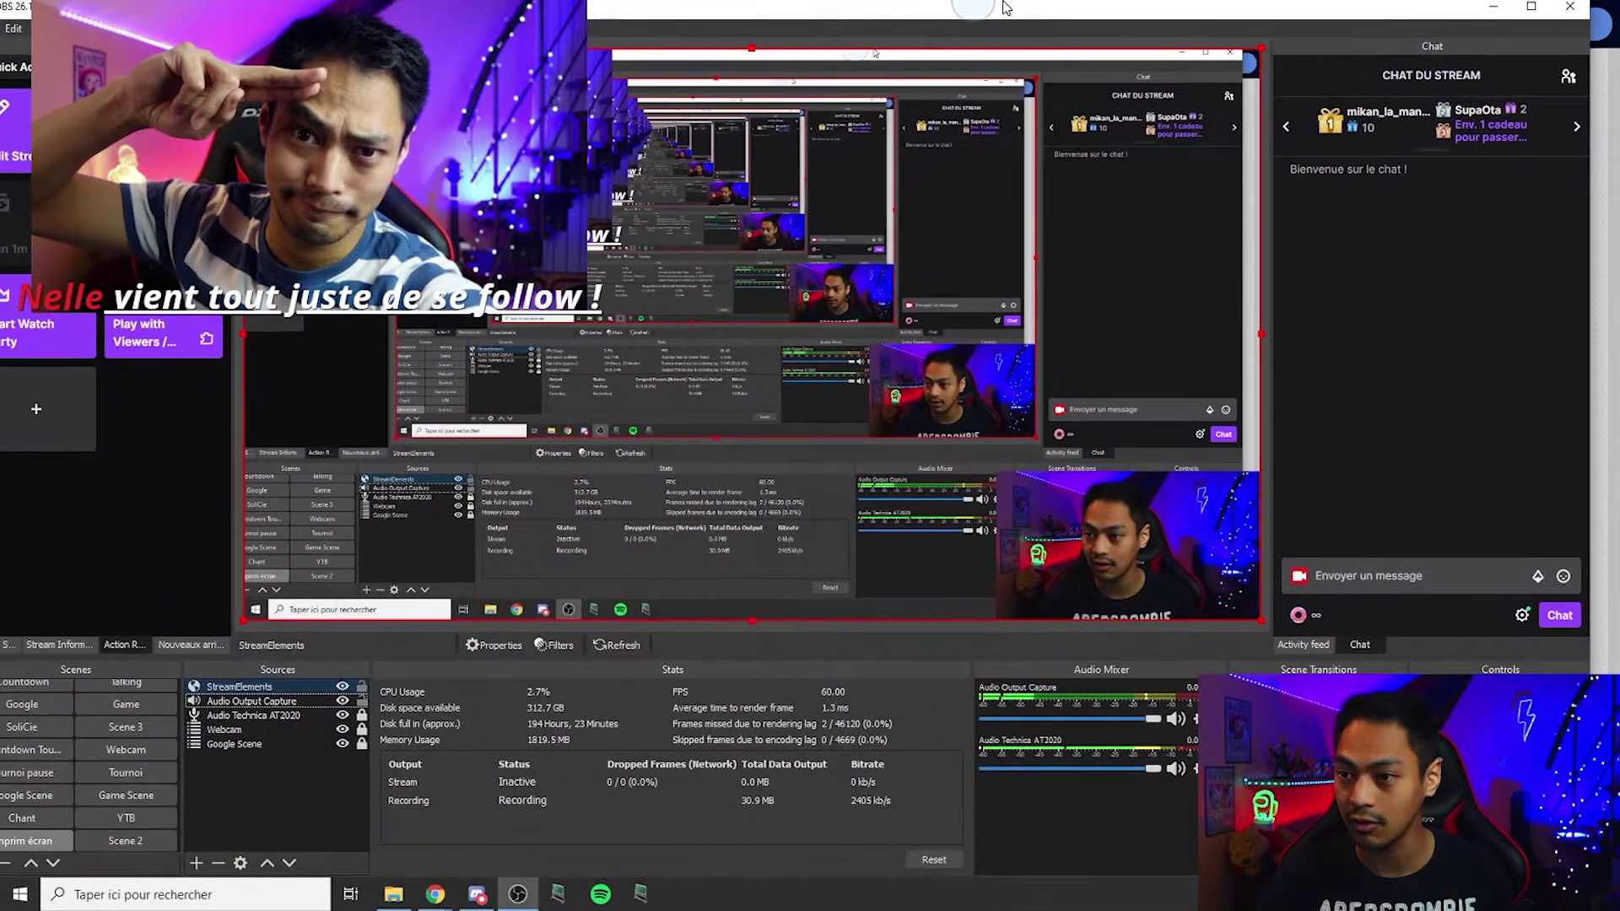
pyautogui.doubleClick(1006, 7)
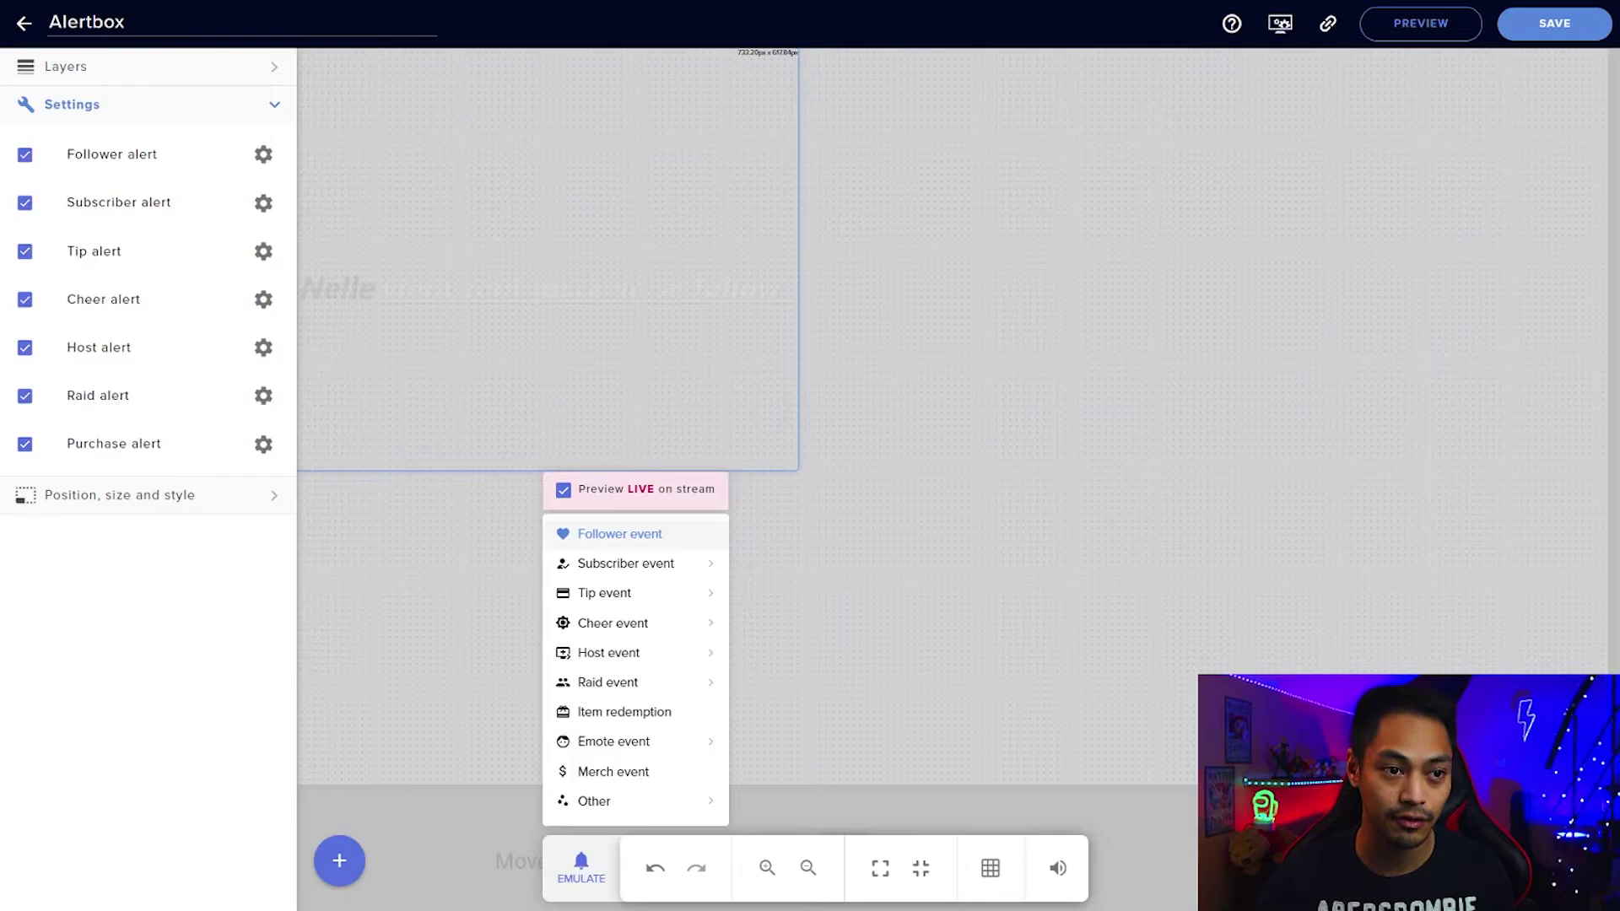
pyautogui.moveTo(700, 609)
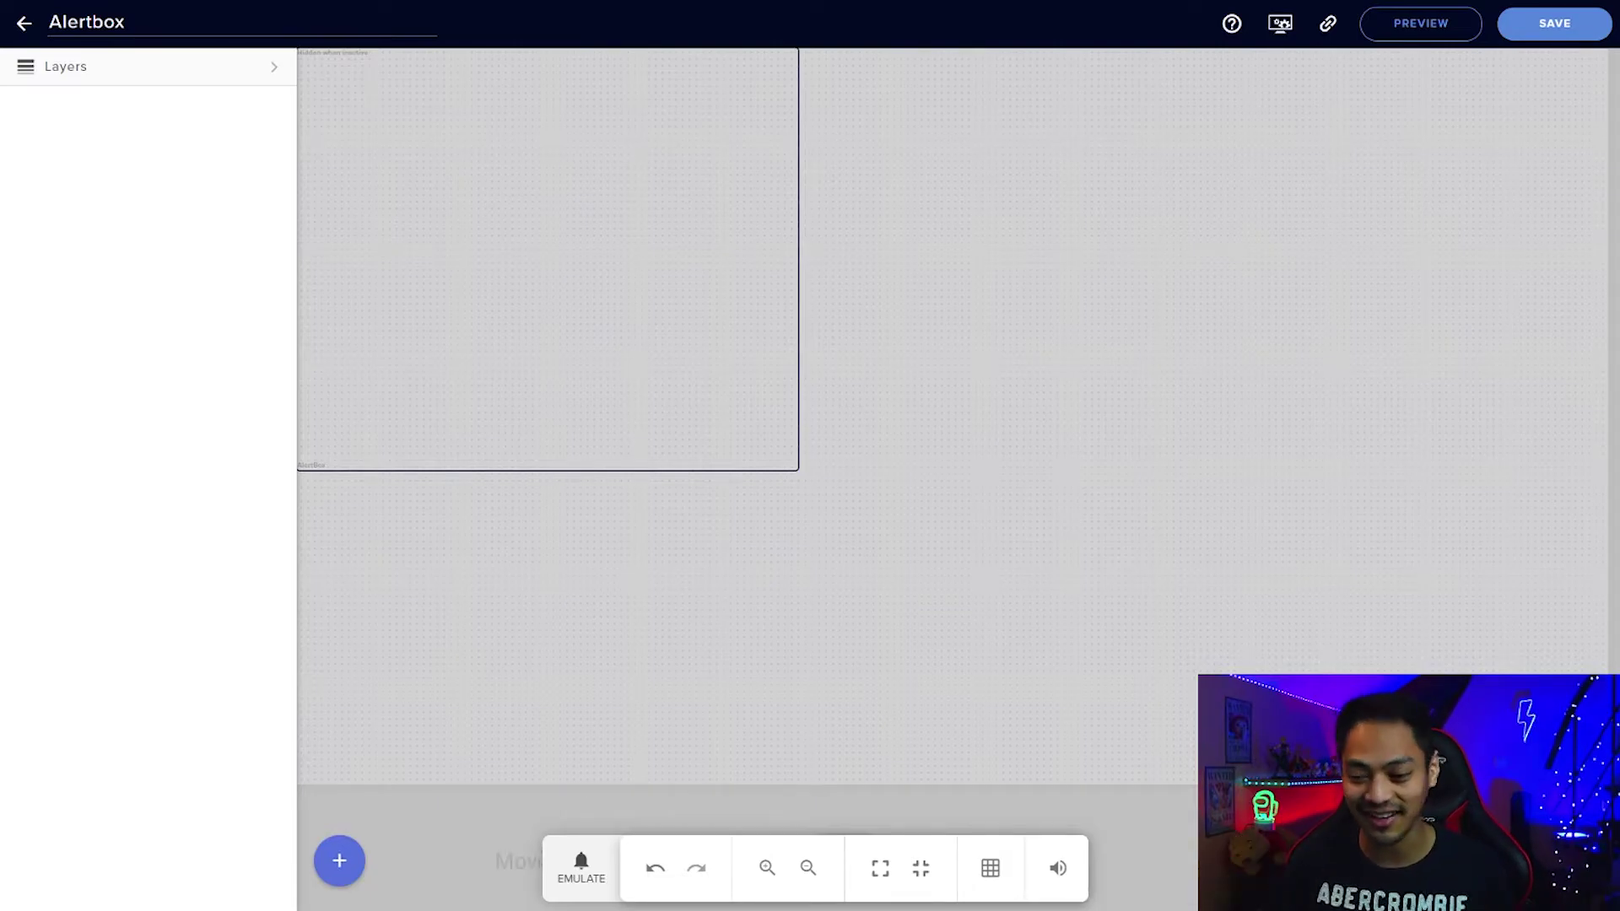
# Add a 10-minute Countdown widget from the ENGAGEMENT catalogue to the Alertbox overlay.
pyautogui.click(341, 861)
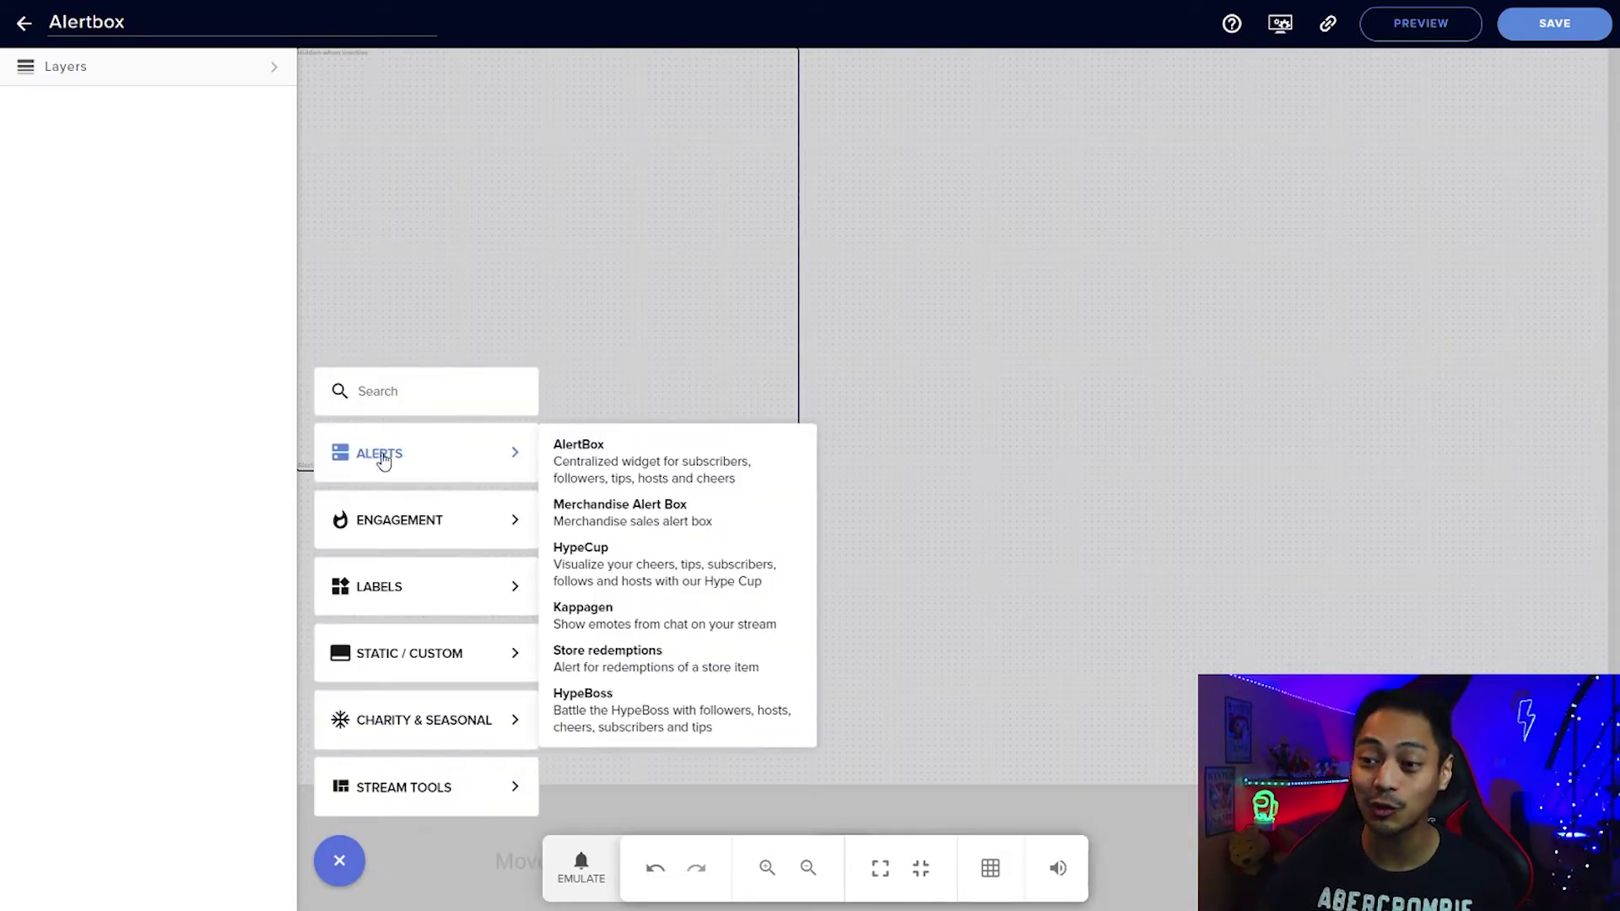
pyautogui.moveTo(341, 781)
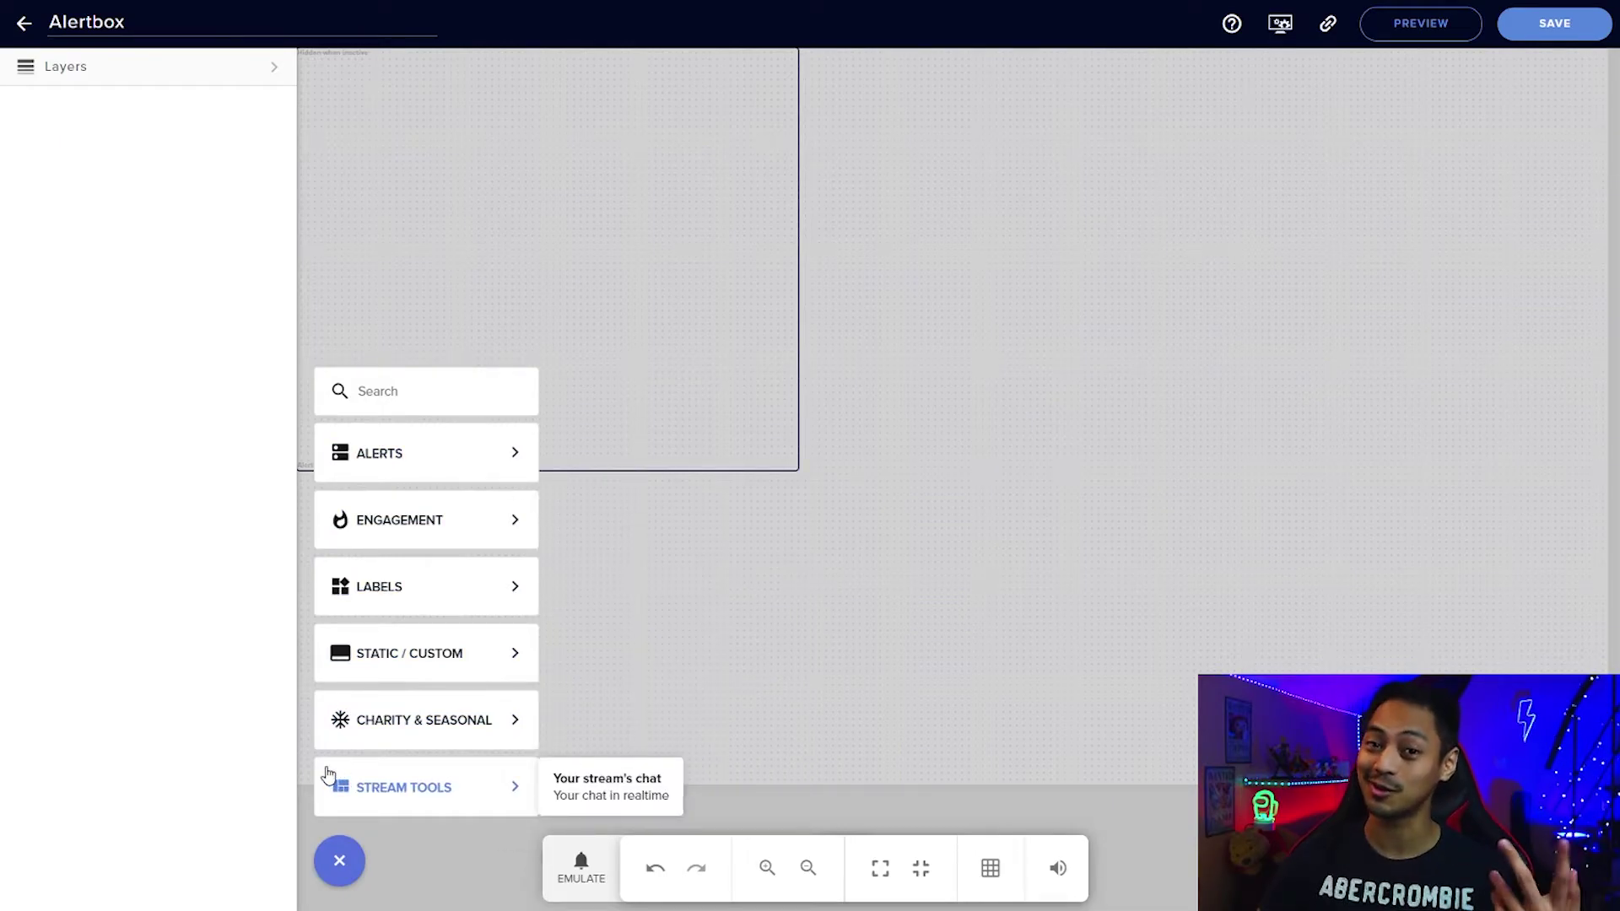
pyautogui.moveTo(483, 538)
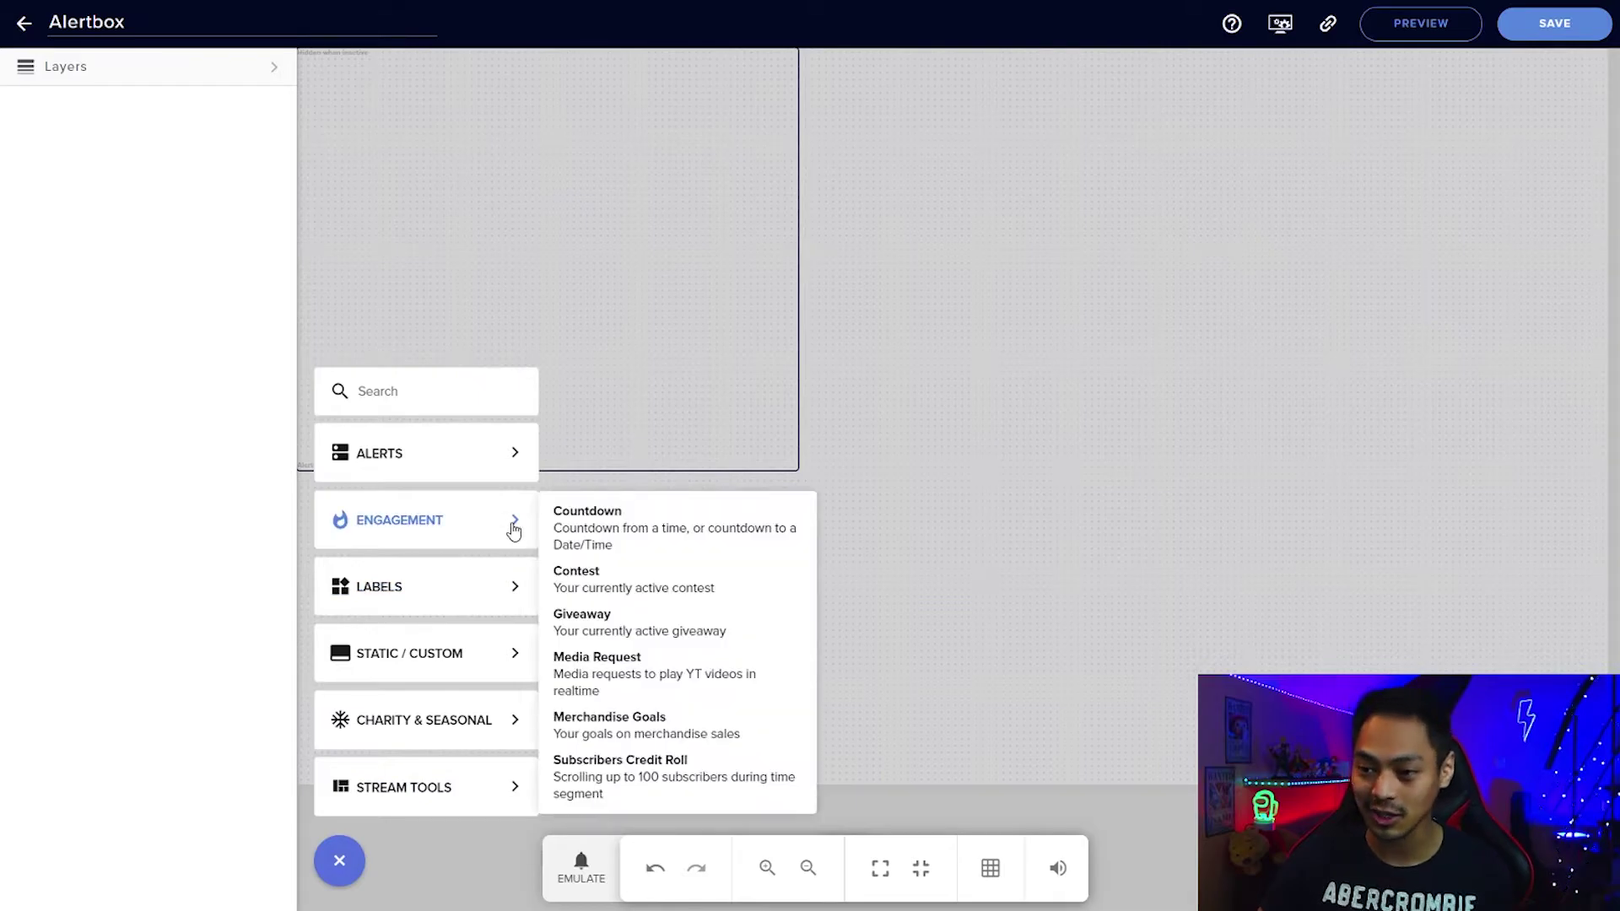
pyautogui.click(579, 529)
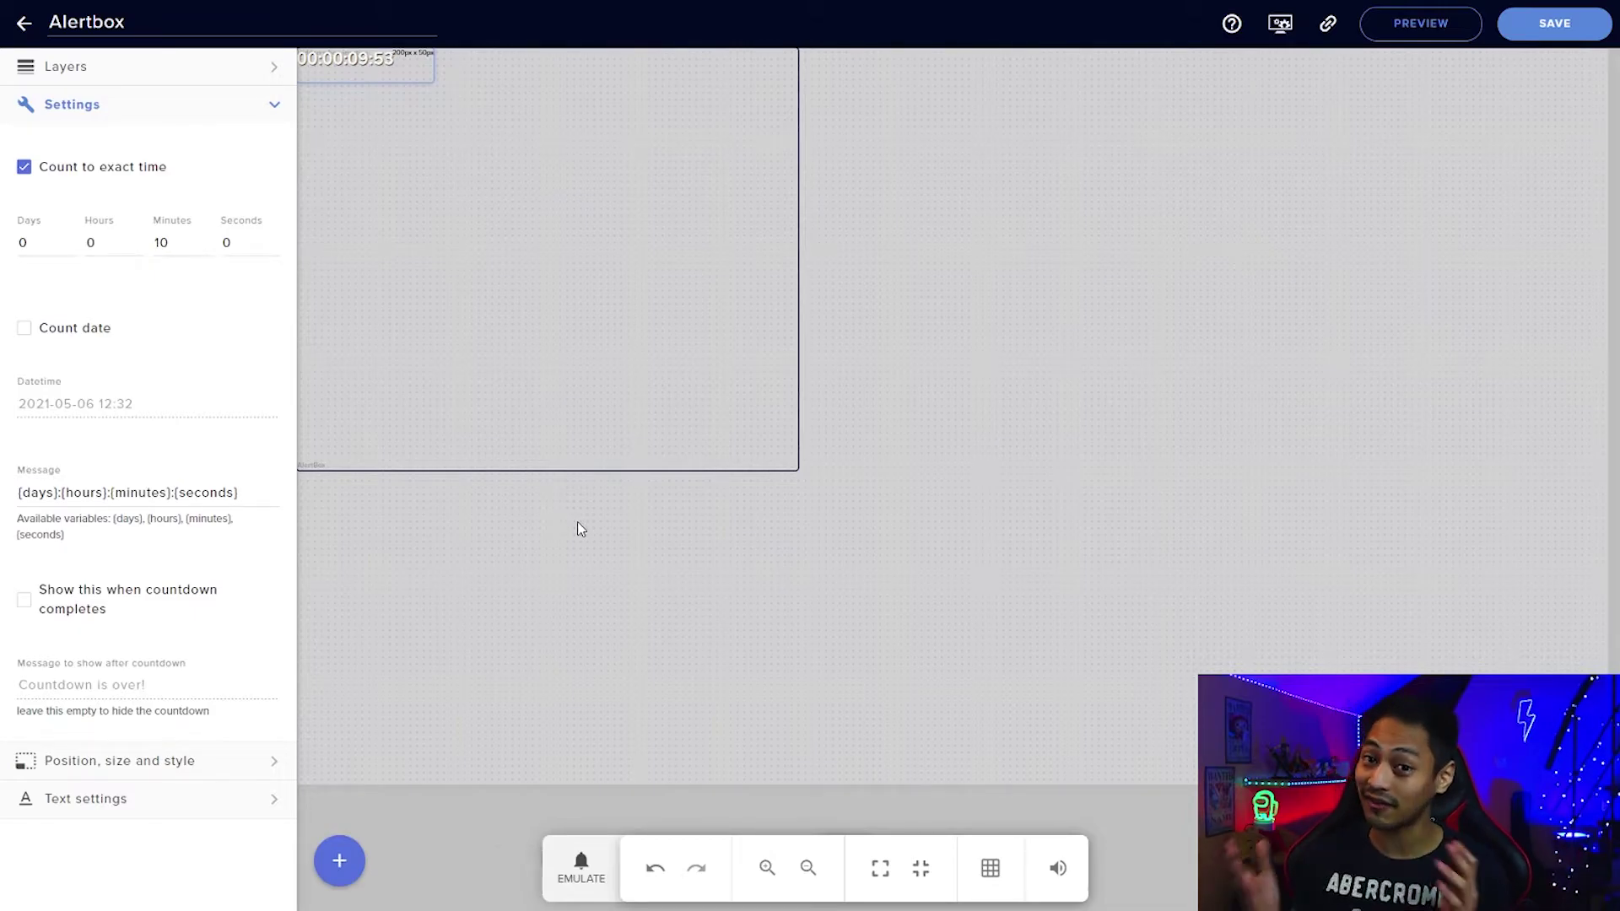
pyautogui.click(358, 854)
pyautogui.moveTo(389, 616)
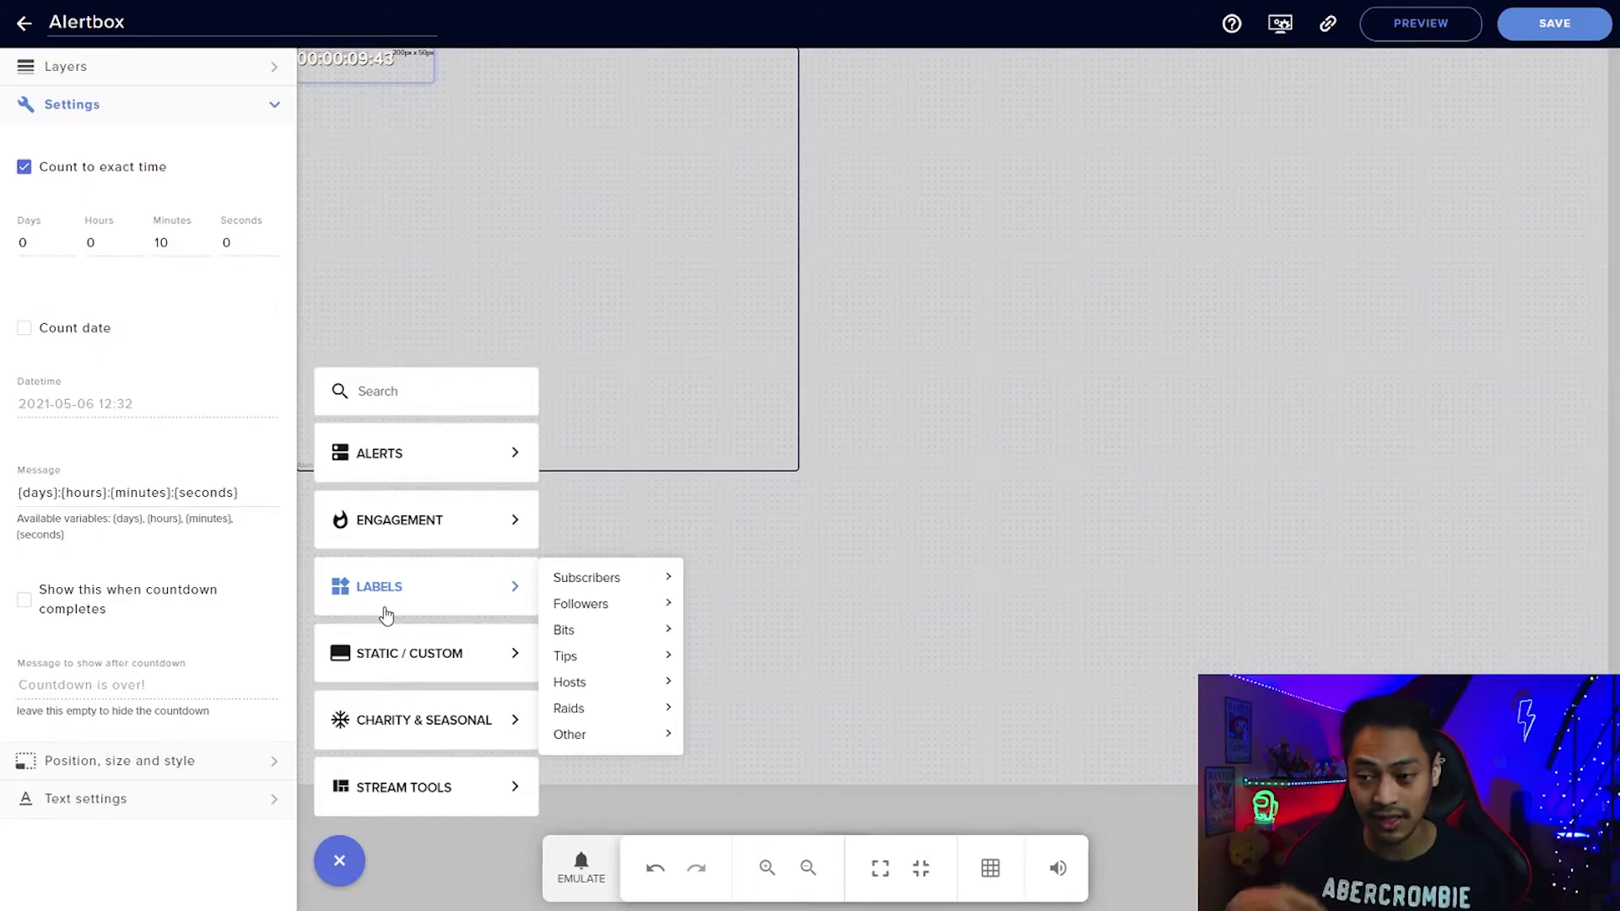
# Add a Latest Follower label and drag it below the countdown on the canvas.
pyautogui.moveTo(561, 604)
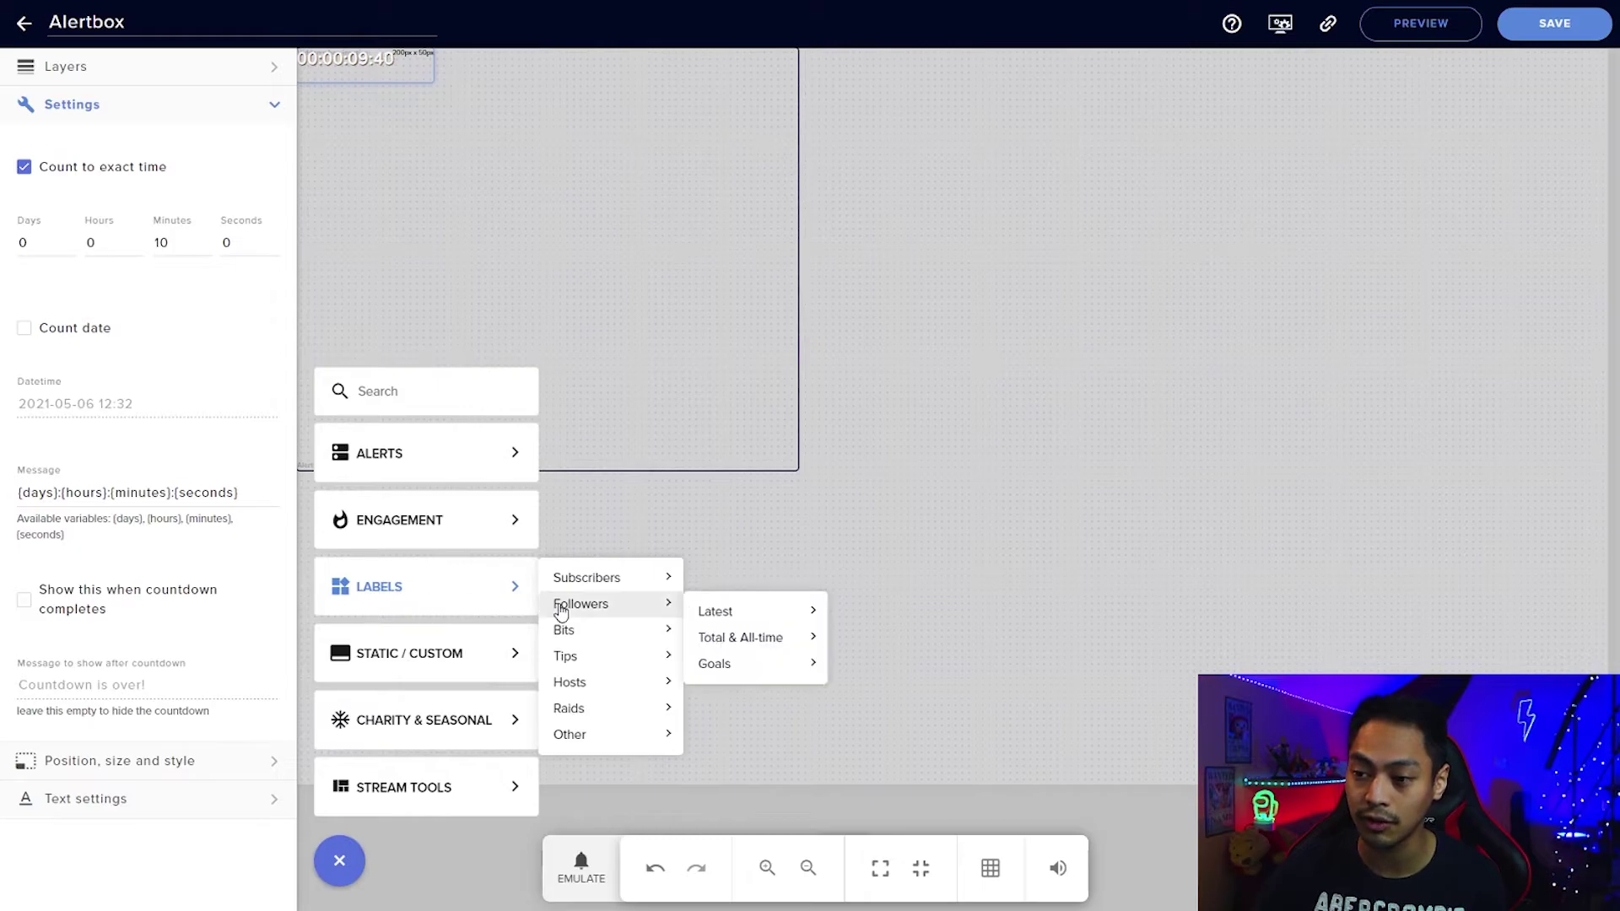
pyautogui.moveTo(705, 612)
pyautogui.click(905, 619)
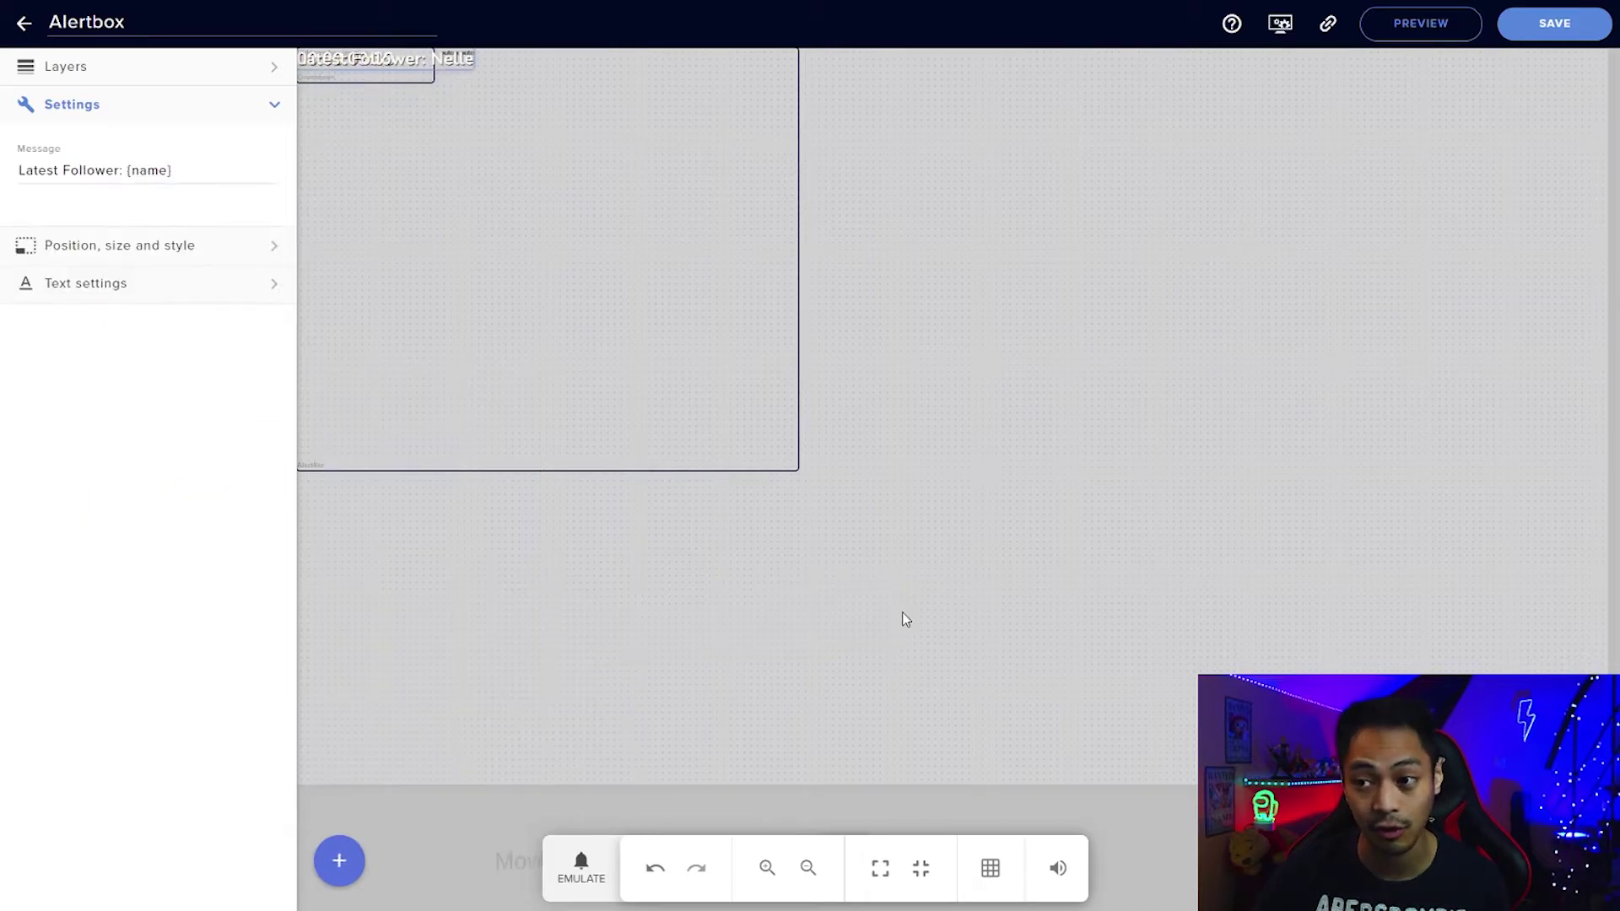
pyautogui.moveTo(365, 57); pyautogui.dragTo(405, 187)
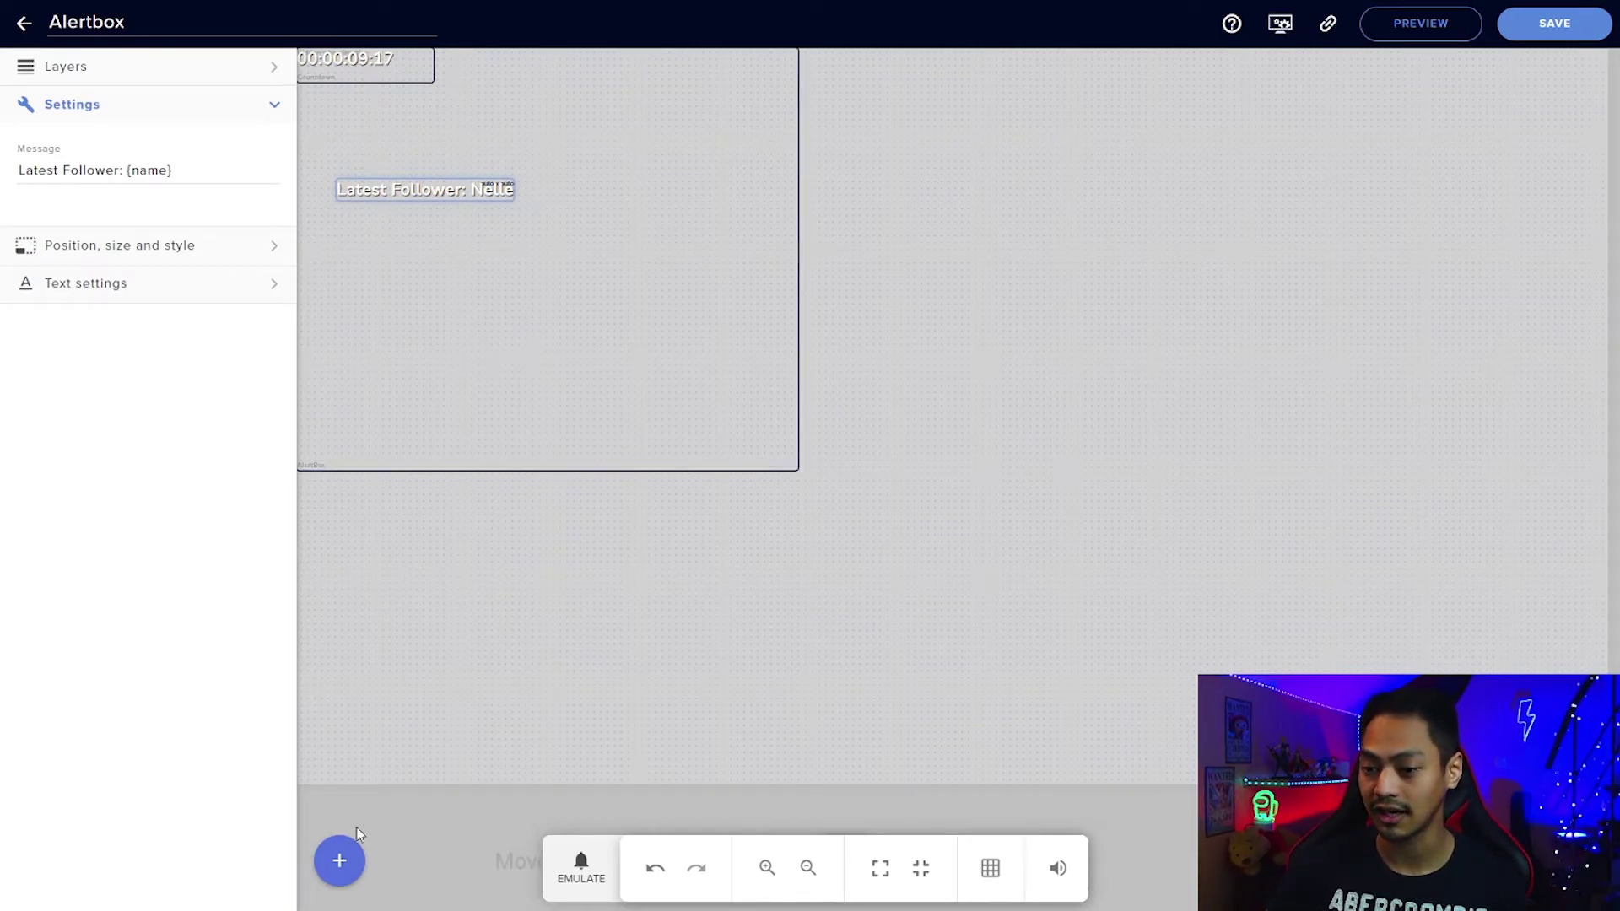
pyautogui.click(352, 865)
# Add the Kappagen emote widget and a stream chat box, moving the chat off the labels.
pyautogui.moveTo(419, 452)
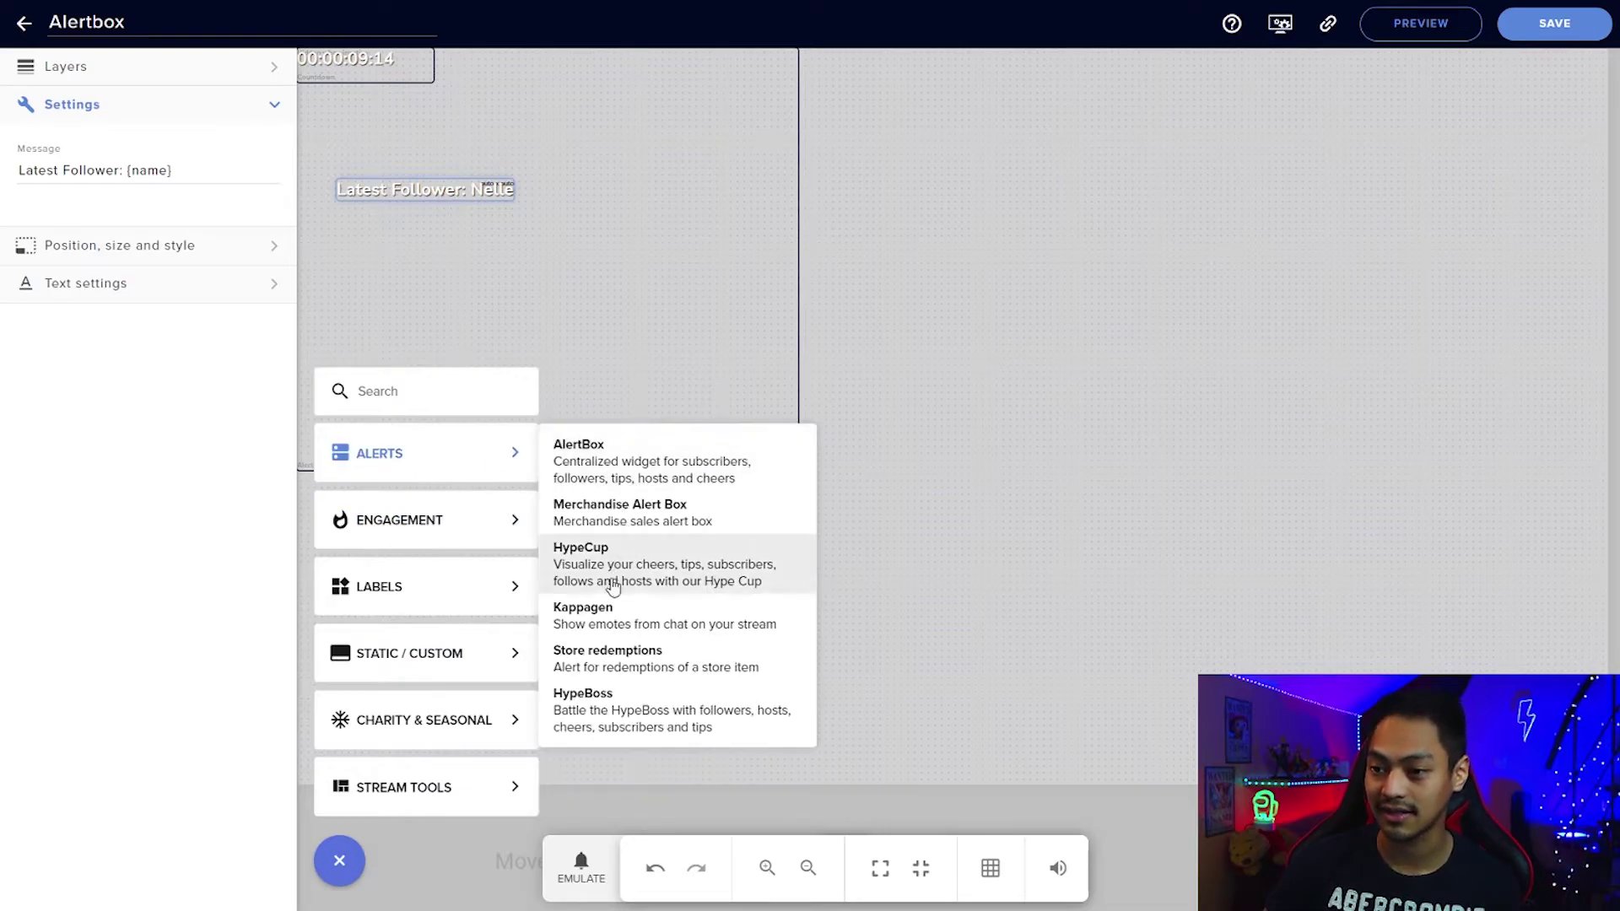
pyautogui.click(611, 622)
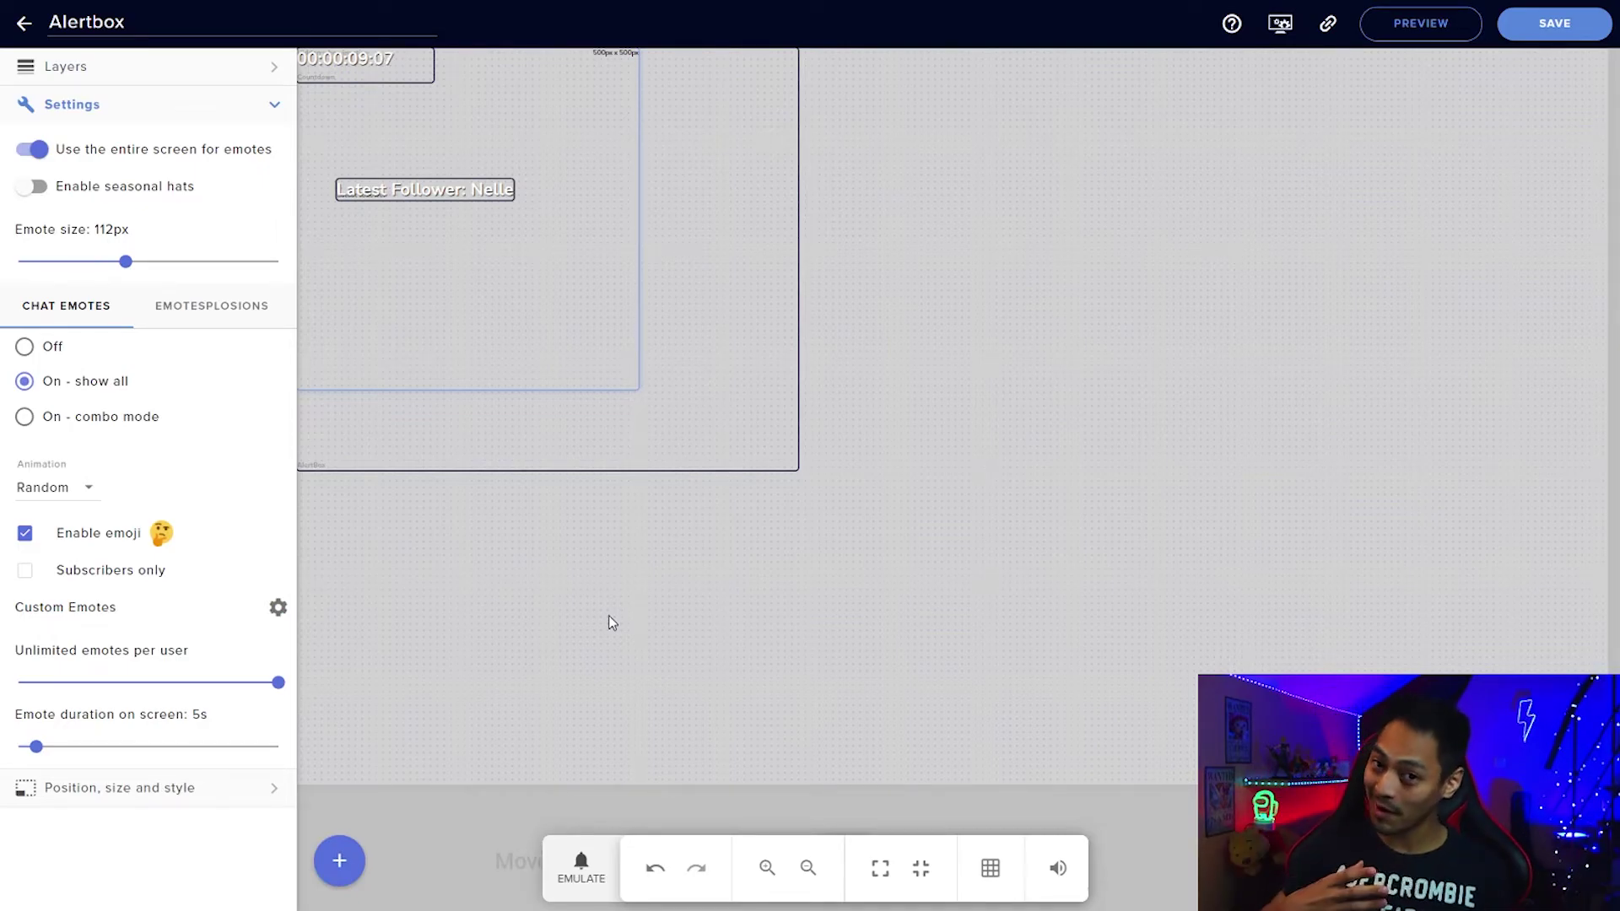
pyautogui.click(361, 848)
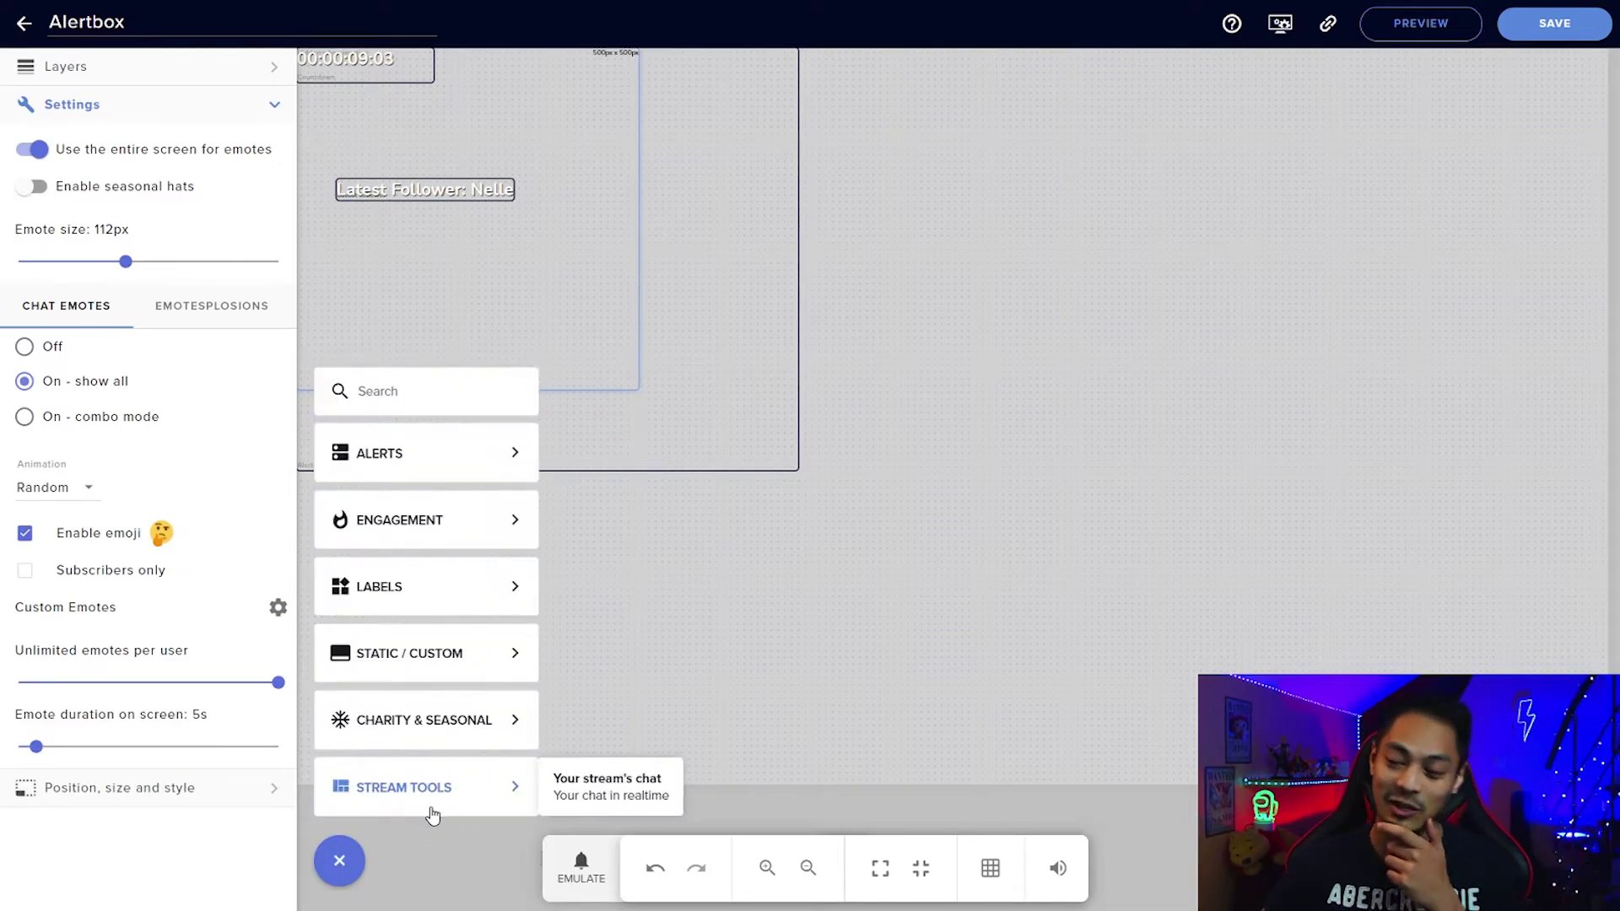
pyautogui.click(641, 789)
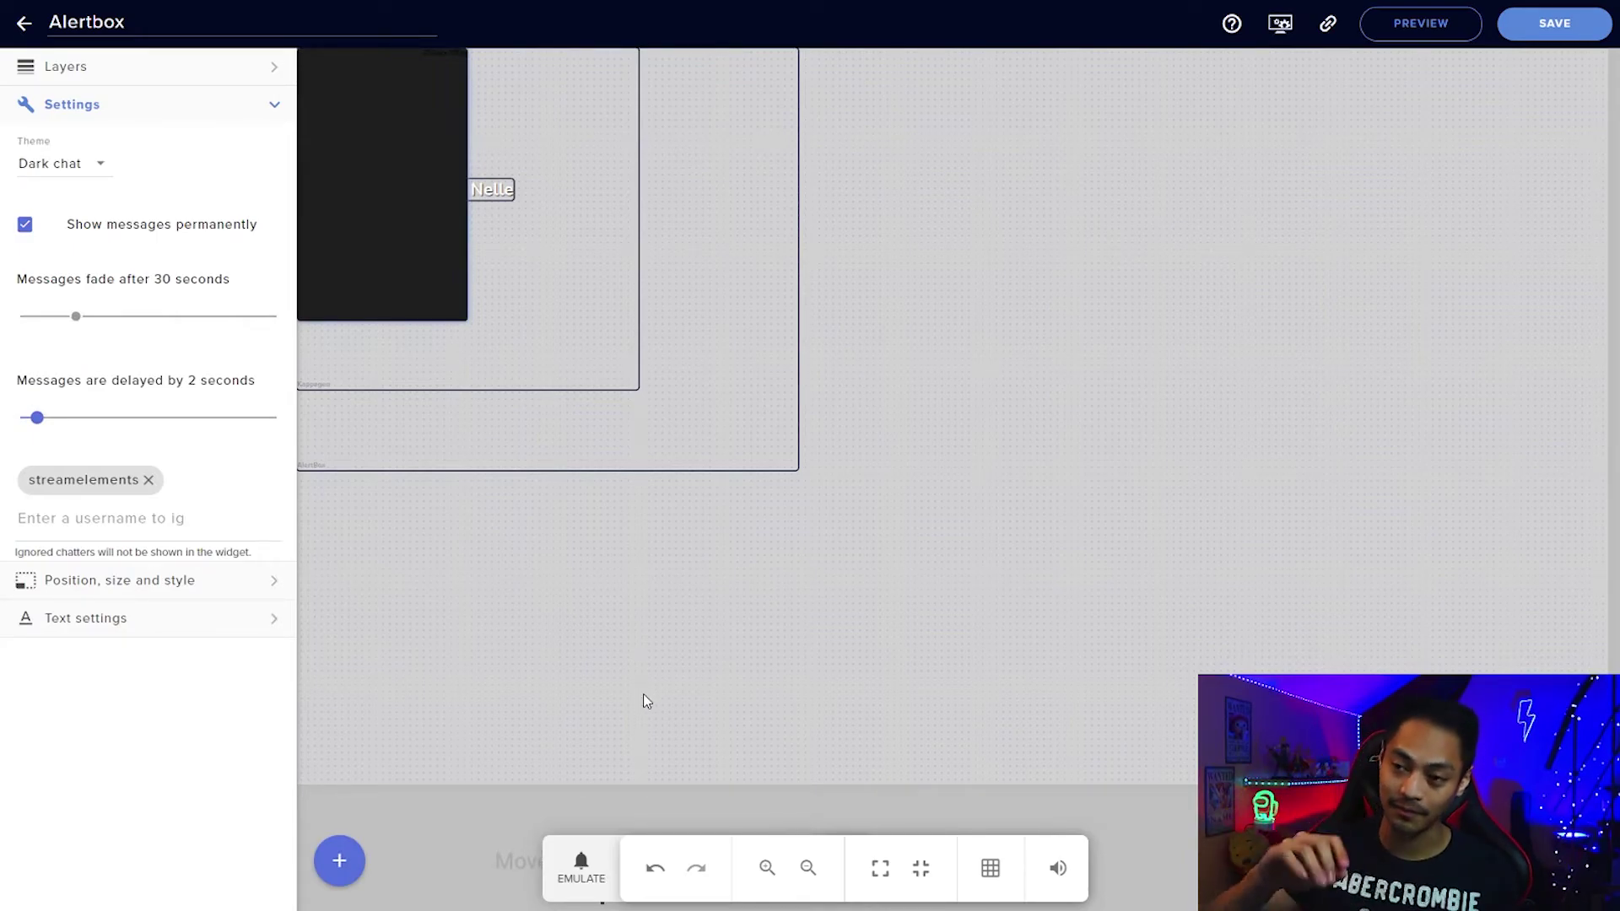
pyautogui.moveTo(411, 247); pyautogui.dragTo(614, 549)
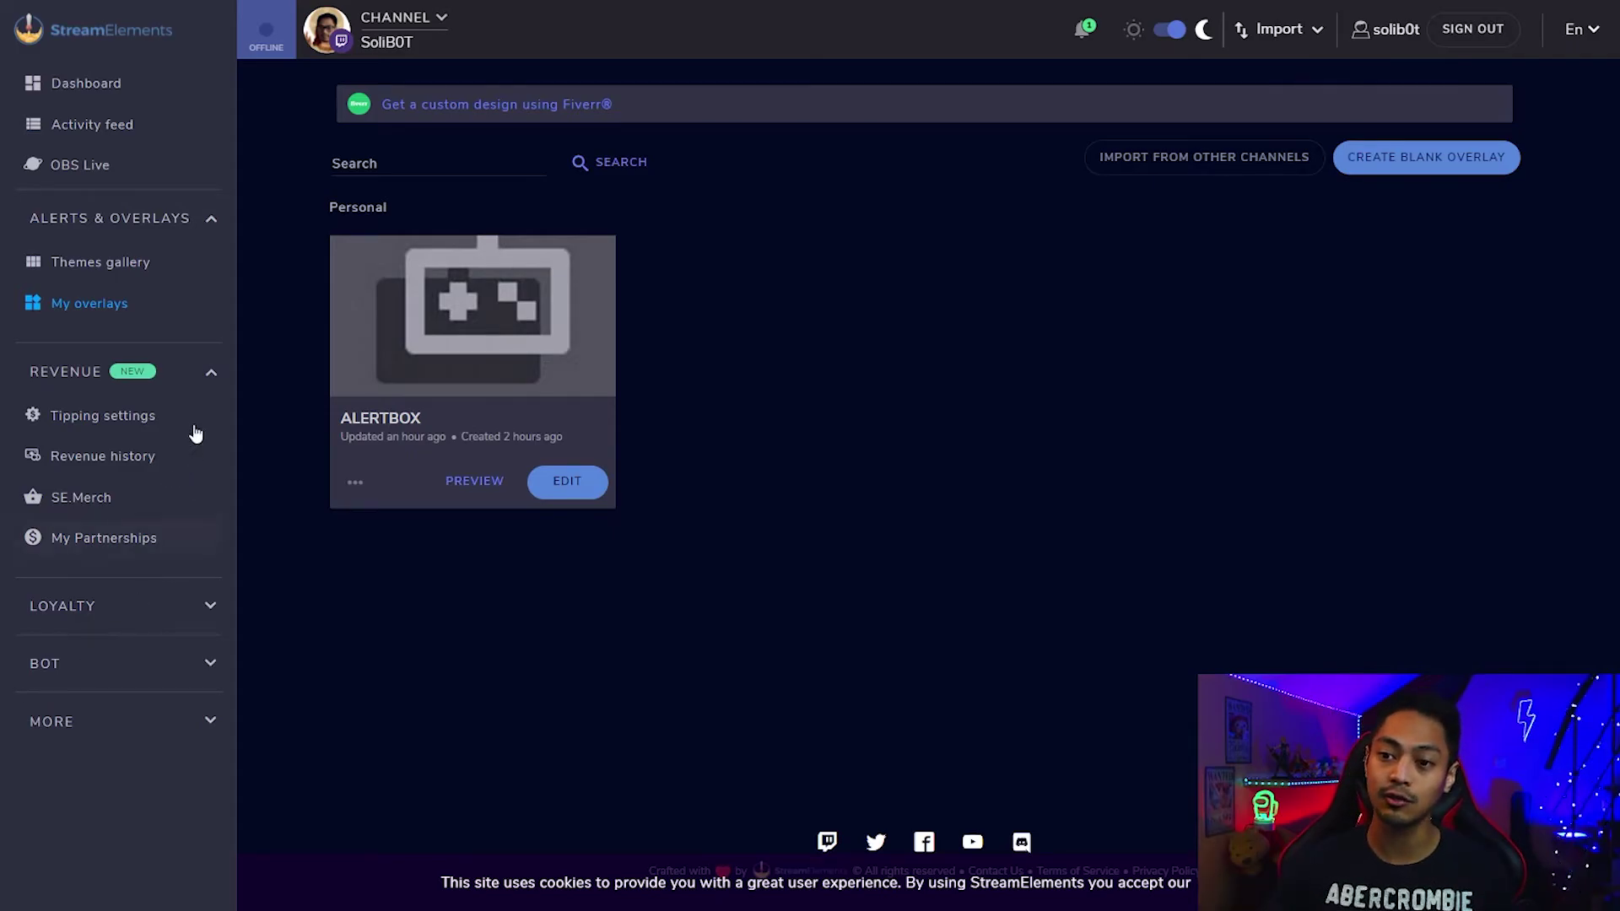
# Create overlays from the Trigon Static Super Theme named 'Overlay'.
pyautogui.click(160, 266)
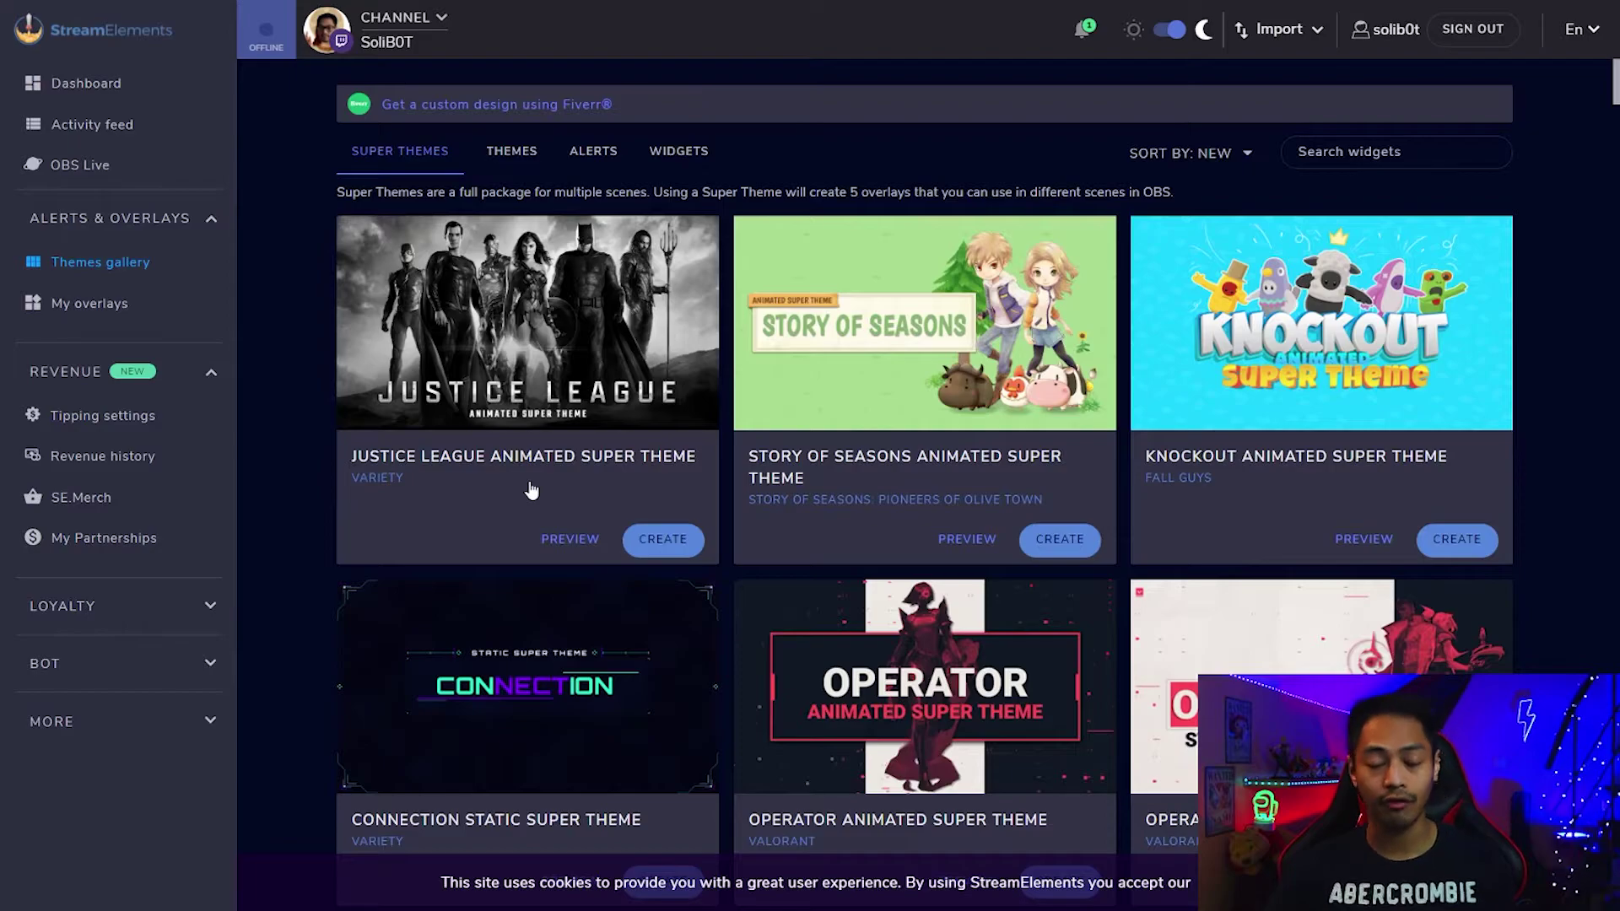
pyautogui.scroll(-15, 626, 503)
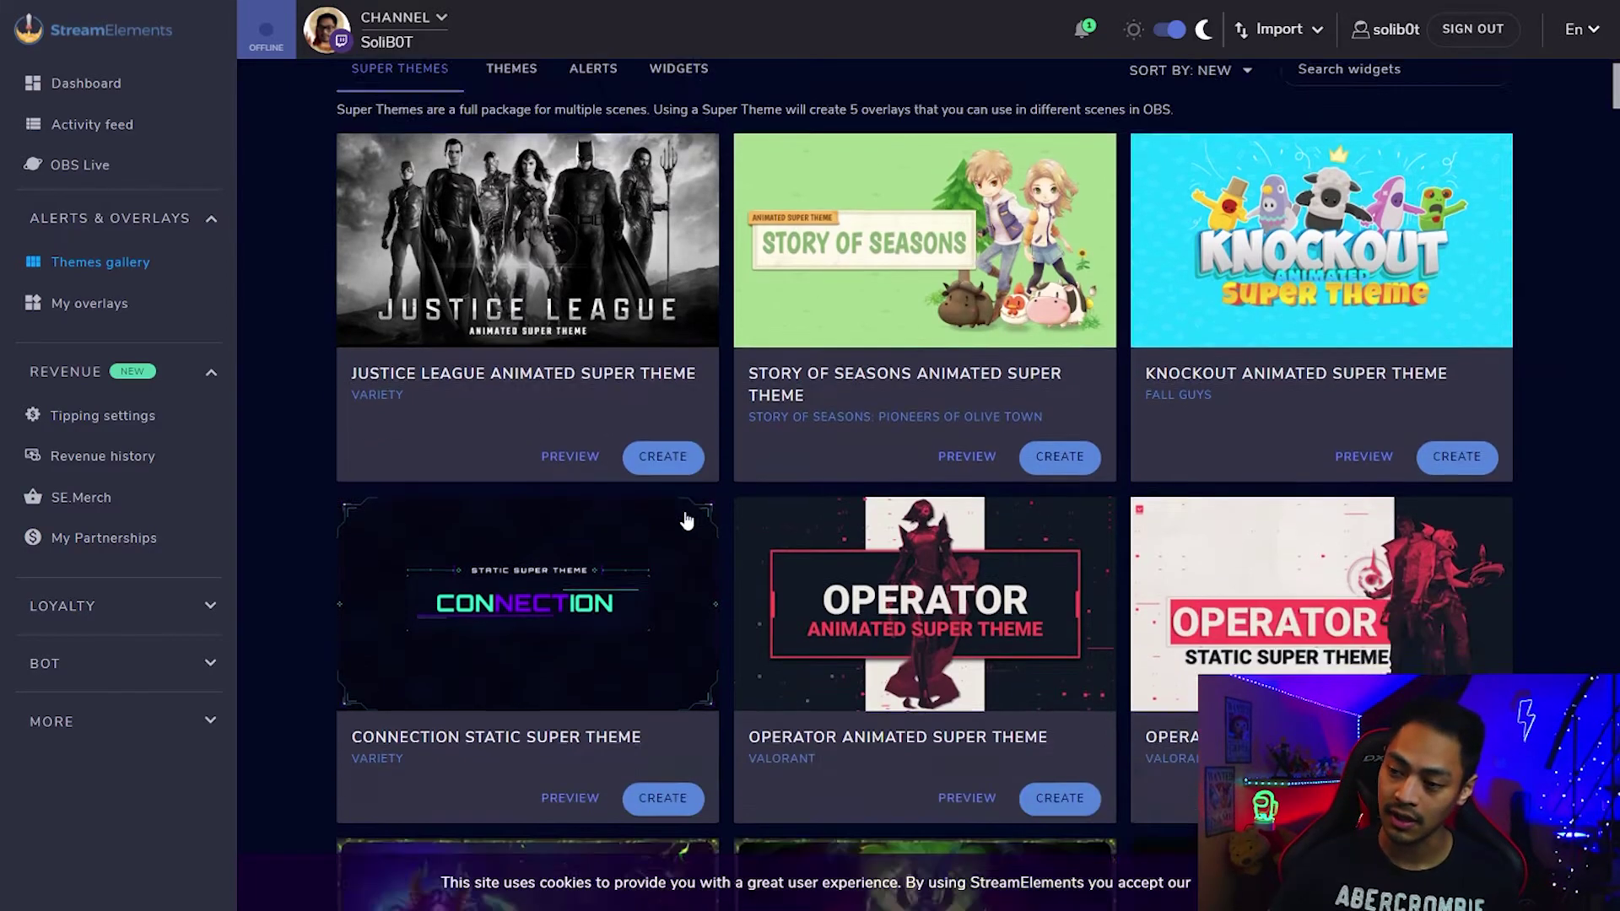
pyautogui.scroll(-5, 640, 529)
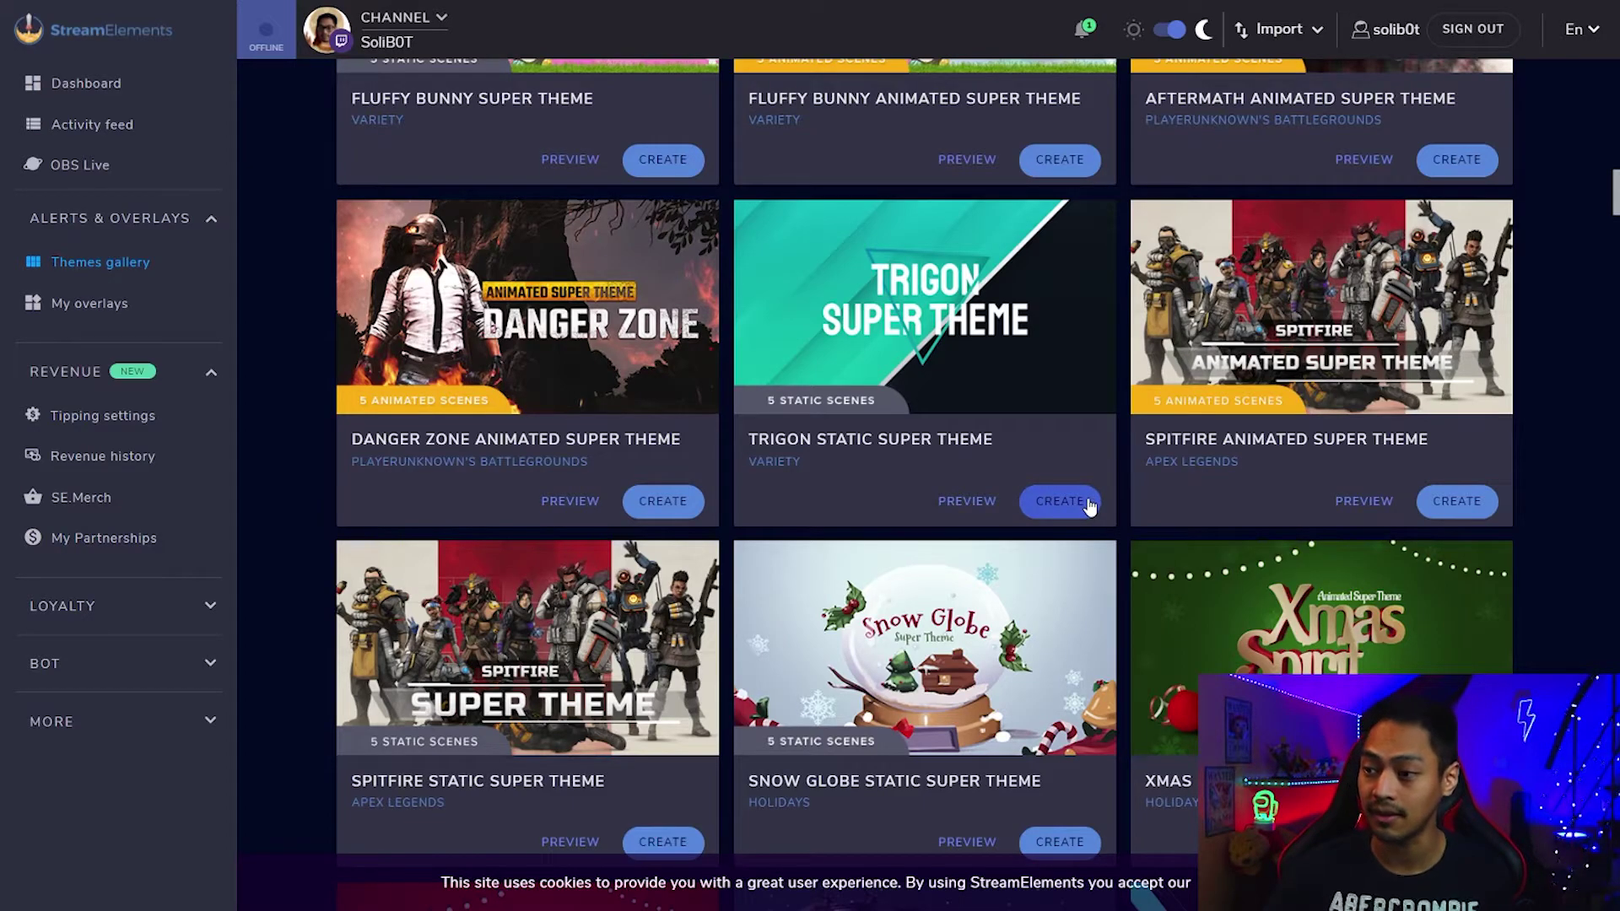
pyautogui.click(1088, 501)
pyautogui.click(782, 649)
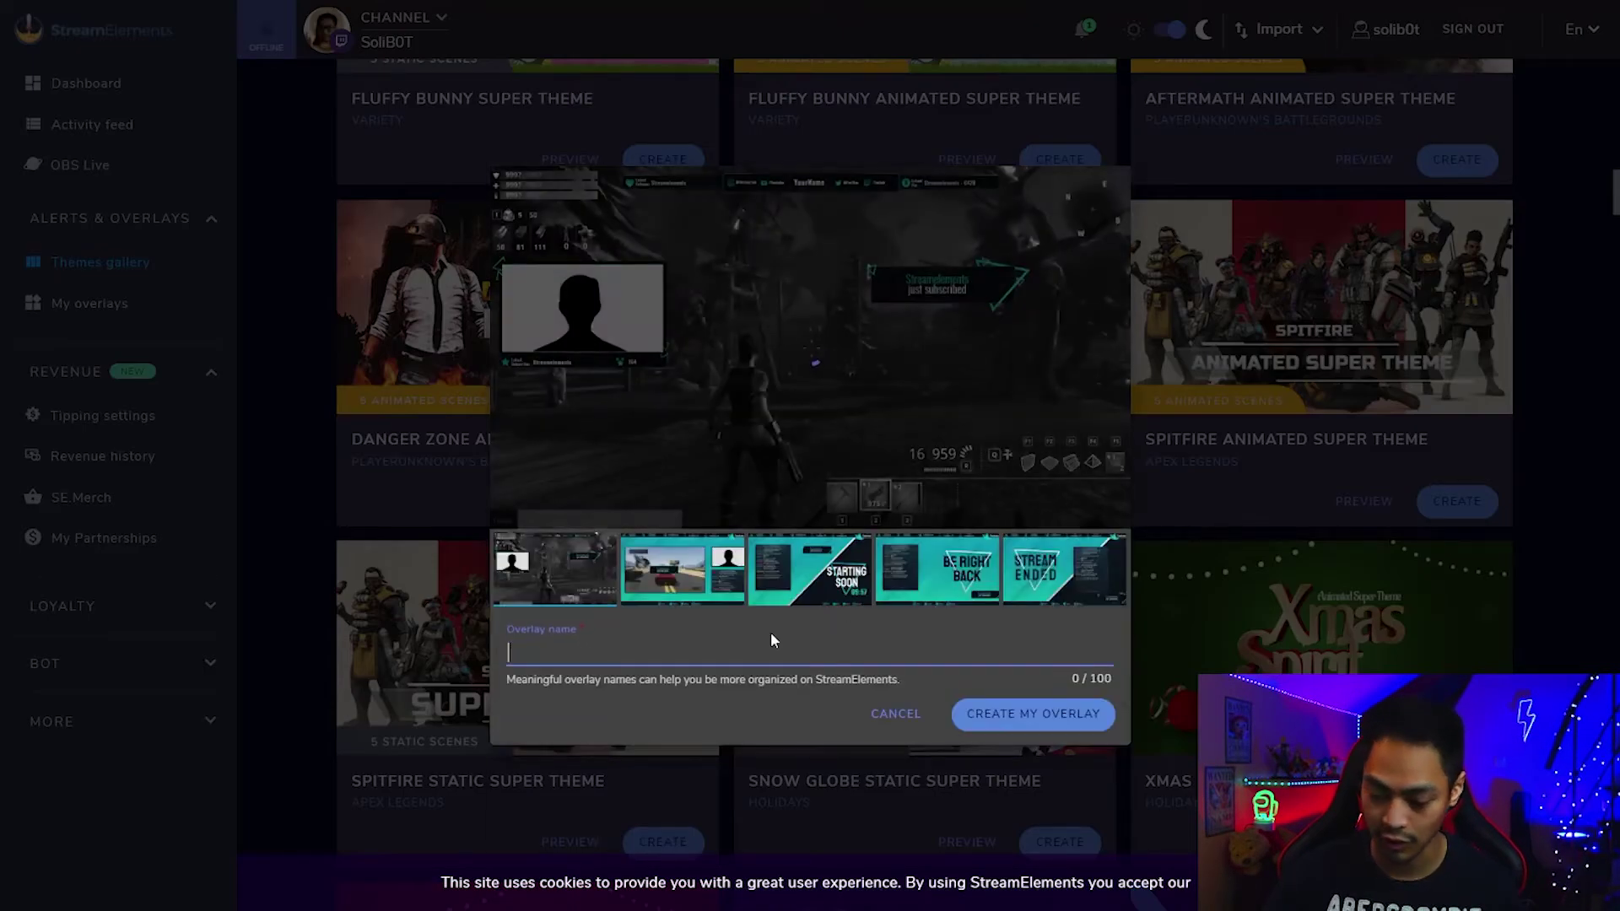
pyautogui.write('Overlay')
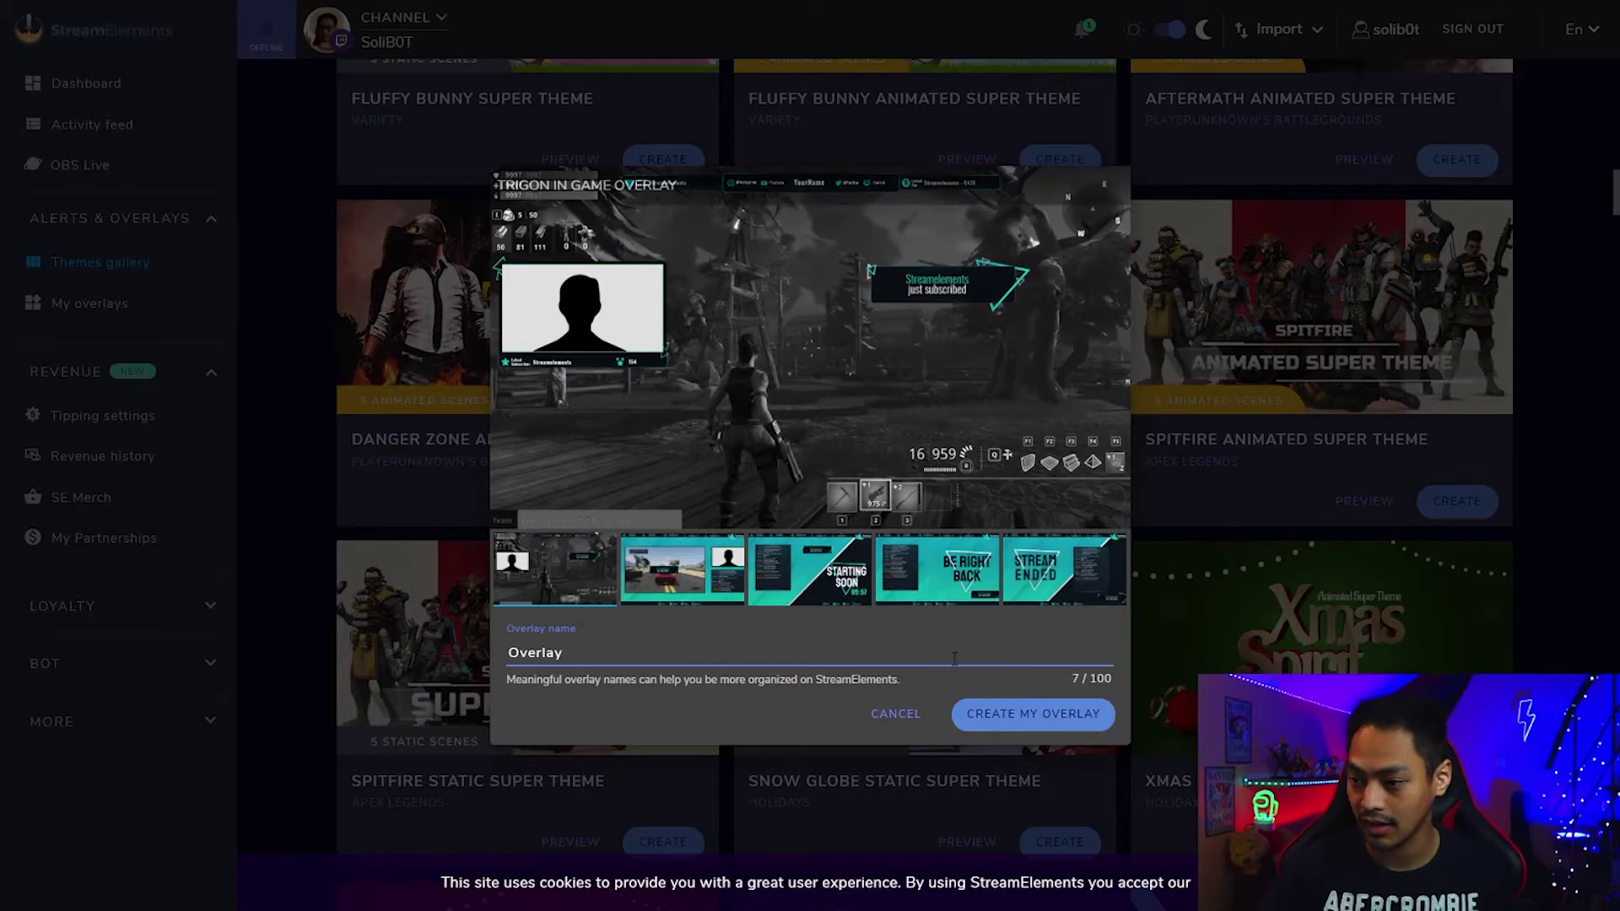
pyautogui.click(1034, 719)
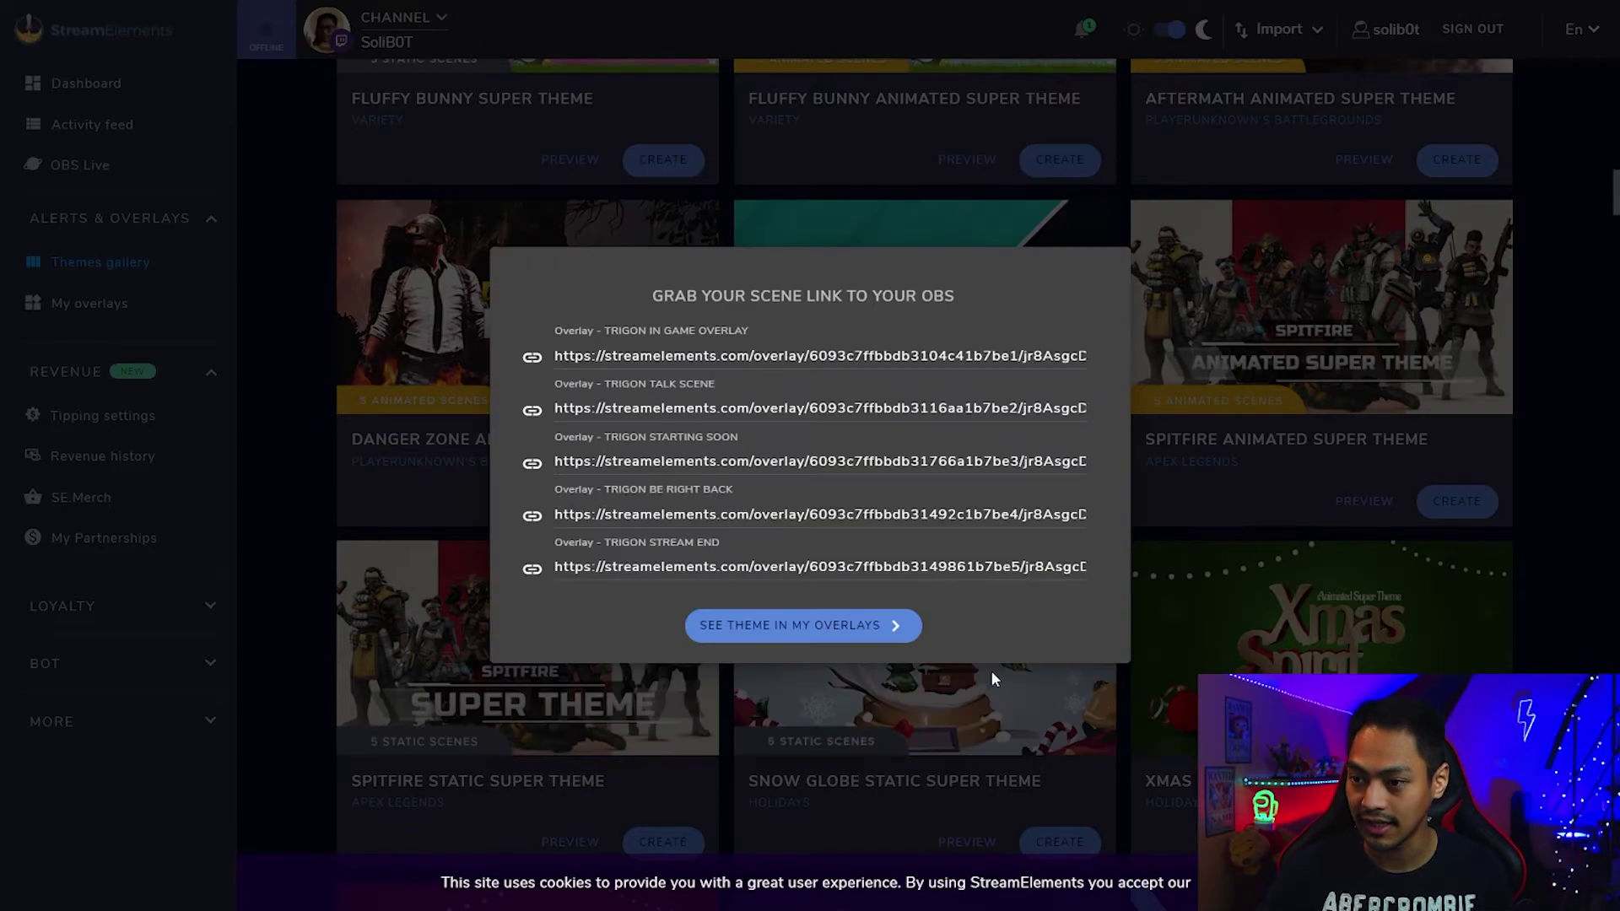
# Open the new Trigon in-game overlay in the editor.
pyautogui.click(854, 625)
pyautogui.scroll(-2, 695, 569)
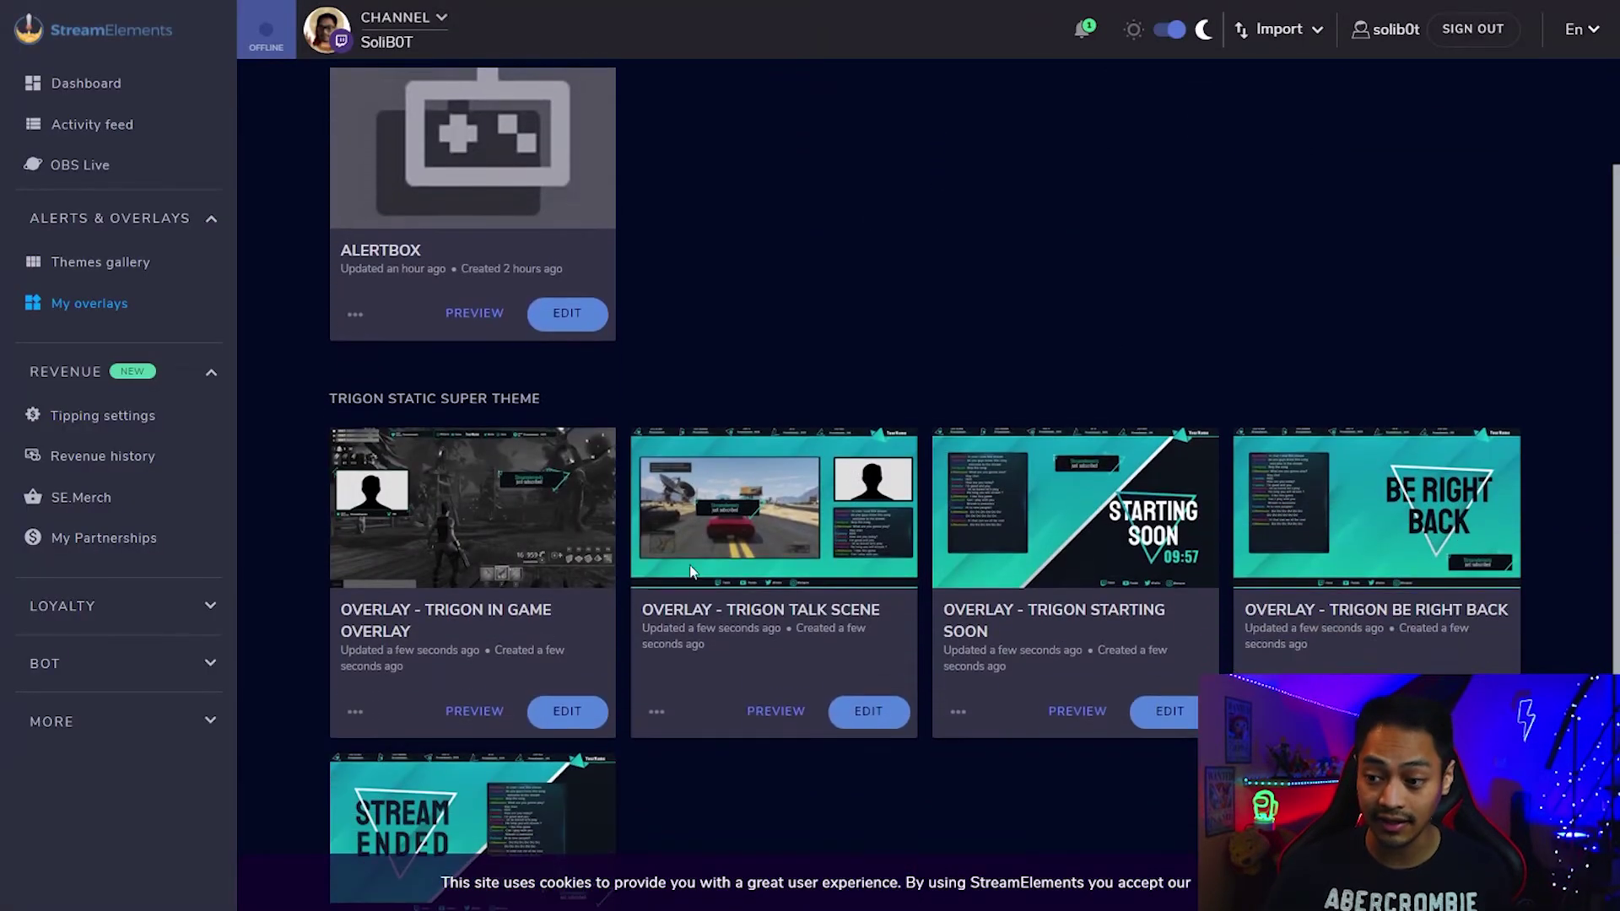
pyautogui.click(567, 711)
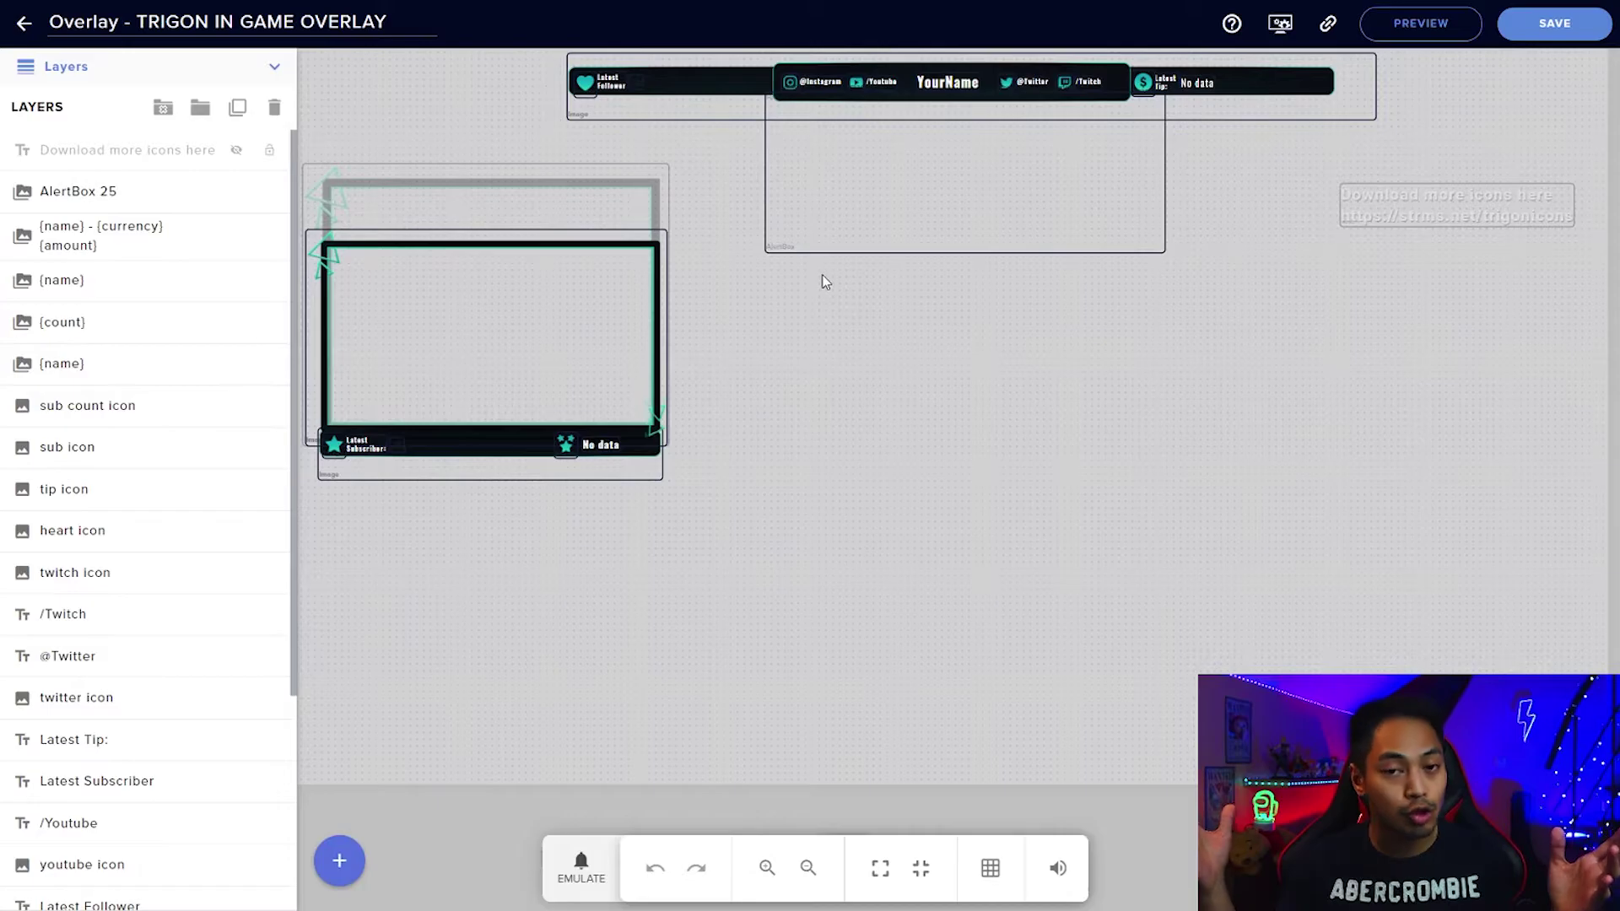
# Drag the Trigon in-game overlay's alert box frame to the lower right of the canvas.
pyautogui.moveTo(584, 301); pyautogui.dragTo(1135, 551)
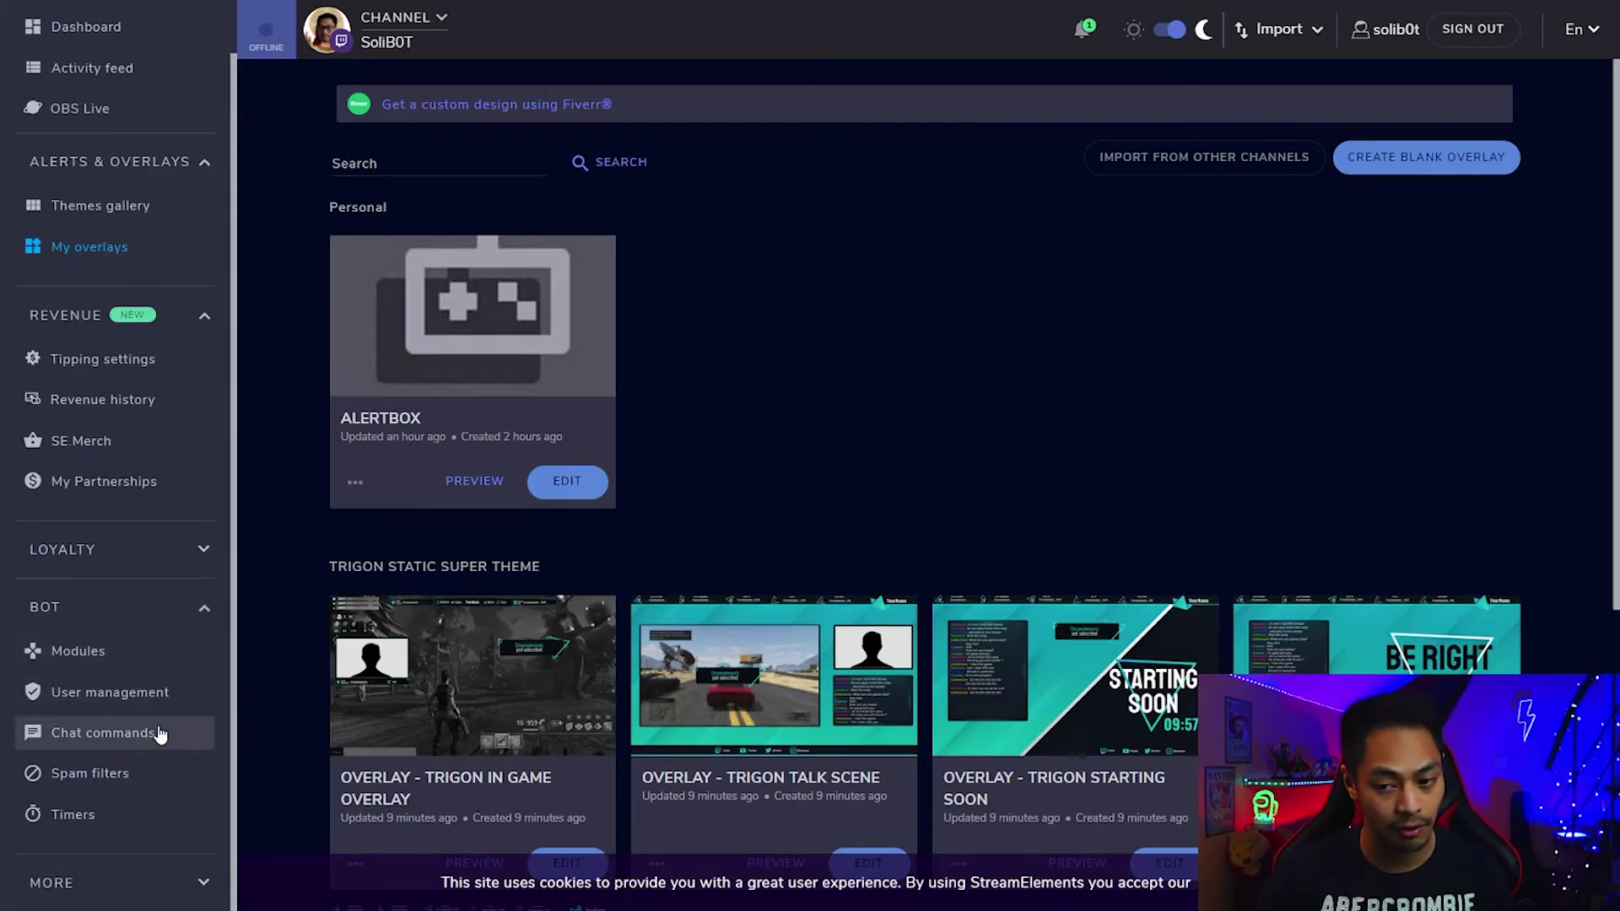
# Enable the bot's Chat alerts module and expand it to show the follower thank-you message.
pyautogui.click(184, 651)
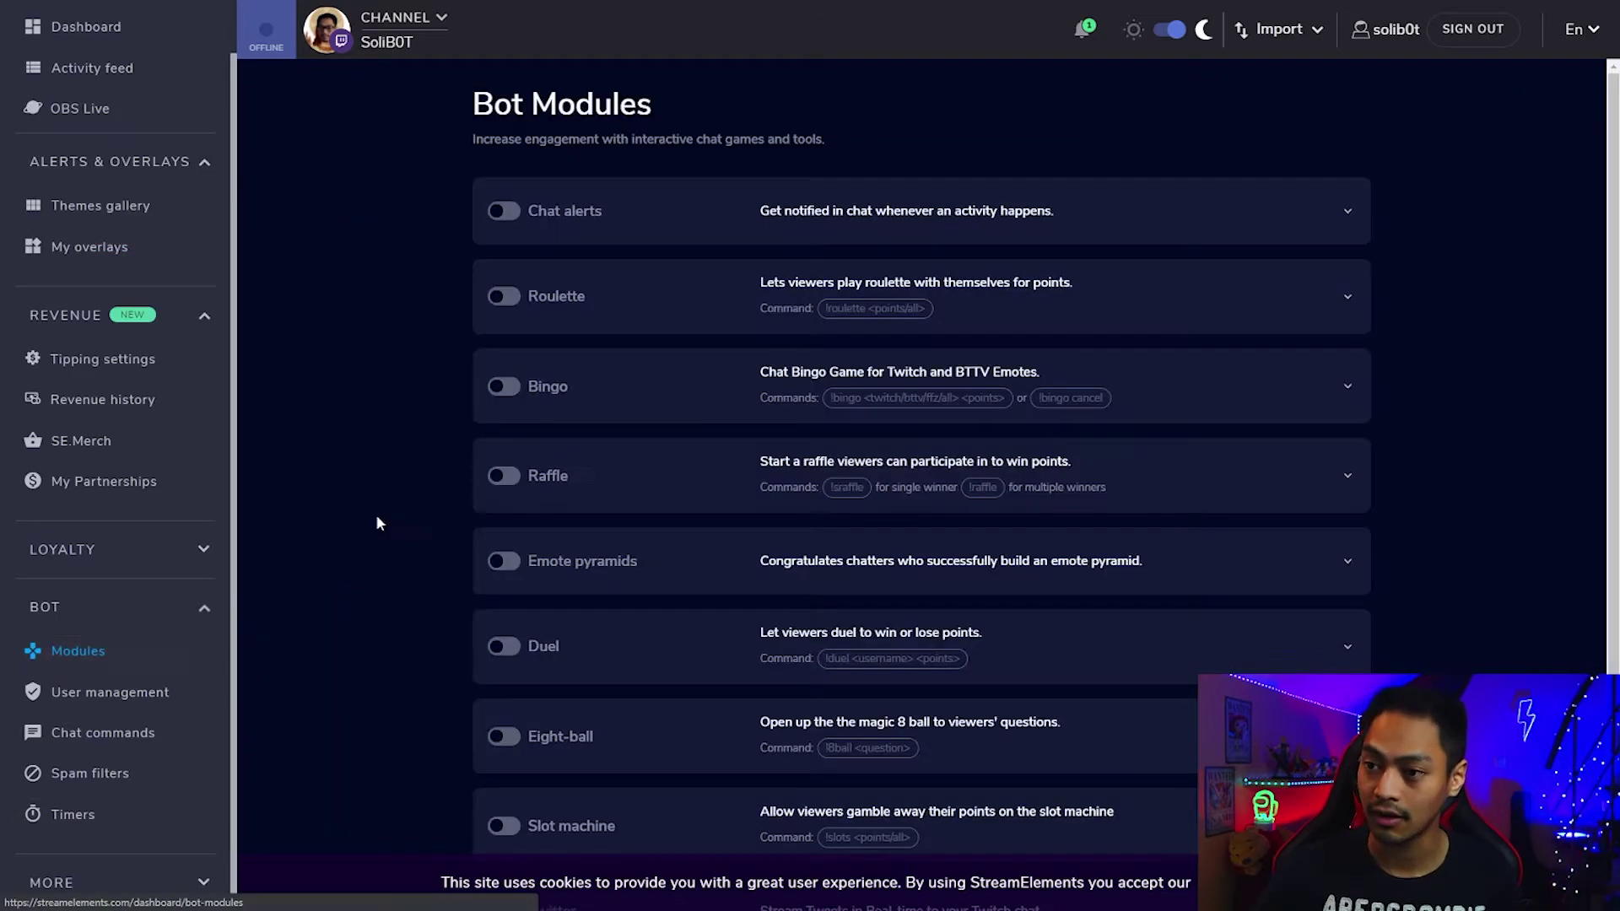
pyautogui.click(504, 211)
pyautogui.click(1274, 213)
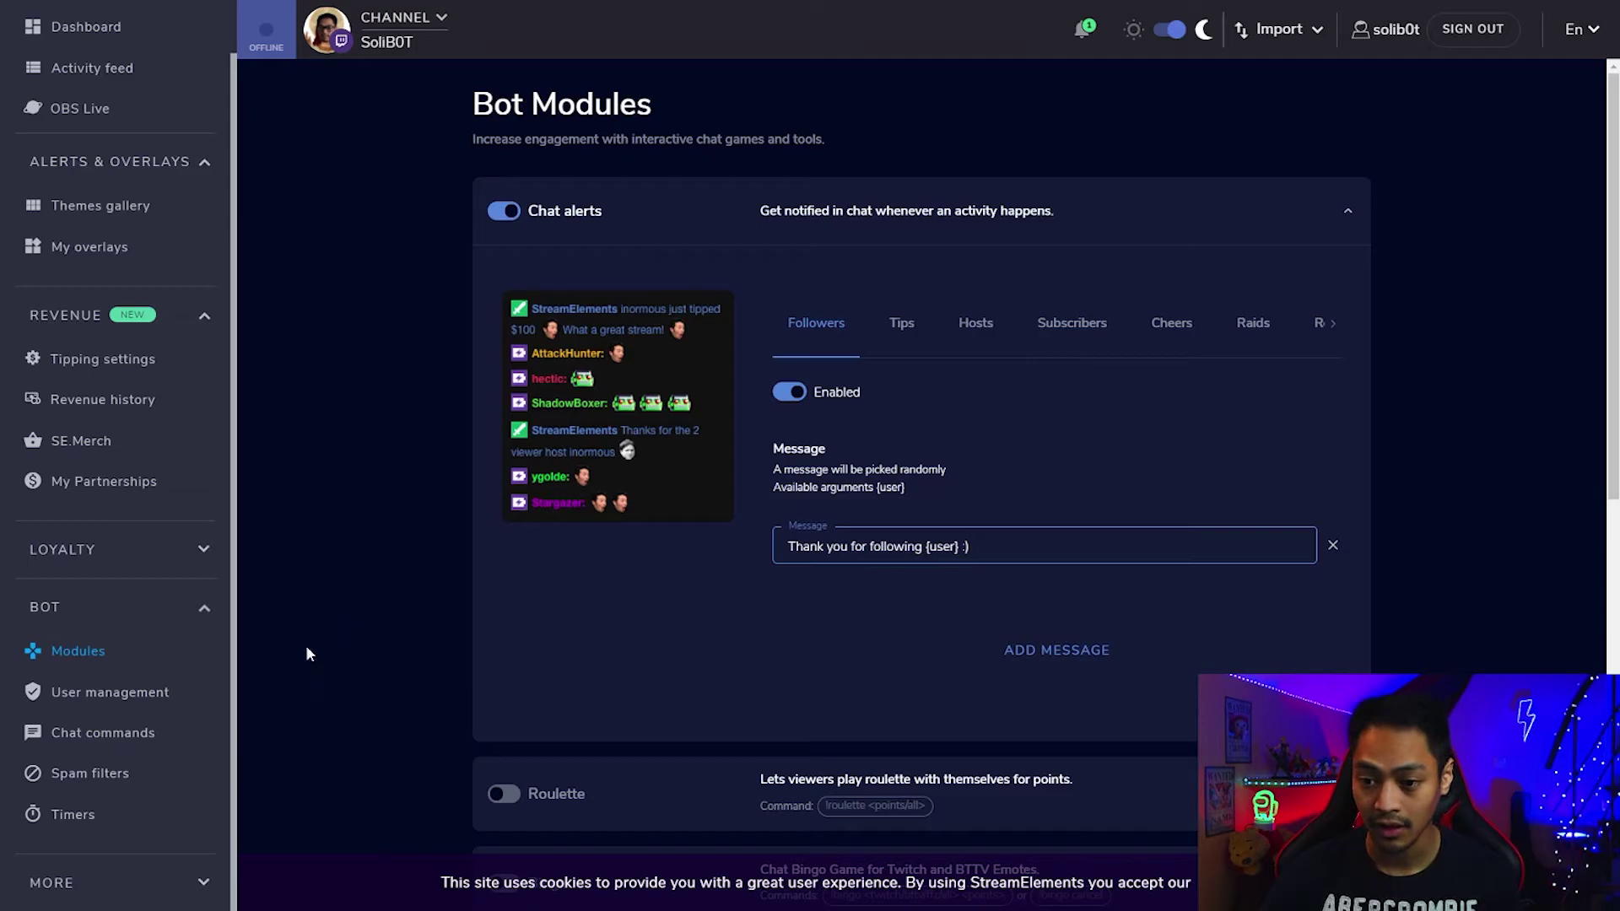
# Go to the bot's Chat commands page listing default commands like !accountage and !chatstats.
pyautogui.click(176, 741)
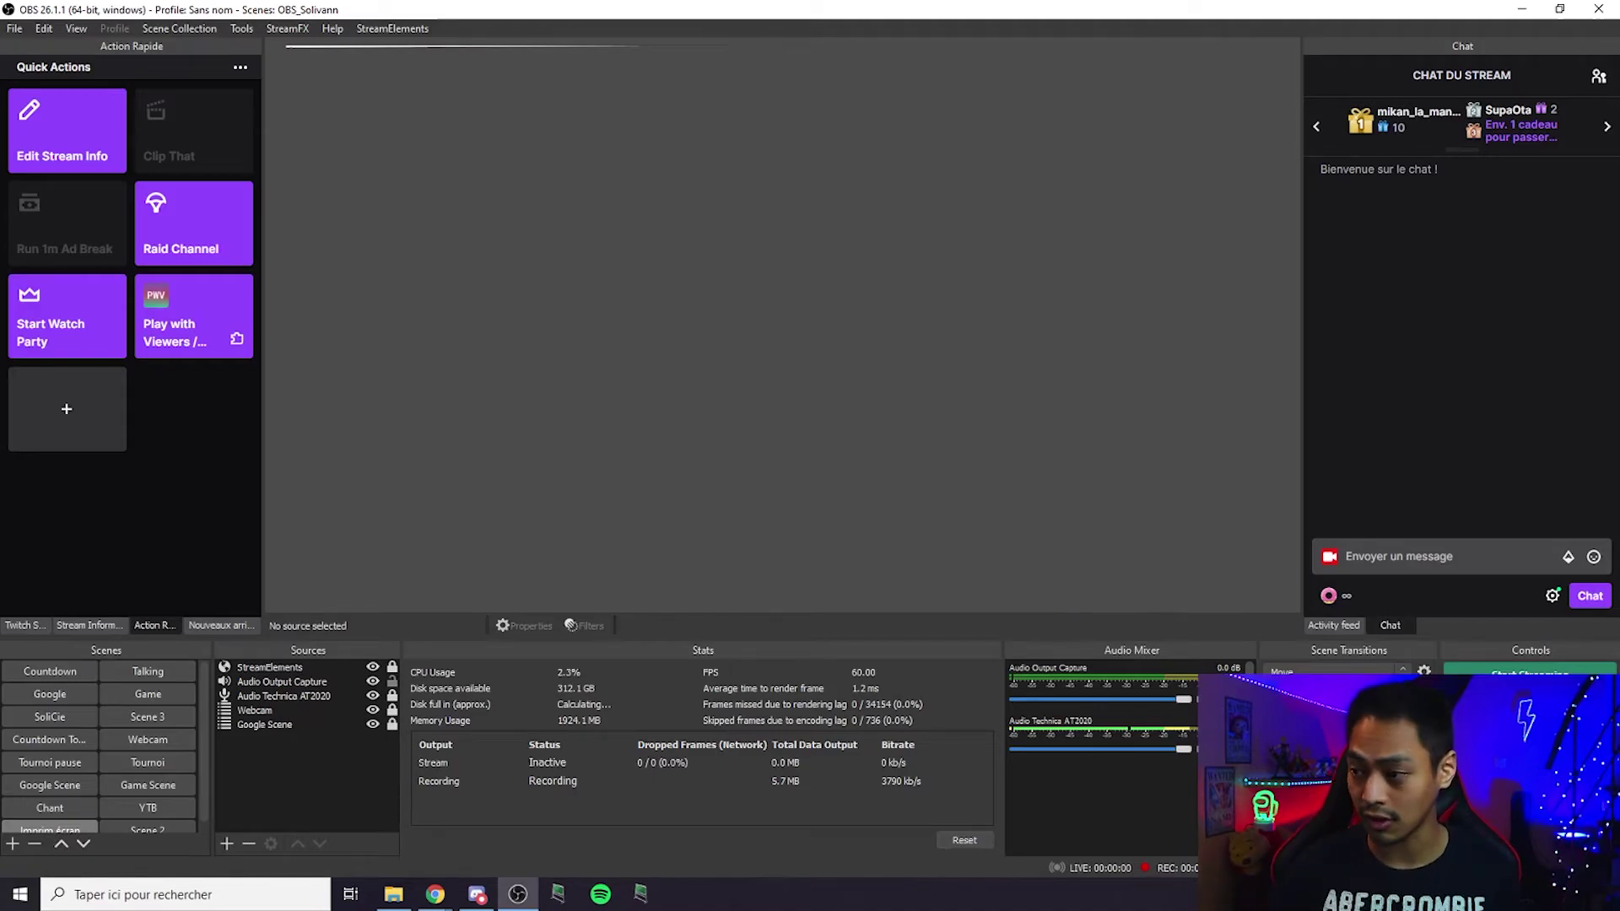
# Send '!cmd add !follow' in the OBS chat with the reply "N'hésitez à follow" plus the channel name.
pyautogui.click(1434, 556)
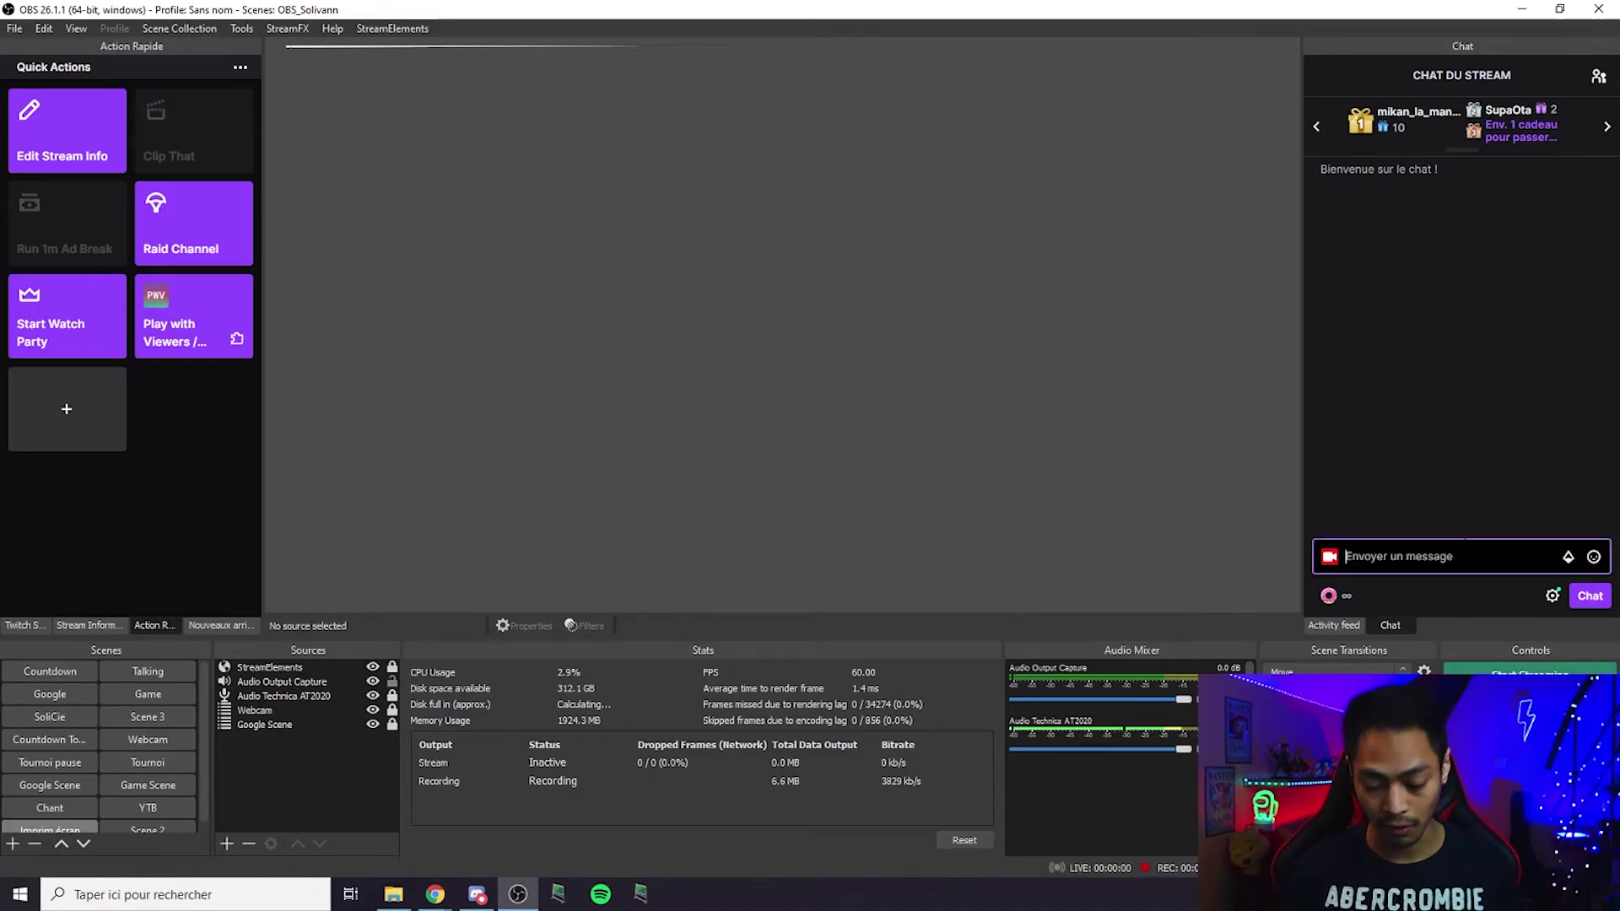
pyautogui.write('!cmd')
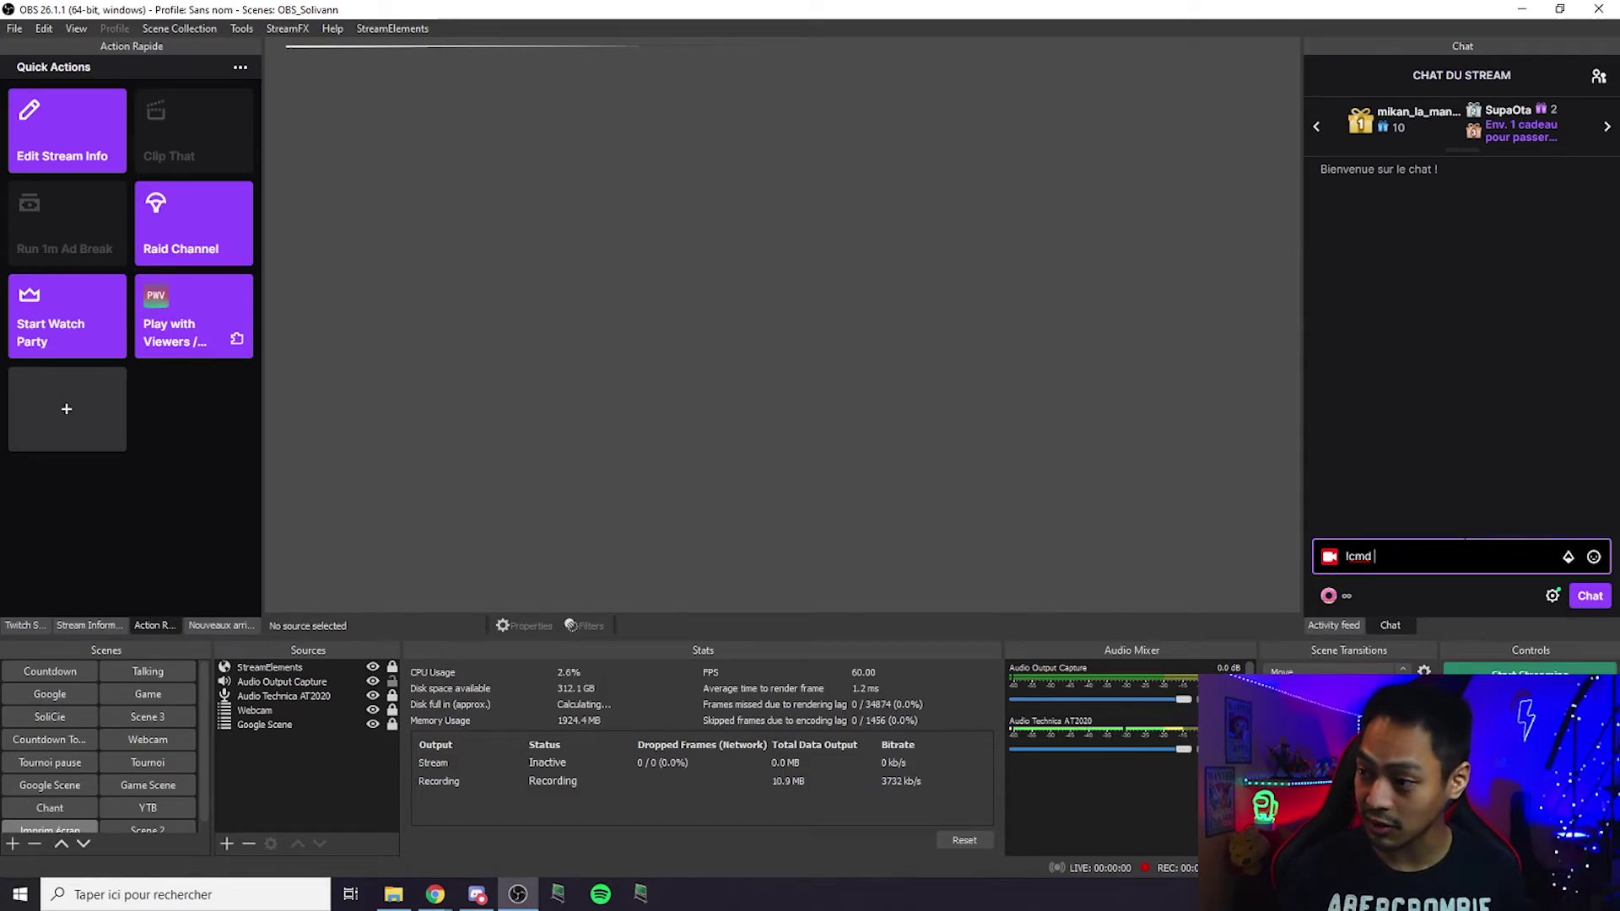
pyautogui.write('add')
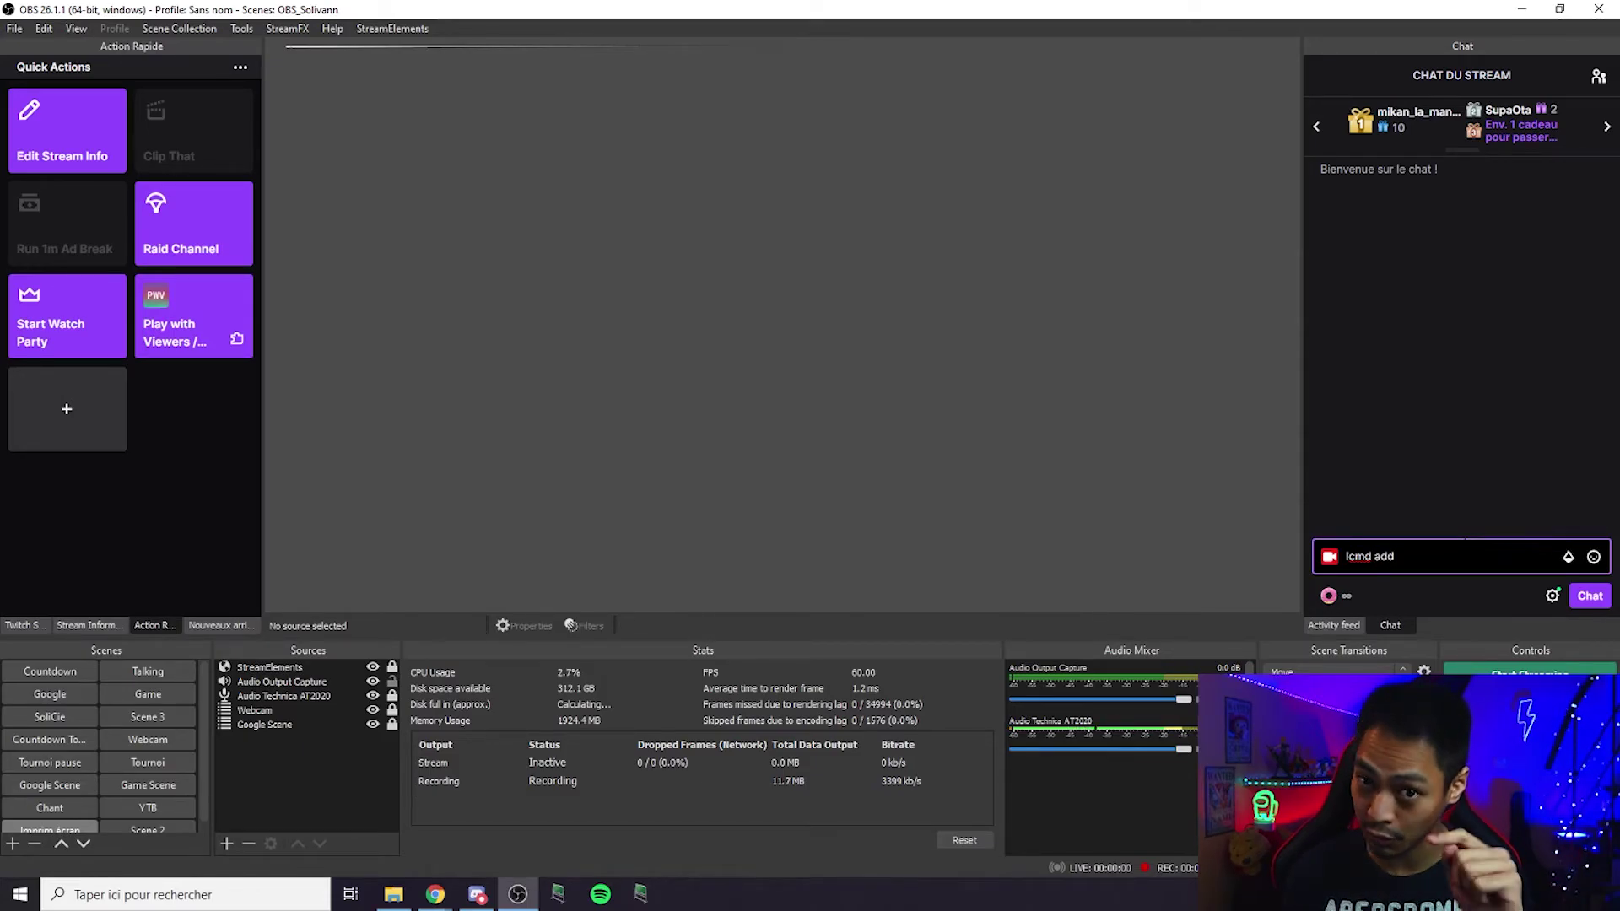
pyautogui.write(' !follow')
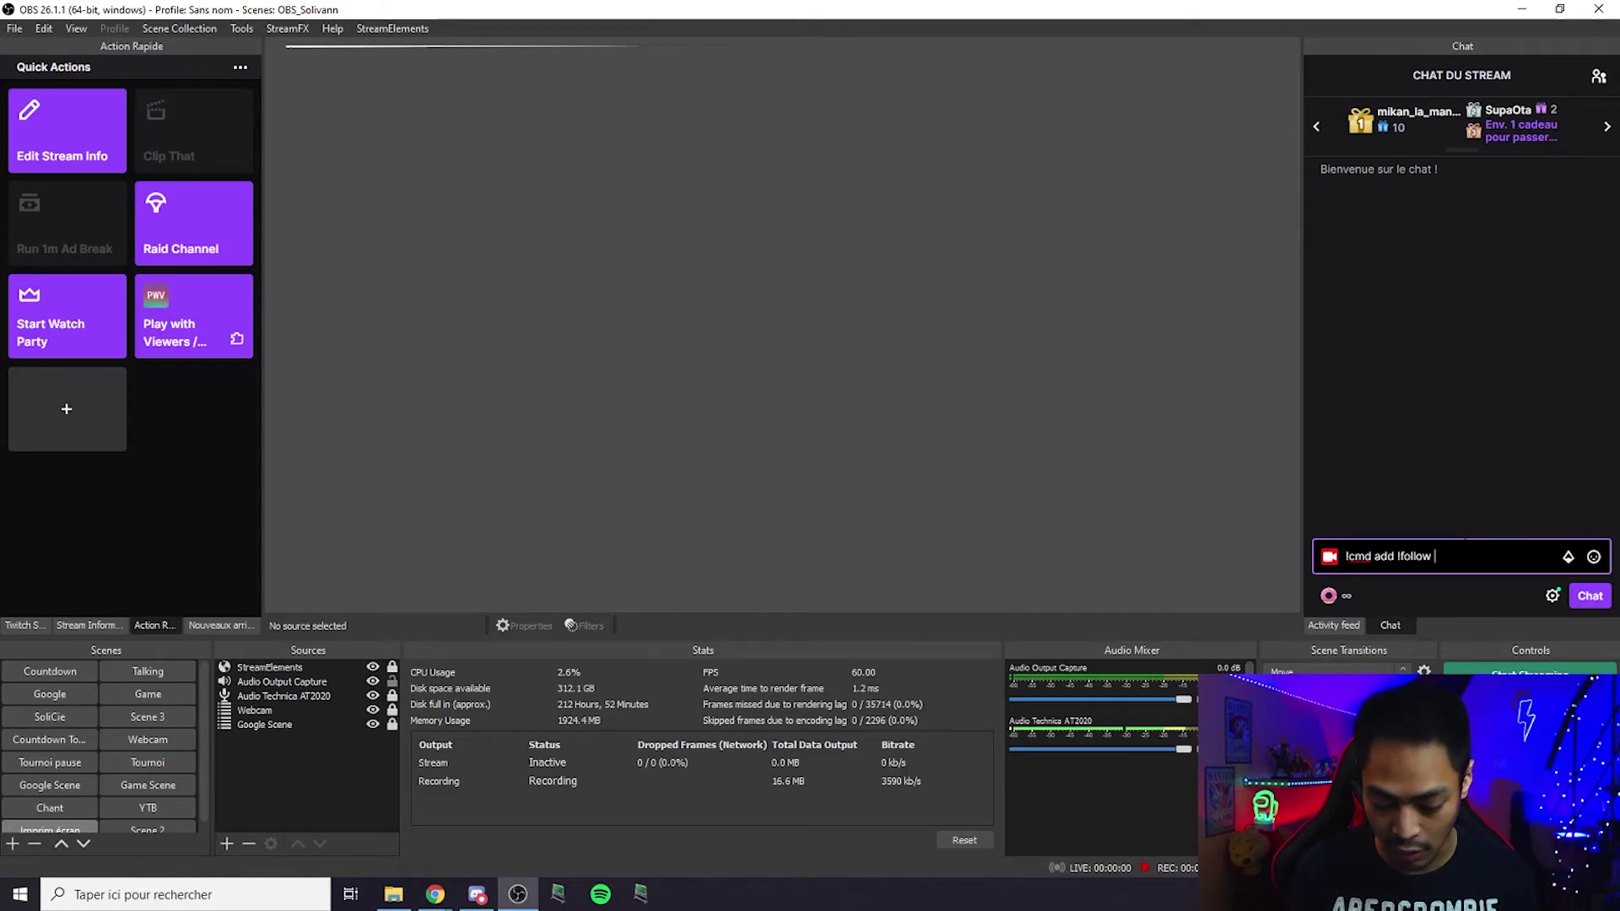
pyautogui.write("N'hé")
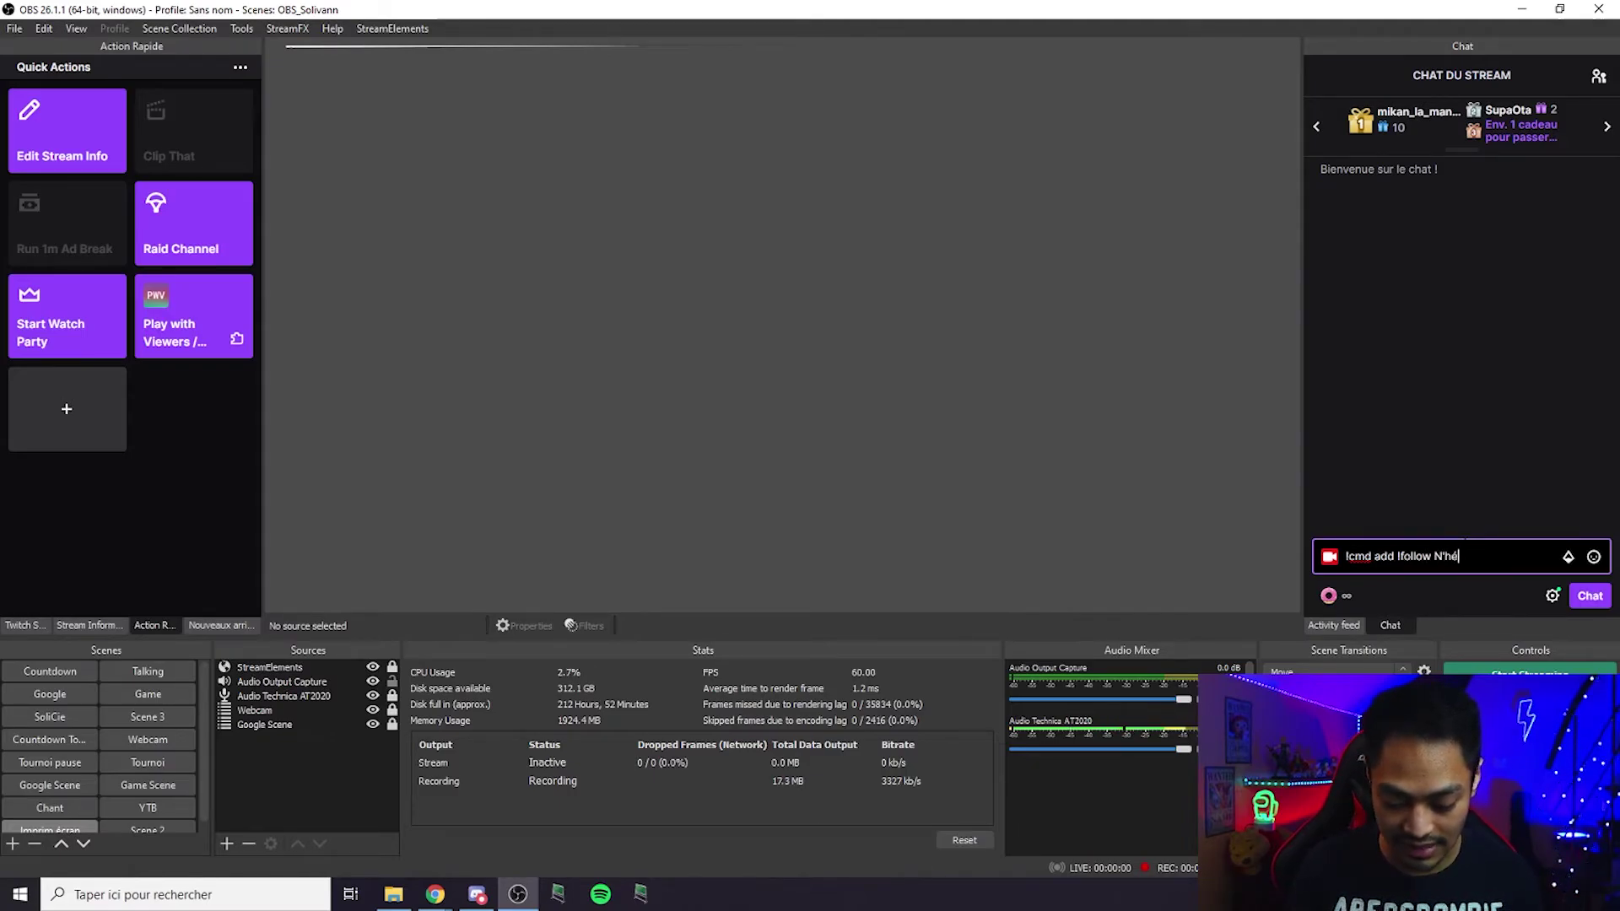
pyautogui.write('sitez à foll')
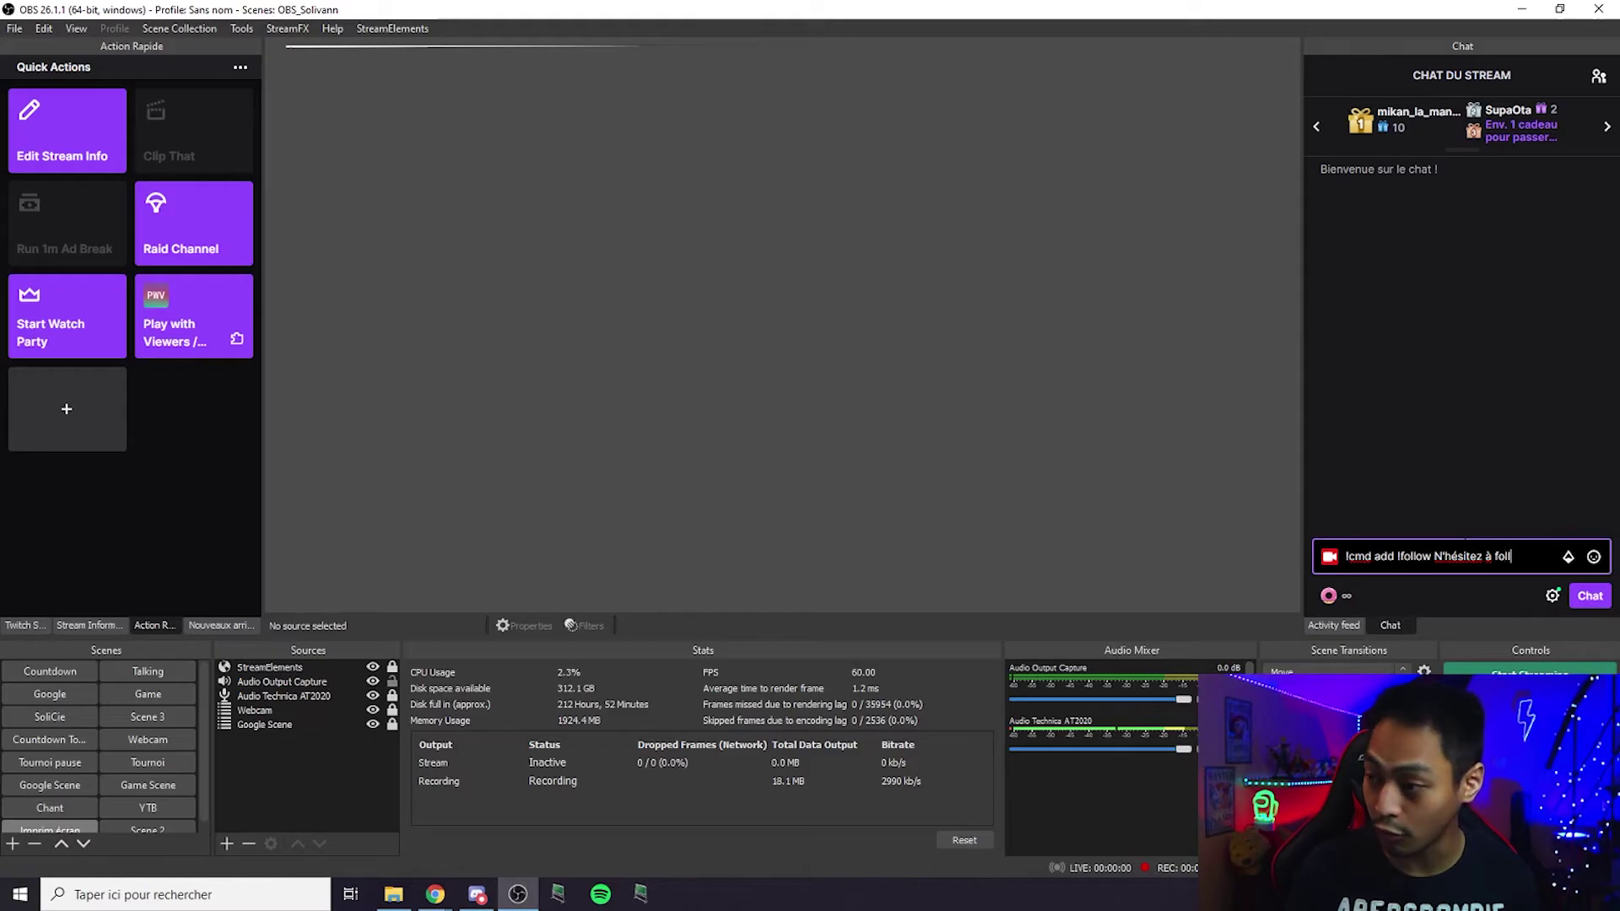
pyautogui.write('ow Solivann')
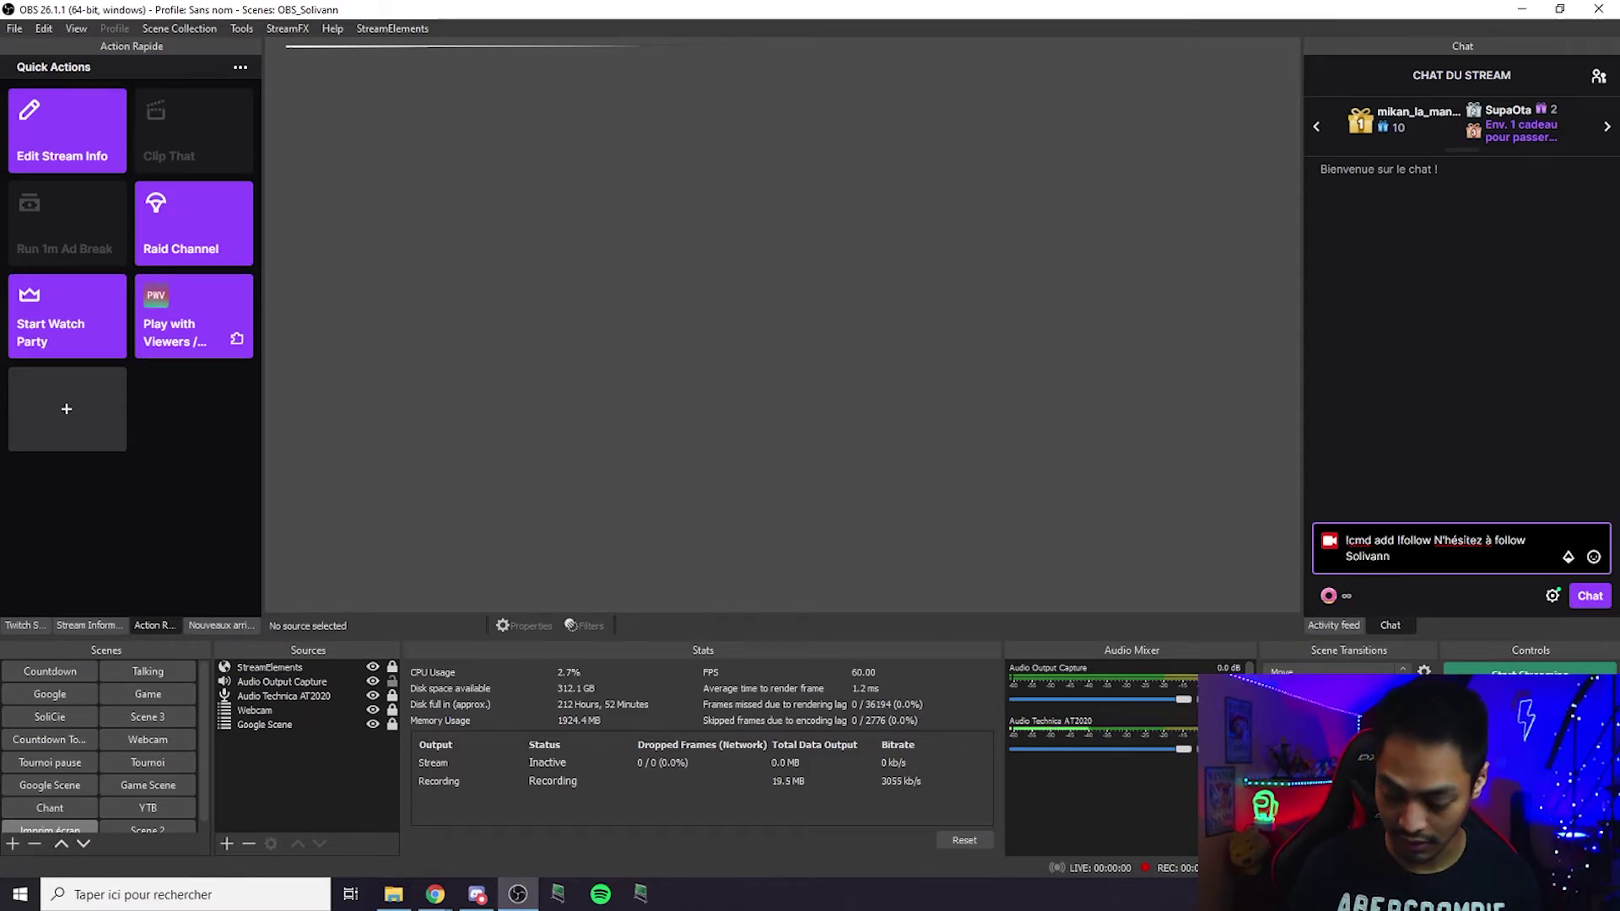
pyautogui.press('Return')
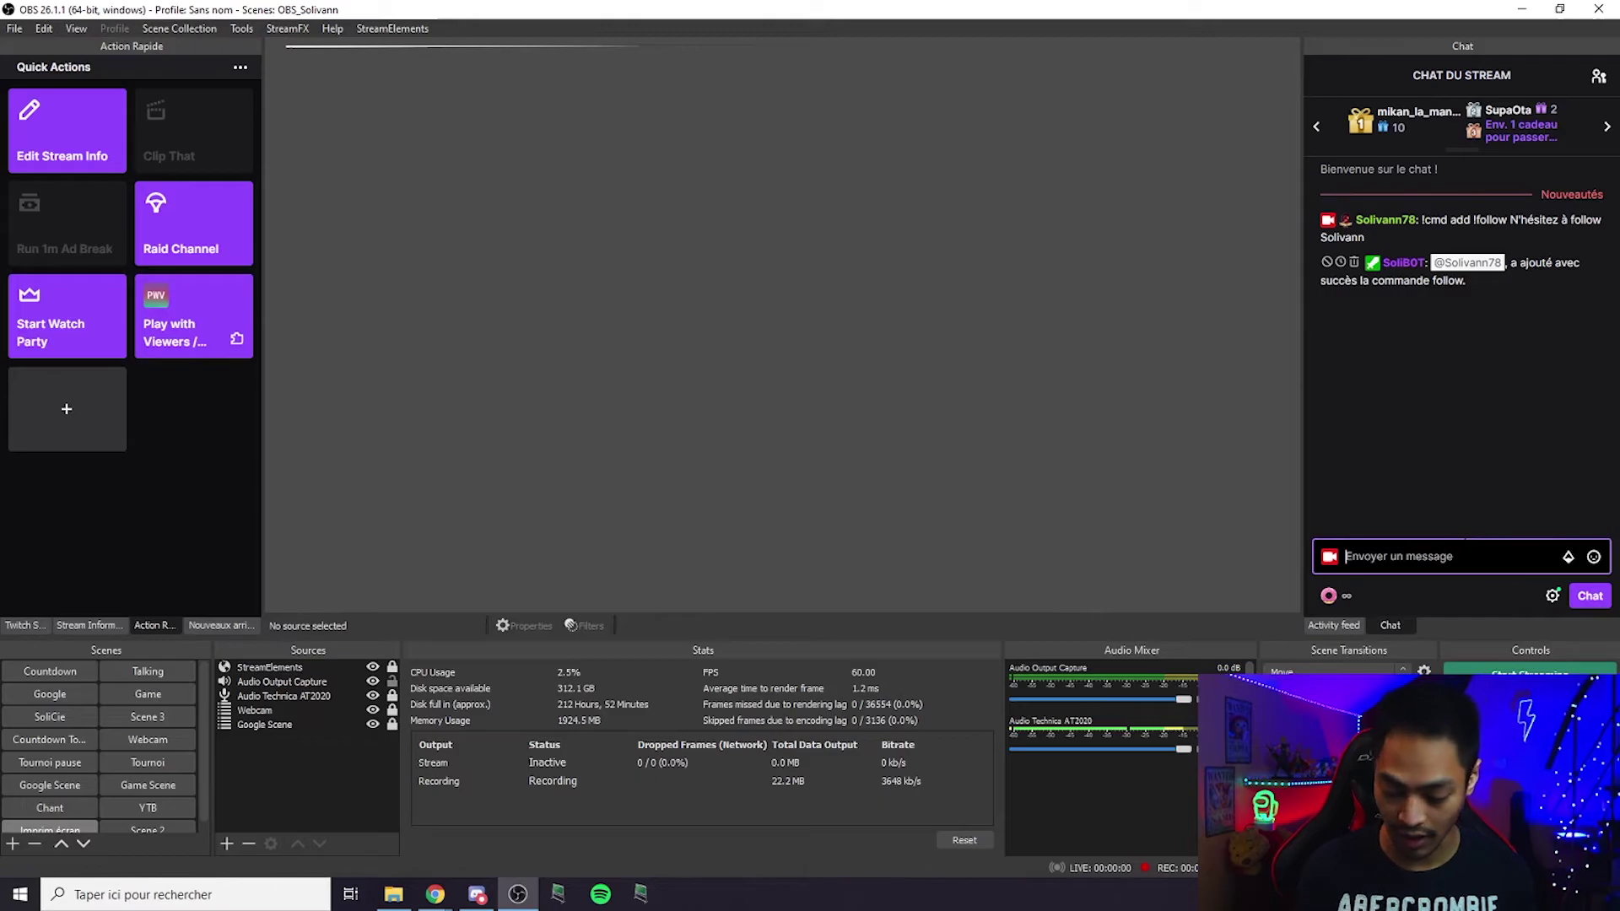
# Send '!cmd edit !follow' so the reply reads "N'hésitez pas à follow" plus the channel name.
pyautogui.write('!cmd edit !follow')
pyautogui.press('BackSpace')
pyautogui.press('BackSpace')
pyautogui.press('BackSpace')
pyautogui.write('o')
pyautogui.press('BackSpace')
pyautogui.write('low')
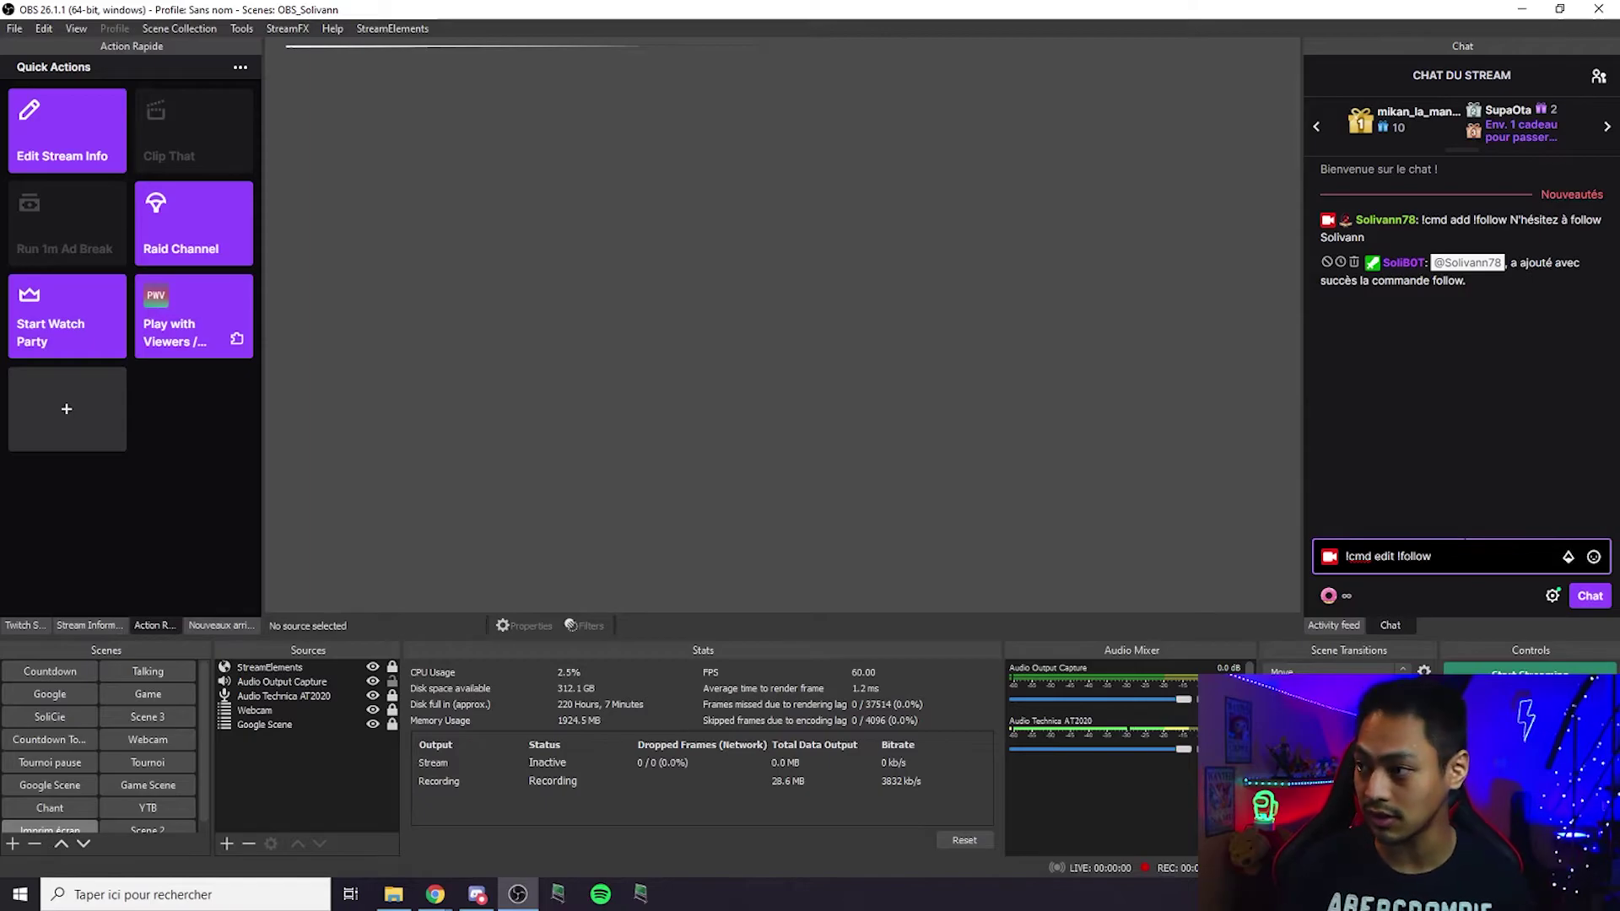
pyautogui.write("N'hésitez pas à follow ")
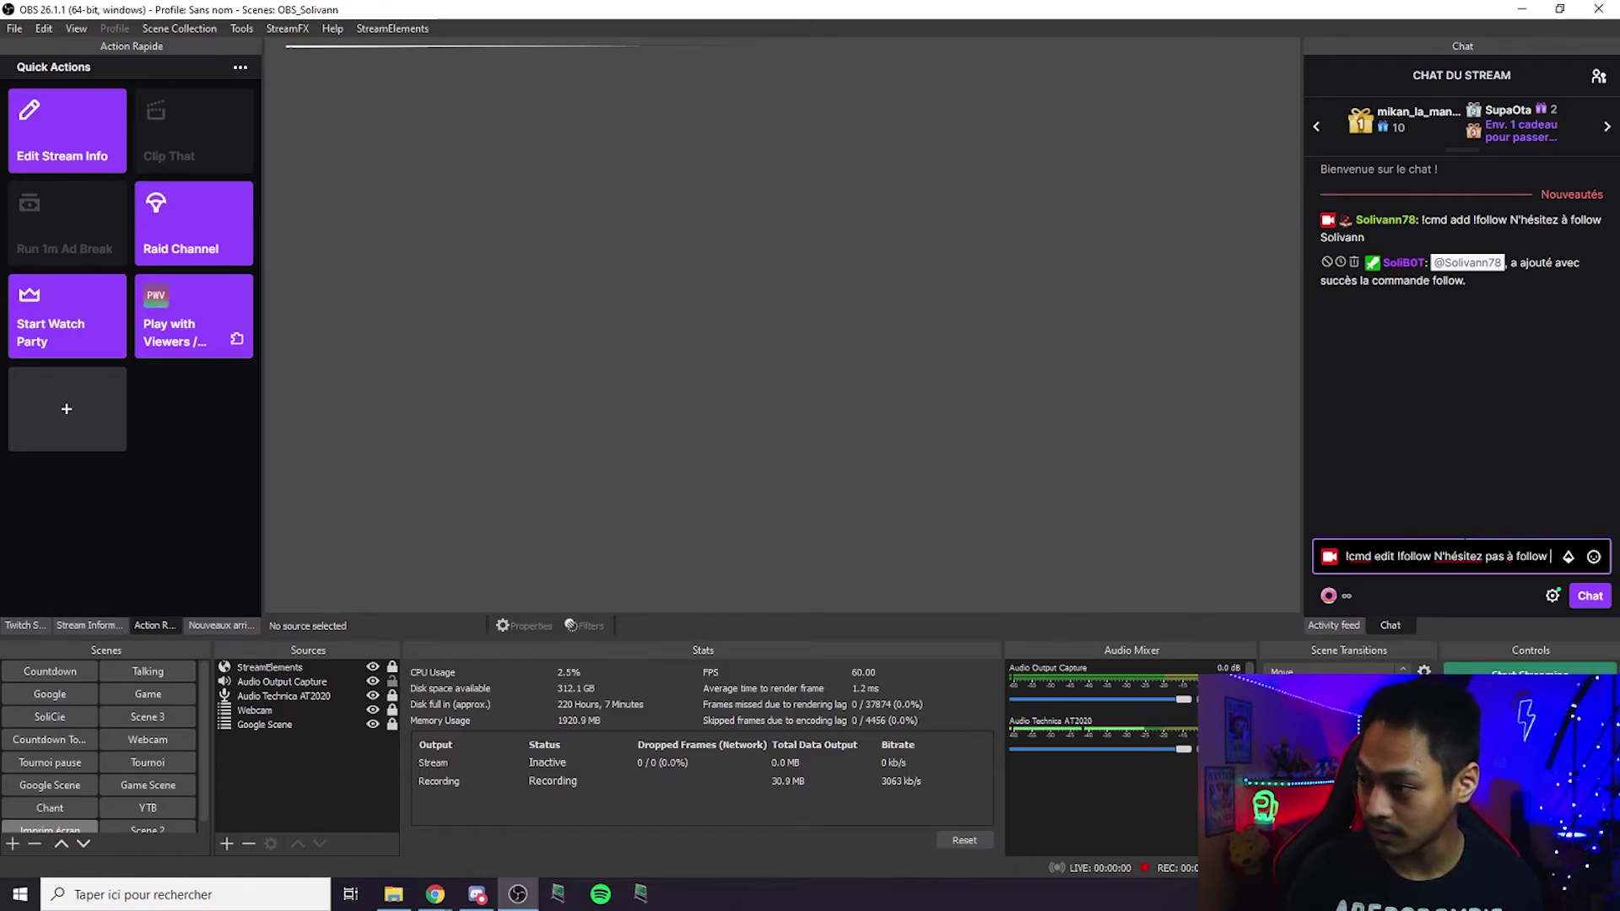
pyautogui.write('Solivann78')
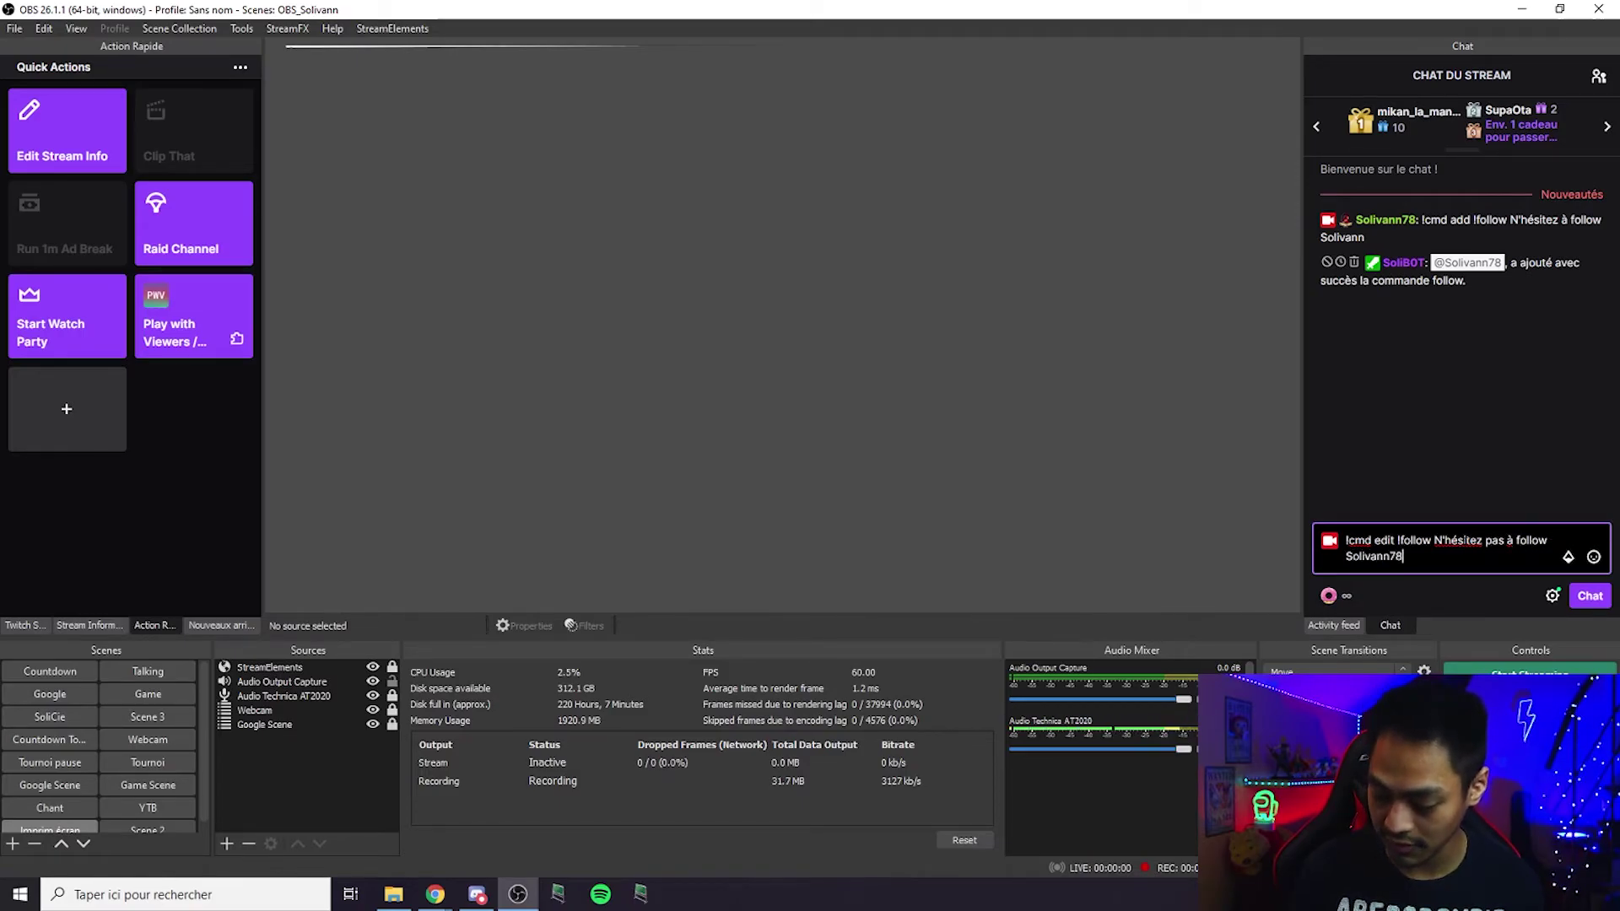
pyautogui.press('Return')
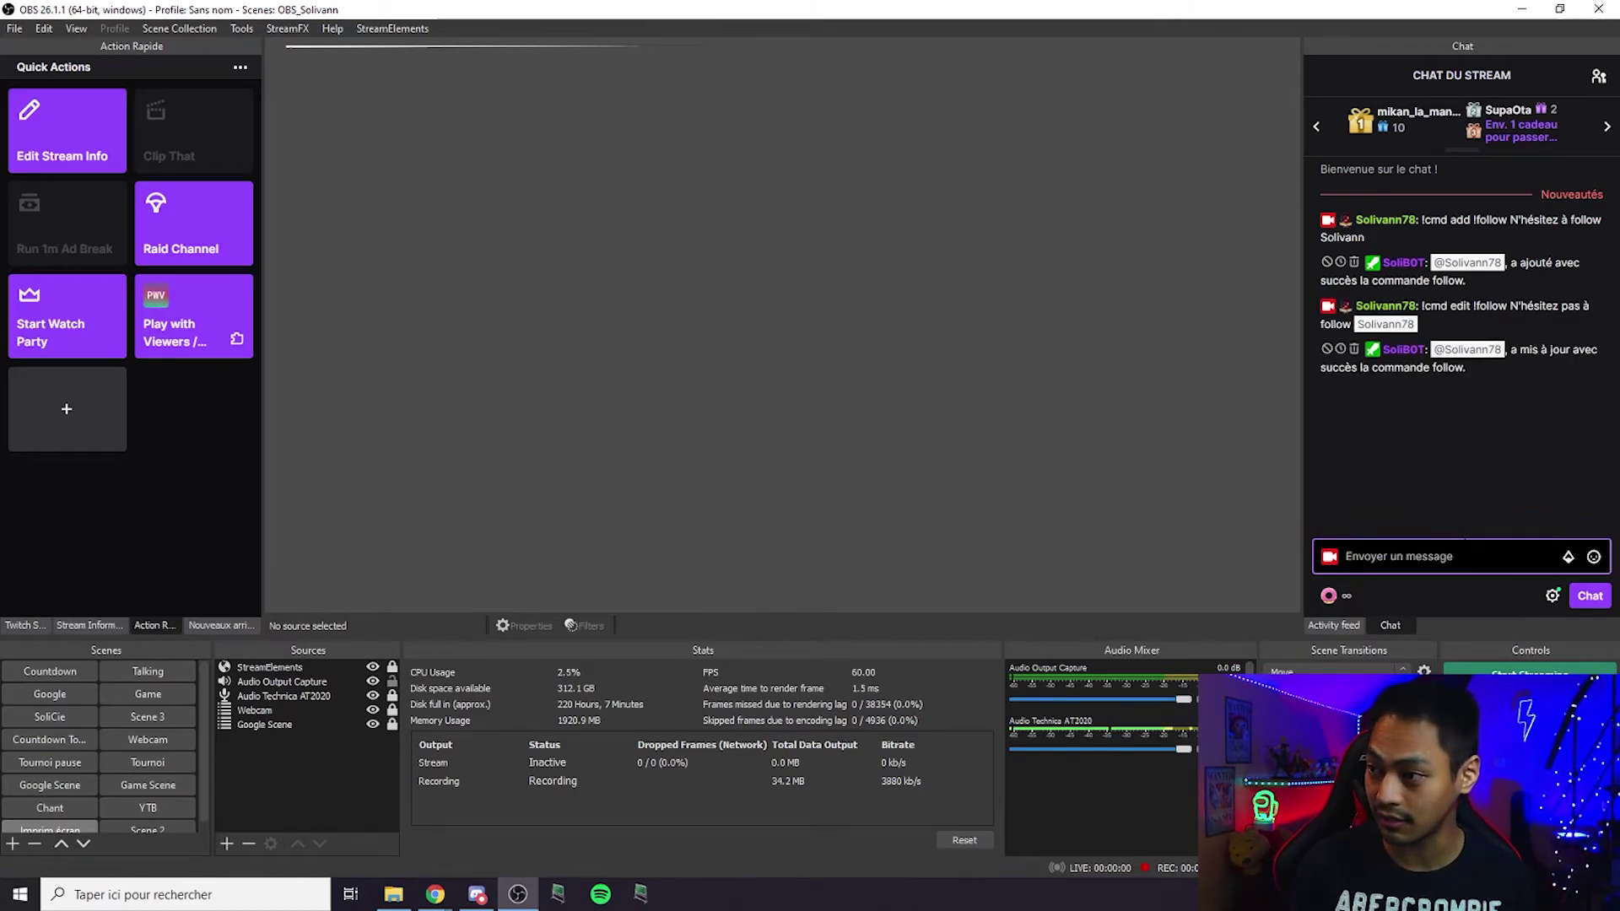
# Send '!cmd delete !follow' in the OBS chat to remove the command.
pyautogui.write('!cmd')
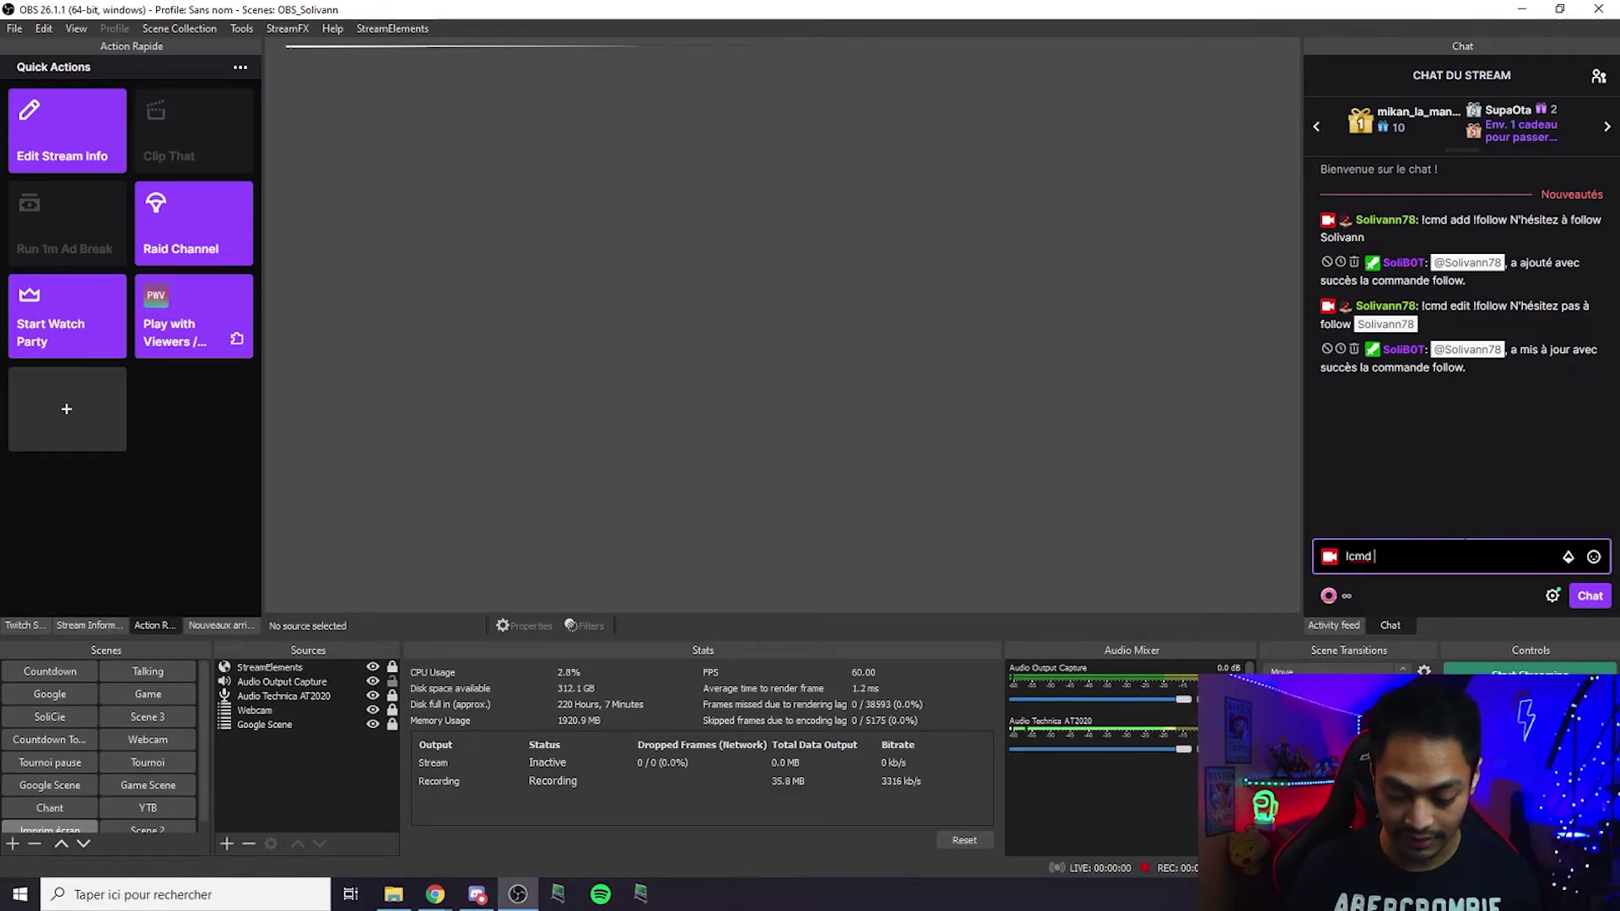
pyautogui.write(' delete ')
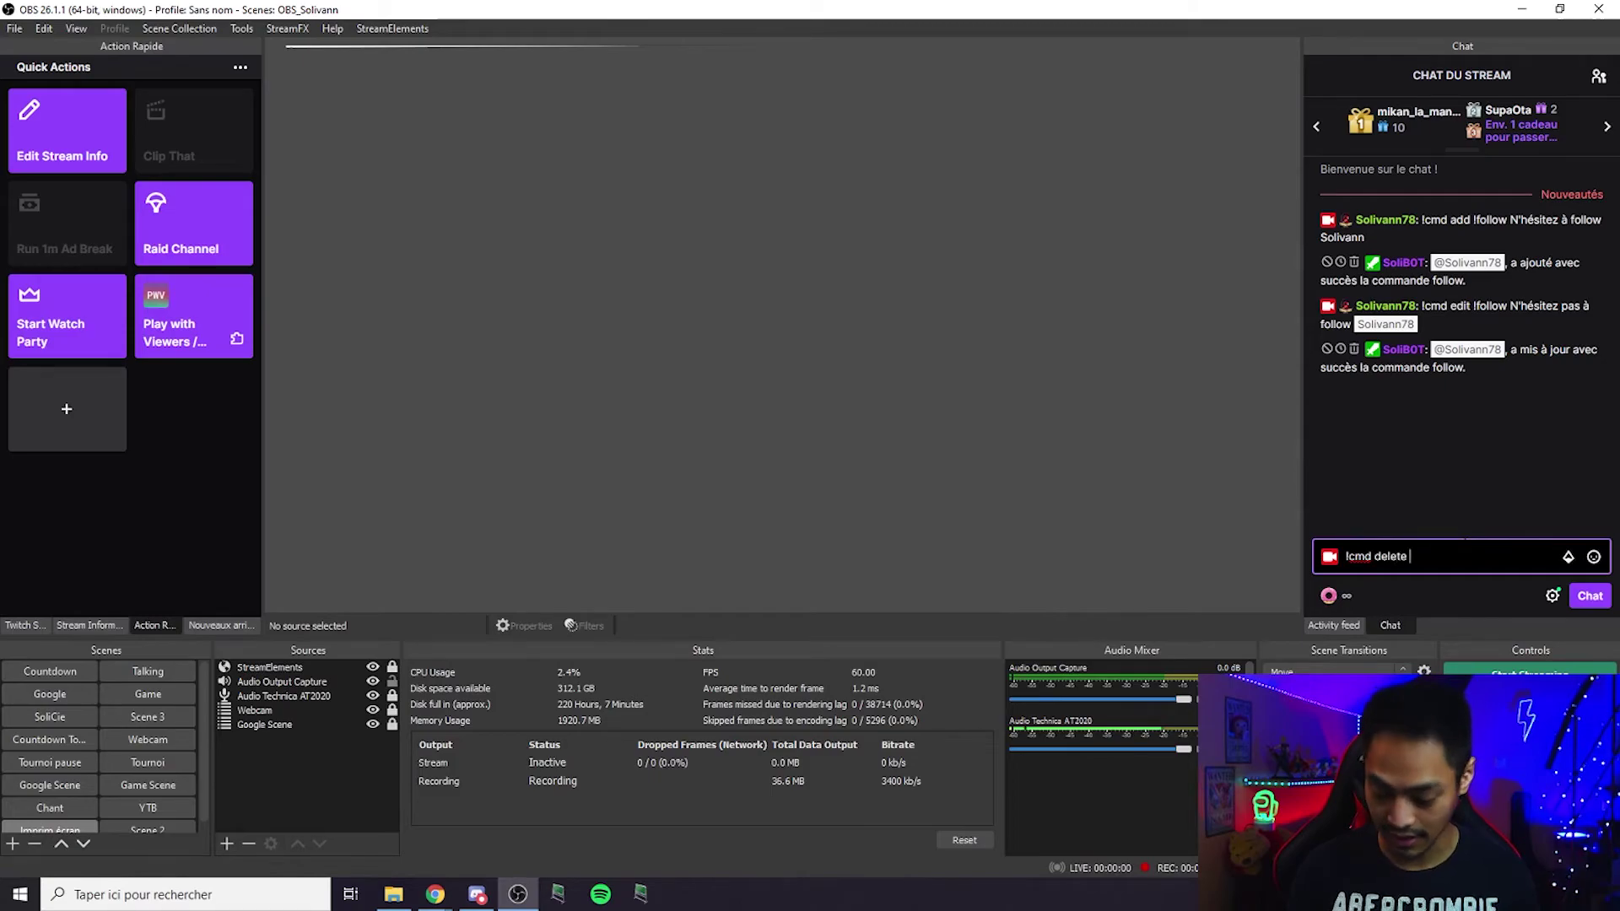
pyautogui.write('!follow')
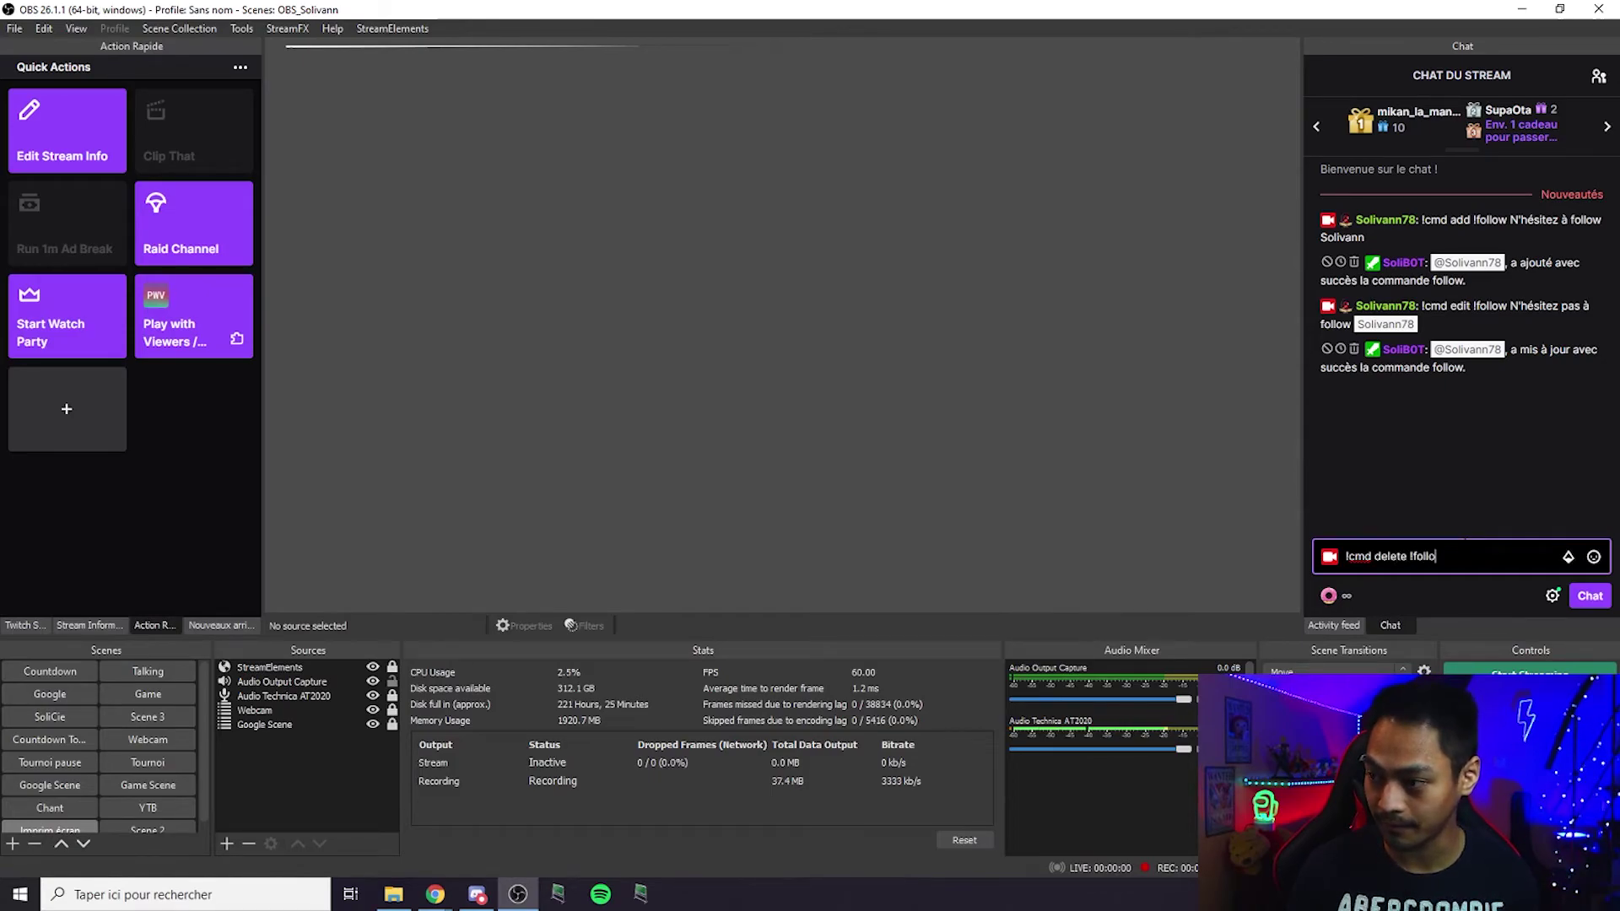
pyautogui.press('Return')
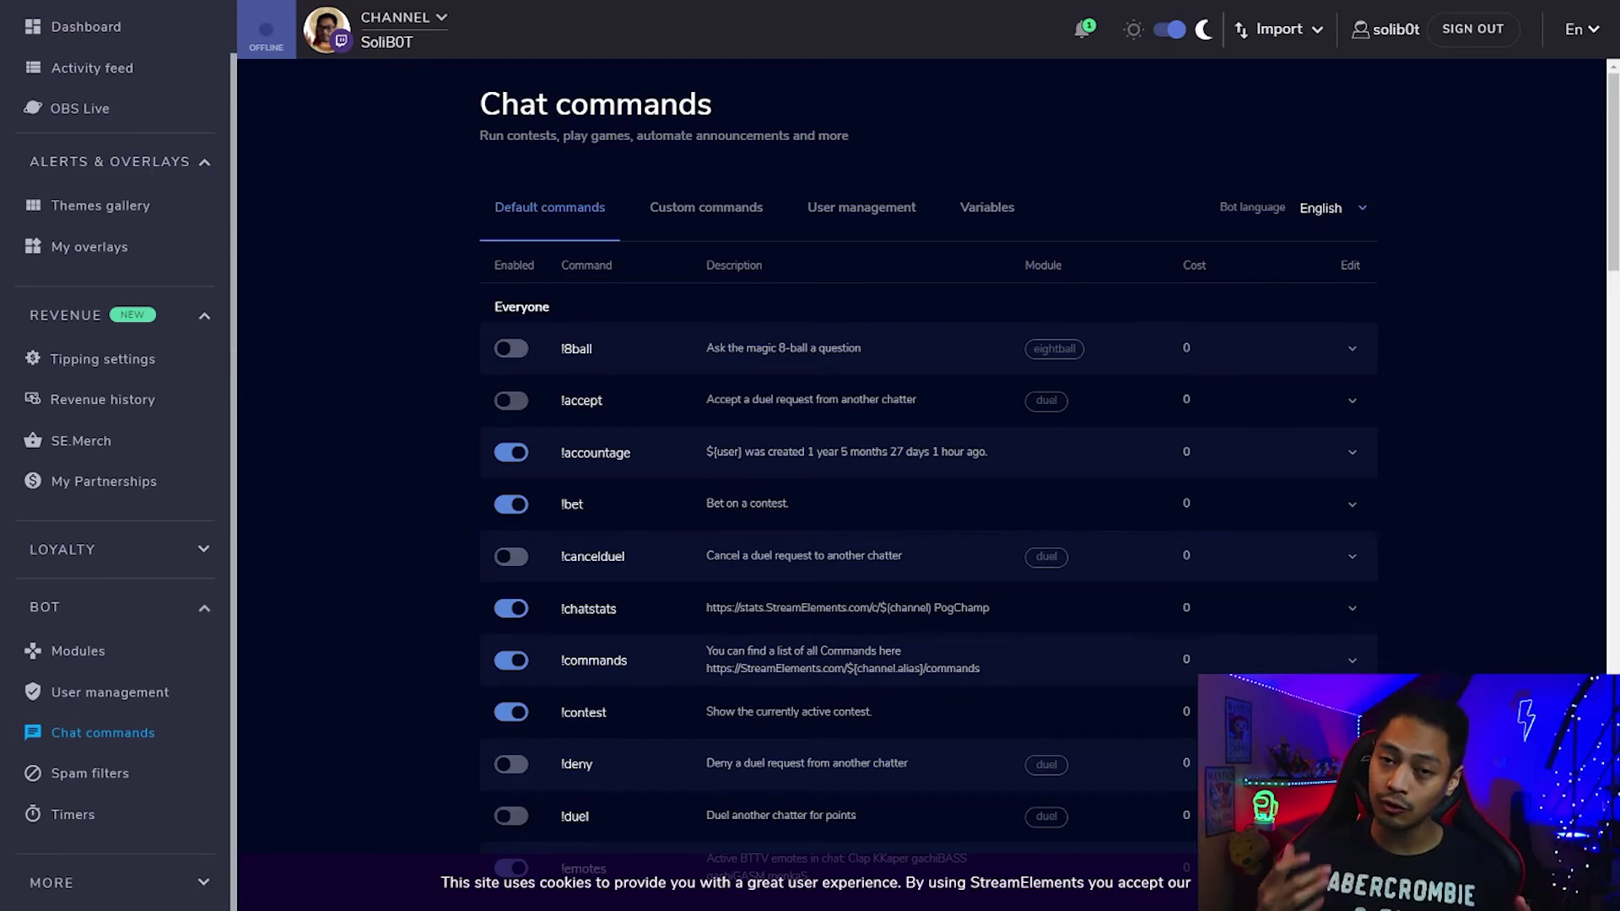
# Start a new bot timer on the Timers page and name it Pub.
pyautogui.click(155, 825)
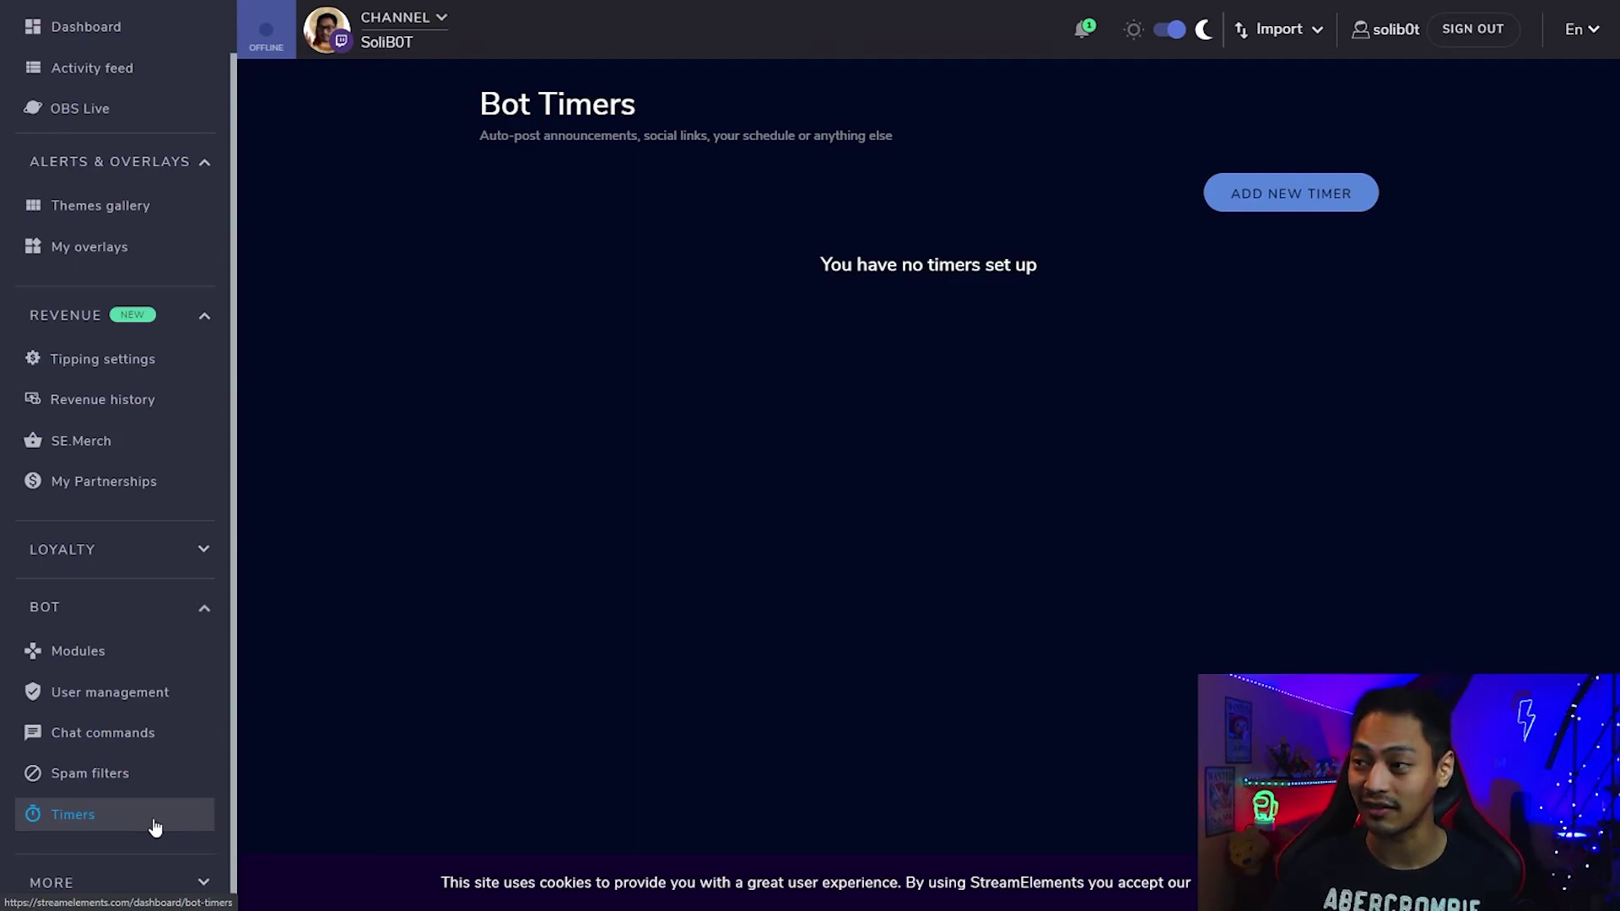
pyautogui.click(1353, 212)
pyautogui.click(671, 359)
pyautogui.write('Pub')
# Replace the Pub timer's message with the Monday, Wednesday and Friday 15h–19h stream schedule.
pyautogui.click(675, 447)
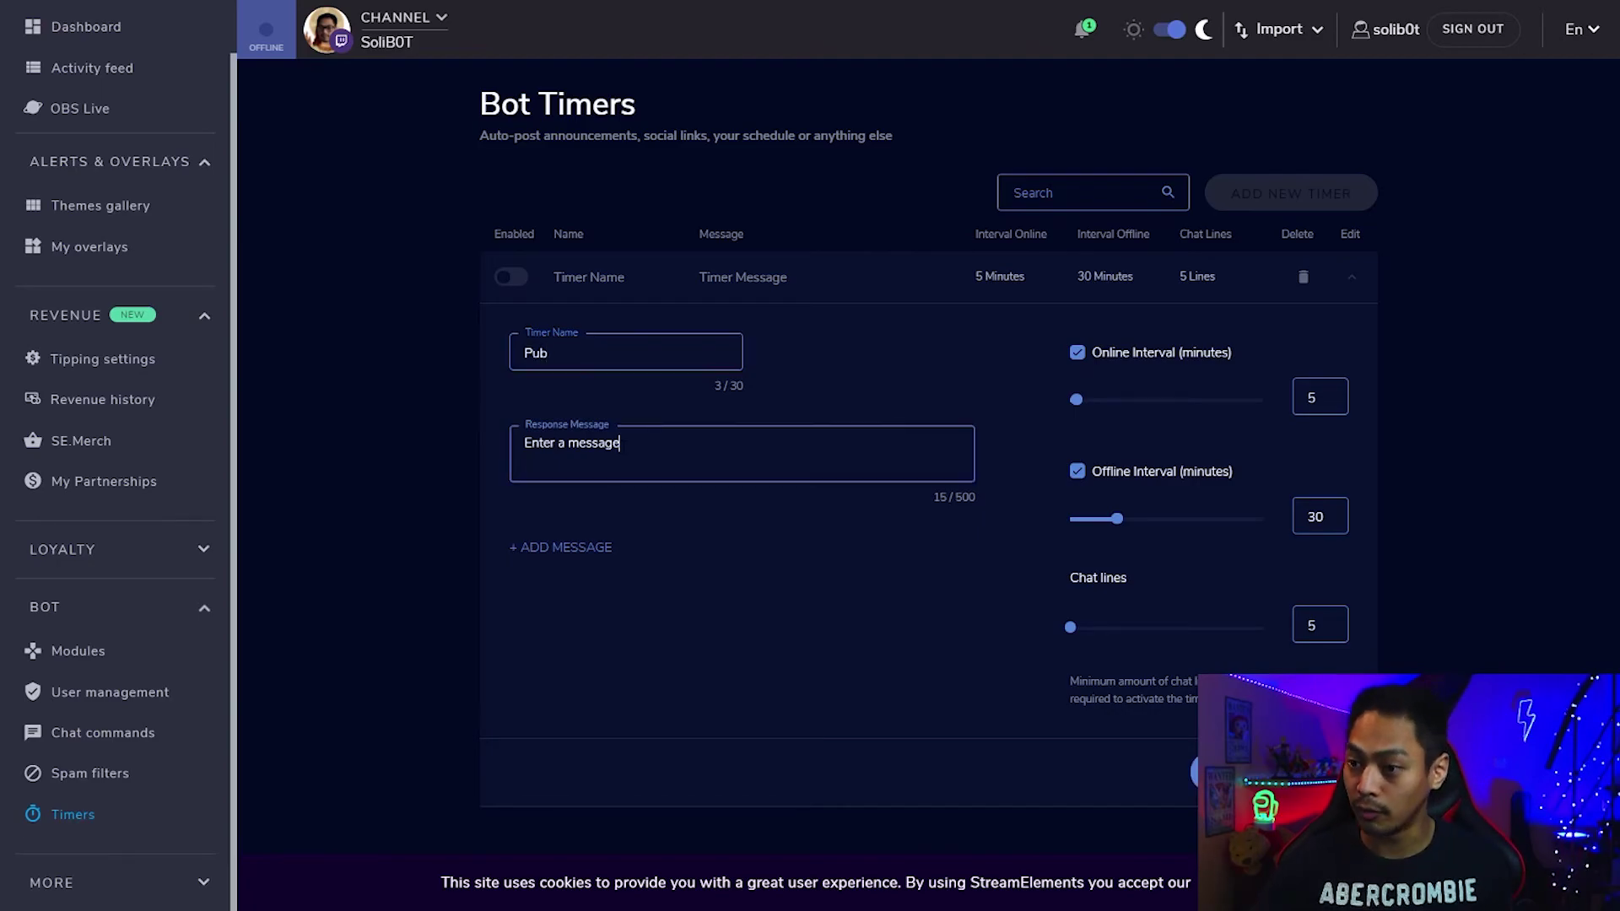
pyautogui.moveTo(674, 447); pyautogui.dragTo(485, 421)
pyautogui.write('Solivann st')
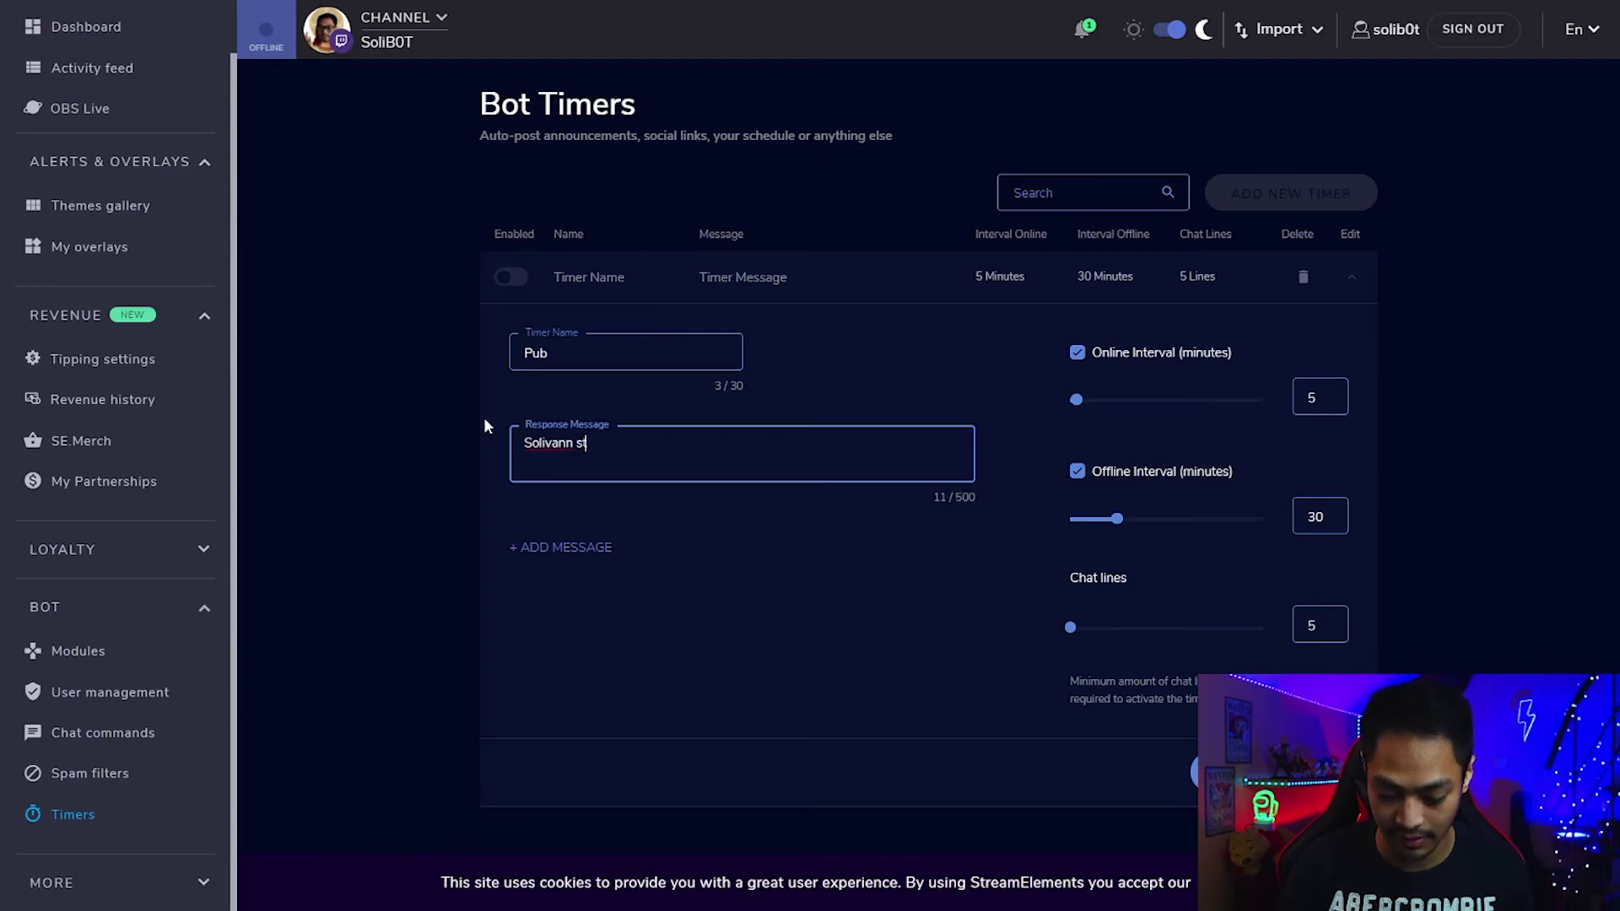
pyautogui.write('ream le Lun')
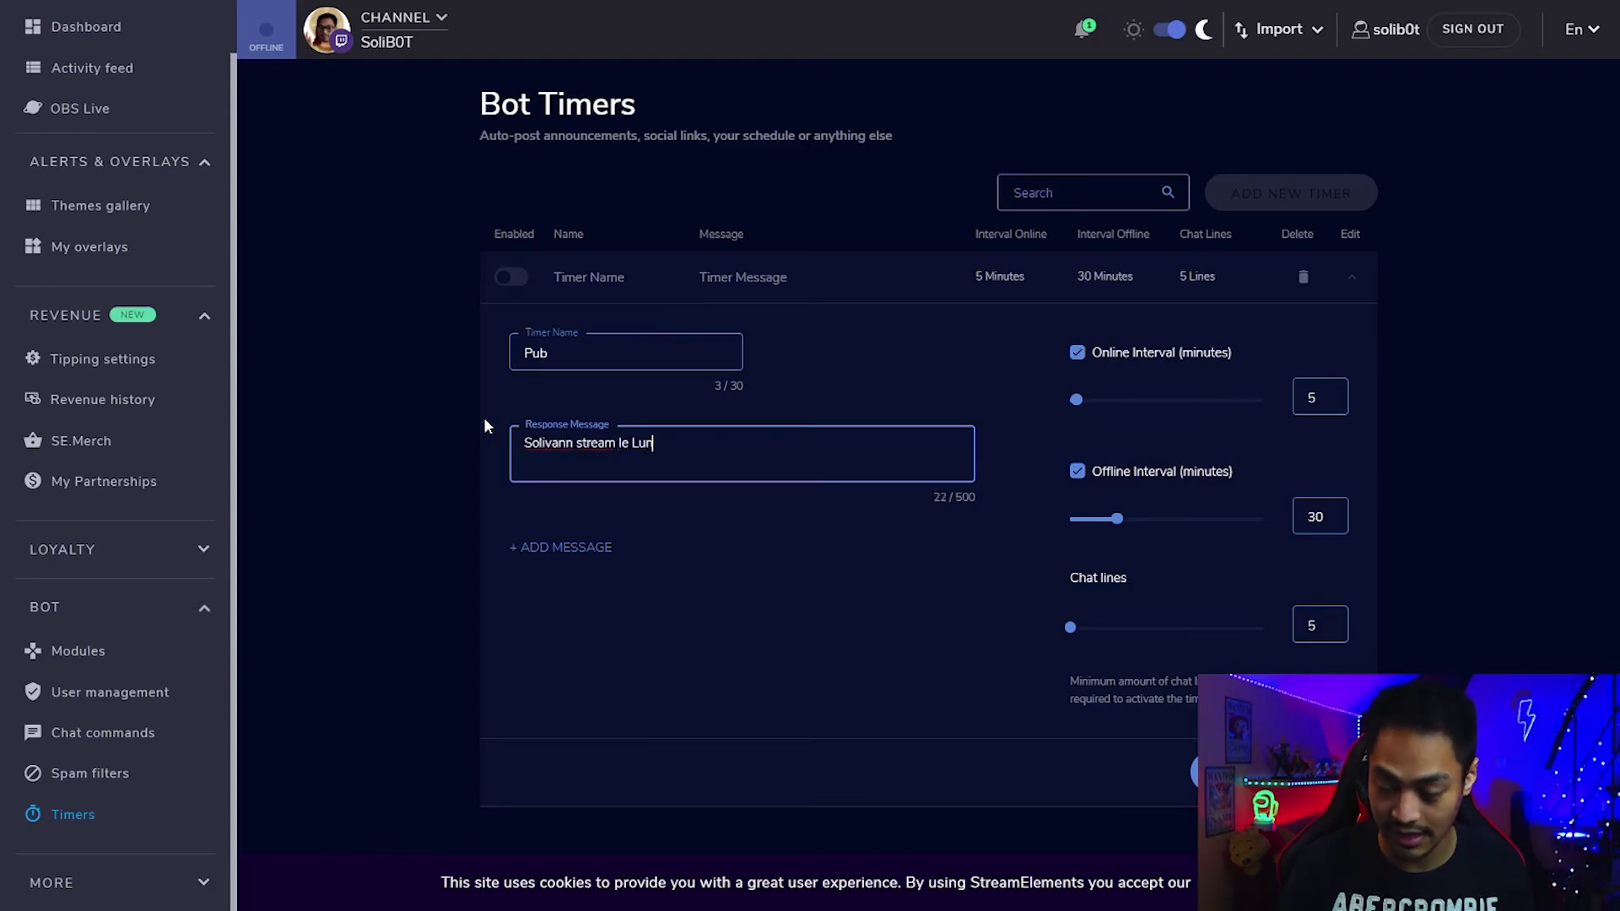
pyautogui.write('di, Mercredi et Vendr')
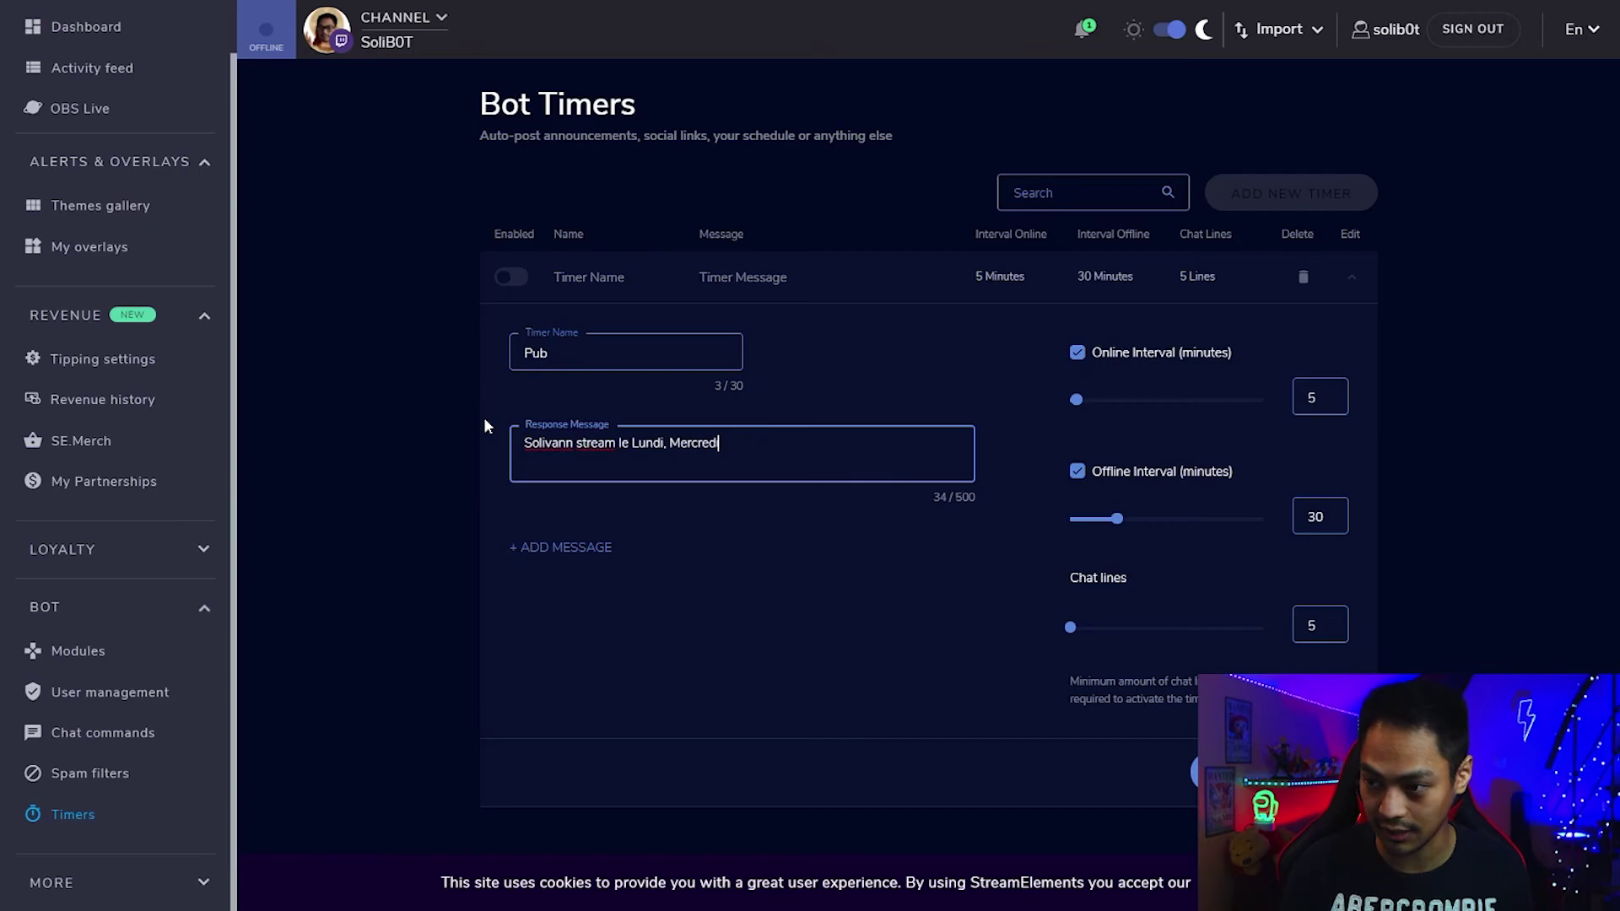
pyautogui.write('e de ')
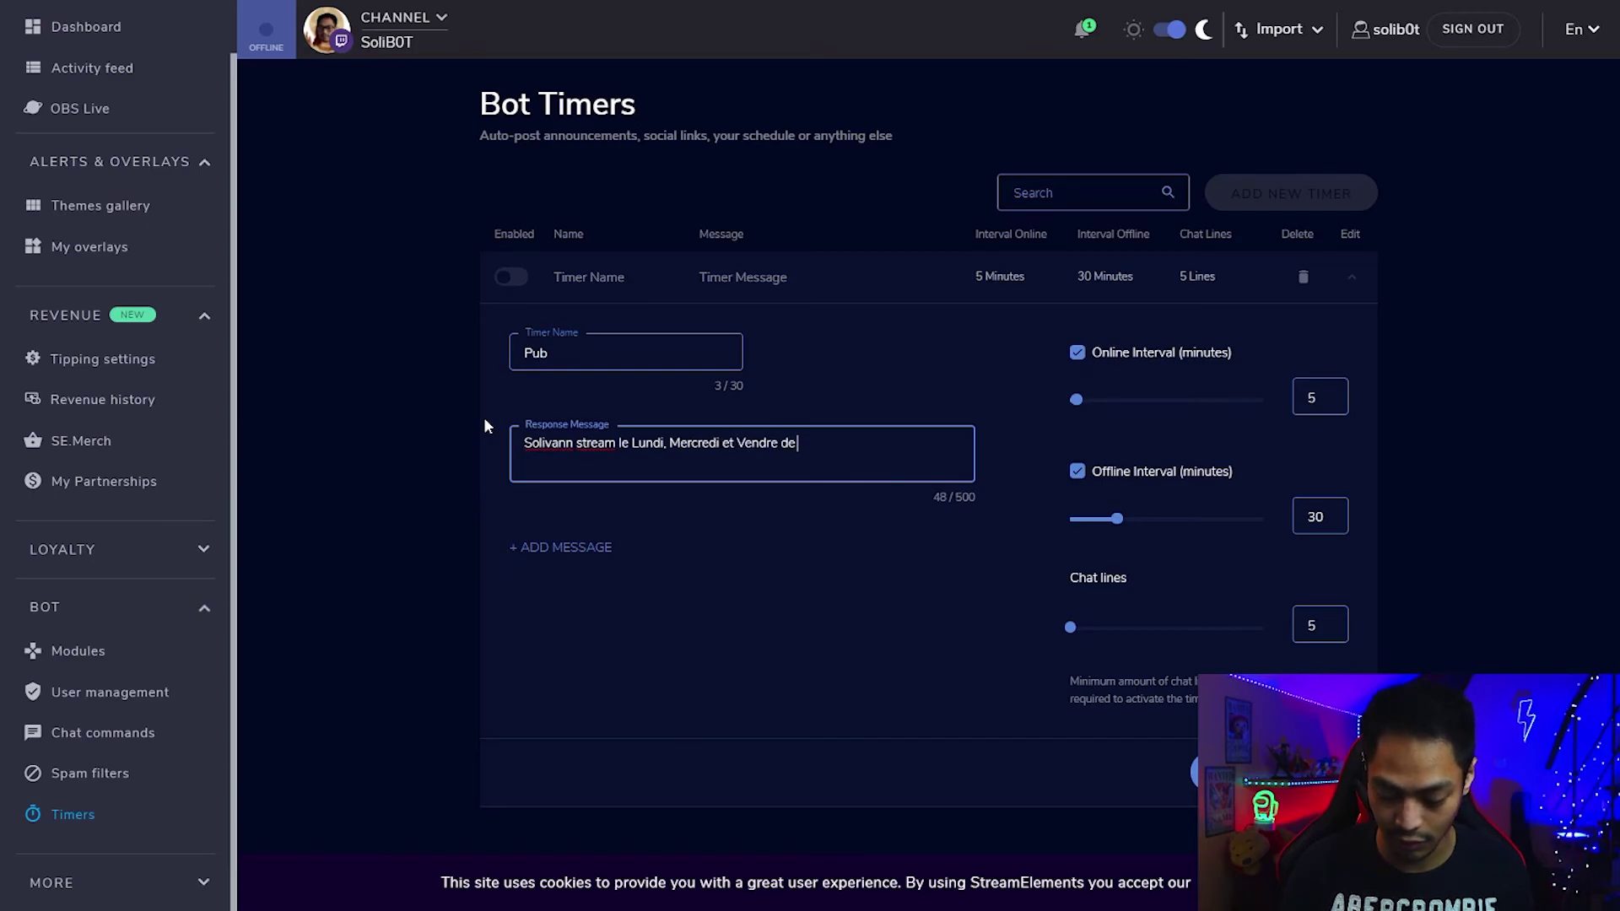
pyautogui.write('15h à 19h')
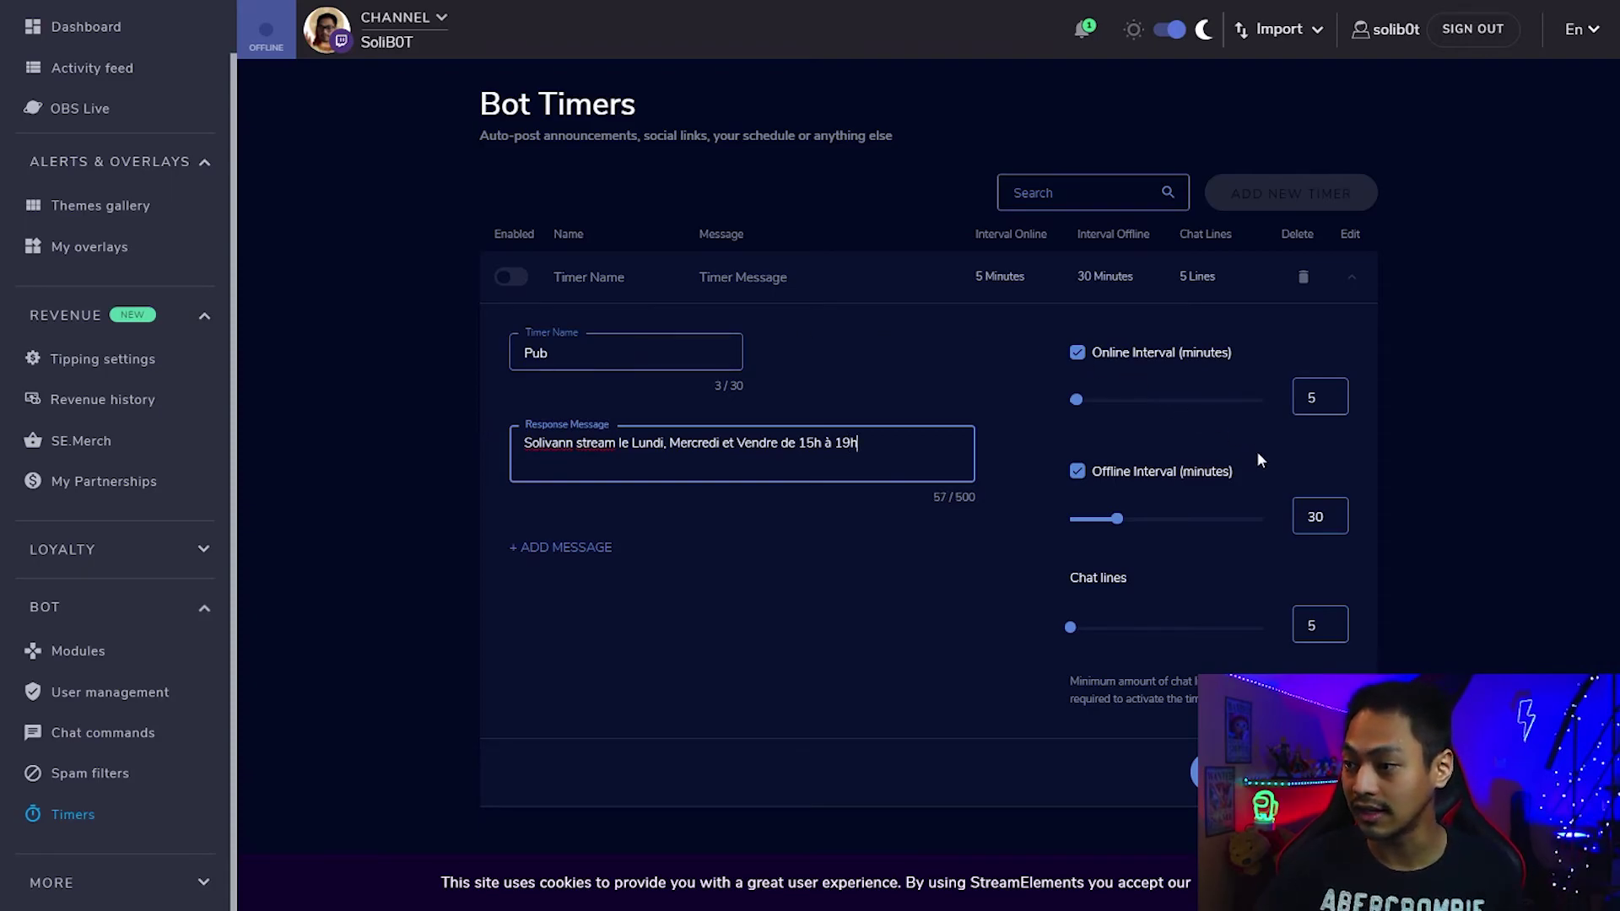
pyautogui.doubleClick(1313, 397)
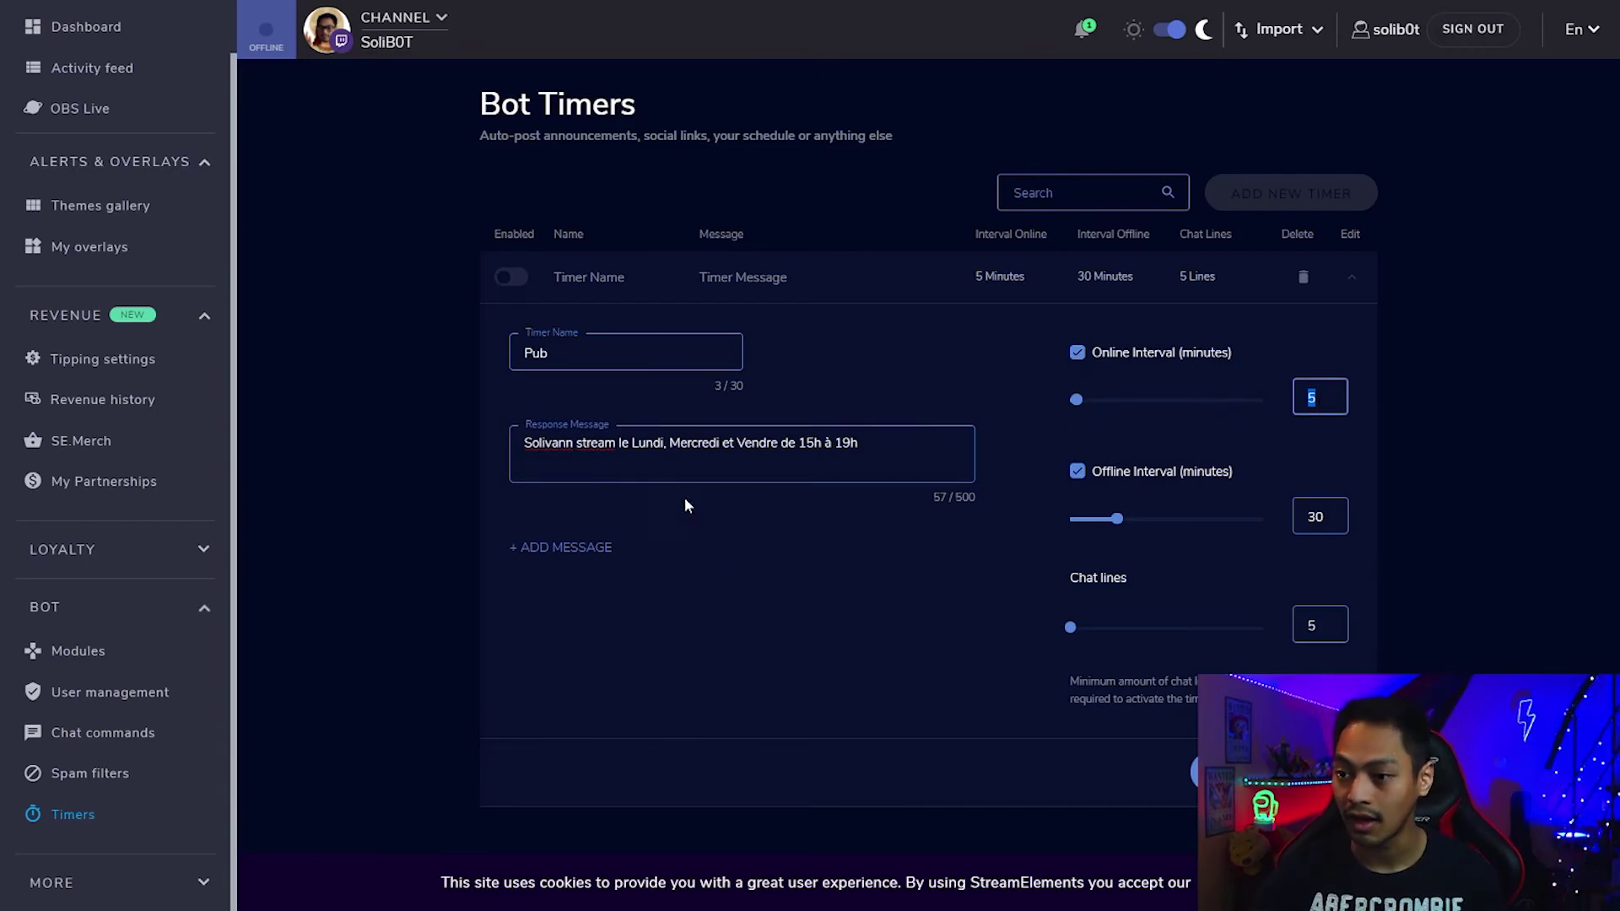
# Add a second Pub message starting "Streame le wk de" about weekend streams and save the timer.
pyautogui.click(576, 548)
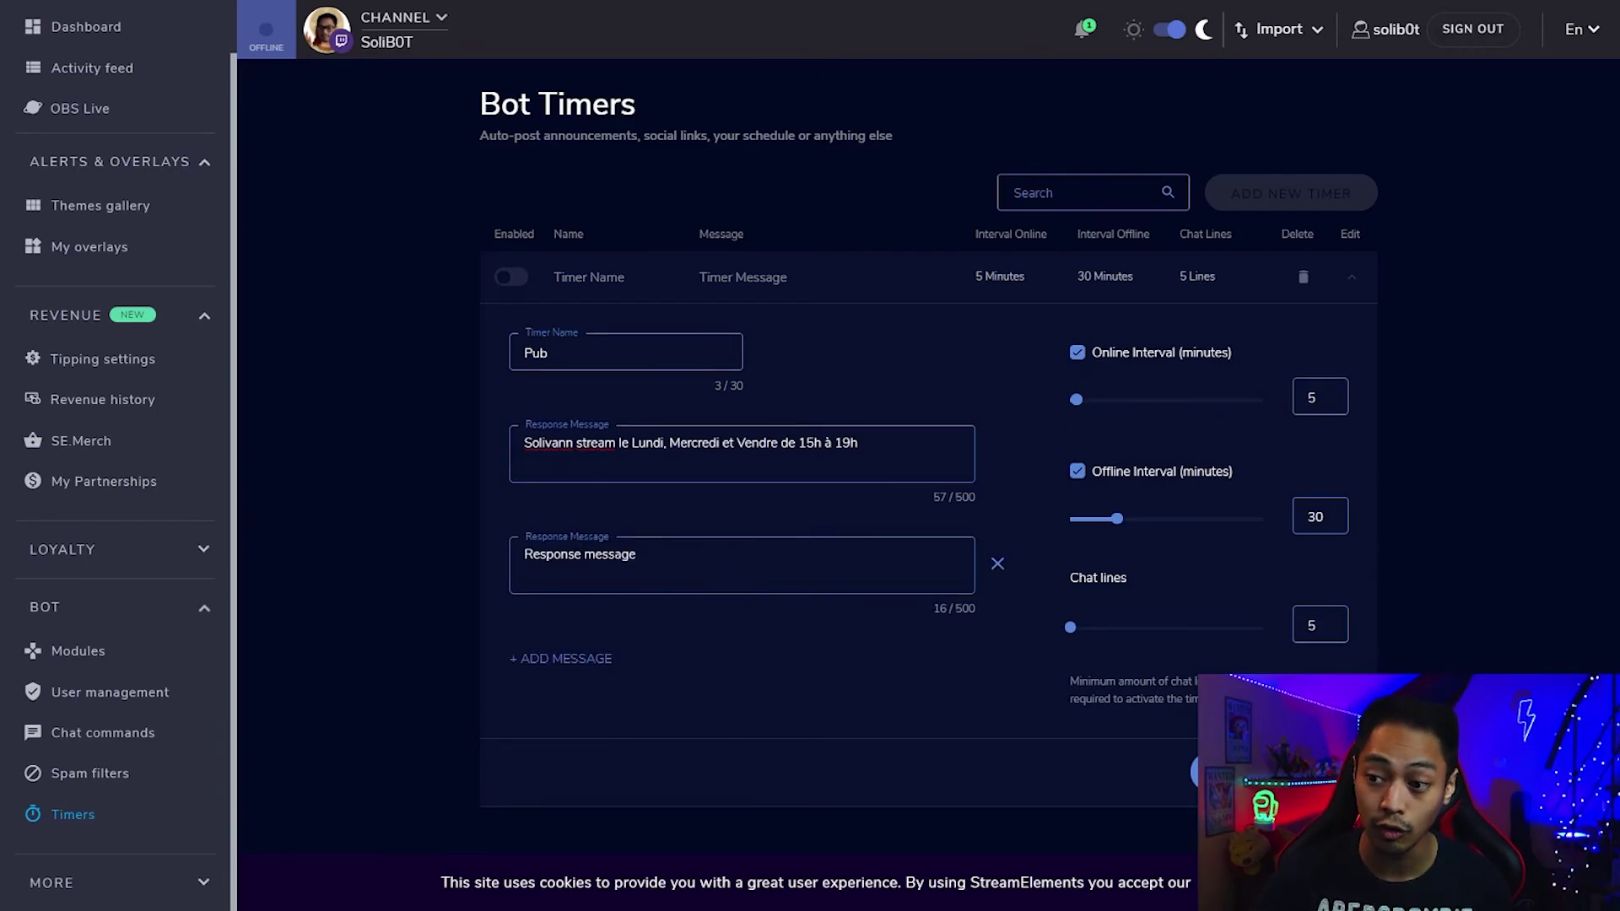
pyautogui.moveTo(637, 554); pyautogui.dragTo(540, 555)
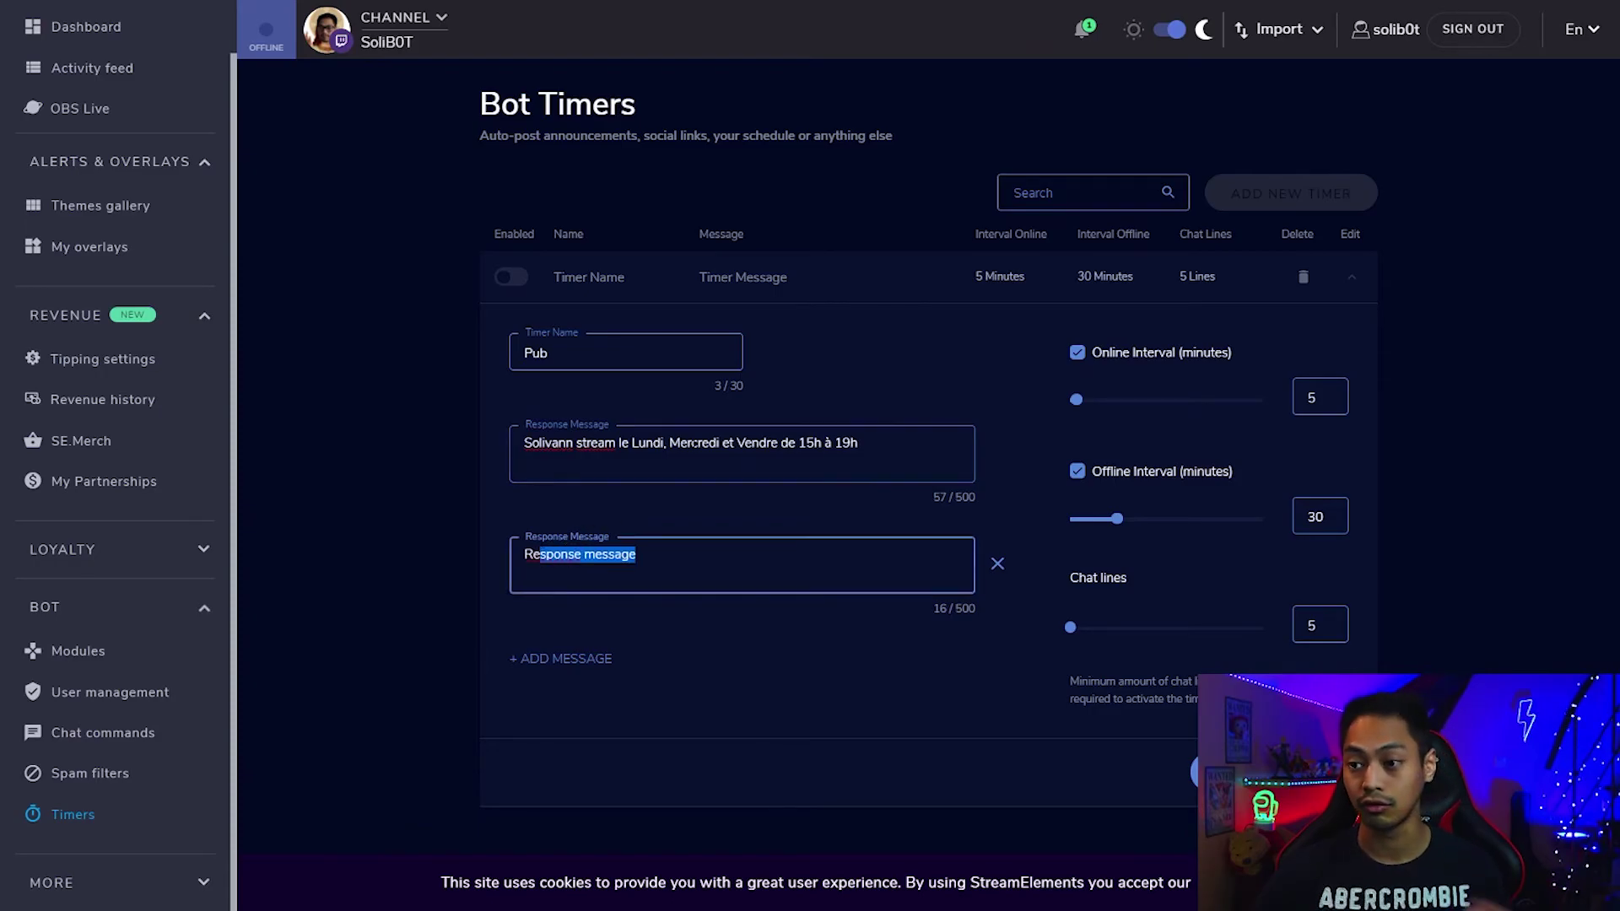
pyautogui.moveTo(859, 443); pyautogui.dragTo(488, 441)
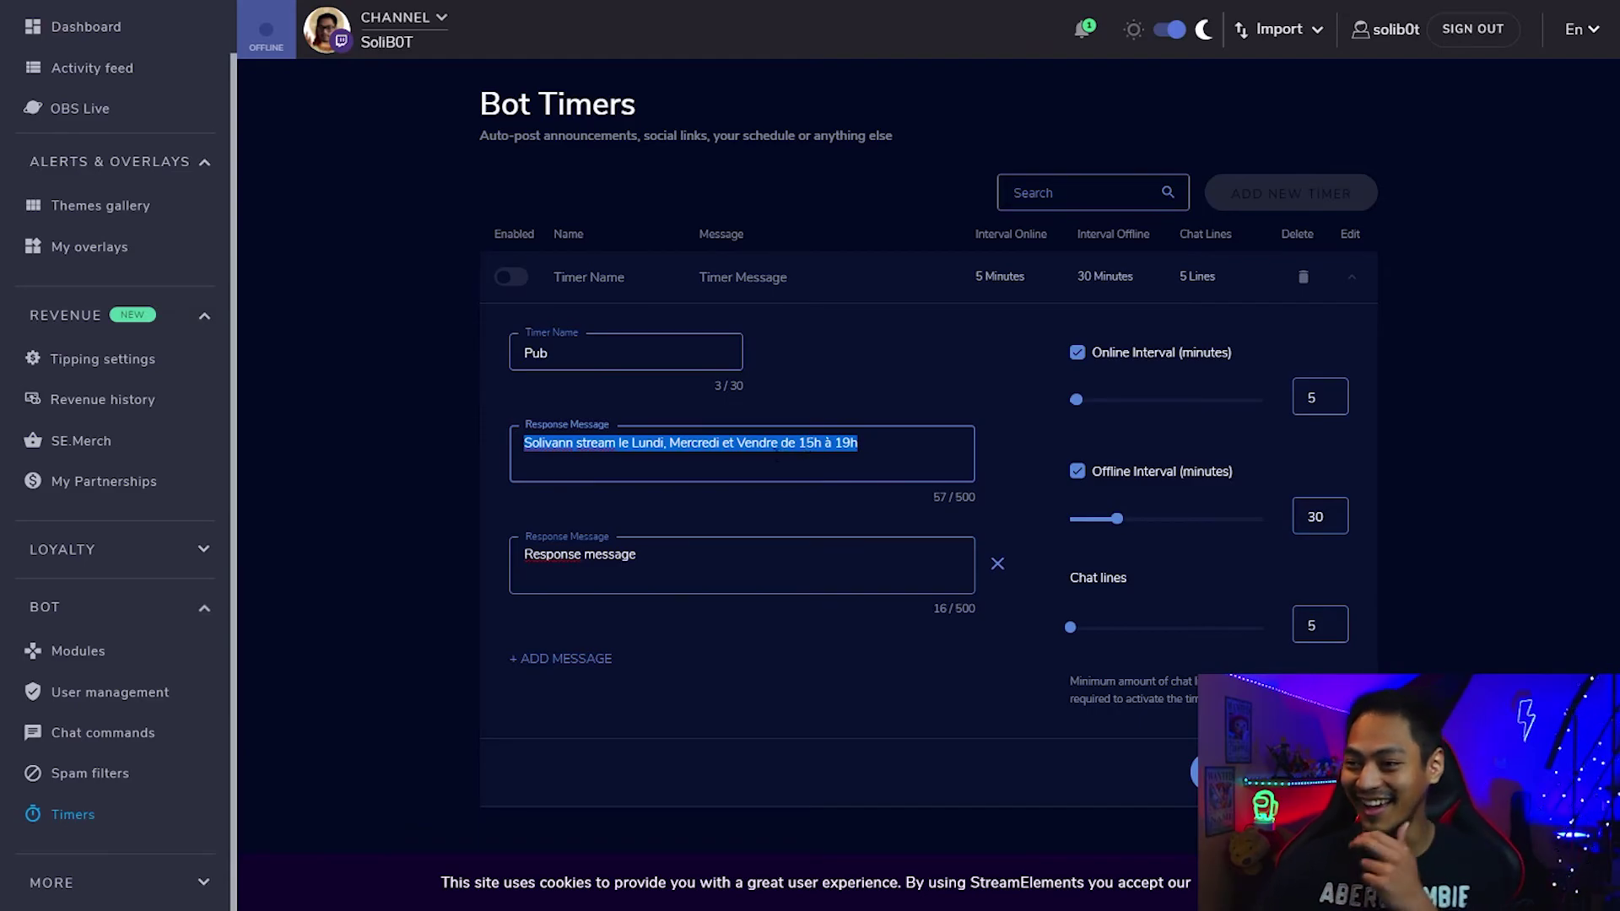
pyautogui.moveTo(735, 557); pyautogui.dragTo(486, 531)
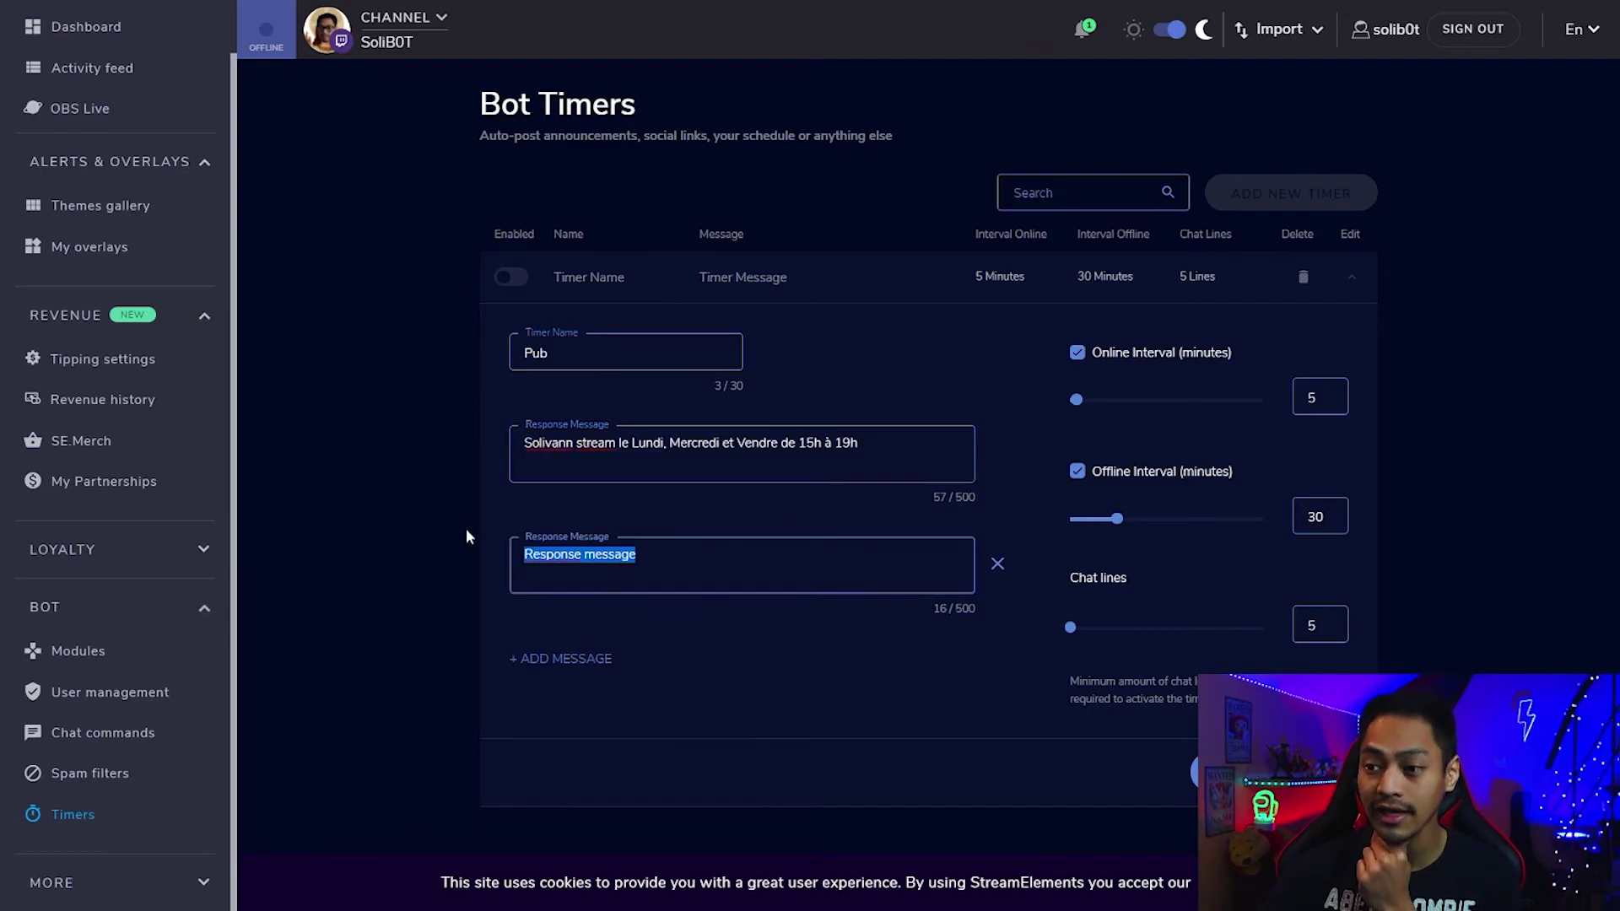
pyautogui.write('Solivann Streame ')
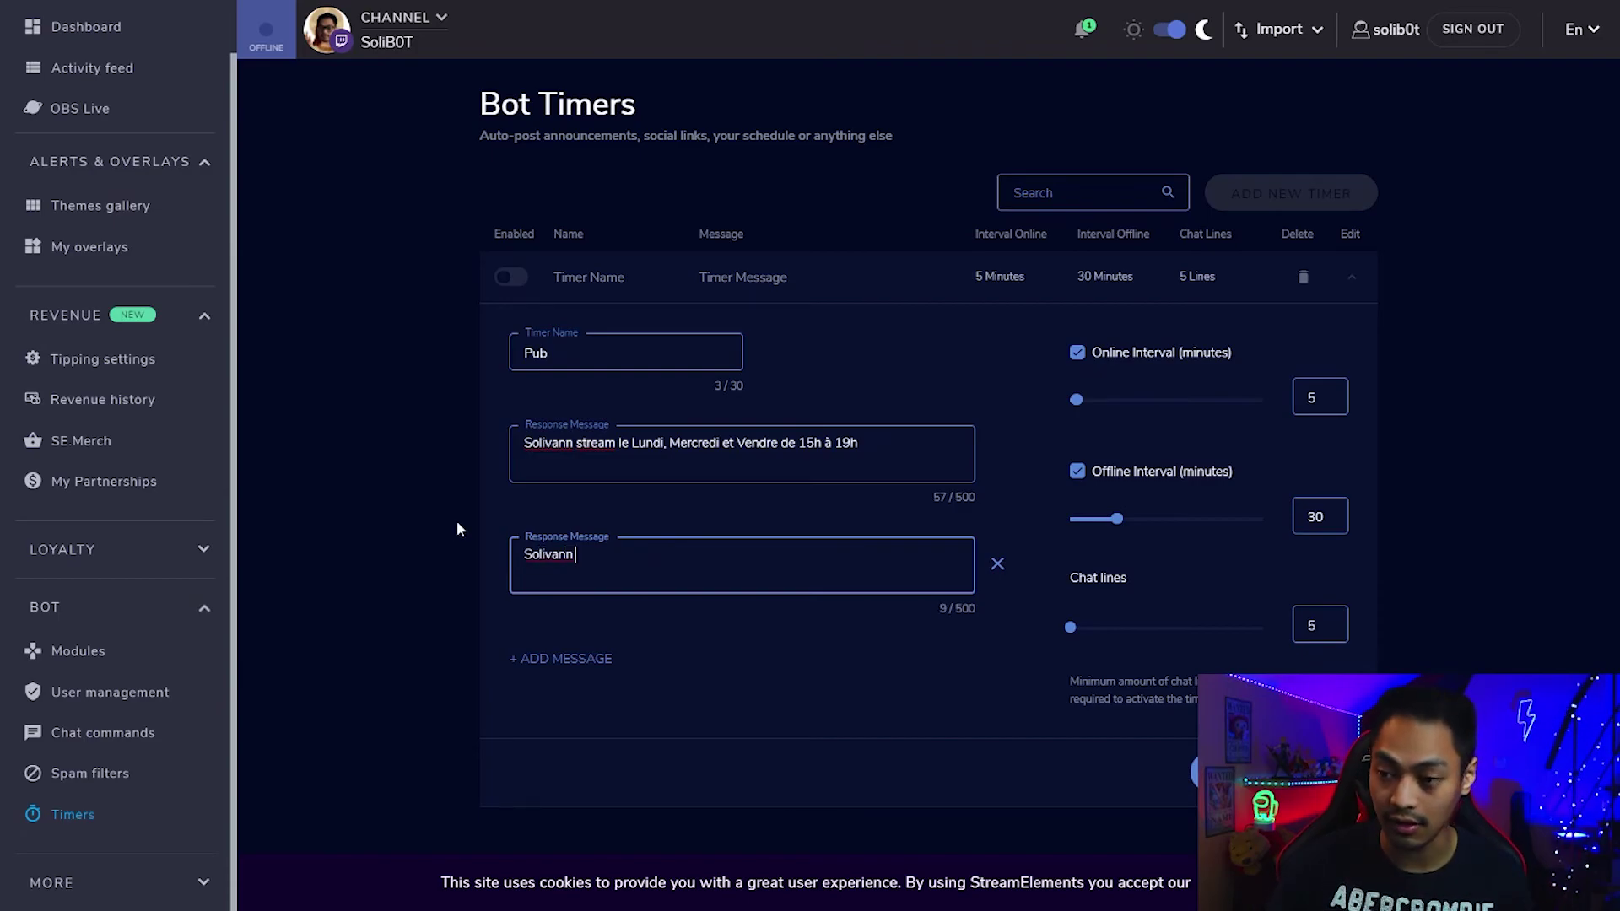
pyautogui.write('le wk de')
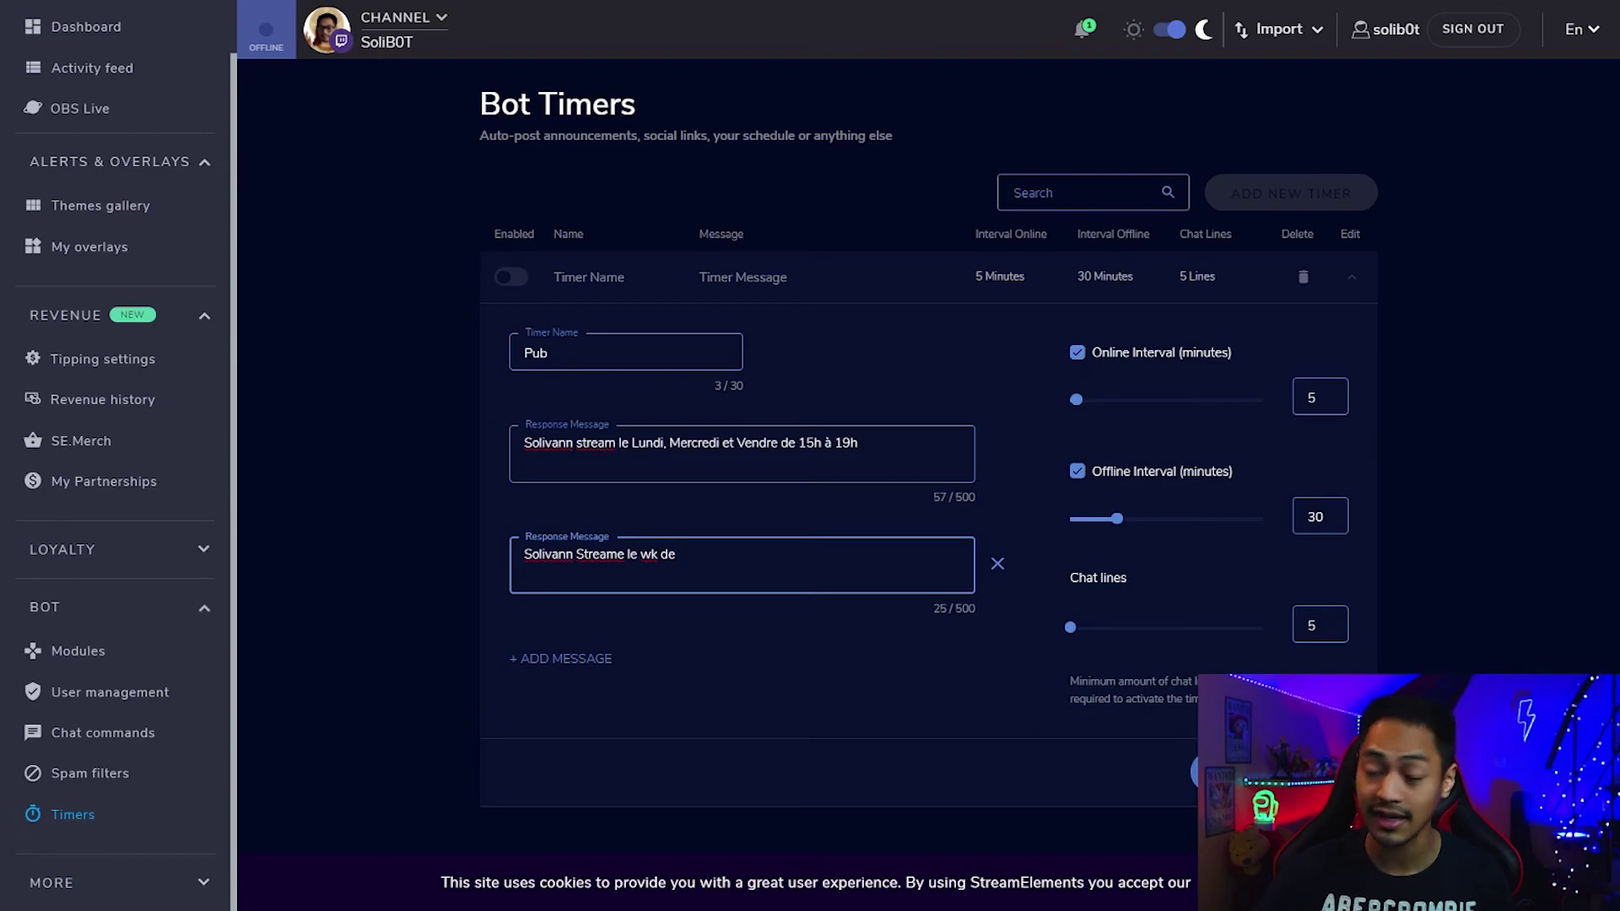
pyautogui.press('Return')
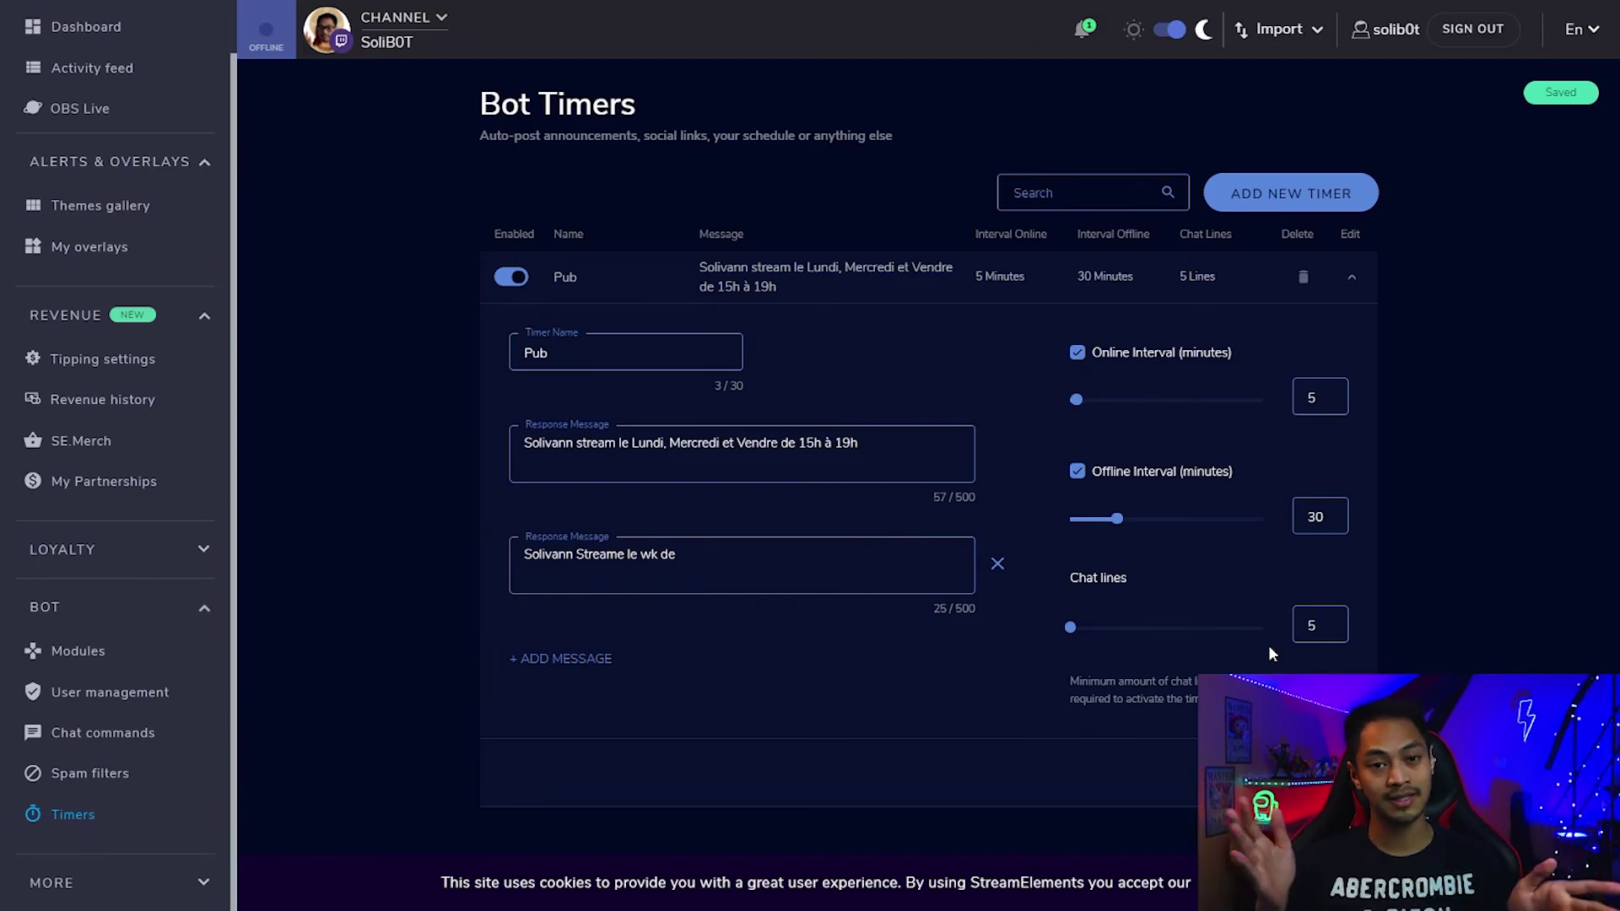
pyautogui.click(1353, 279)
# Create another new timer named Youtube and move to its message field.
pyautogui.click(1335, 215)
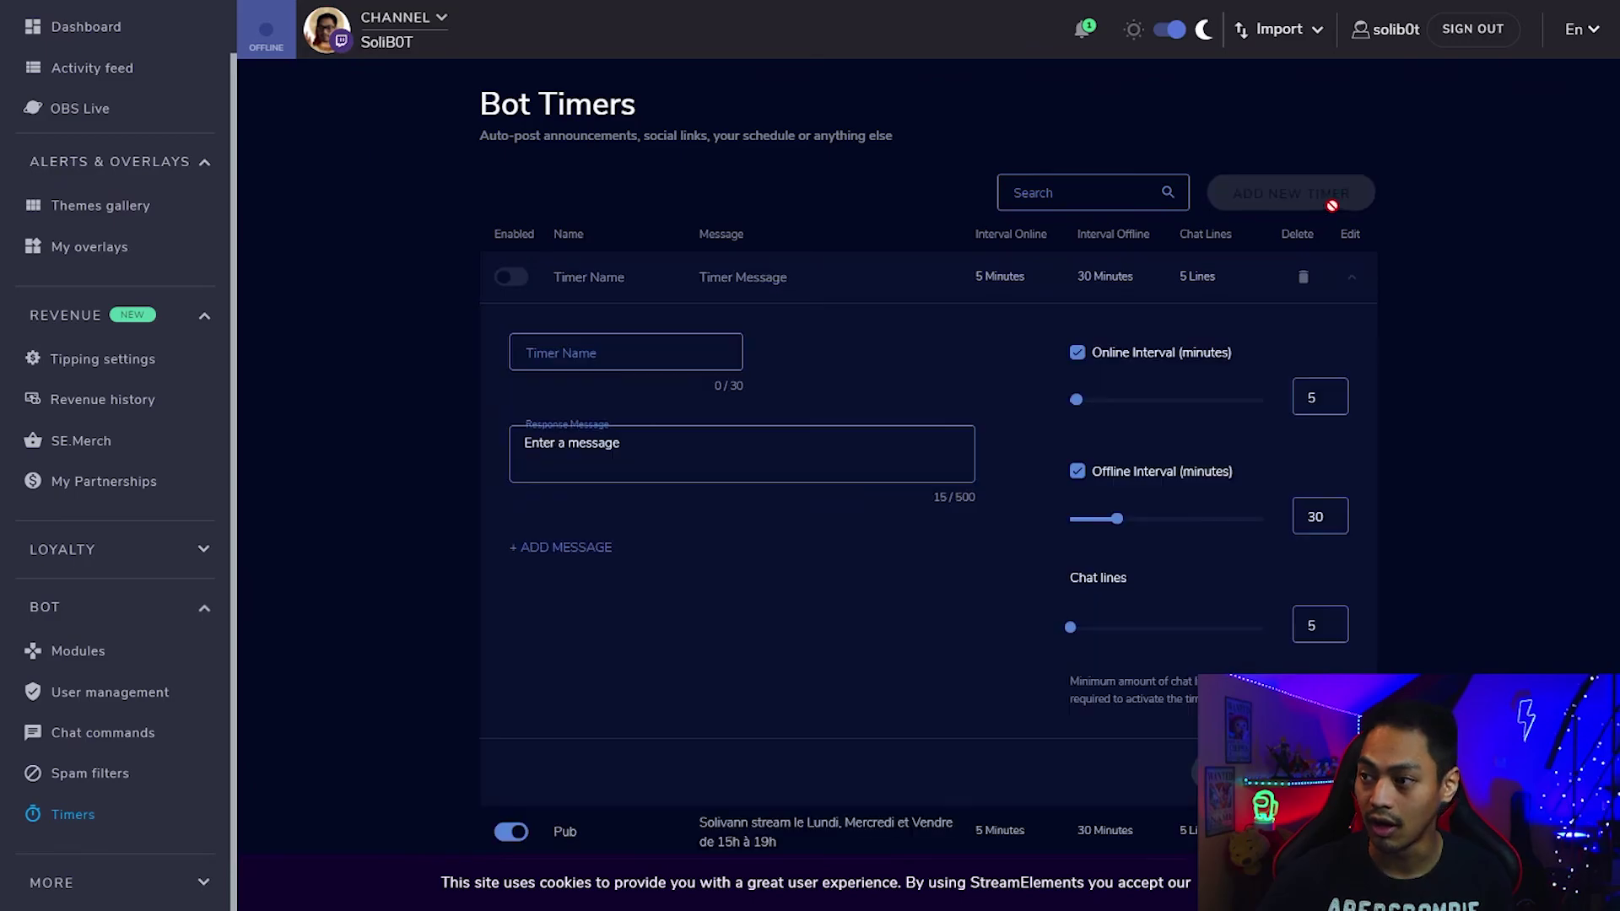
pyautogui.click(669, 363)
pyautogui.write('Youtube')
pyautogui.press('Tab')
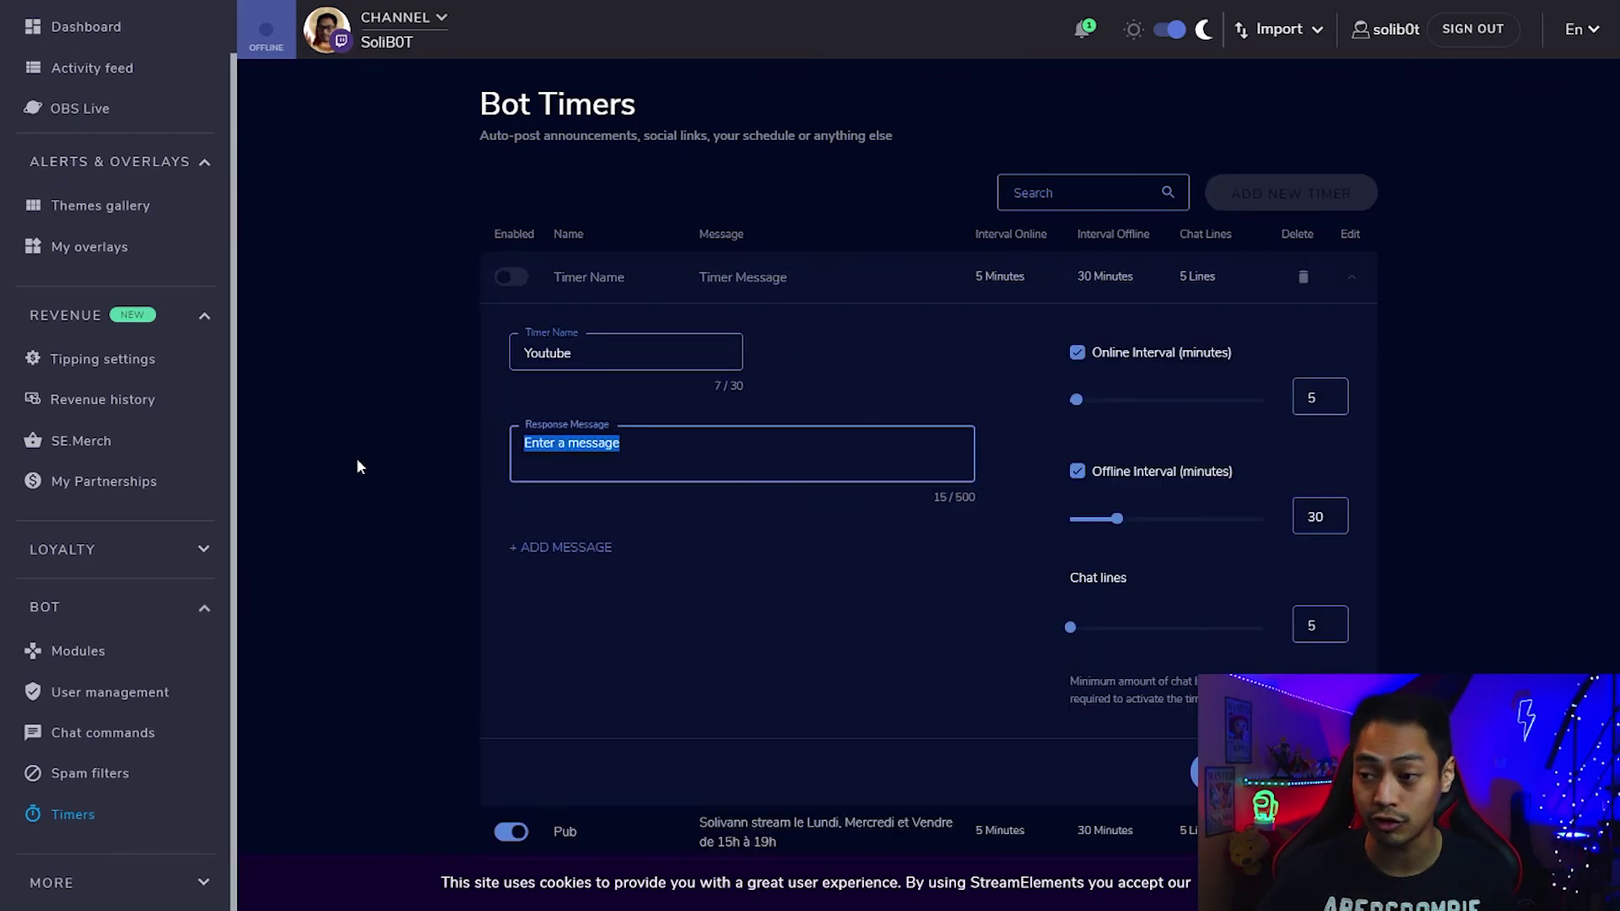